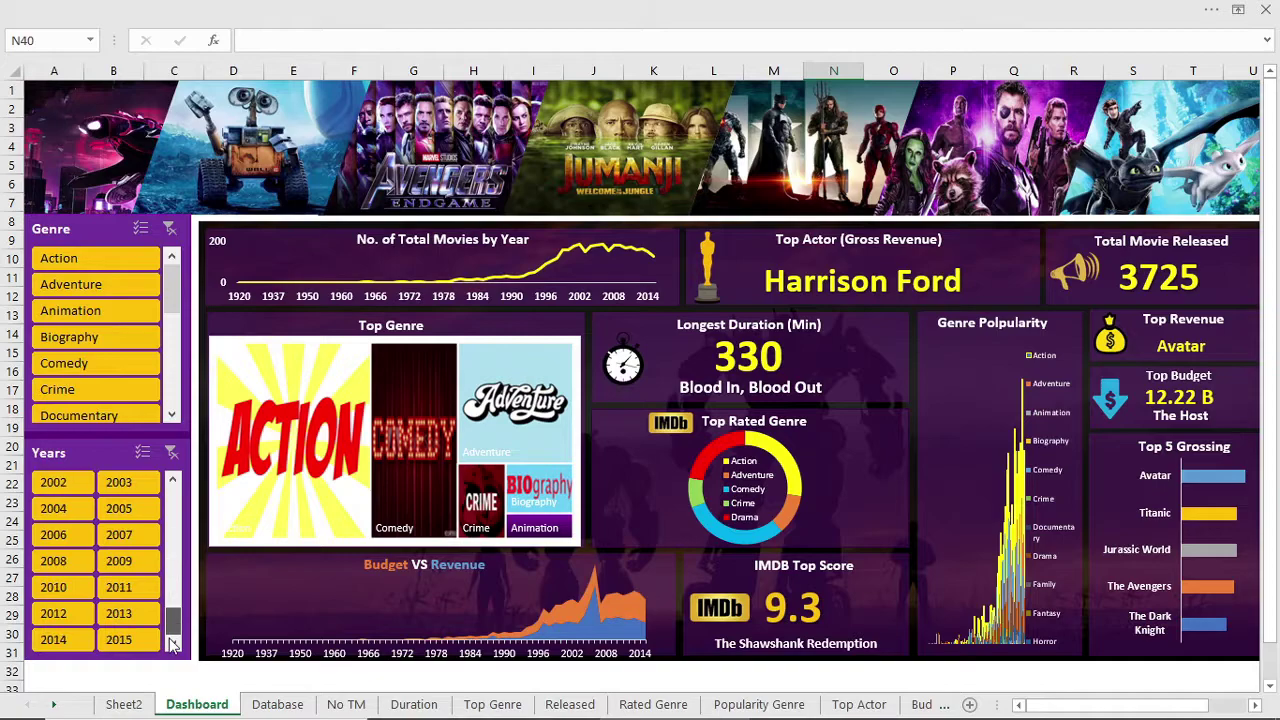
Filter the dashboard by the single years 2015, 2014 and 2013, and return it to 2015.
click(133, 645)
click(75, 642)
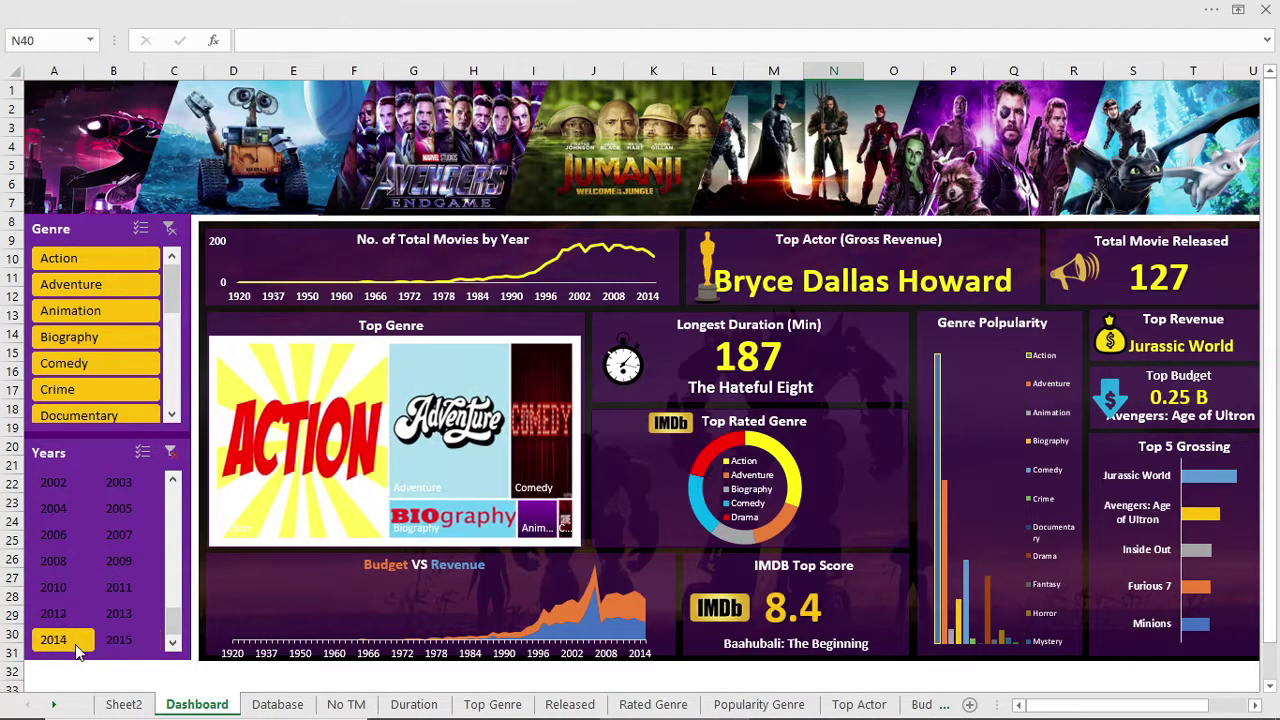
click(120, 615)
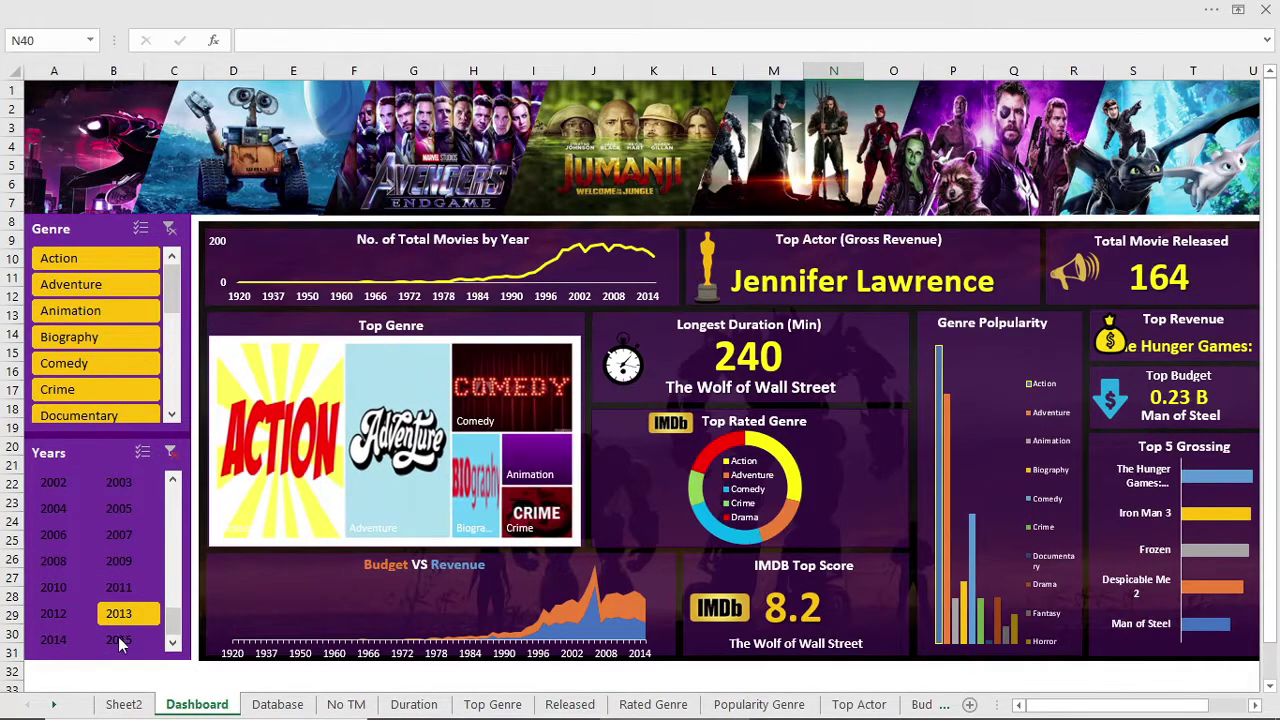
click(122, 640)
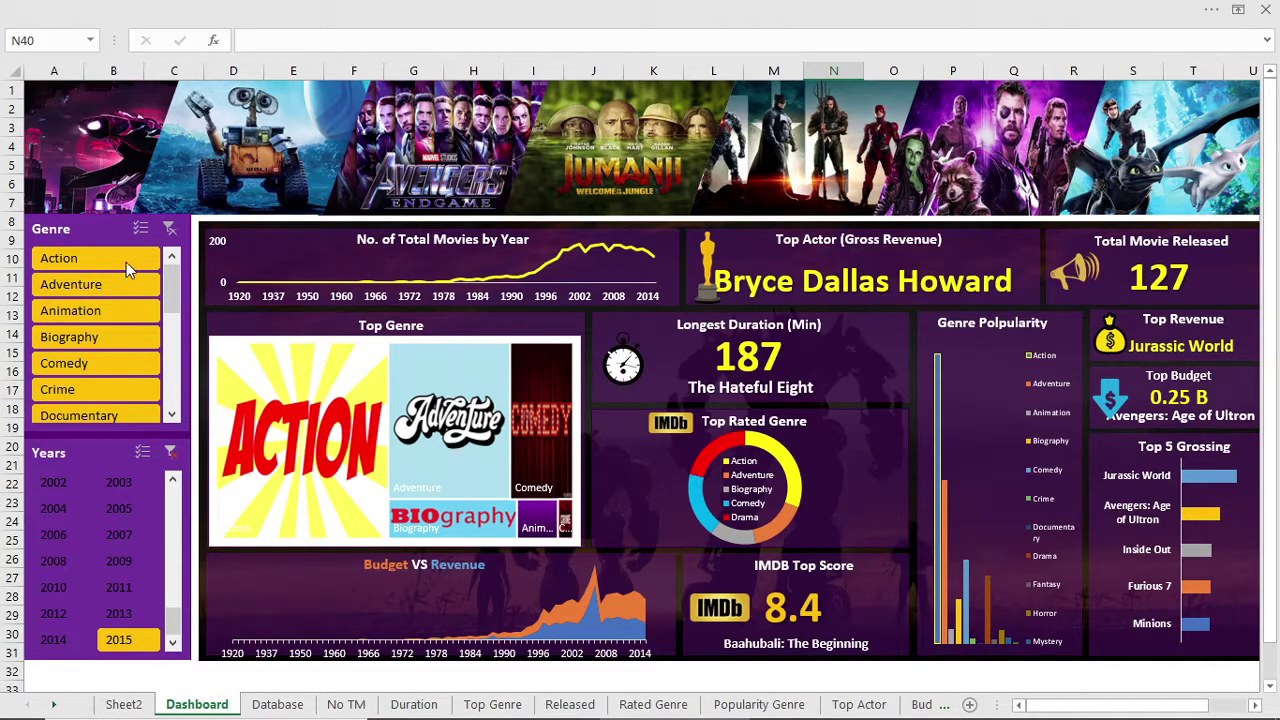
Explore the dashboard with genres from Action to Biography and years 2010 to 2015, followed by the single years 2015 and 2013.
click(126, 262)
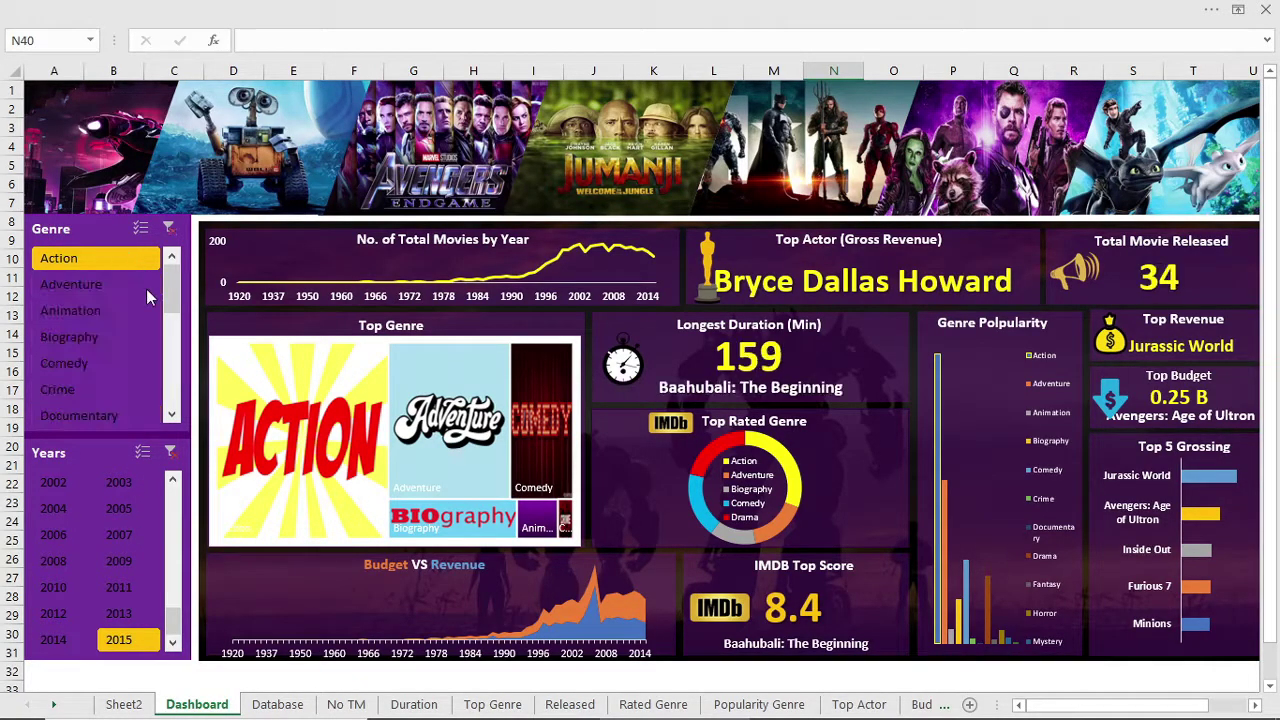
drag(115, 642, 55, 587)
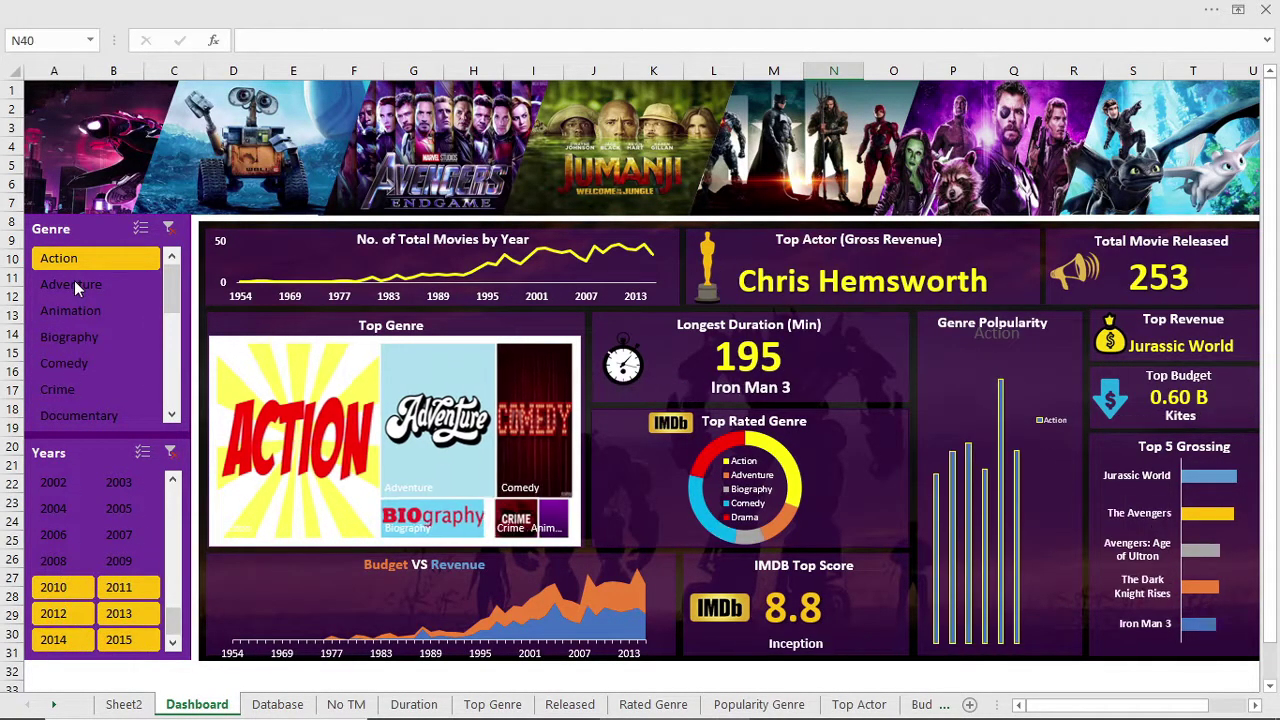
drag(74, 264, 93, 328)
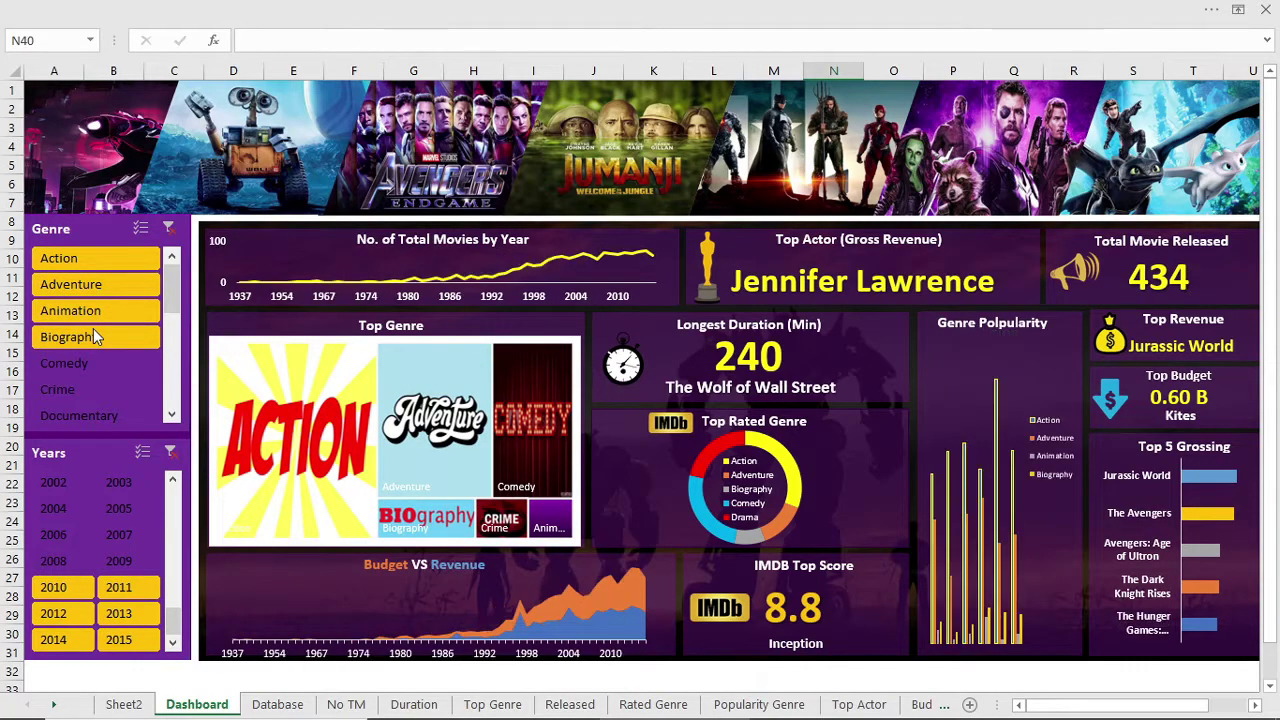
click(121, 639)
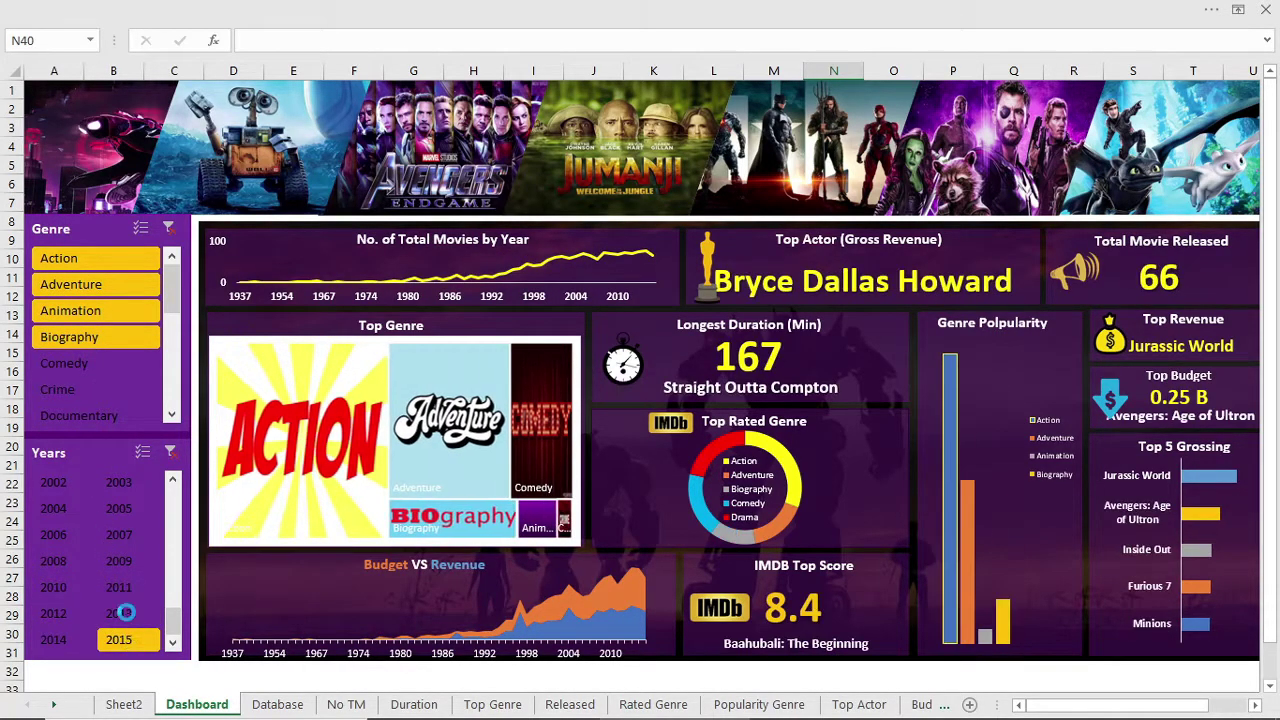
click(119, 613)
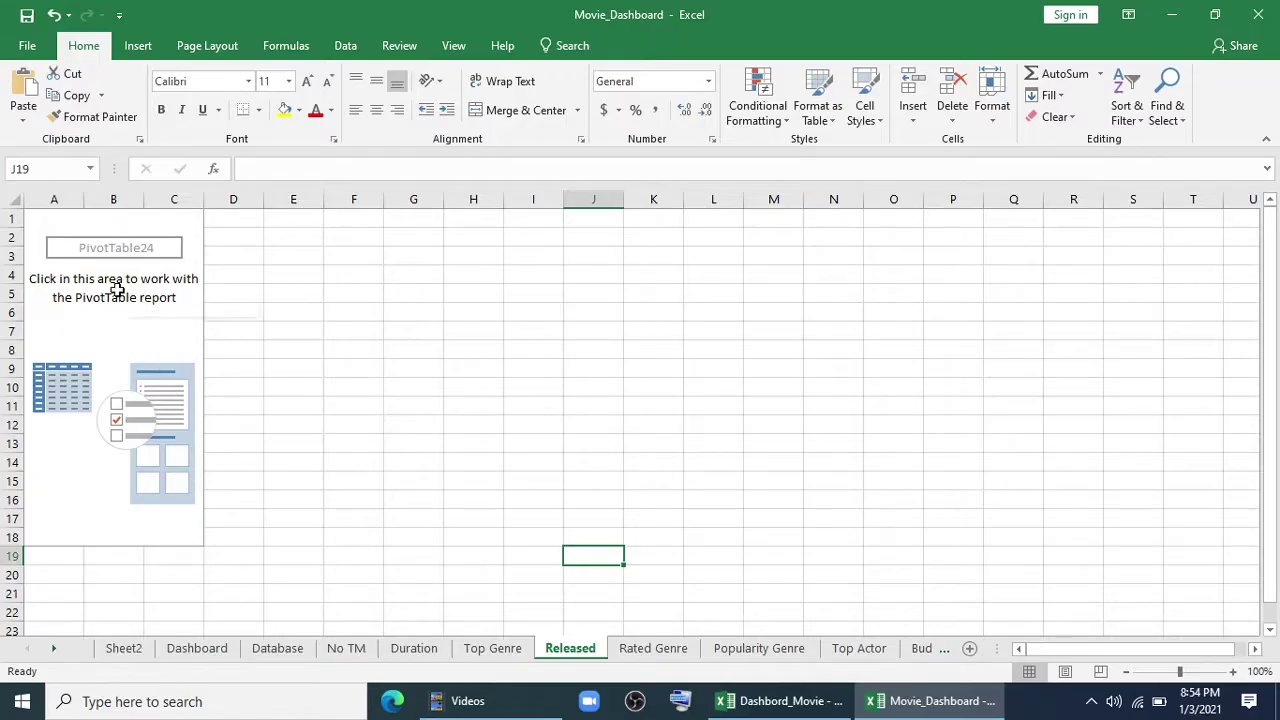
Add Title as a counted value in the empty pivot table on the Released sheet.
click(114, 294)
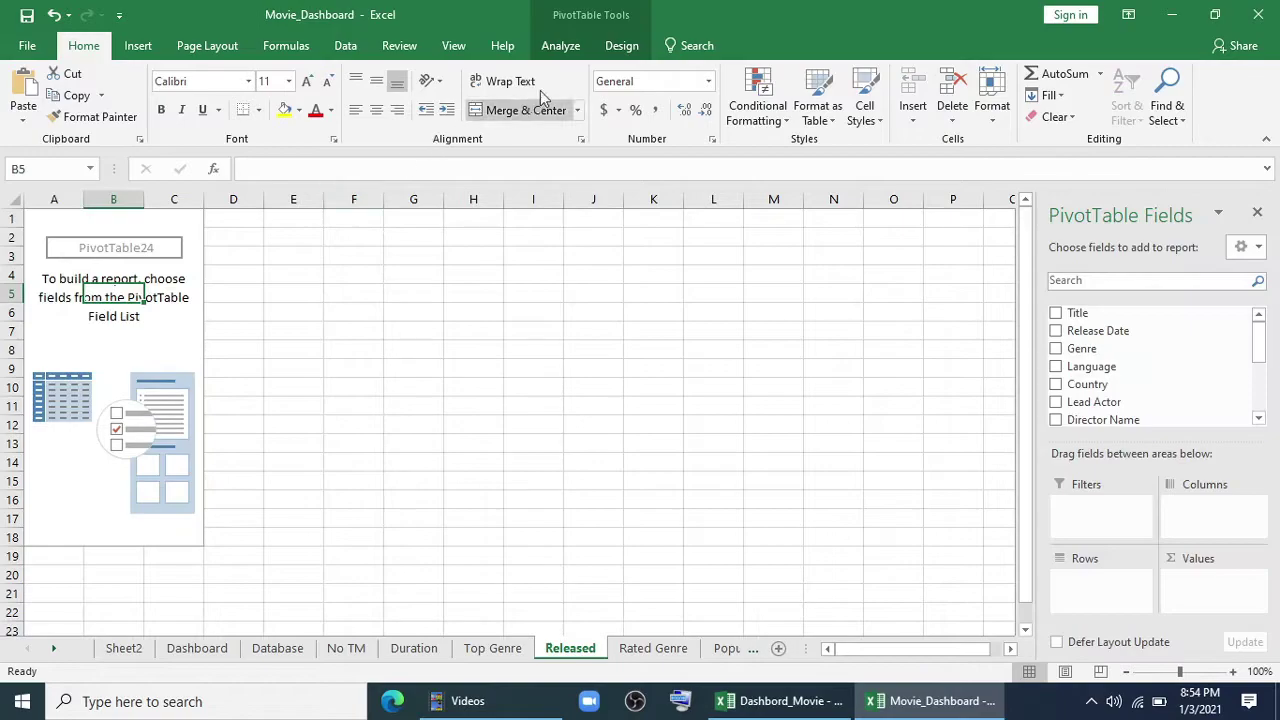
click(558, 45)
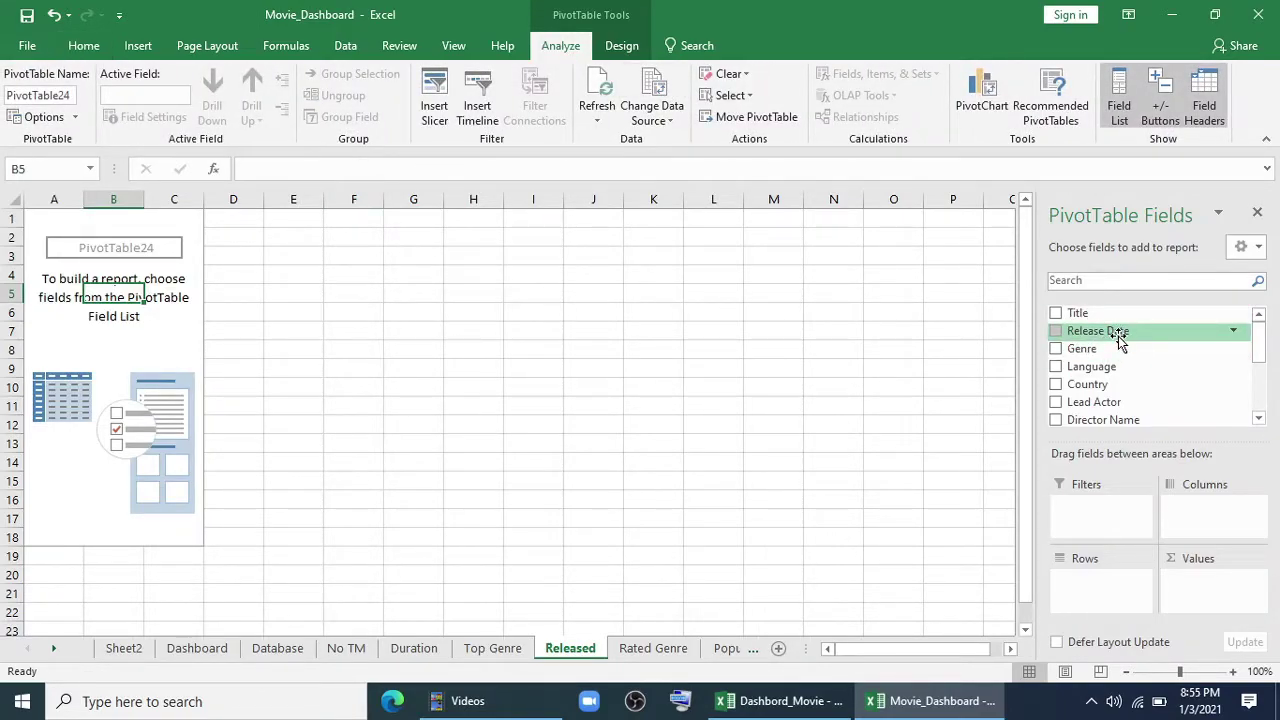
drag(1106, 314, 1210, 589)
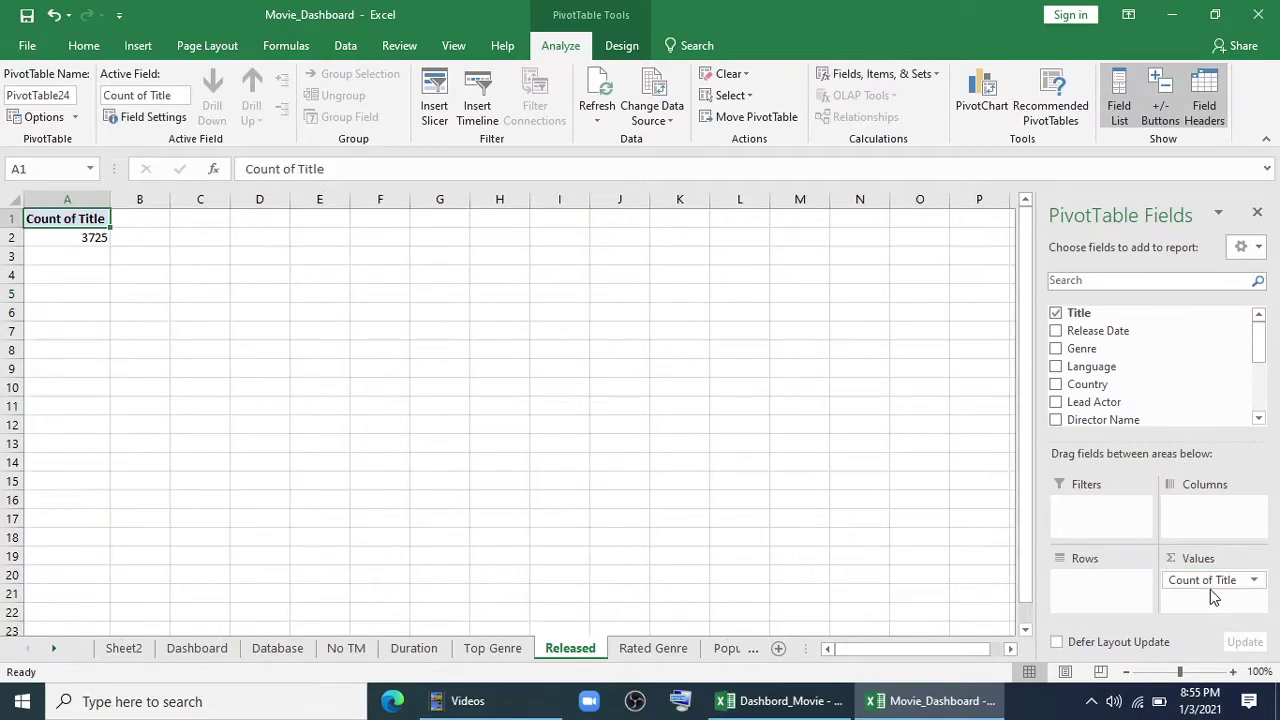
Try to reference the pivot's title count in C2 with a GETPIVOTDATA formula and undo the entry.
click(184, 236)
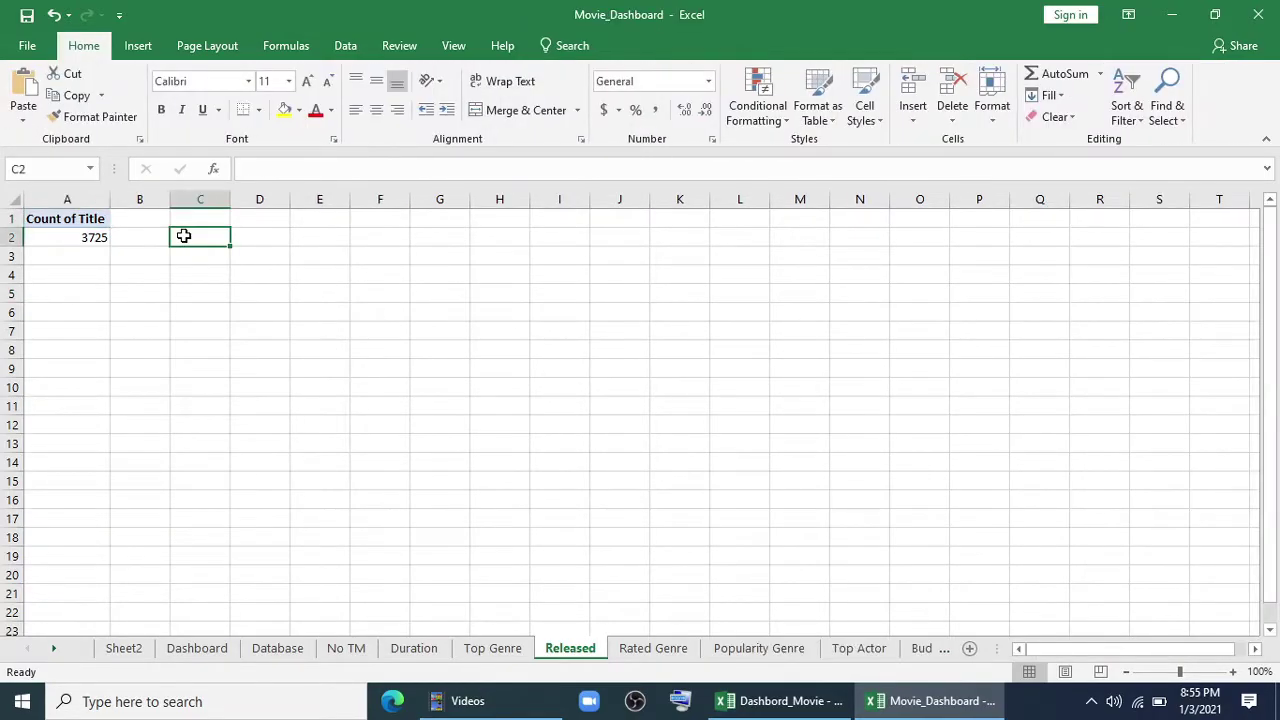
text(=)
click(67, 239)
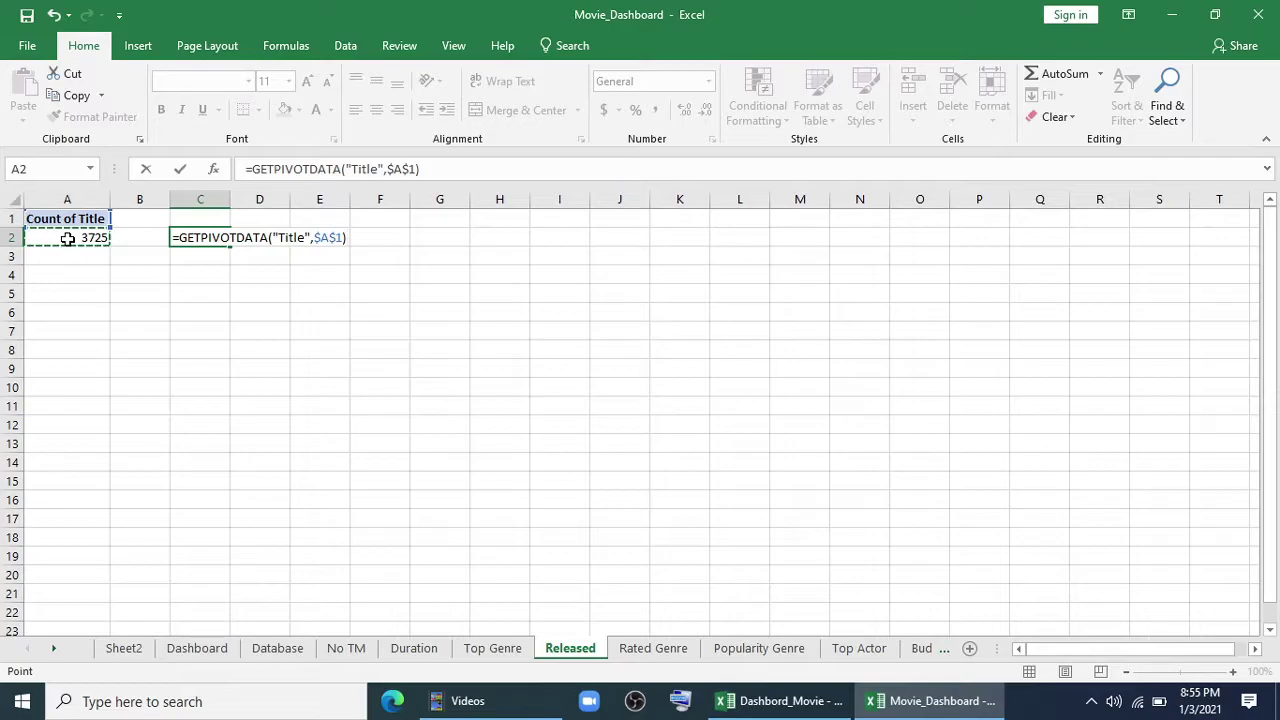
key(Return)
key(ctrl+z)
Enter =A1 in C1 and fill it down to C2 so both cells mirror the pivot table.
click(197, 217)
text(=)
click(95, 216)
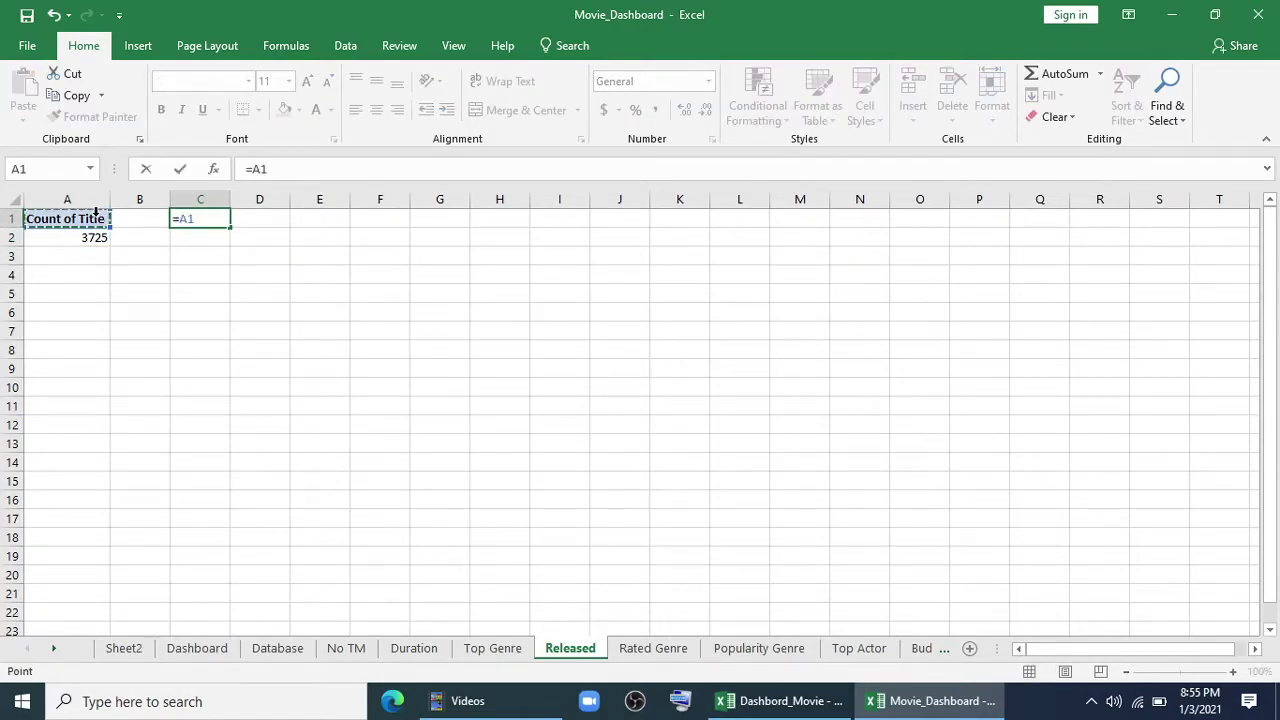
key(Return)
click(206, 217)
drag(229, 227, 215, 247)
click(193, 238)
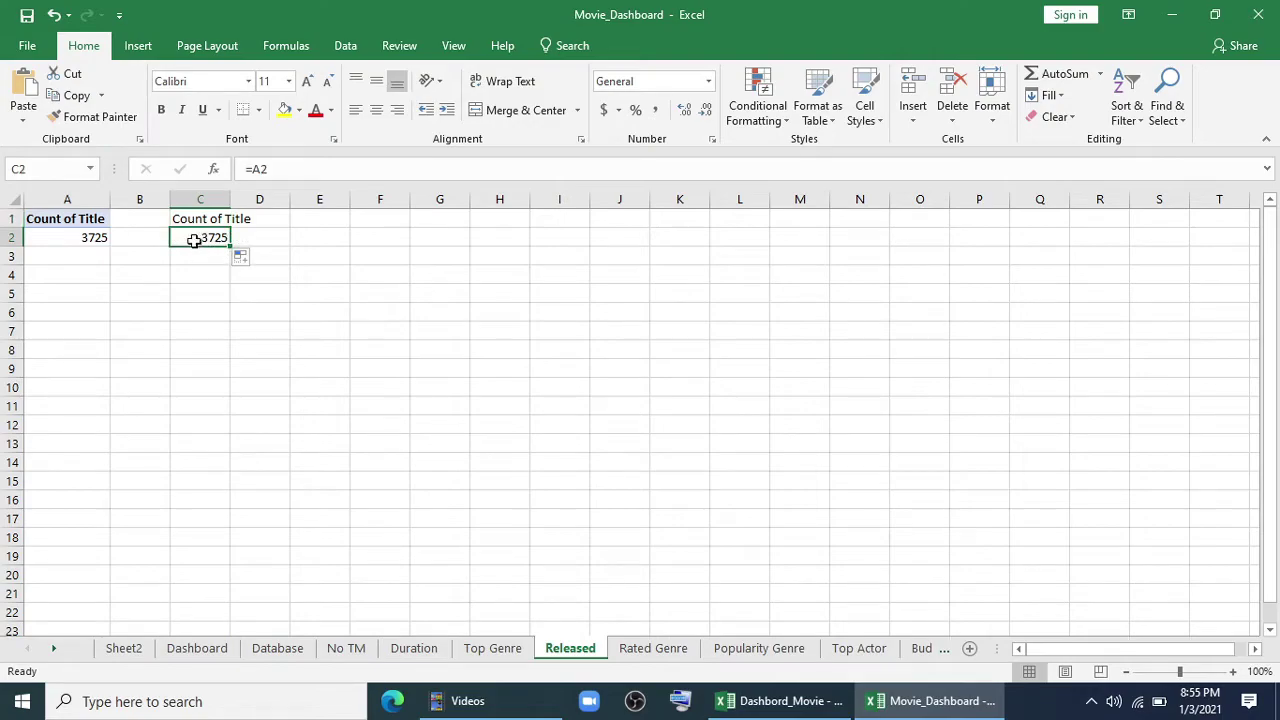
Link the Total Movie Released rectangle on the Dashboard sheet to the cell with the formula =Released!C2.
click(197, 648)
click(1190, 413)
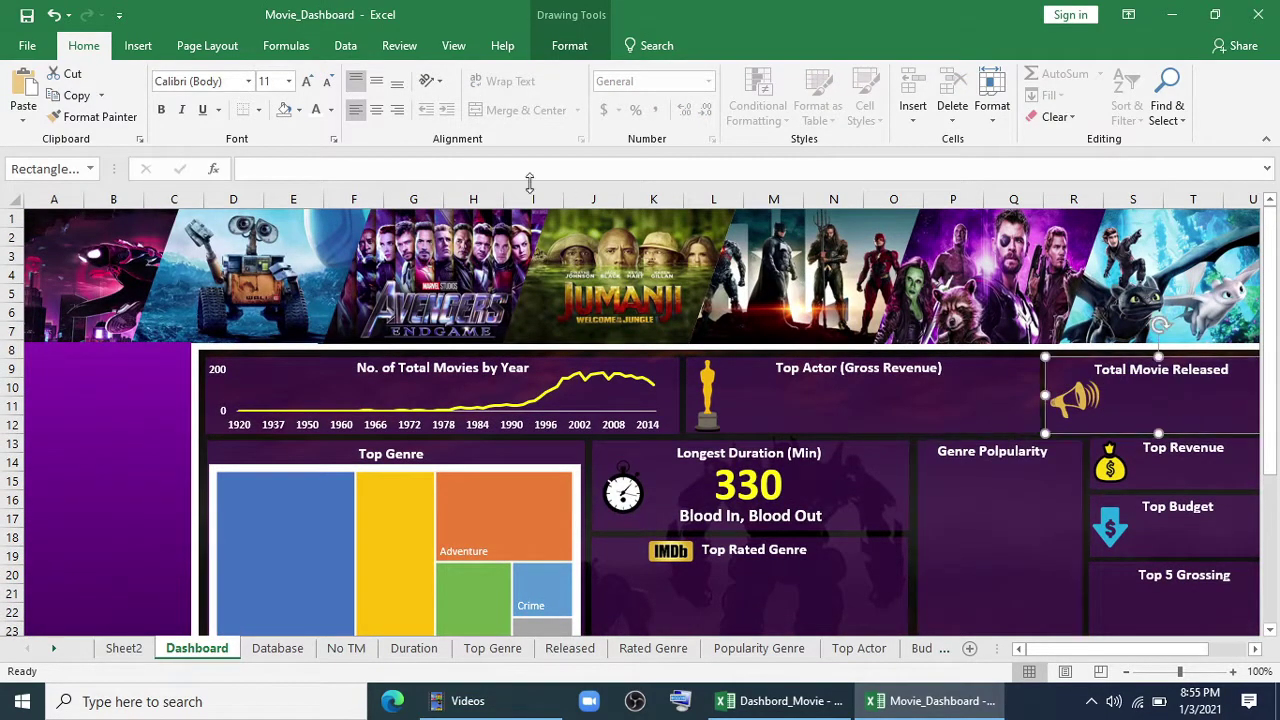
click(313, 160)
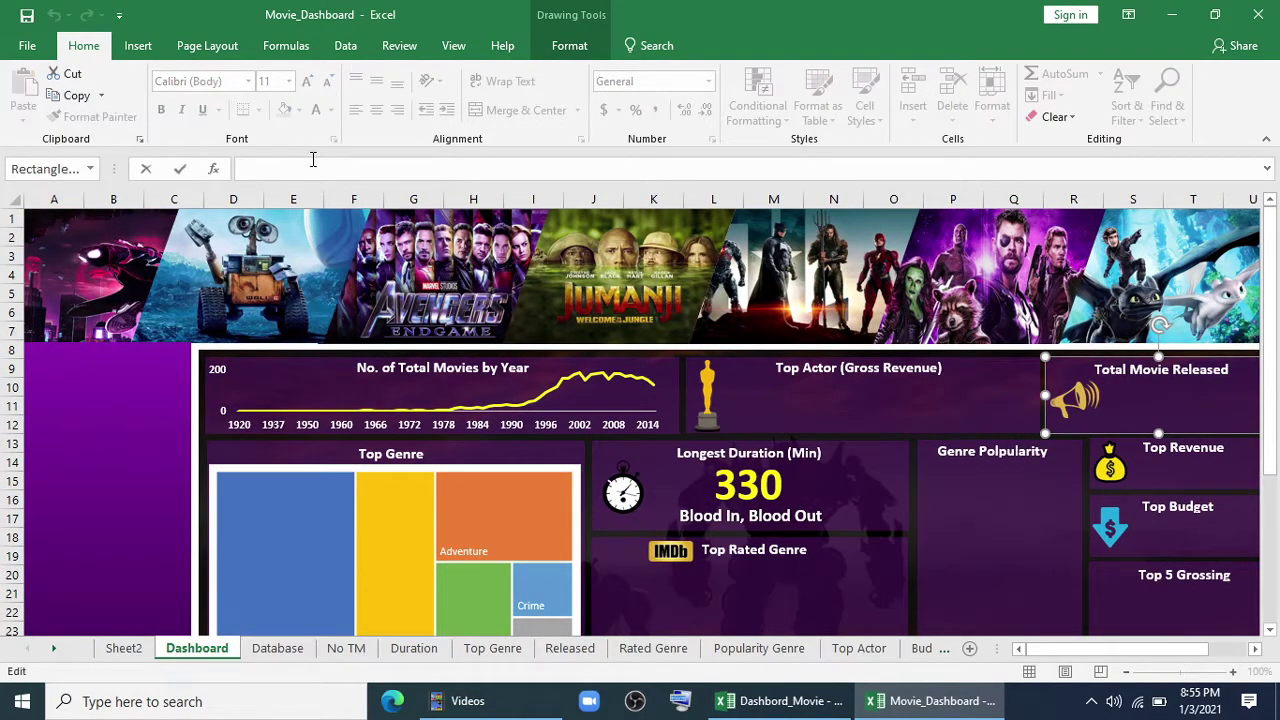
click(584, 660)
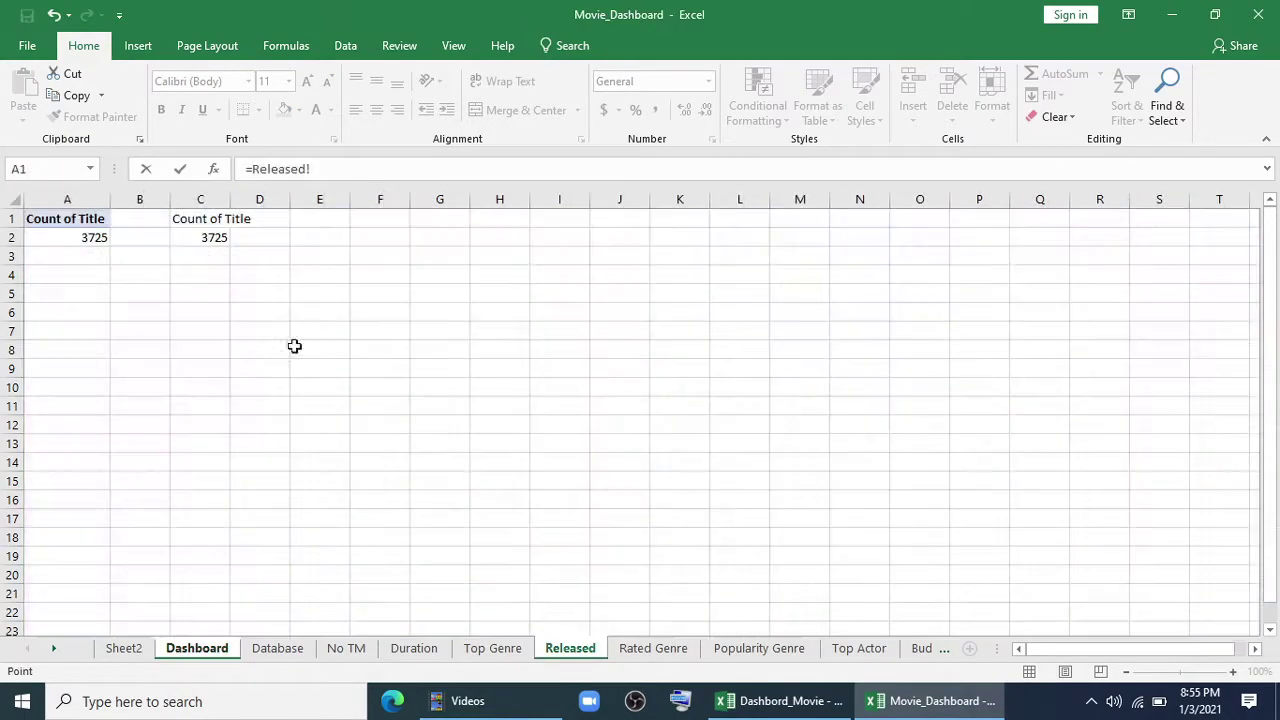
click(214, 237)
key(Return)
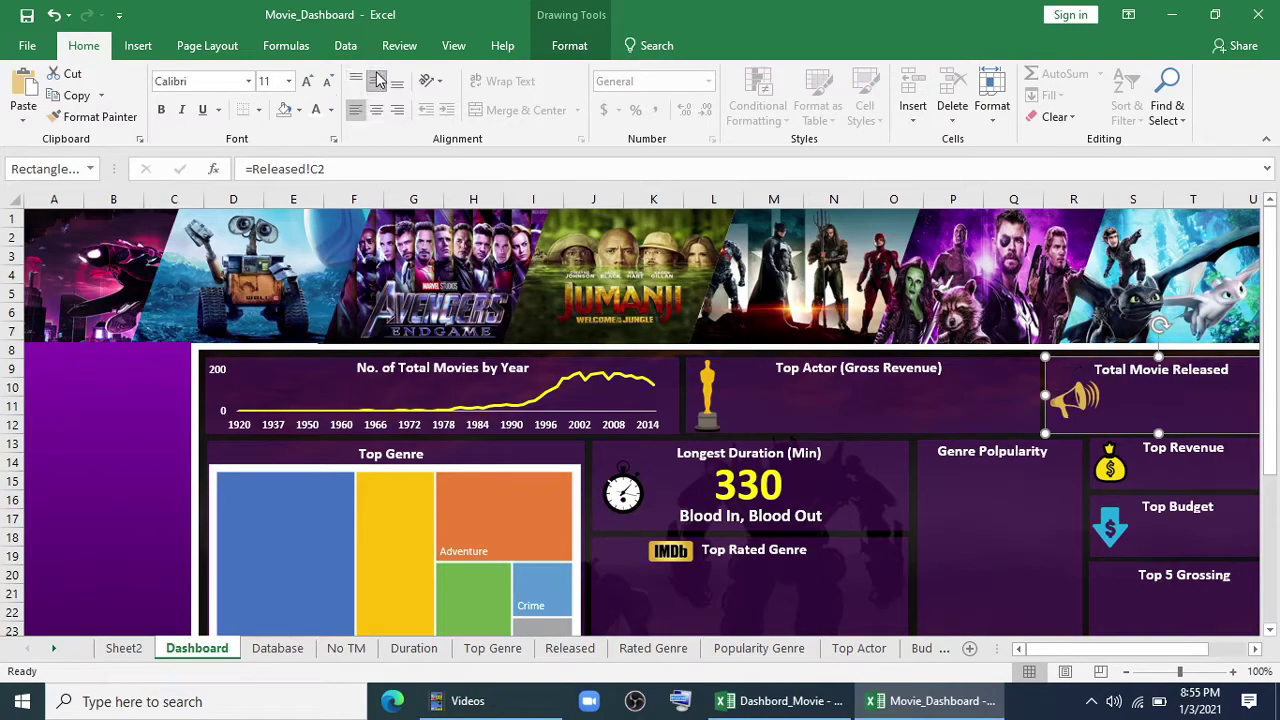
Make the linked number in the Total Movie Released box bold, centered and yellow, and set its text shadow effect.
click(331, 110)
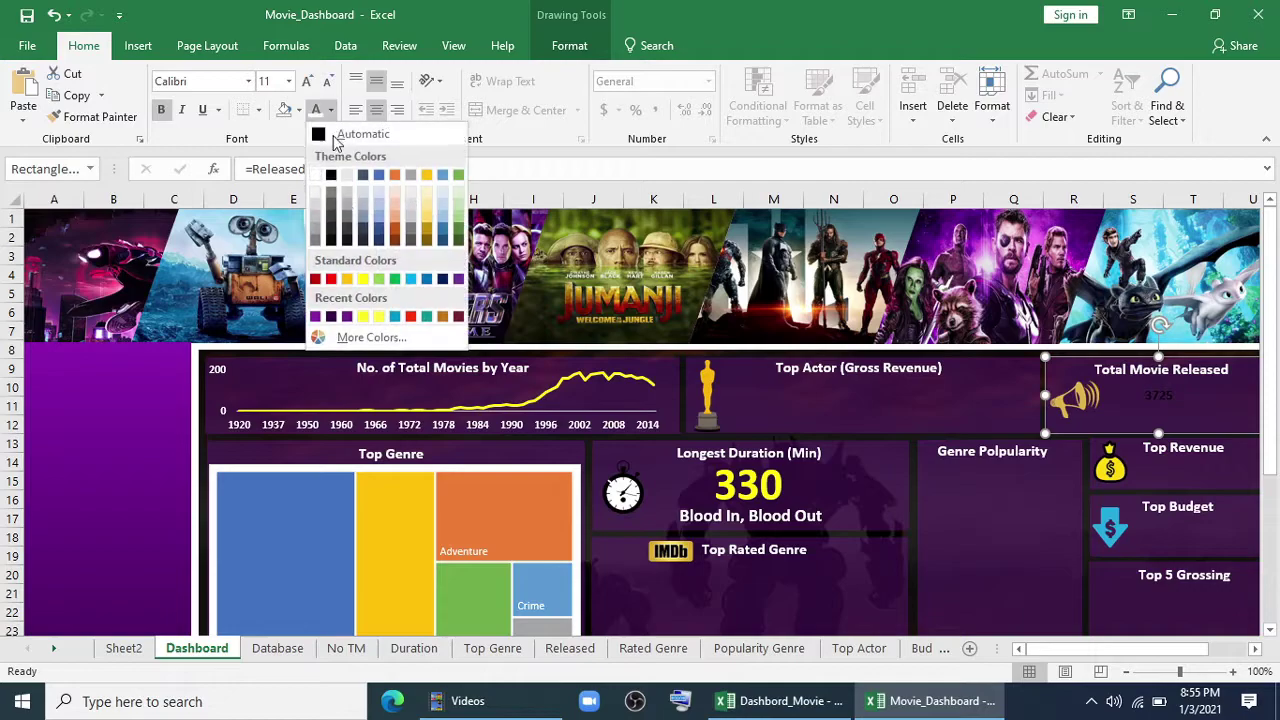
click(363, 280)
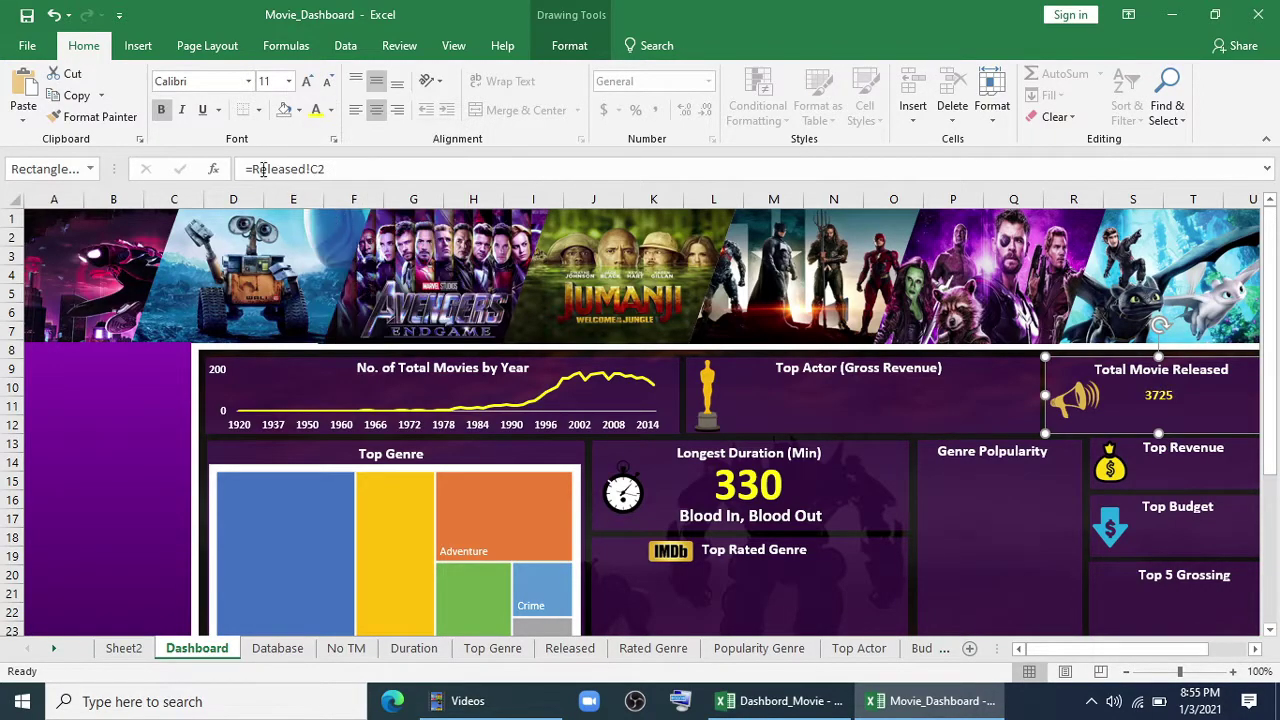
click(572, 48)
click(743, 117)
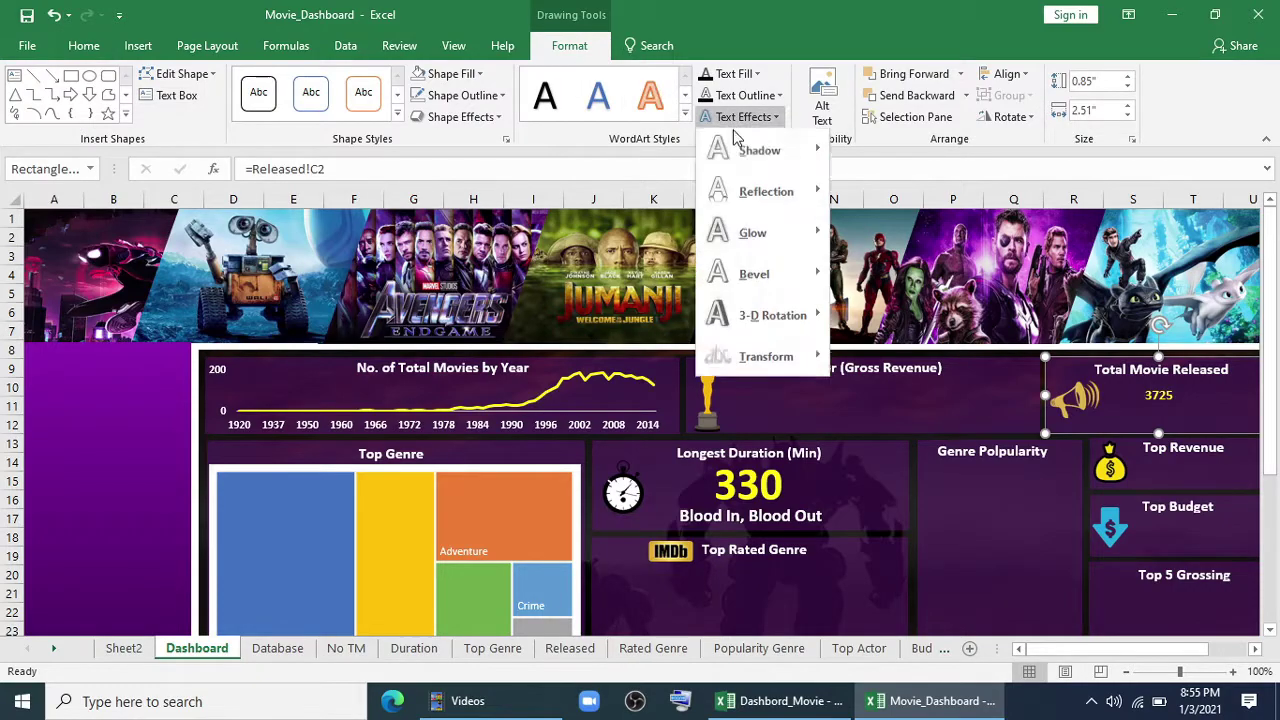
mouse_move(760, 152)
click(870, 180)
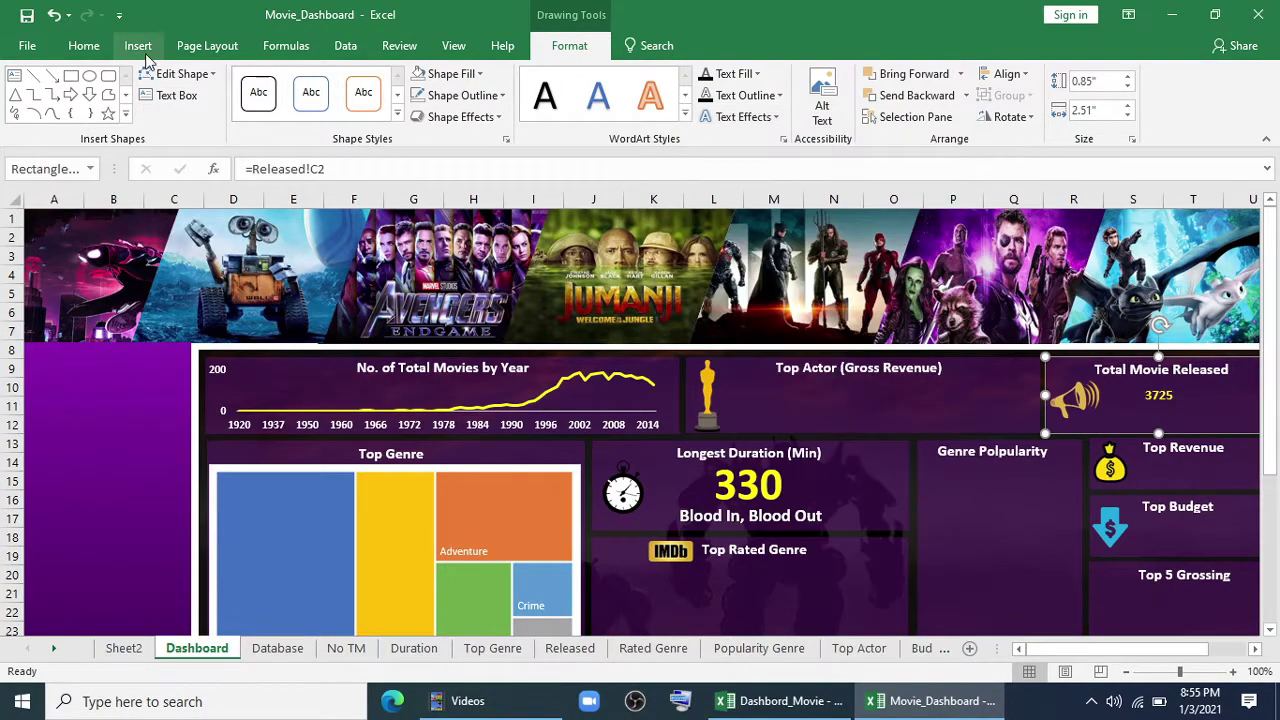
Set the Total Movie Released number to font size 32 and align it to the bottom of its shape.
click(84, 46)
click(308, 84)
click(308, 84)
click(308, 84)
click(308, 84)
click(308, 84)
click(308, 84)
click(398, 84)
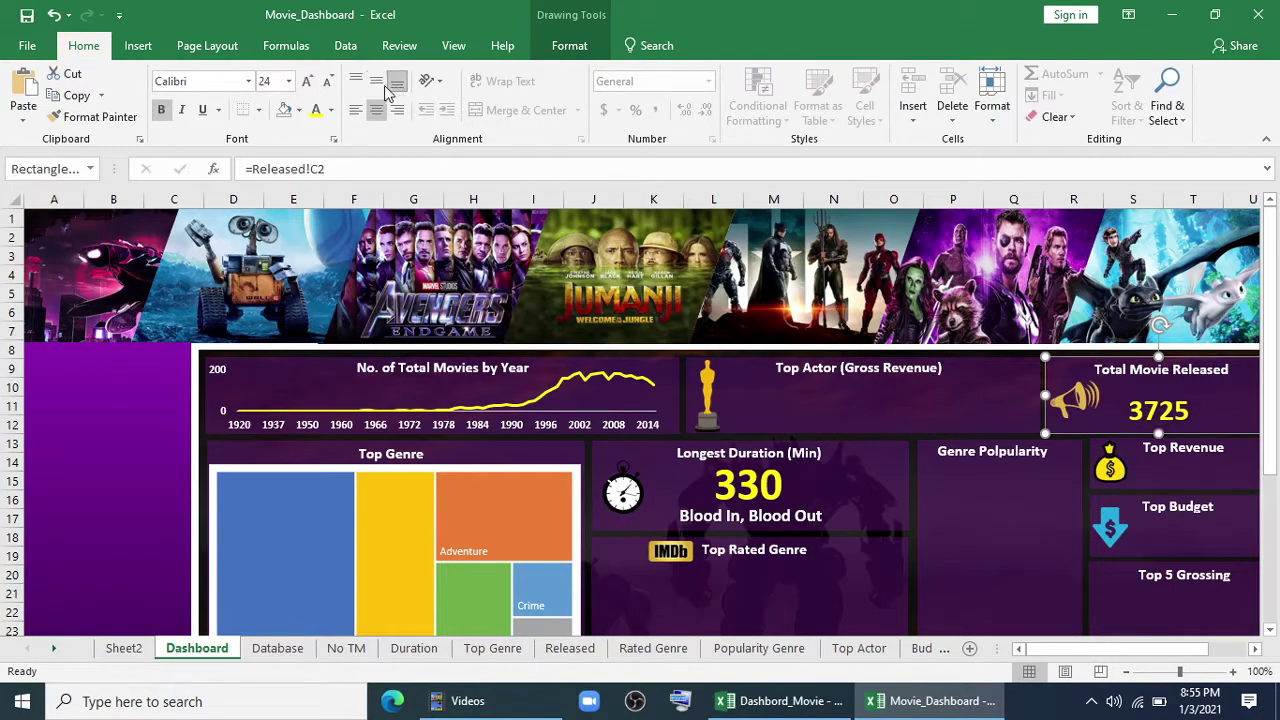
click(308, 84)
click(308, 84)
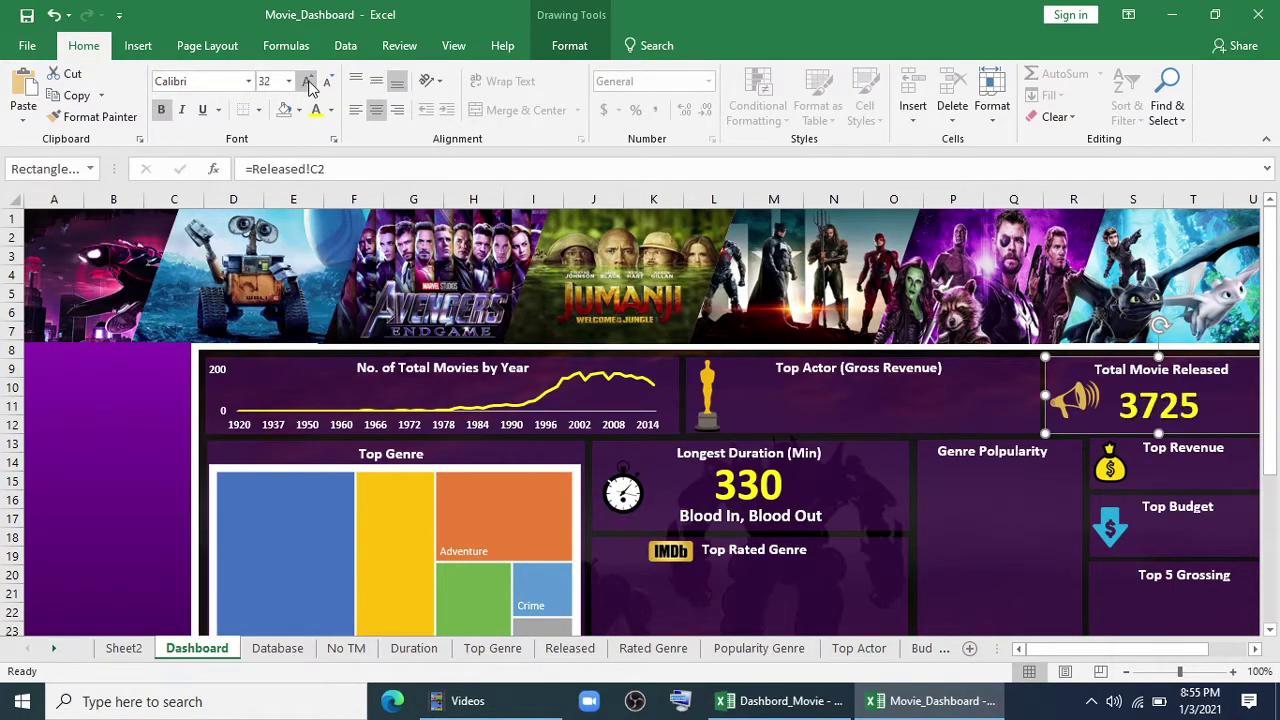
click(308, 84)
mouse_move(1050, 649)
mouse_down()
mouse_move(1097, 652)
mouse_move(1048, 651)
mouse_up()
click(327, 81)
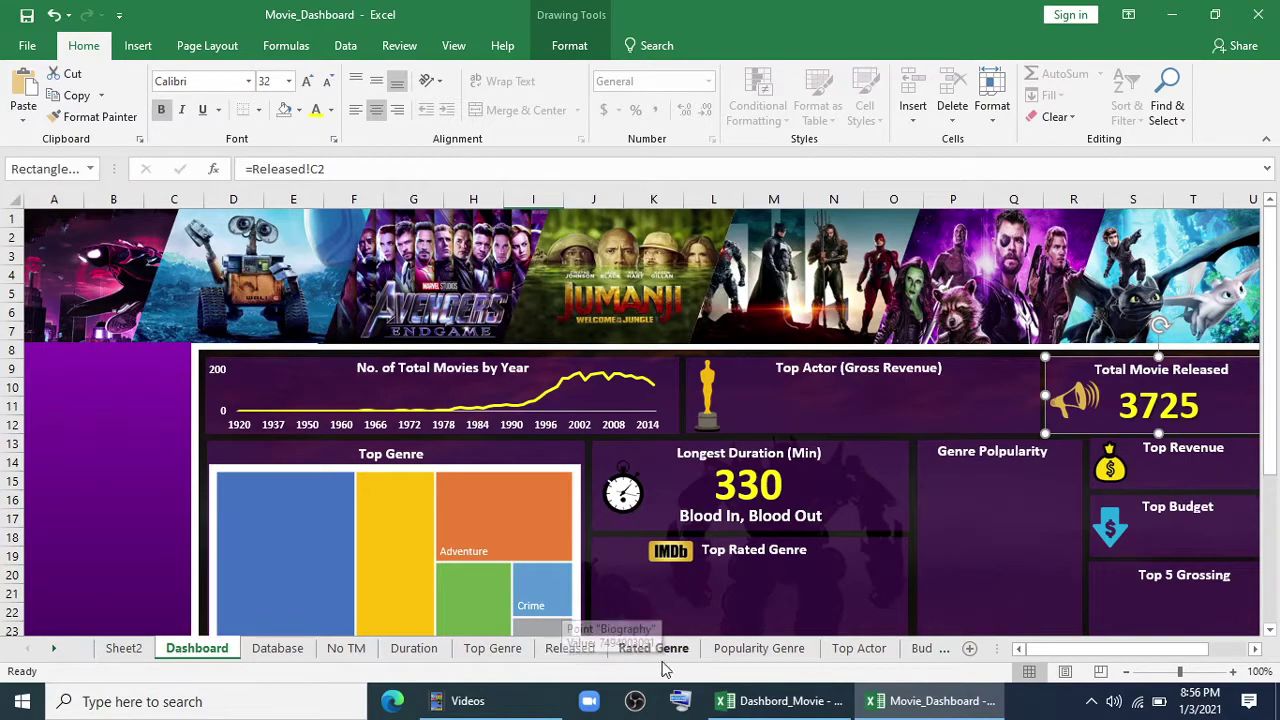
Build the Rated Genre sheet's pivot table with Genre as rows and the sum of IMDb Score as values.
click(578, 656)
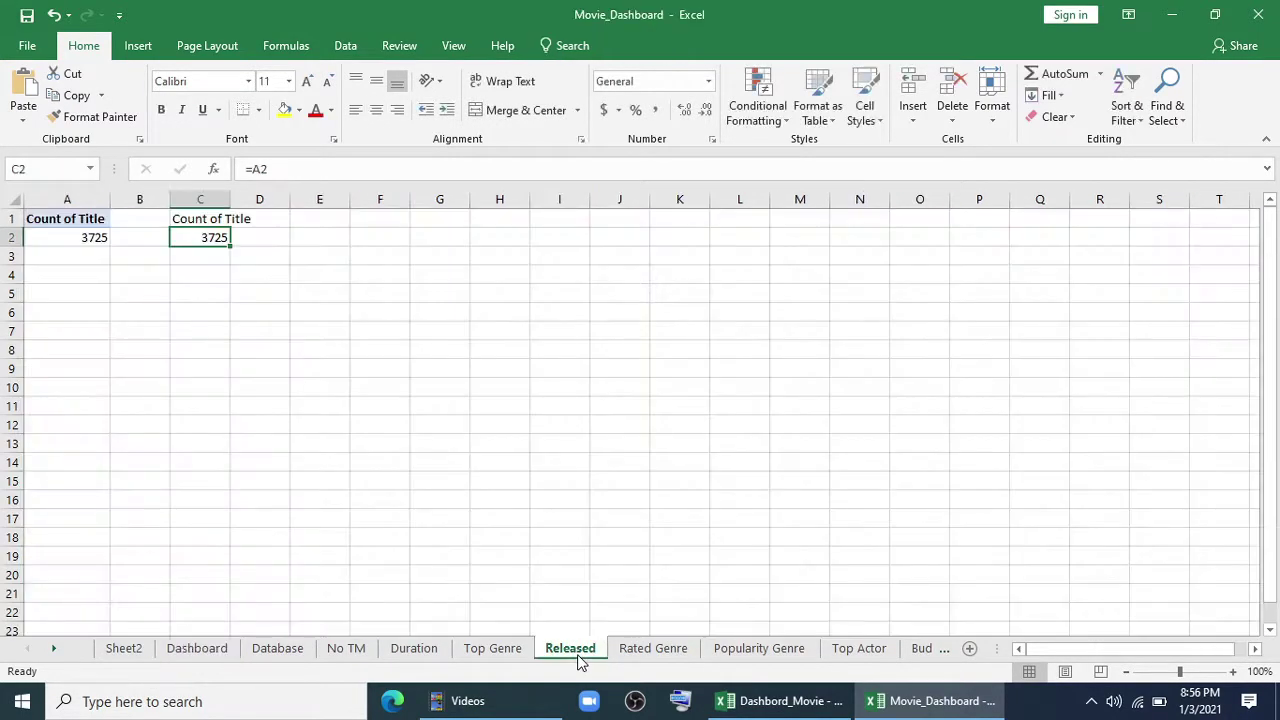
click(652, 656)
click(118, 288)
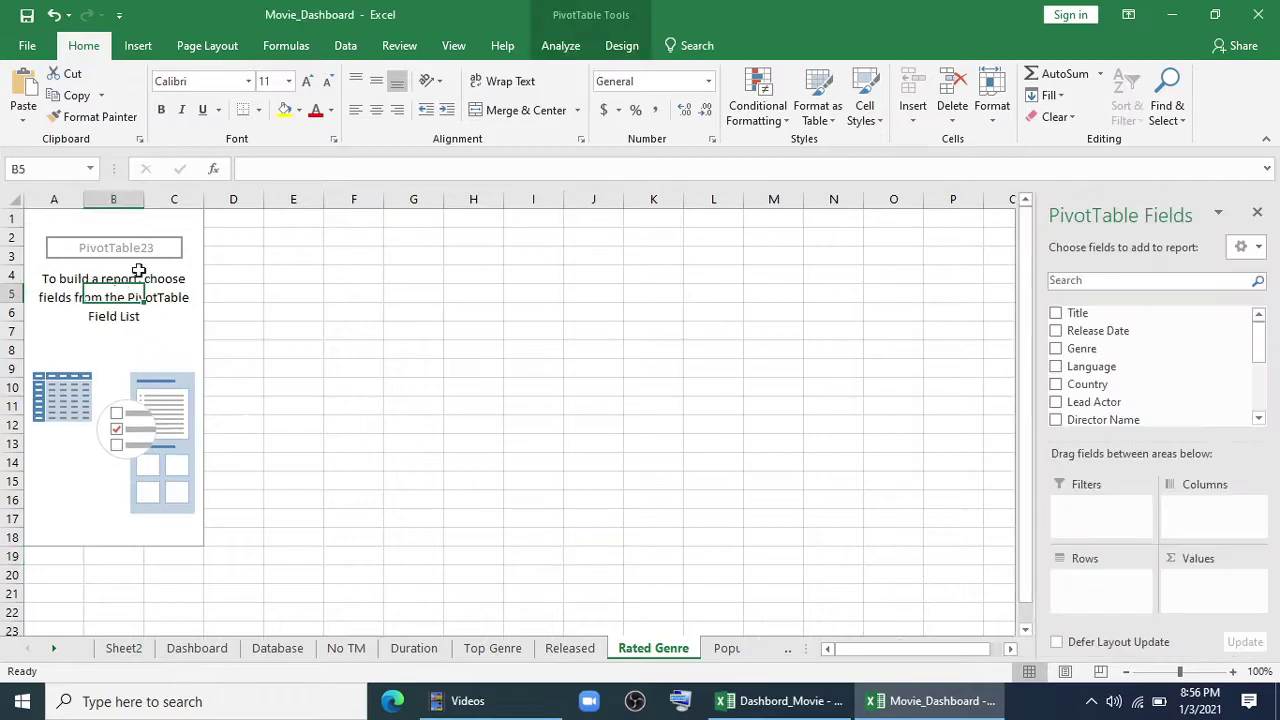
click(560, 44)
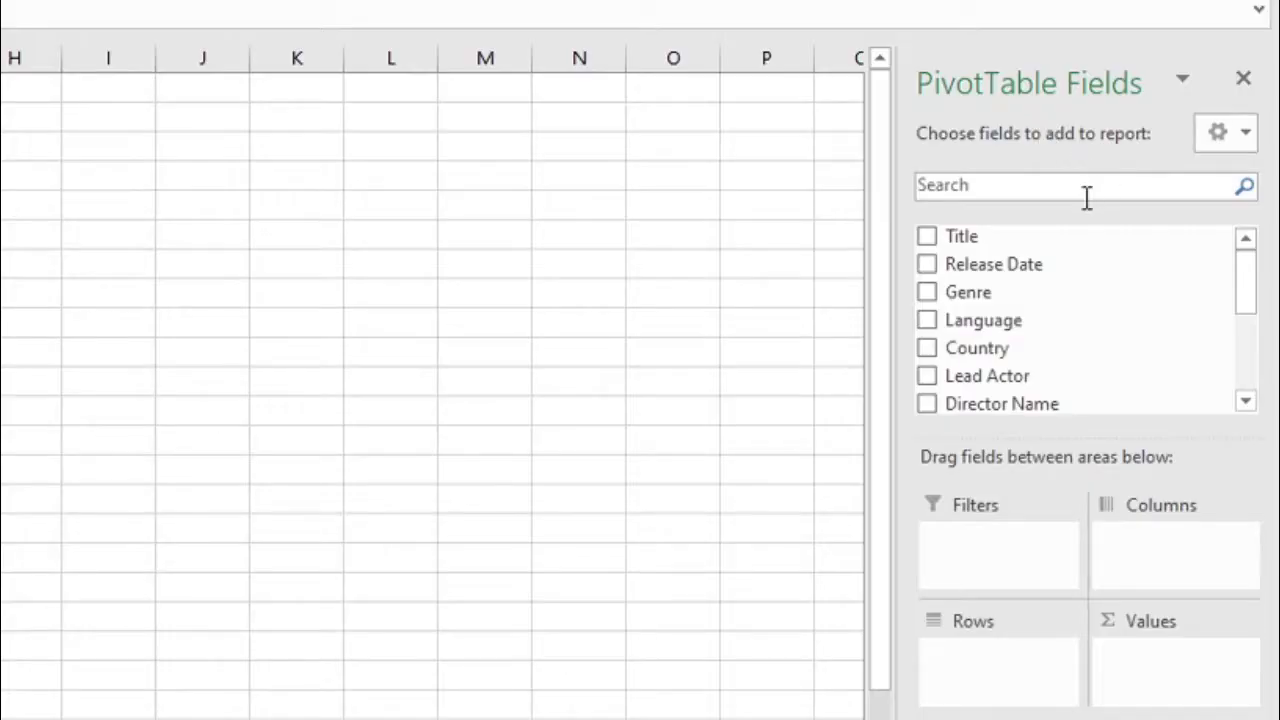
drag(1010, 292, 1043, 629)
scroll(1038, 368, down, 3)
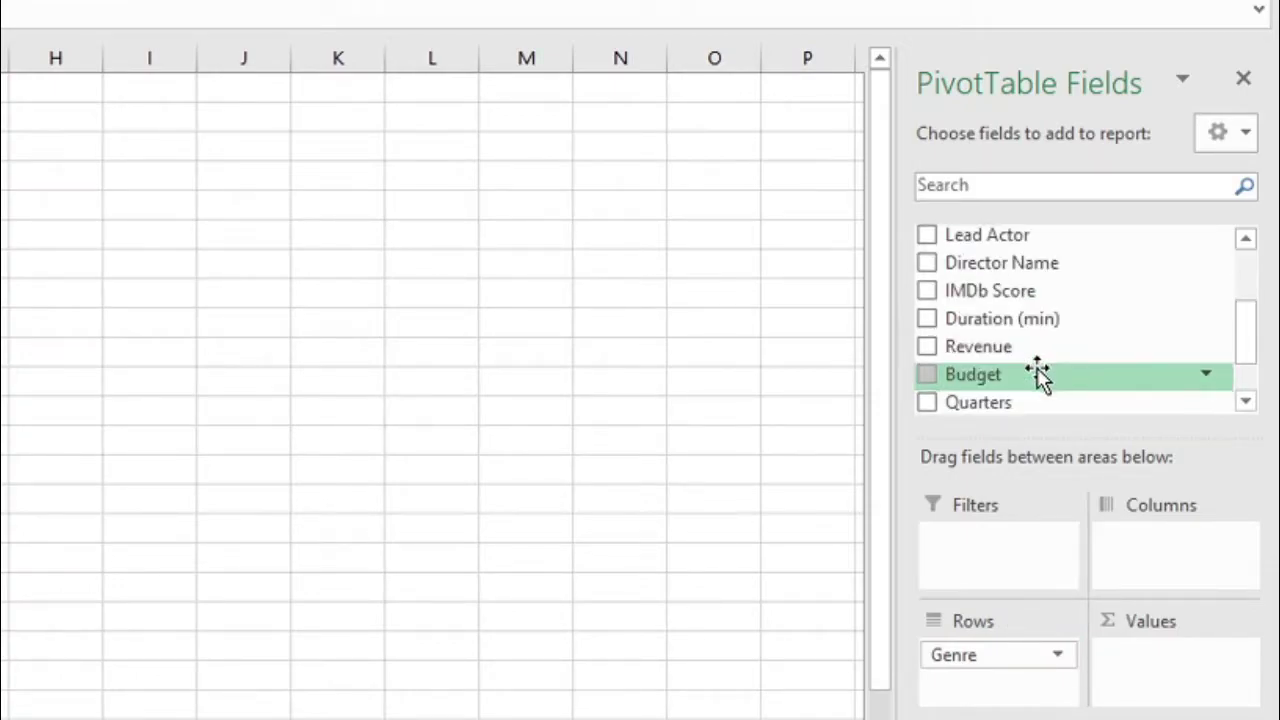
drag(1023, 290, 1185, 680)
Filter the Genre rows to the top 5 items by sum of IMDb Score.
right_click(96, 312)
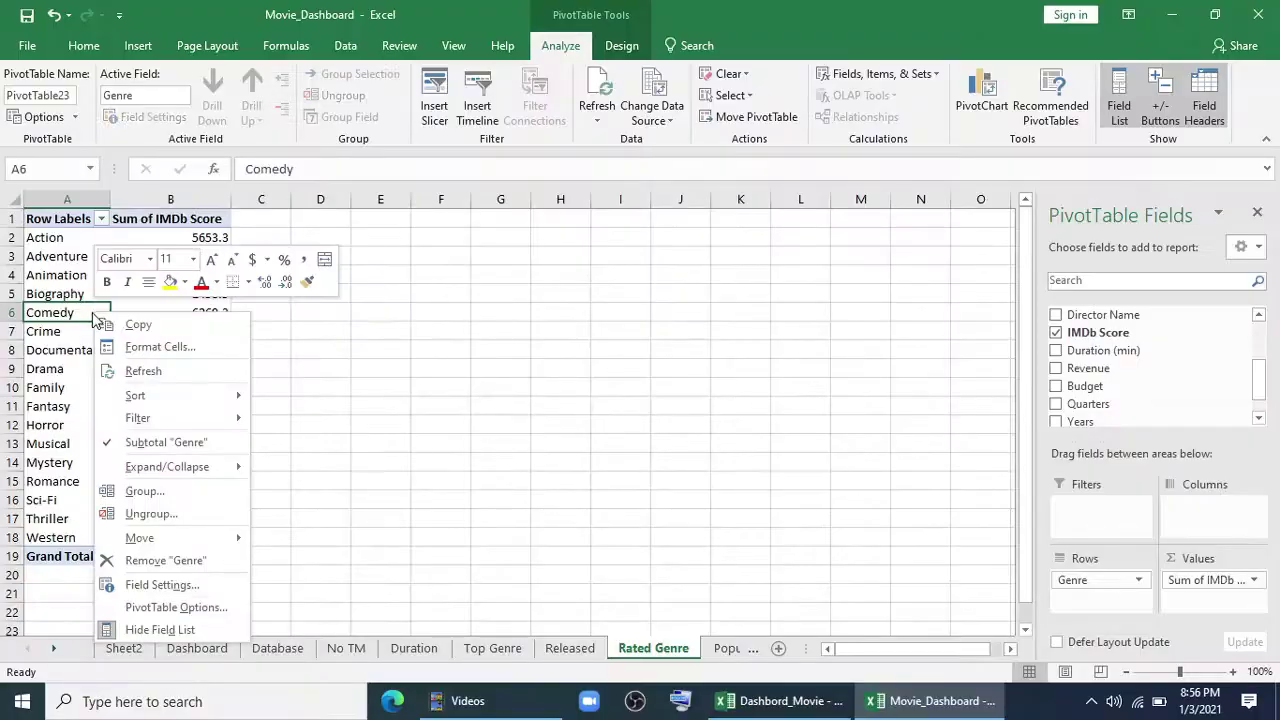
mouse_move(143, 425)
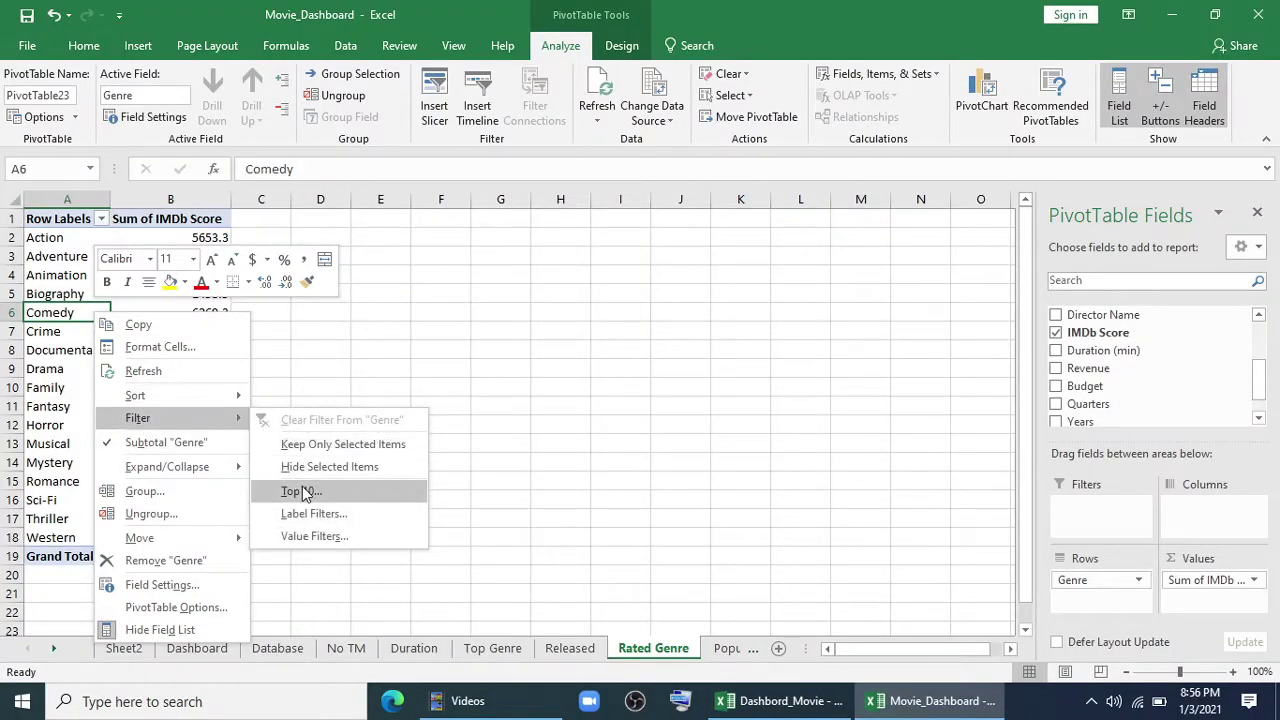
click(297, 489)
double_click(287, 438)
text(5)
click(498, 476)
Insert a doughnut chart from the filtered Rated Genre pivot table and reposition it on the sheet.
click(138, 45)
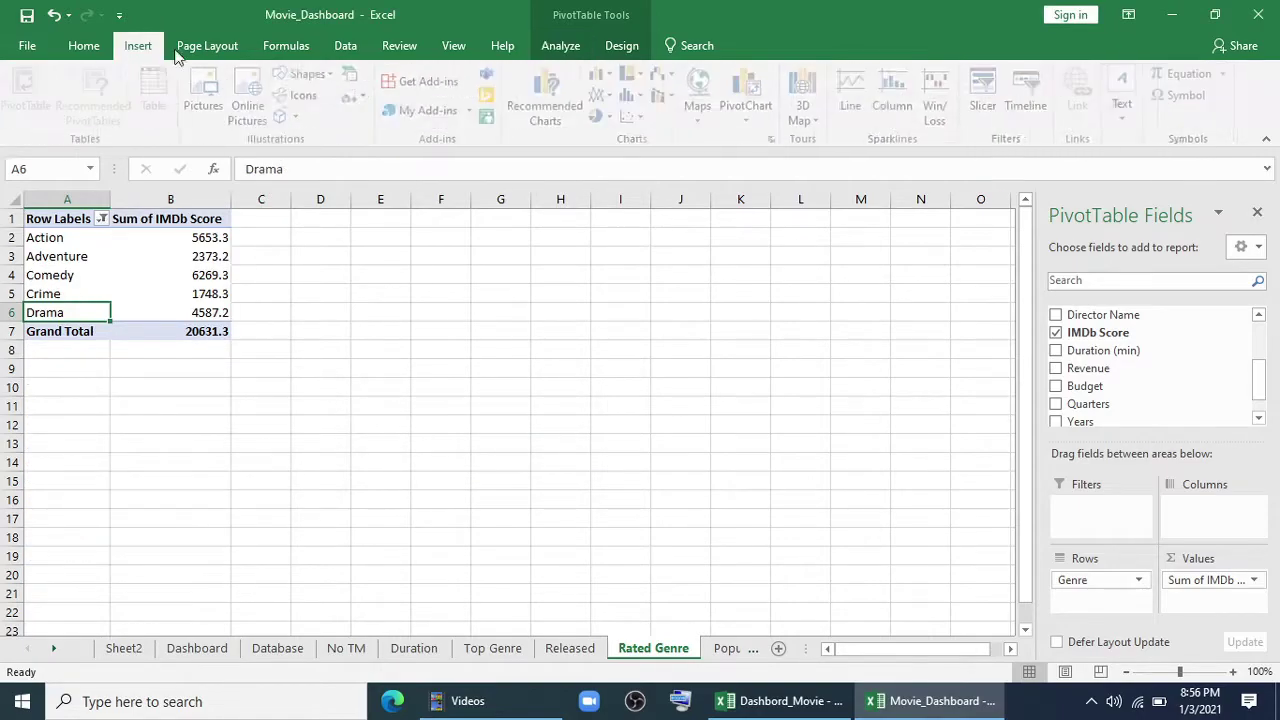
click(603, 116)
click(622, 321)
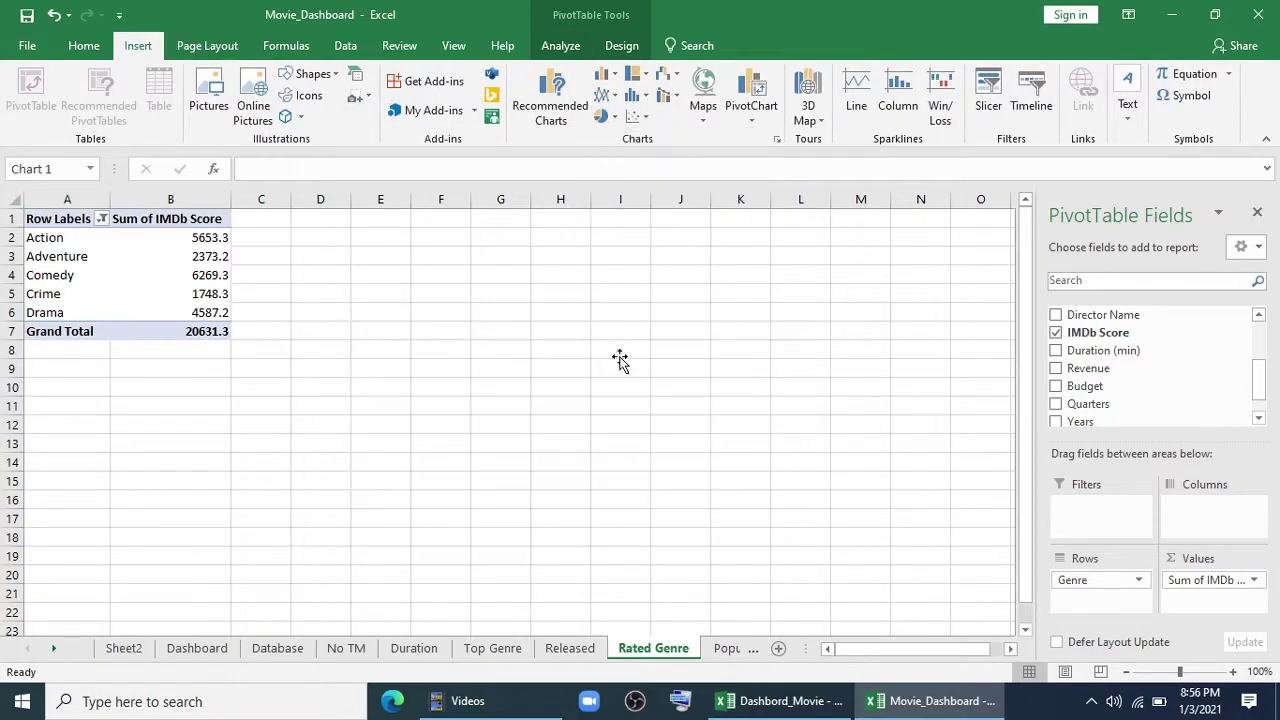
drag(583, 290, 574, 271)
Hide all field buttons on the doughnut chart and delete its chart title.
right_click(360, 284)
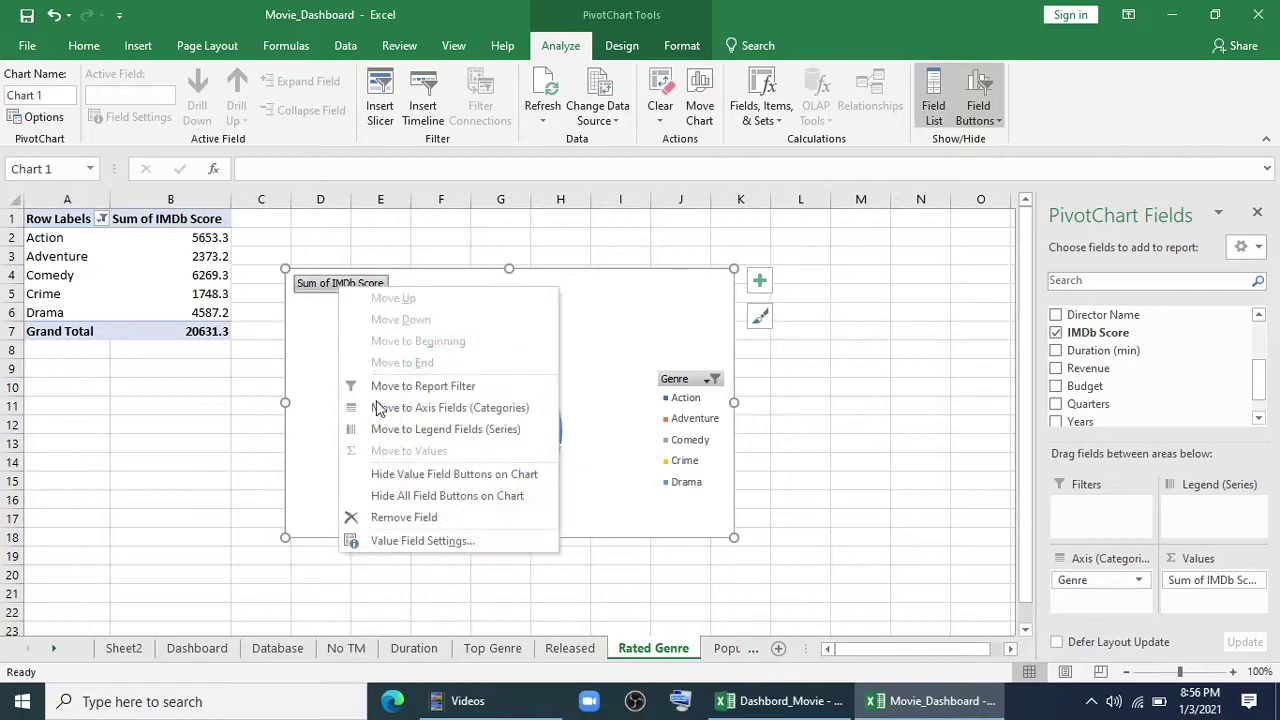
click(378, 512)
click(519, 288)
key(Delete)
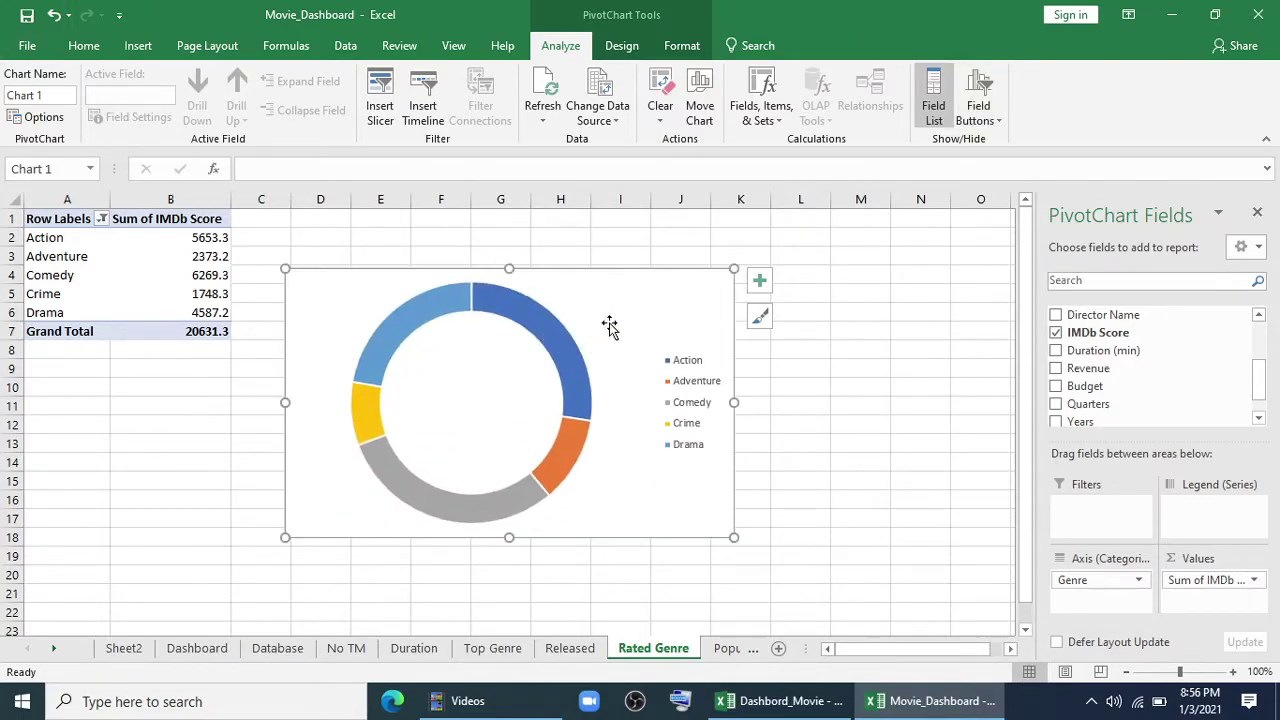
Move the doughnut chart to the Dashboard sheet as an embedded object.
right_click(612, 277)
click(651, 266)
click(621, 45)
click(1040, 118)
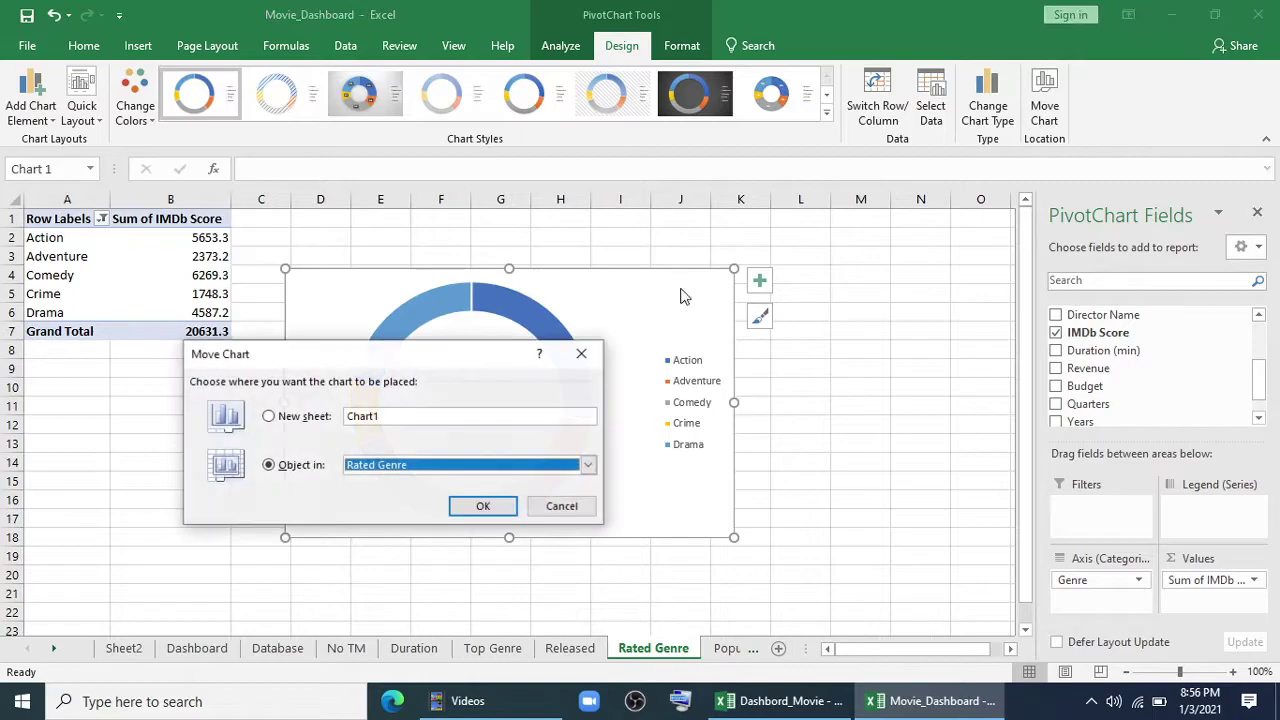
click(423, 466)
click(368, 496)
click(380, 466)
click(370, 494)
click(483, 507)
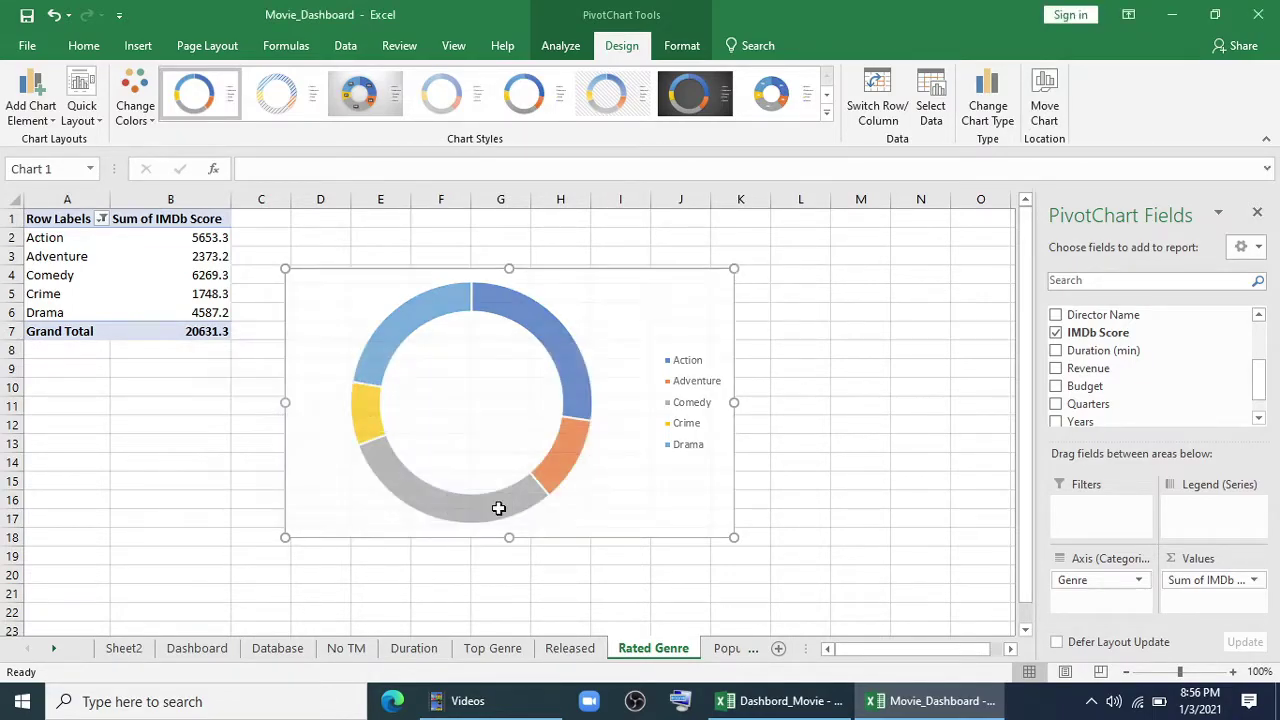
Remove the doughnut chart's fill and outline, and move it toward the Top Rated Genre panel.
click(681, 45)
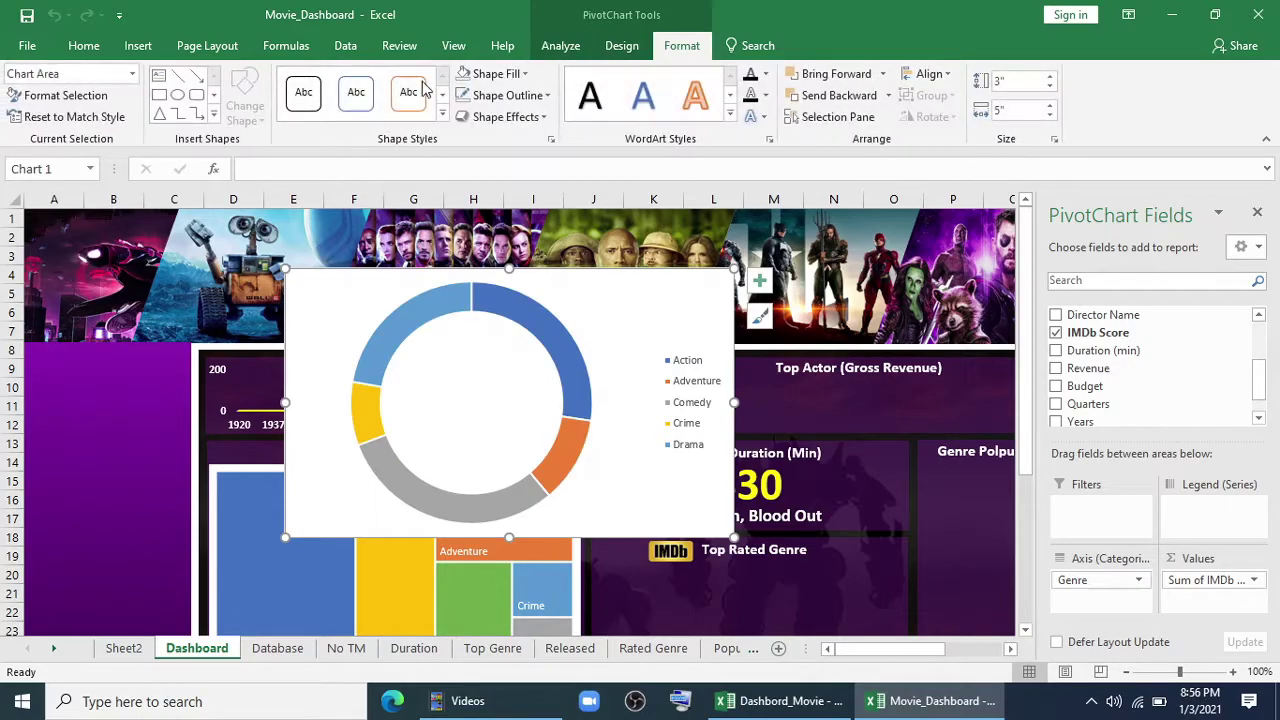
click(476, 77)
click(474, 95)
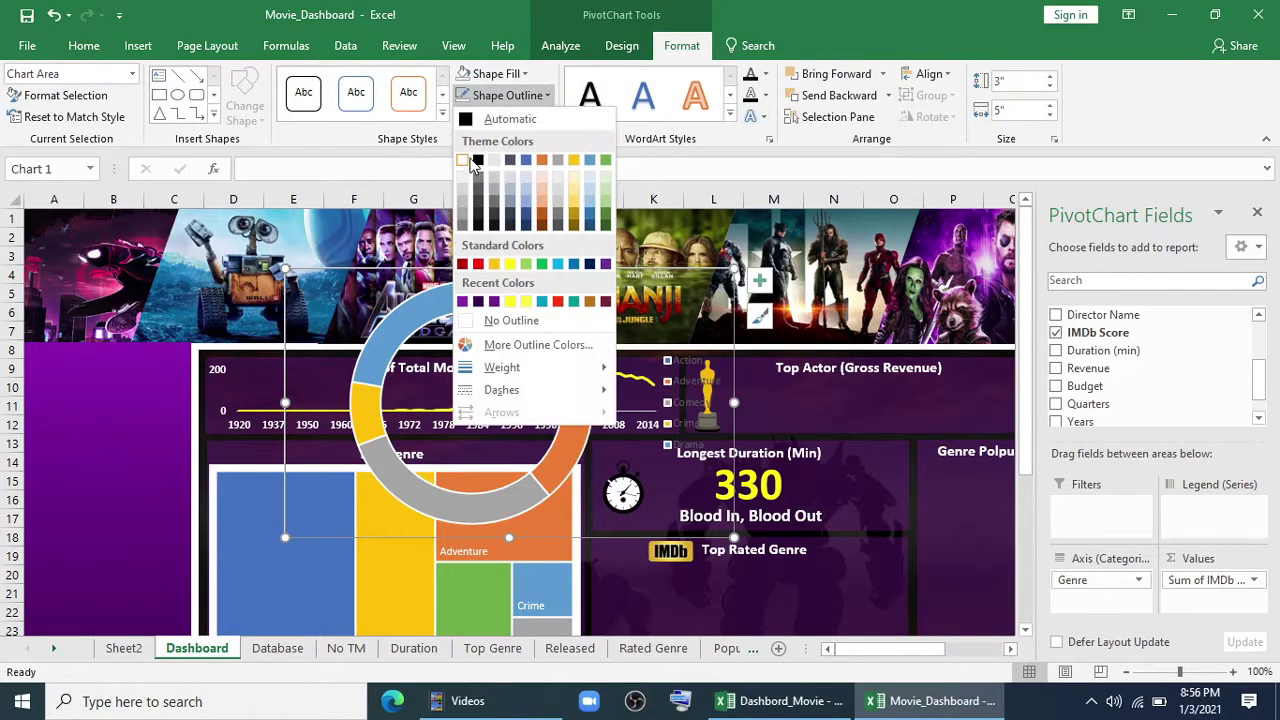
click(483, 322)
click(487, 316)
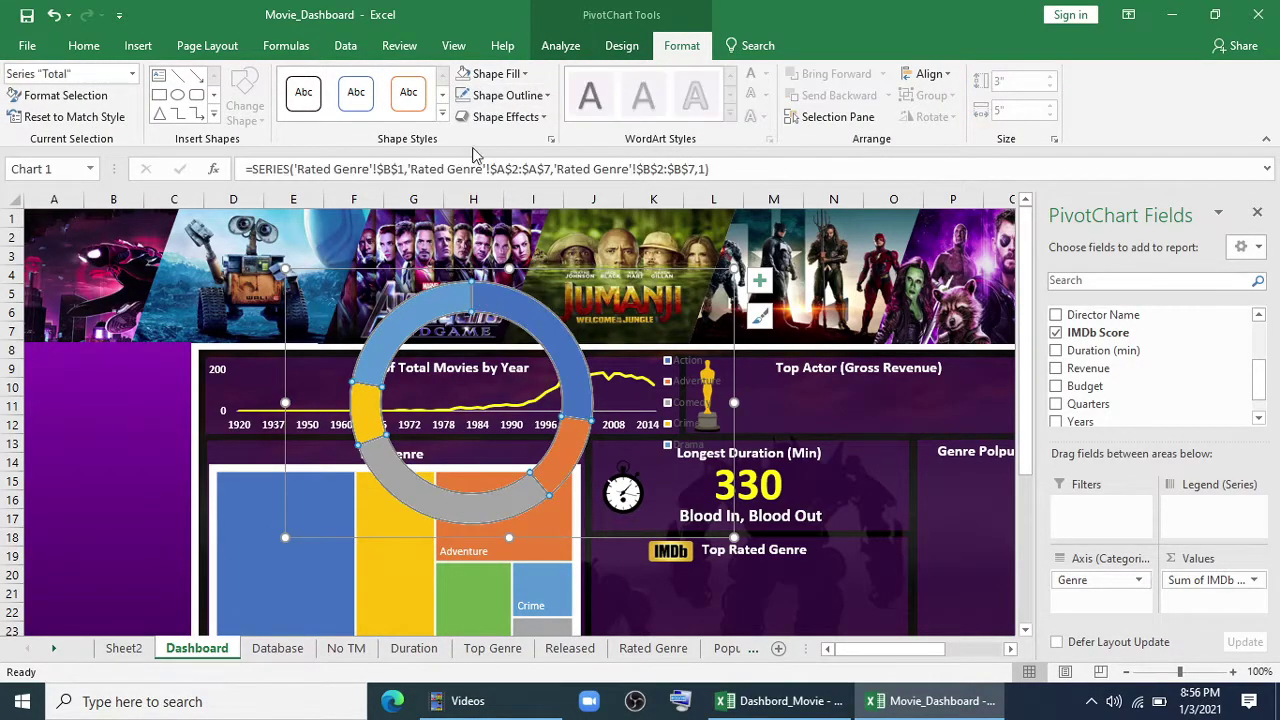
drag(575, 275, 757, 421)
scroll(884, 396, down, 3)
Set the doughnut chart's legend text to white in regular, non-bold weight.
click(884, 396)
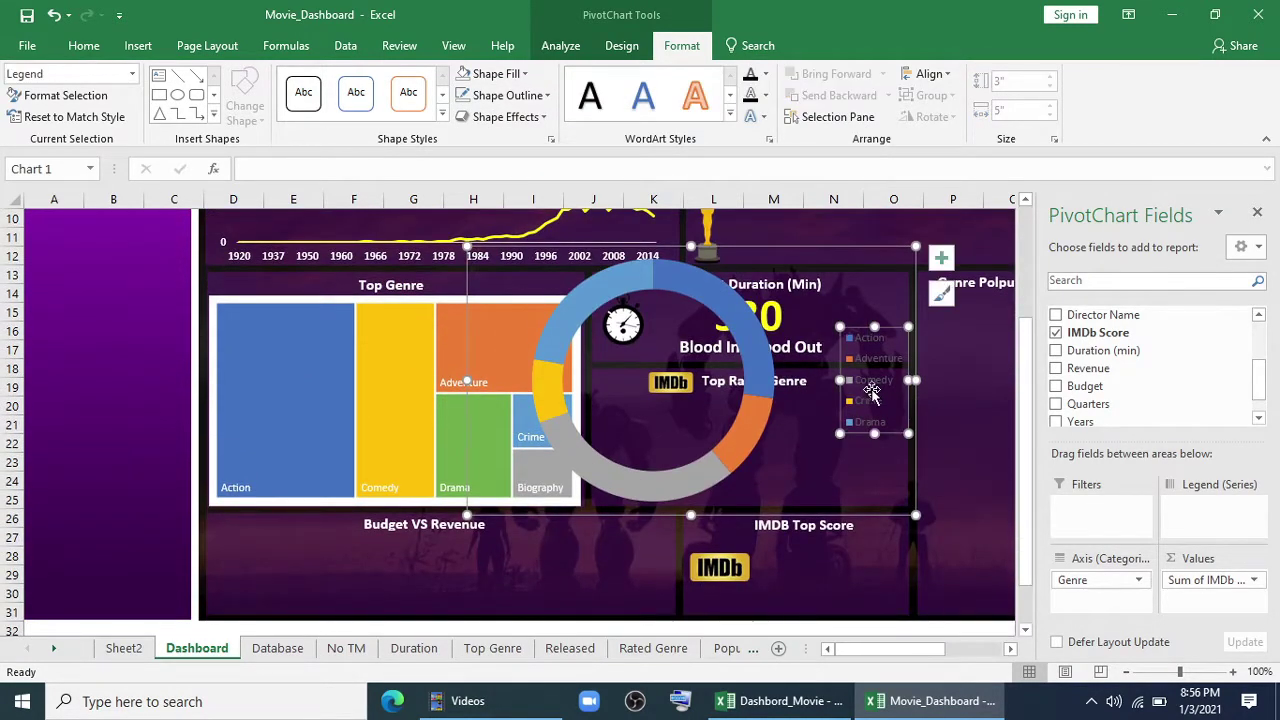
click(84, 46)
click(329, 110)
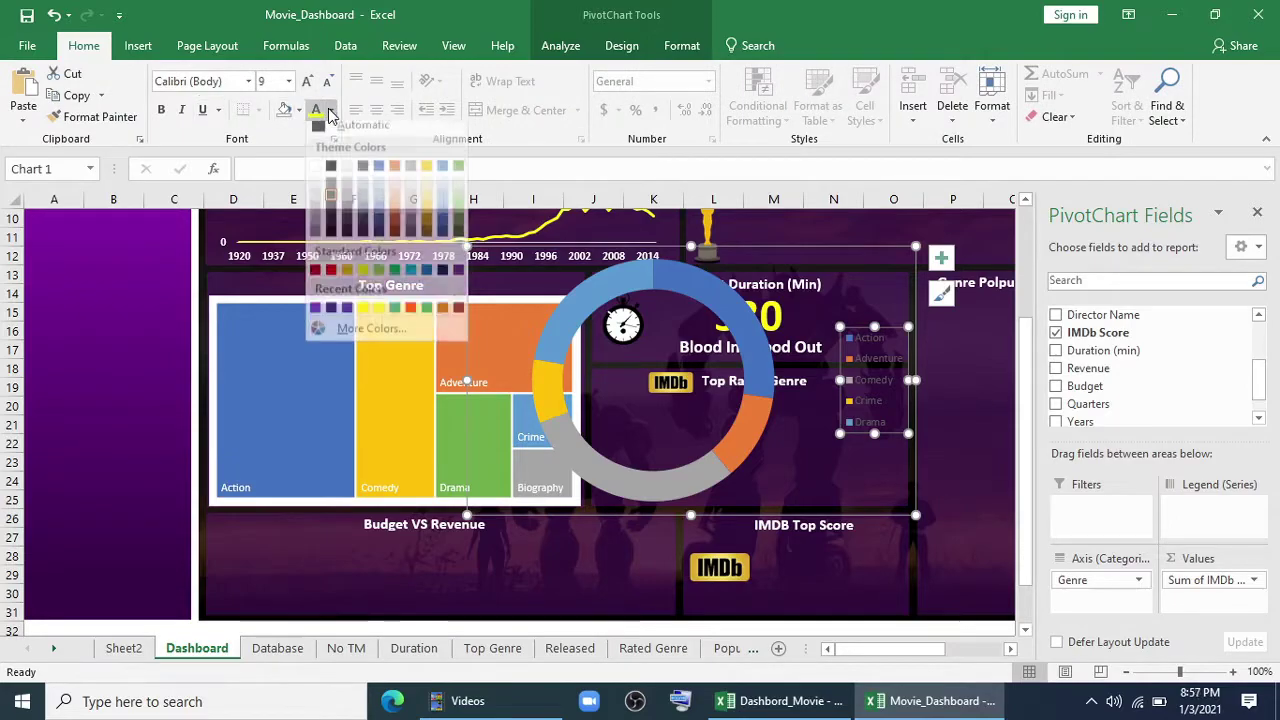
click(318, 166)
click(160, 115)
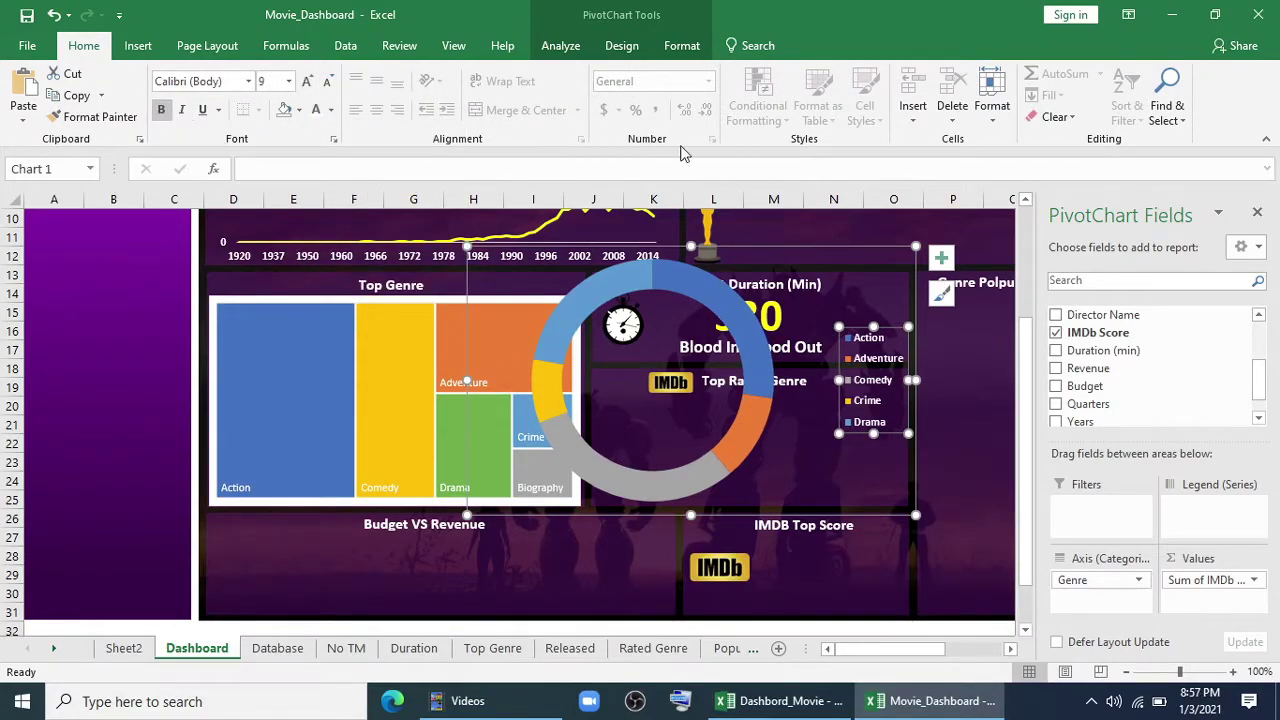
click(160, 109)
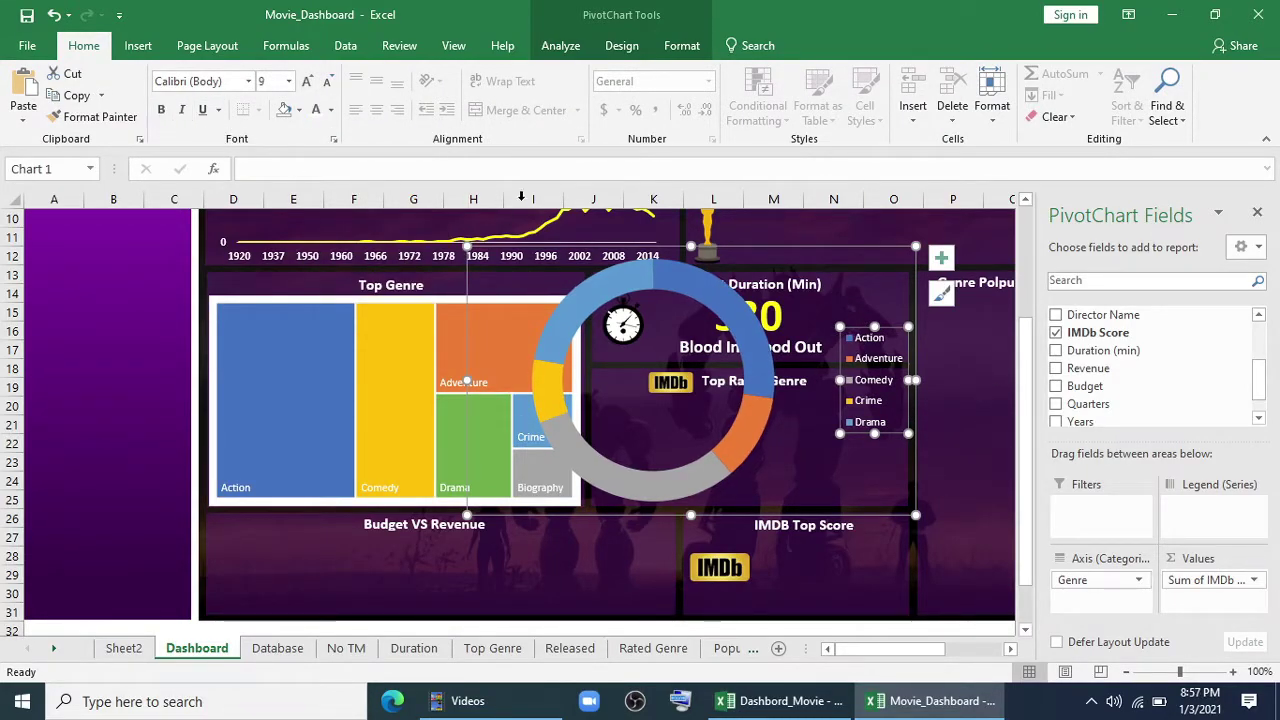
Shrink the doughnut chart and position it within the Top Rated Genre panel.
drag(743, 253, 803, 311)
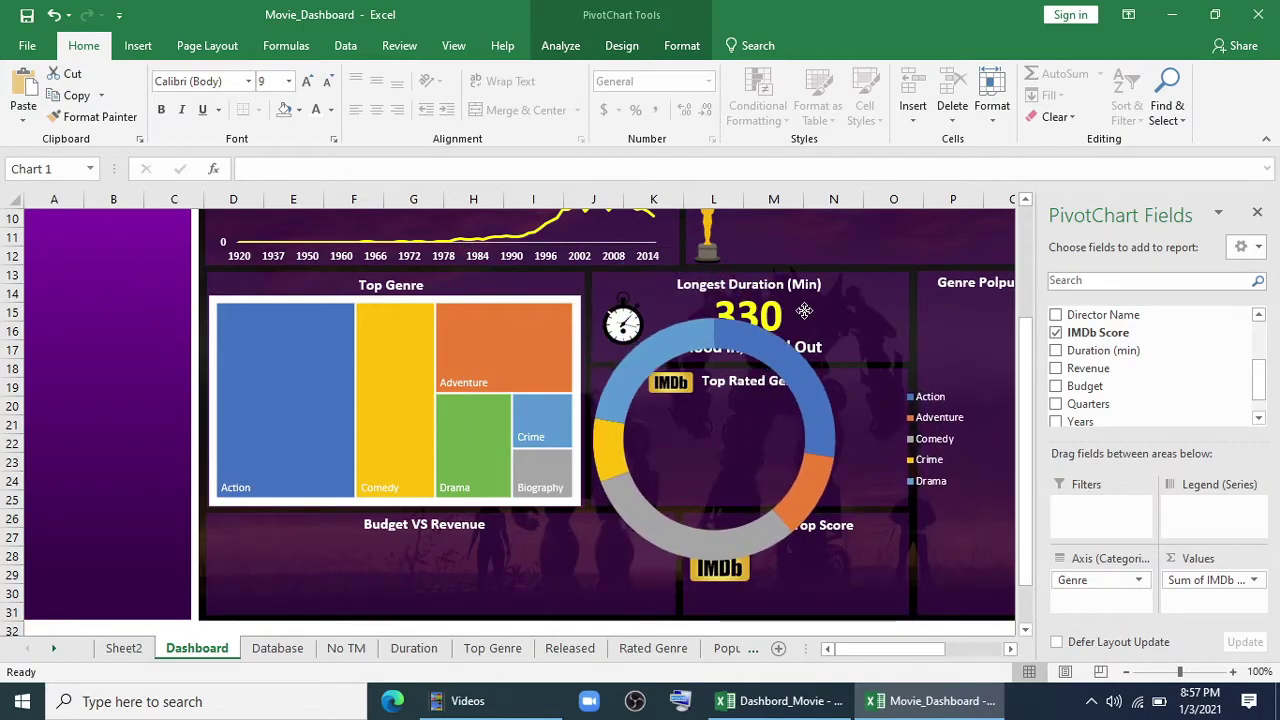
drag(978, 572, 840, 490)
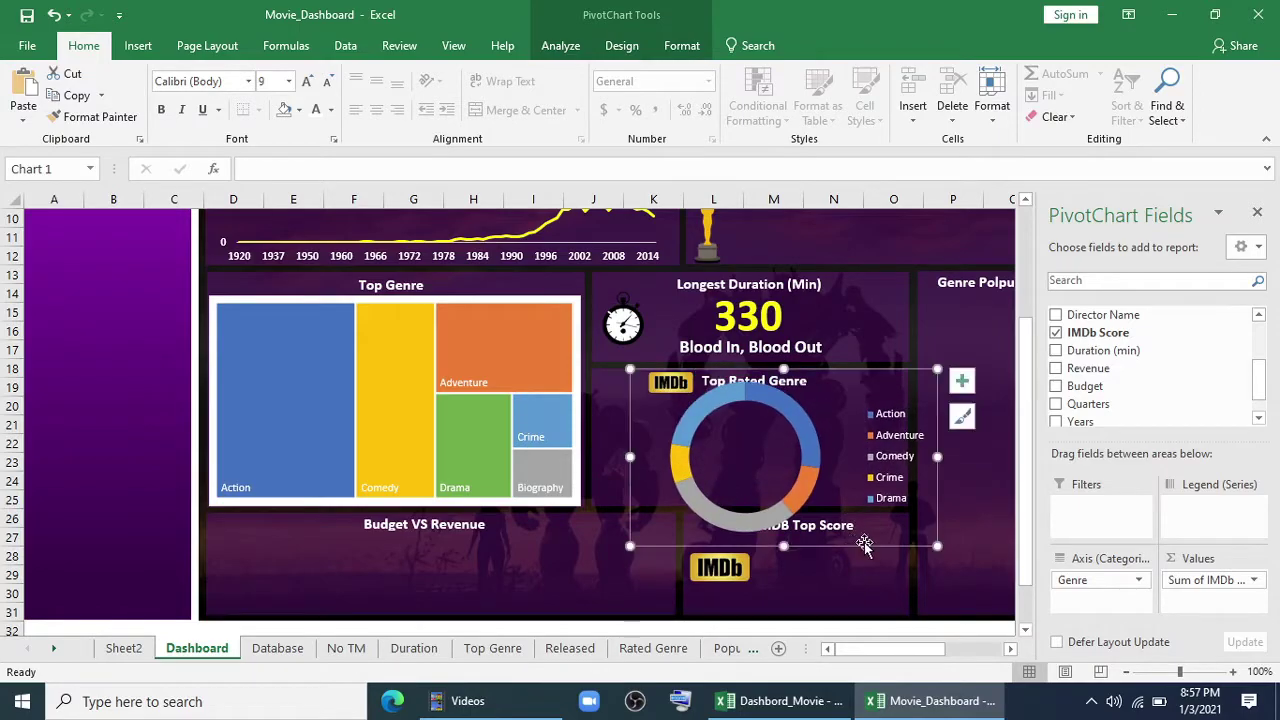
drag(935, 547, 852, 509)
Place the legend inside the doughnut ring, reduce its font size to 8 and make its box shorter.
click(837, 443)
drag(722, 430, 716, 432)
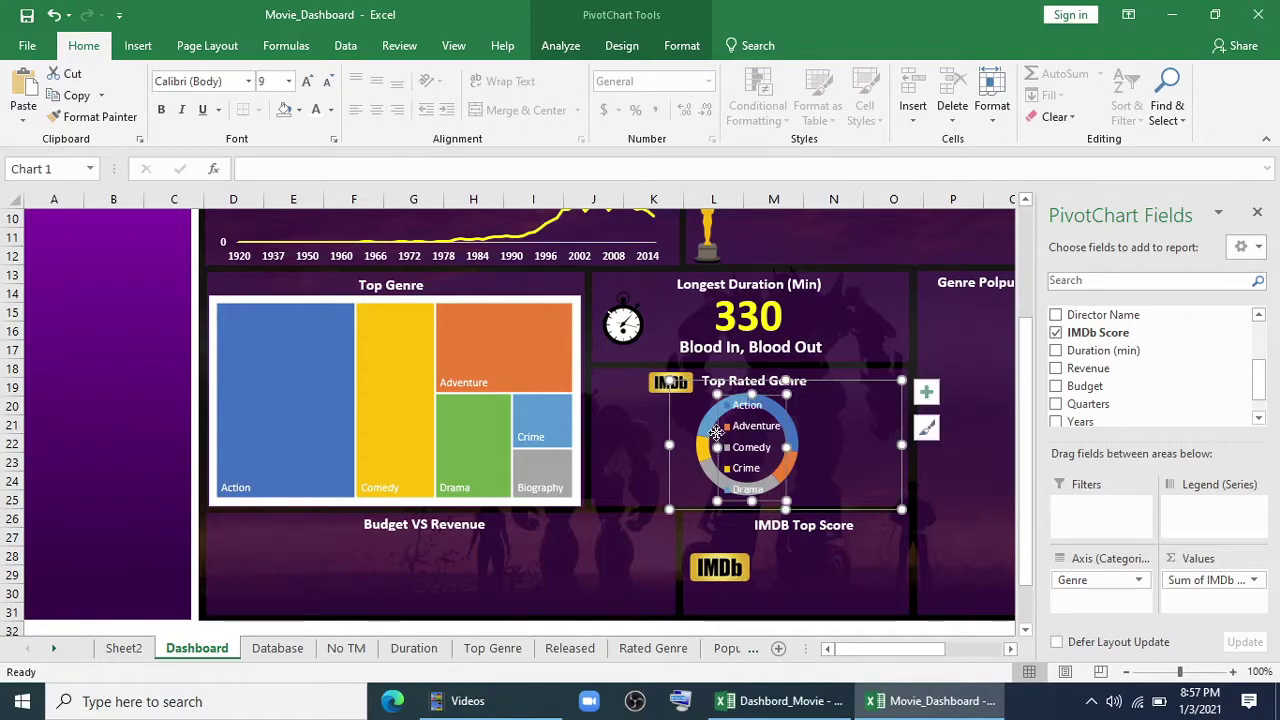
key(ctrl+shift+less)
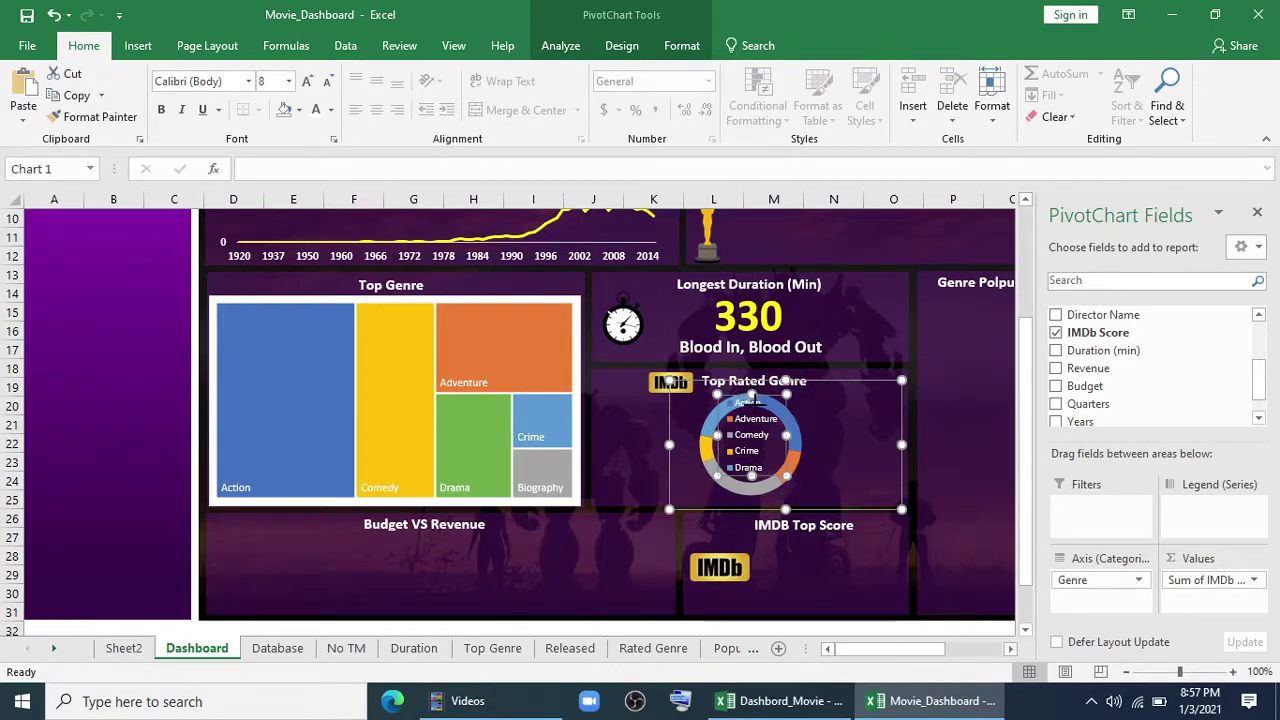
drag(752, 392, 752, 404)
Adjust the doughnut ring's size and position so it sits around the legend under the Top Rated Genre heading.
click(792, 422)
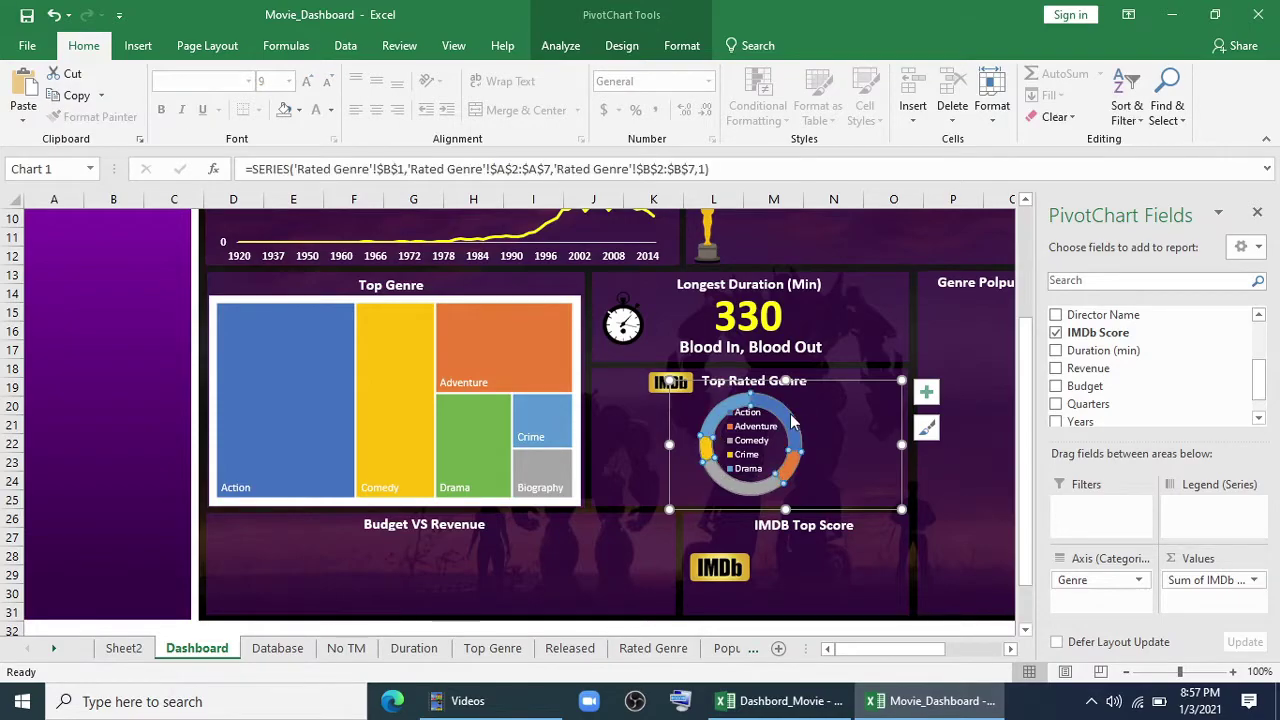
click(795, 403)
mouse_move(802, 495)
mouse_down()
mouse_move(815, 510)
mouse_move(804, 482)
mouse_up()
click(958, 484)
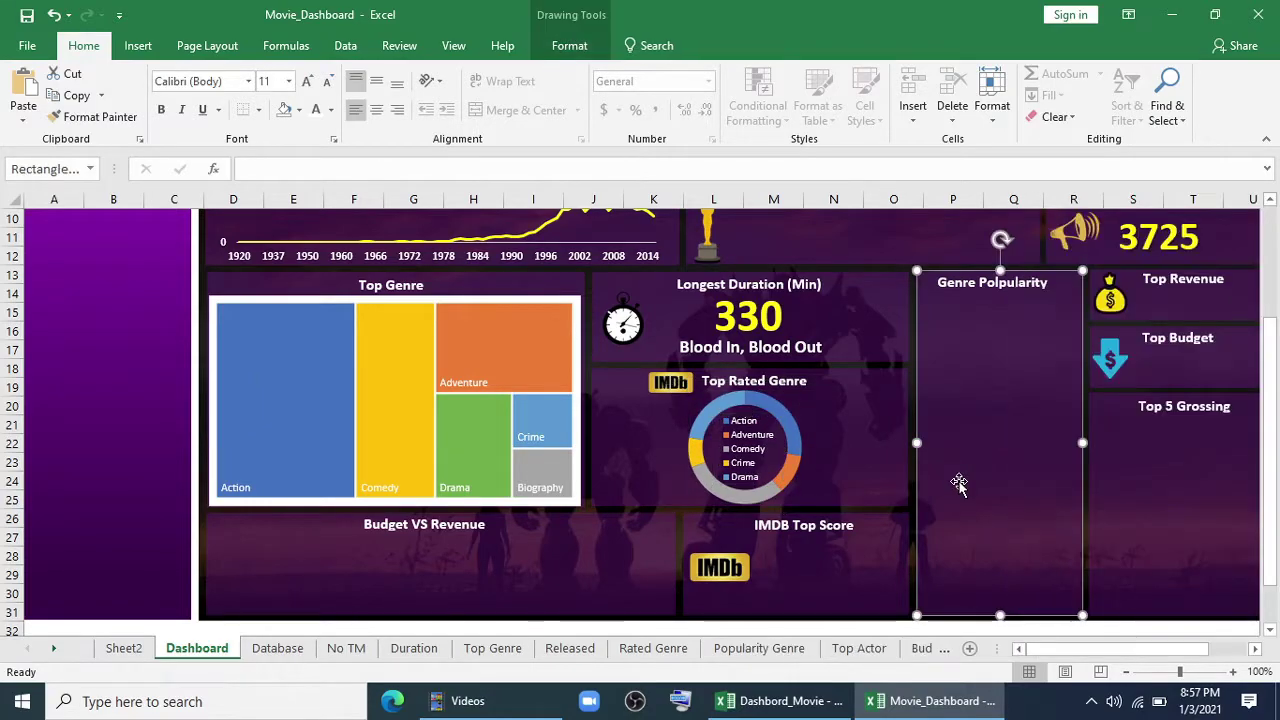
Fill the doughnut's Drama slice with red and its Action slice with yellow.
click(700, 418)
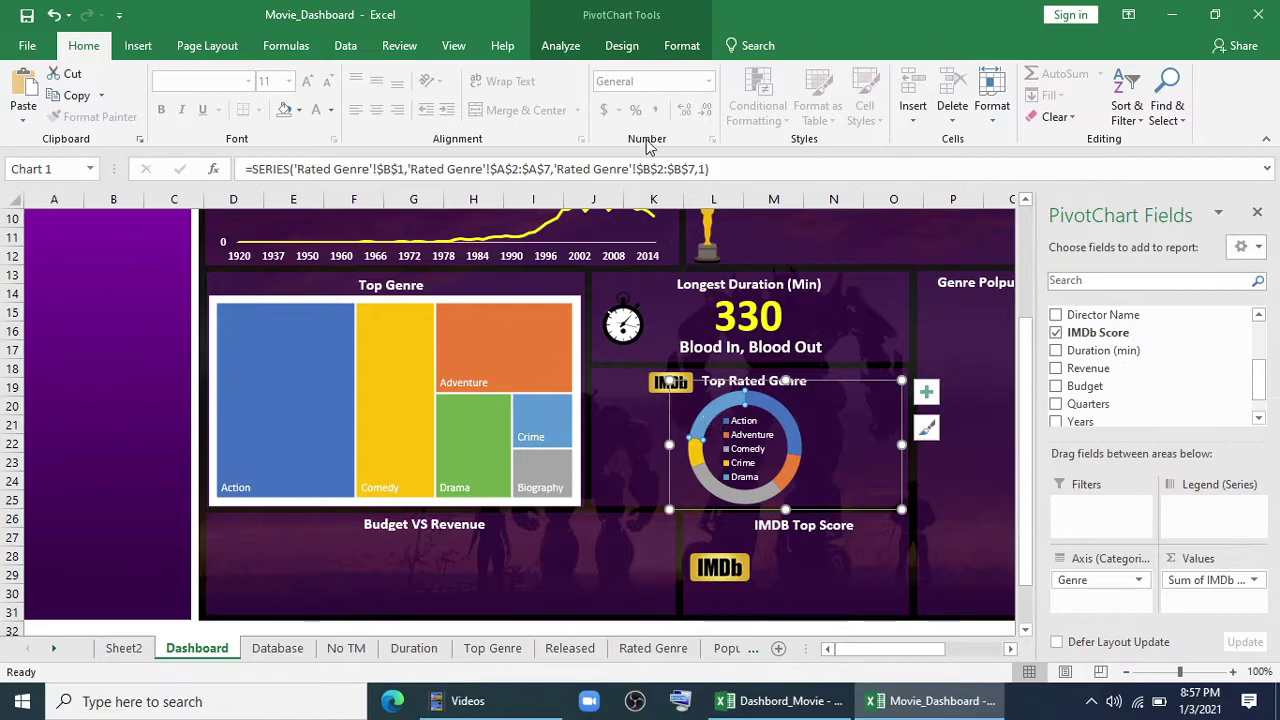
click(687, 45)
click(490, 73)
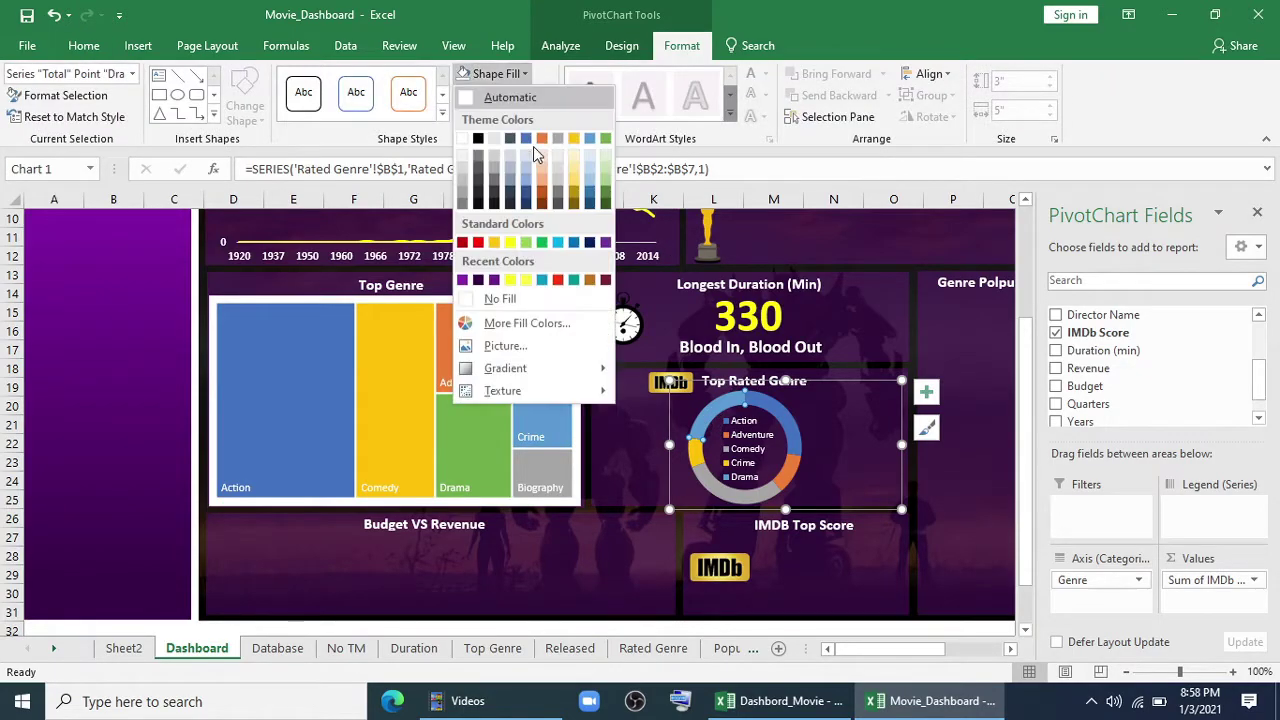
click(478, 242)
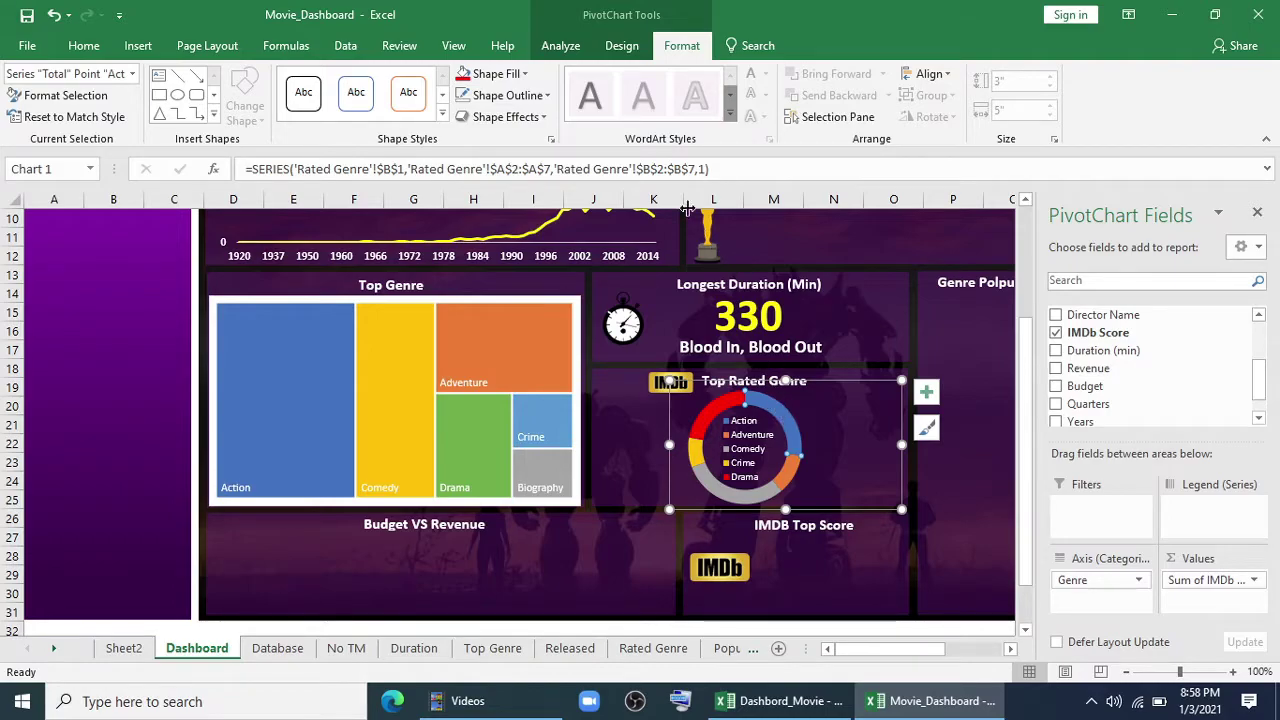
click(497, 73)
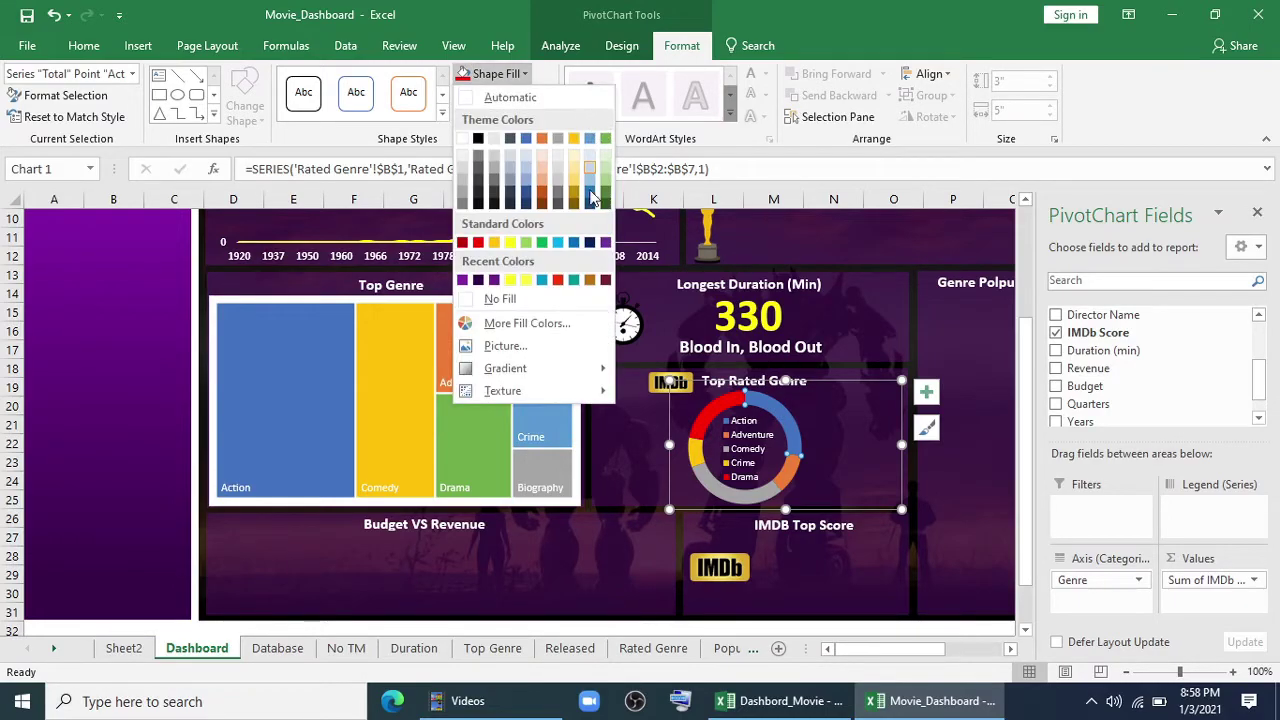
click(509, 243)
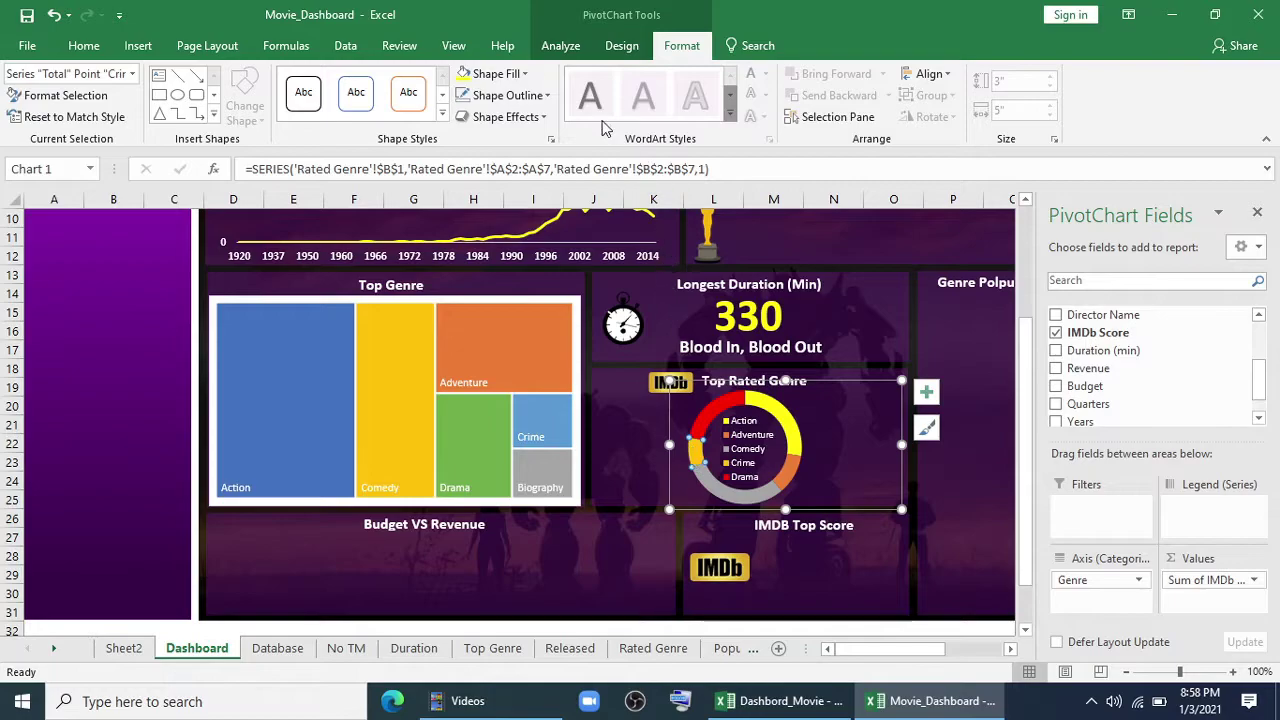
Fill the doughnut's Crime slice with light green and its Comedy slice with light blue.
click(497, 73)
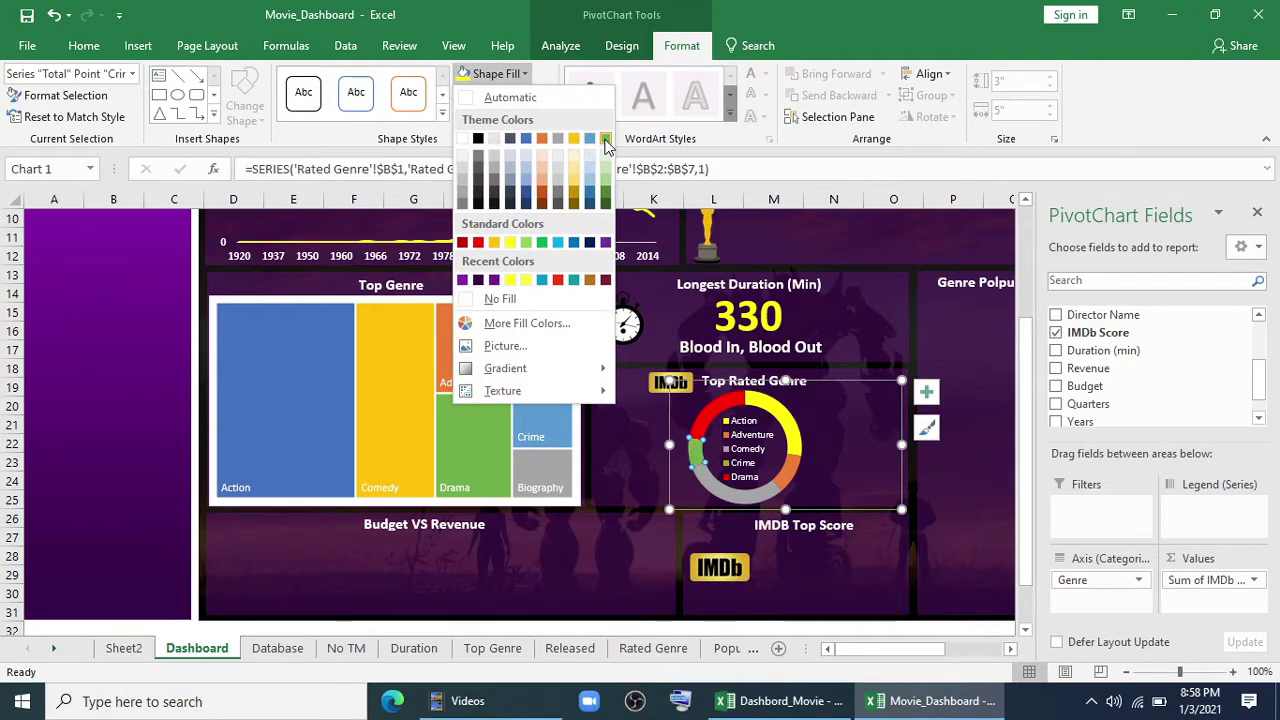
click(530, 244)
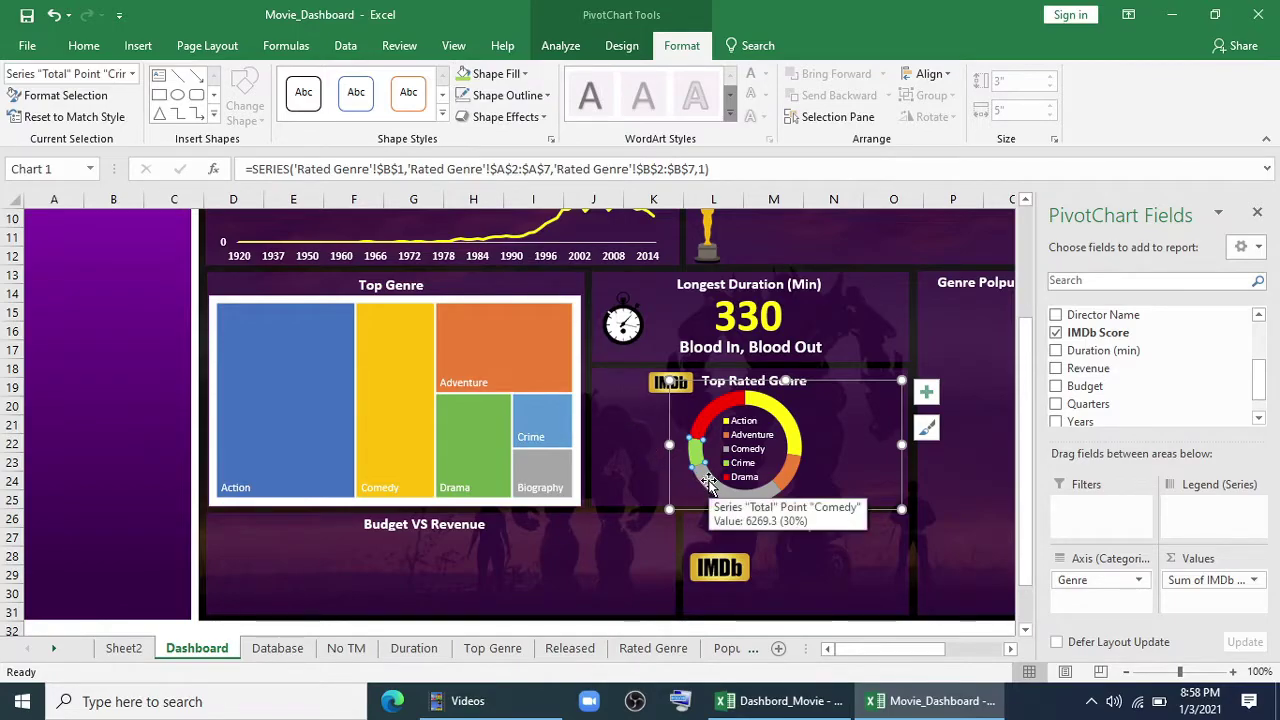
click(493, 73)
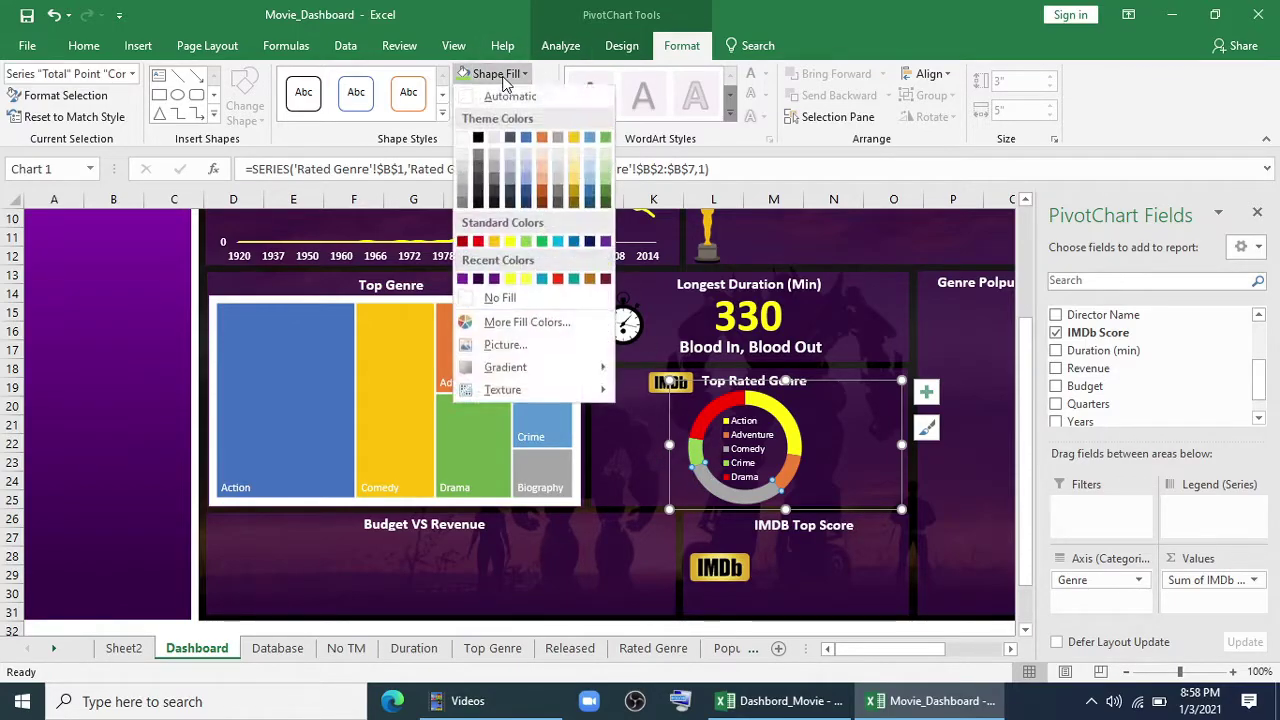
click(557, 245)
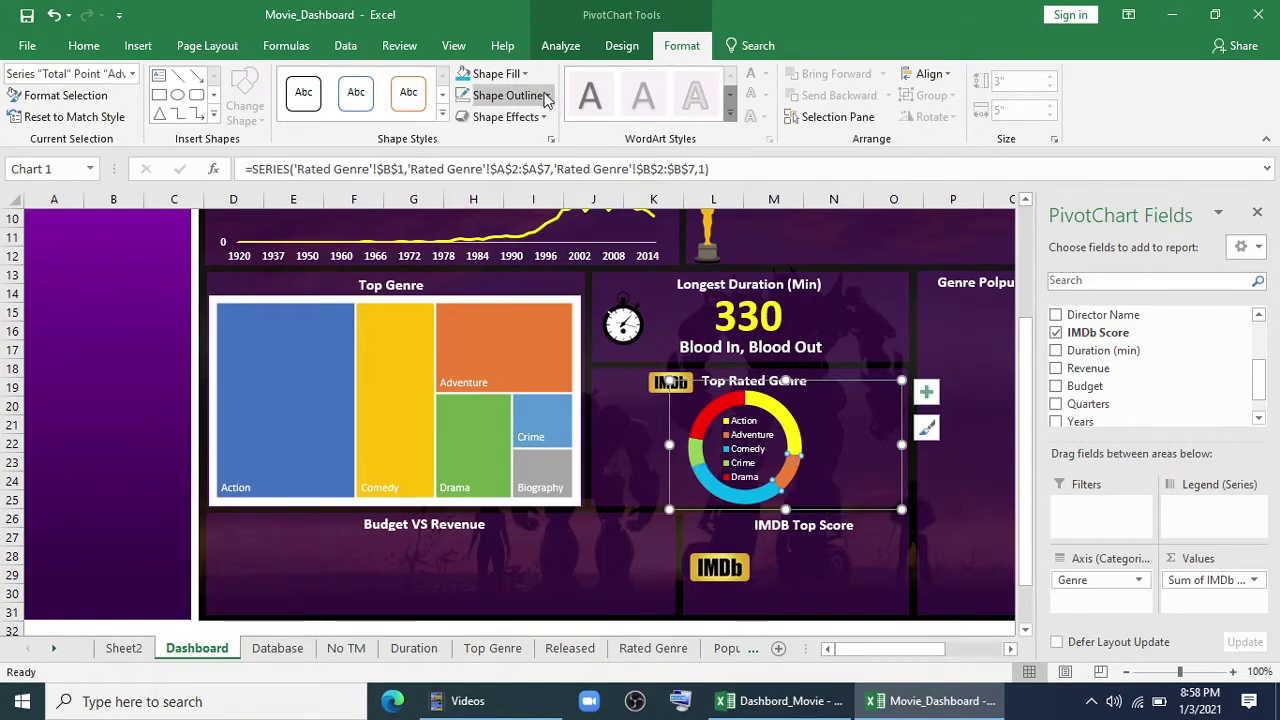
Fill the doughnut's Adventure slice with the orange theme color and deselect the chart.
click(497, 74)
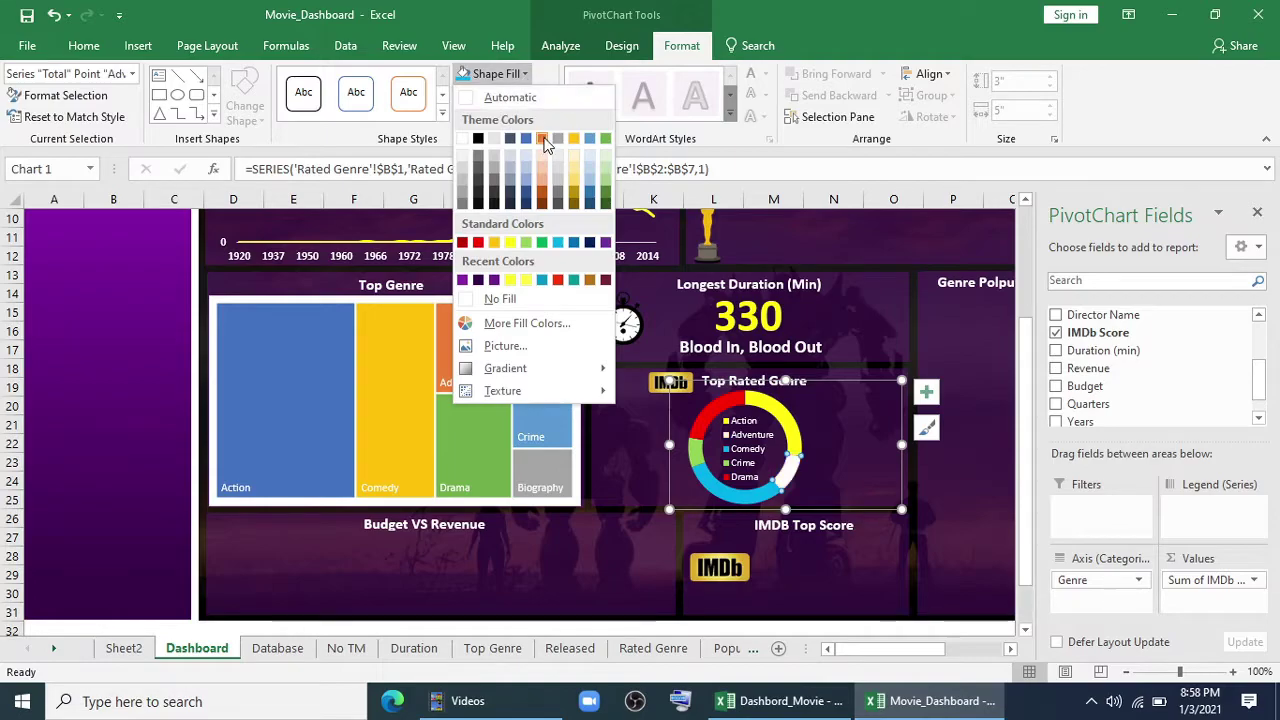
click(542, 139)
click(960, 342)
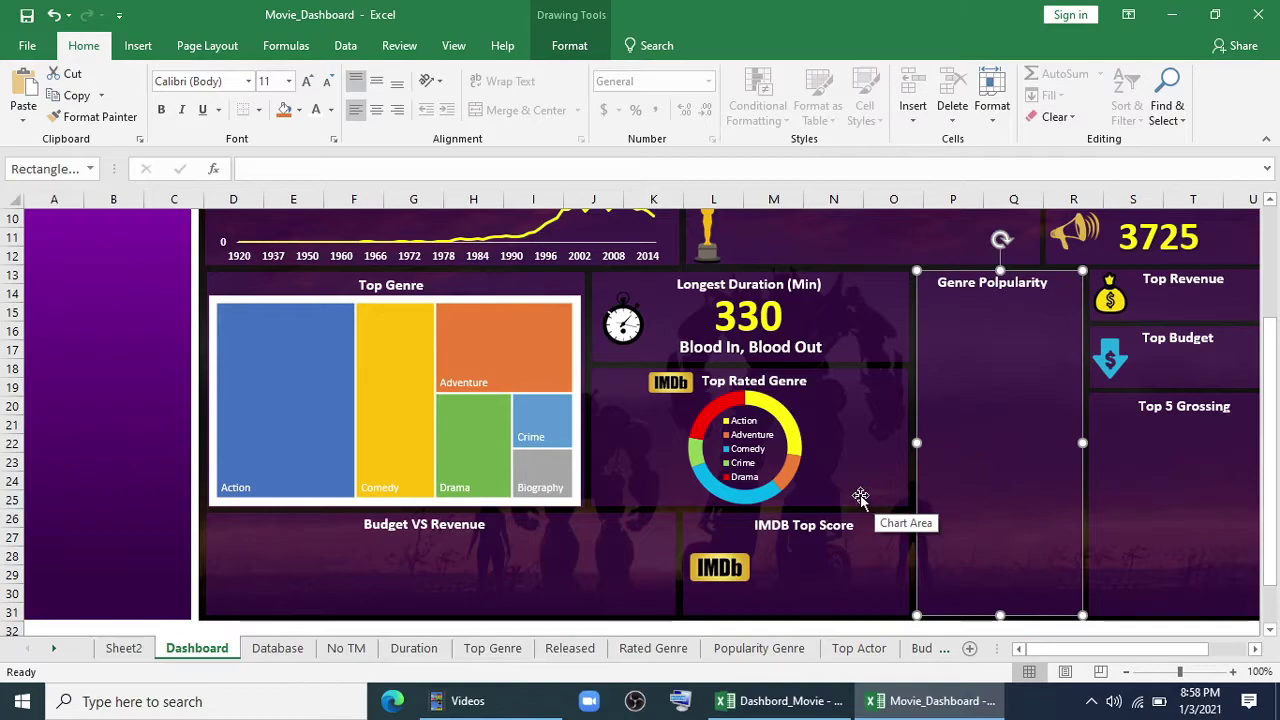
Build the Popularity Genre sheet's pivot table with Genre as columns, Years as rows and the sum of Revenue as values.
click(759, 648)
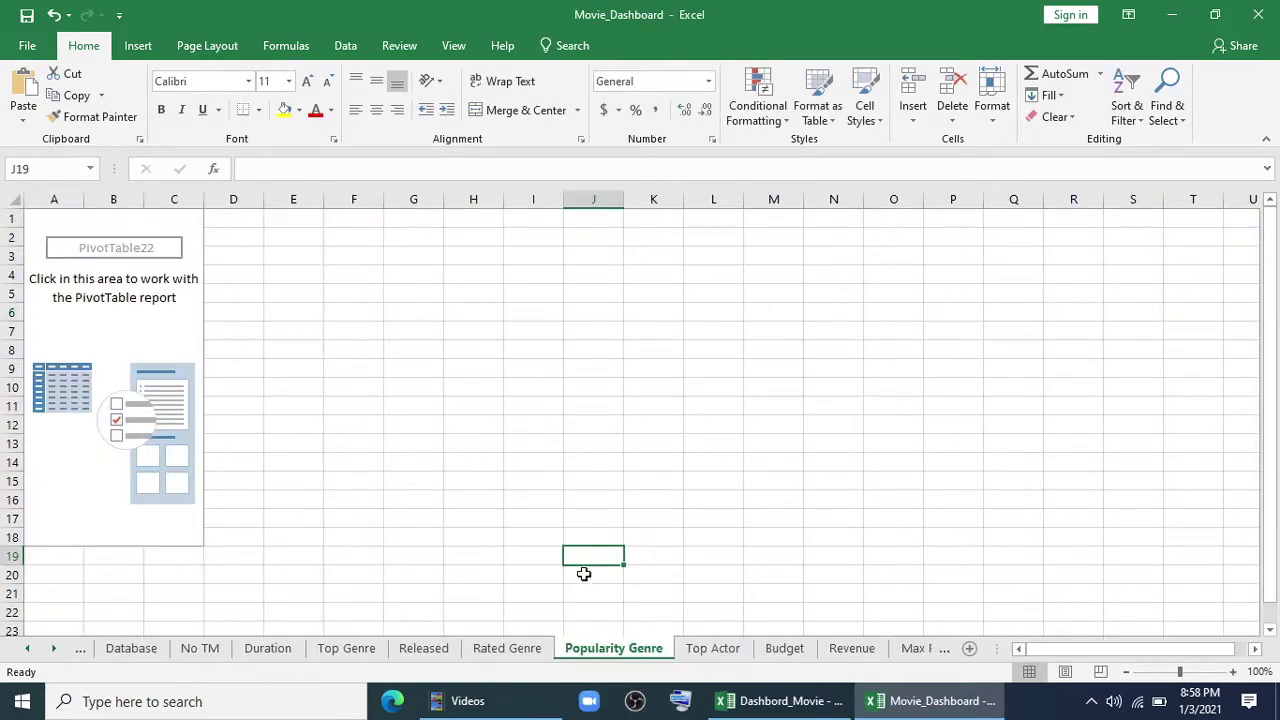
click(195, 297)
click(565, 46)
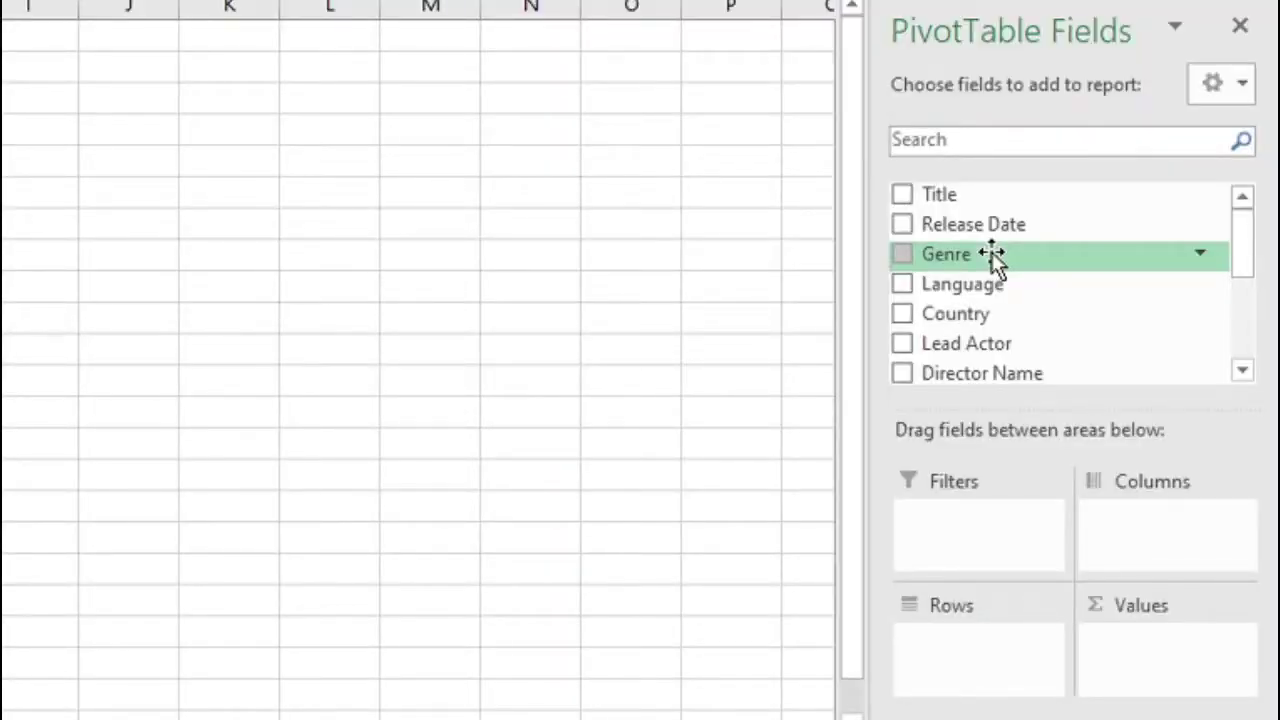
drag(993, 258, 1164, 545)
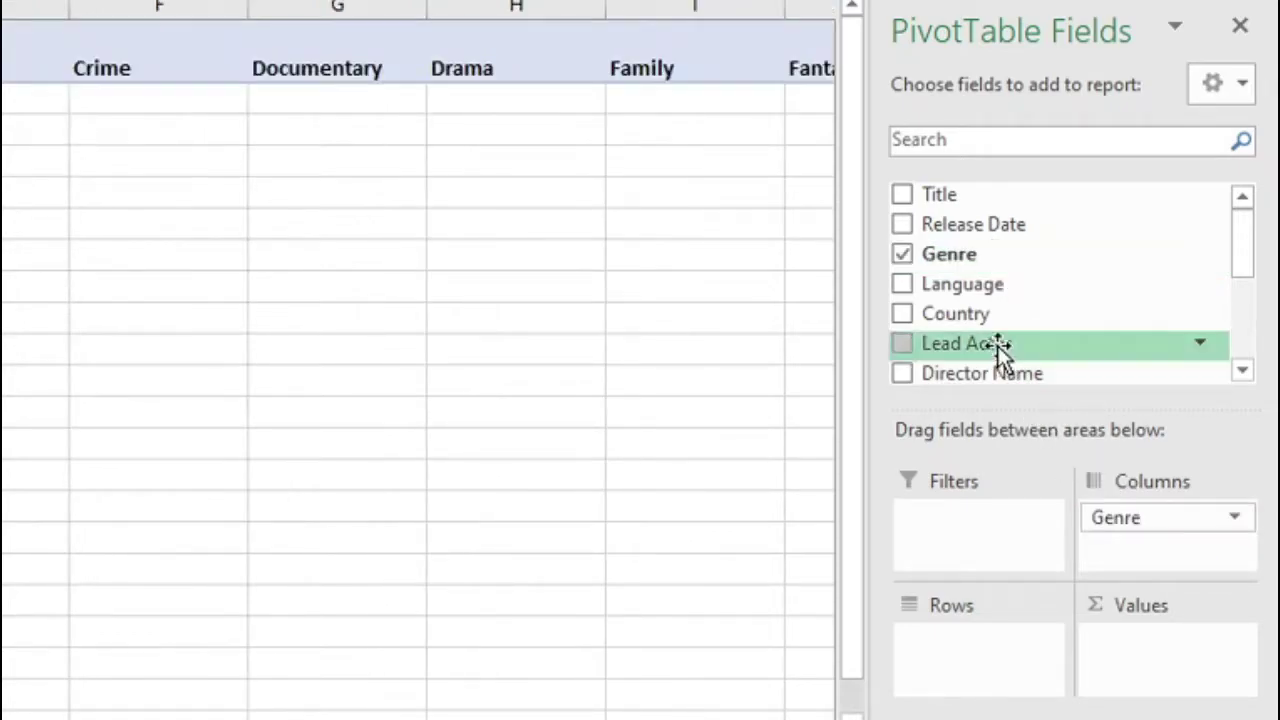
scroll(989, 255, down, 5)
drag(996, 330, 985, 652)
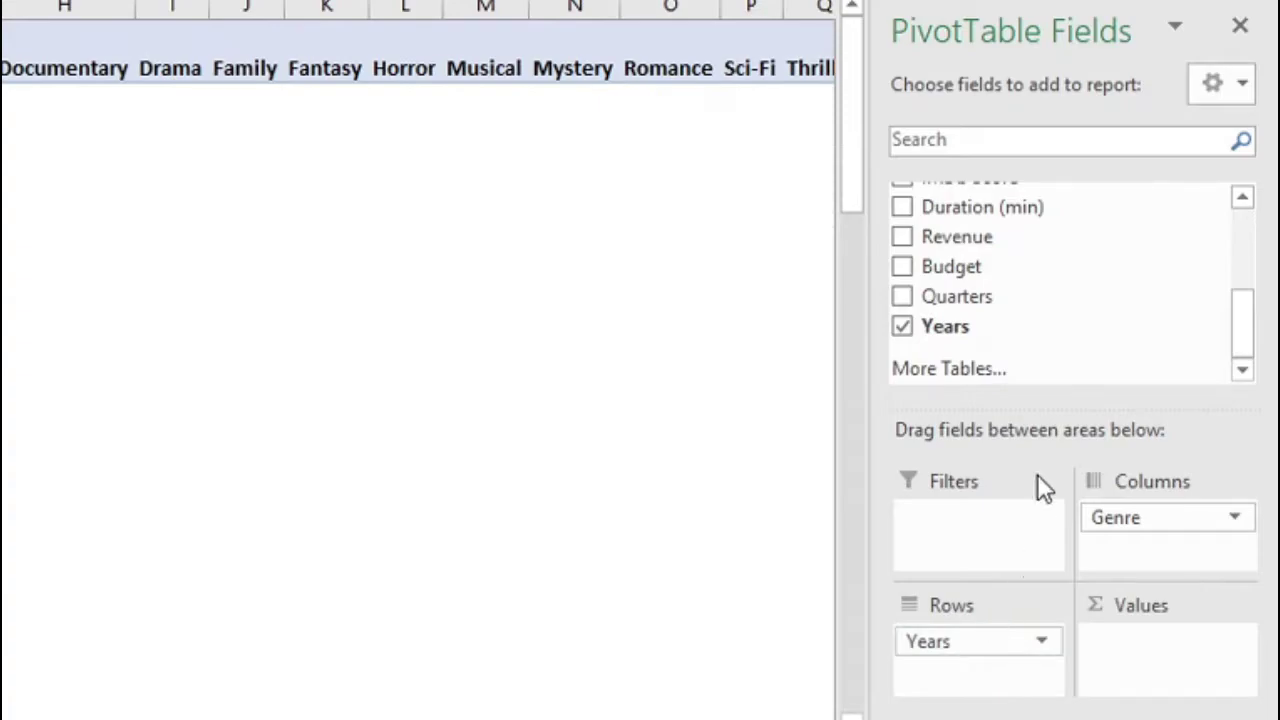
drag(1174, 692, 1176, 696)
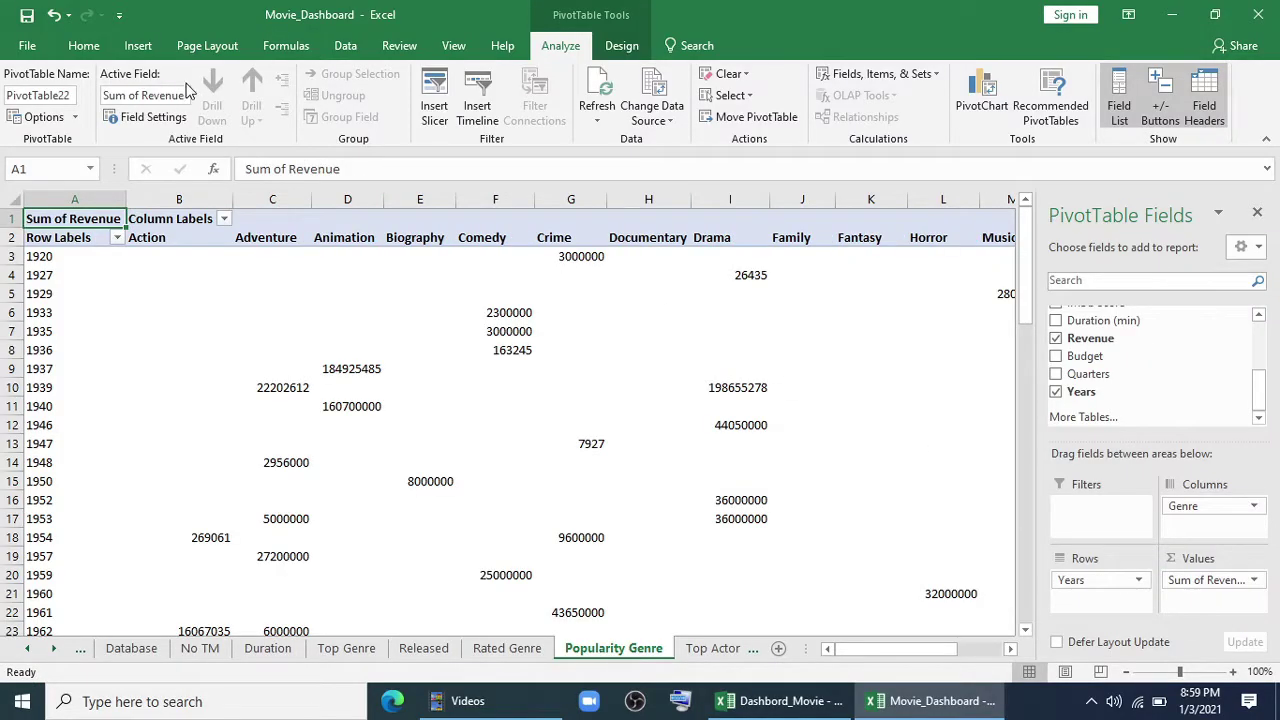
Insert a clustered column chart from the Popularity Genre pivot table.
click(140, 46)
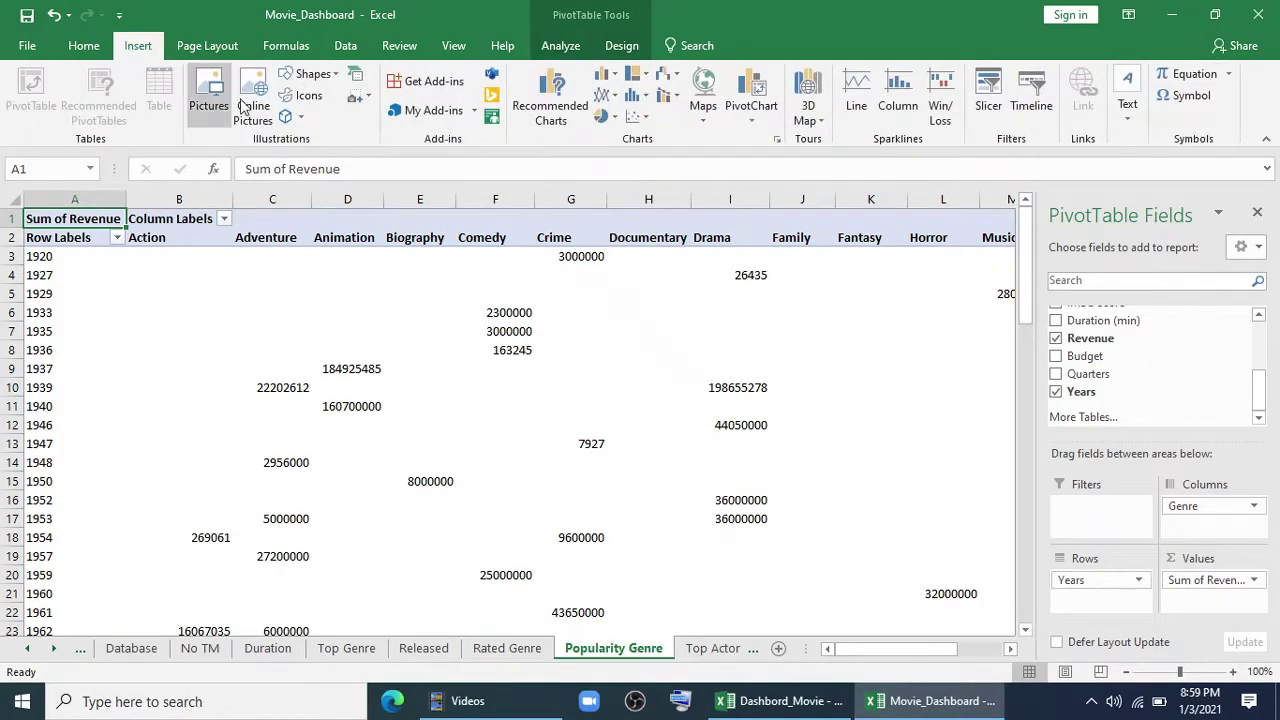
click(610, 85)
click(635, 145)
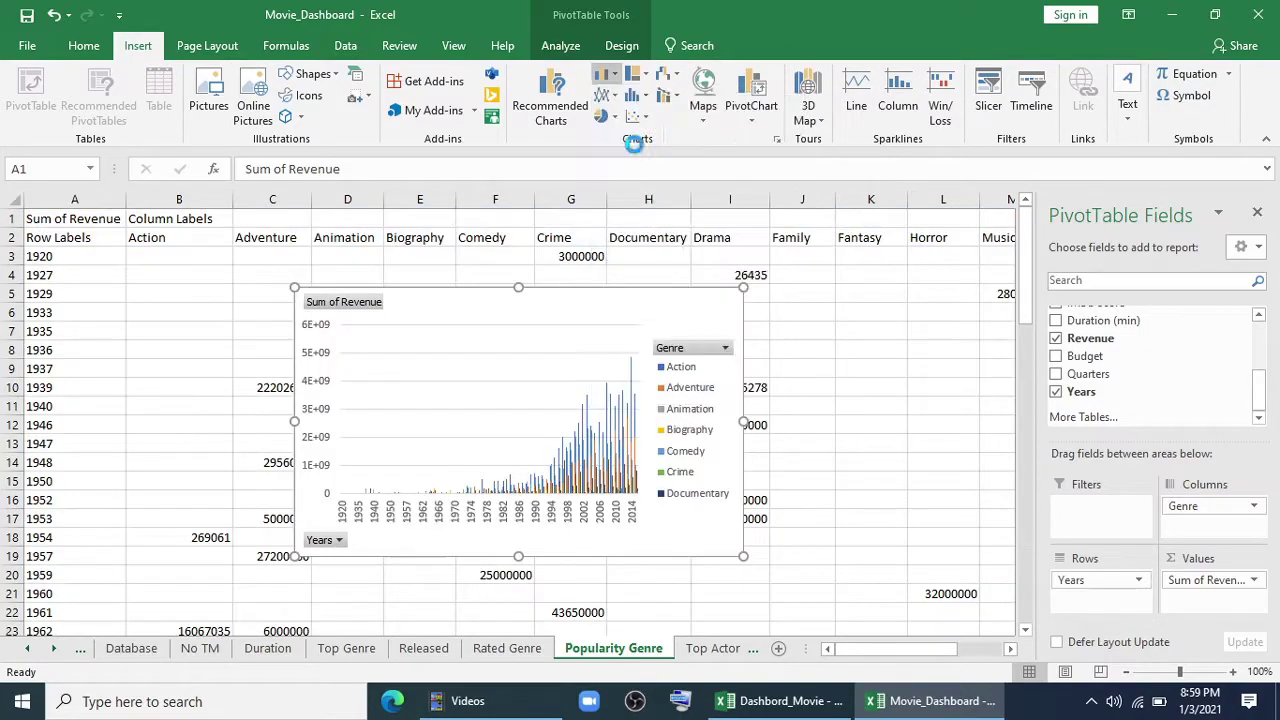
Hide all field buttons on the genre column chart and delete its vertical axis.
right_click(372, 306)
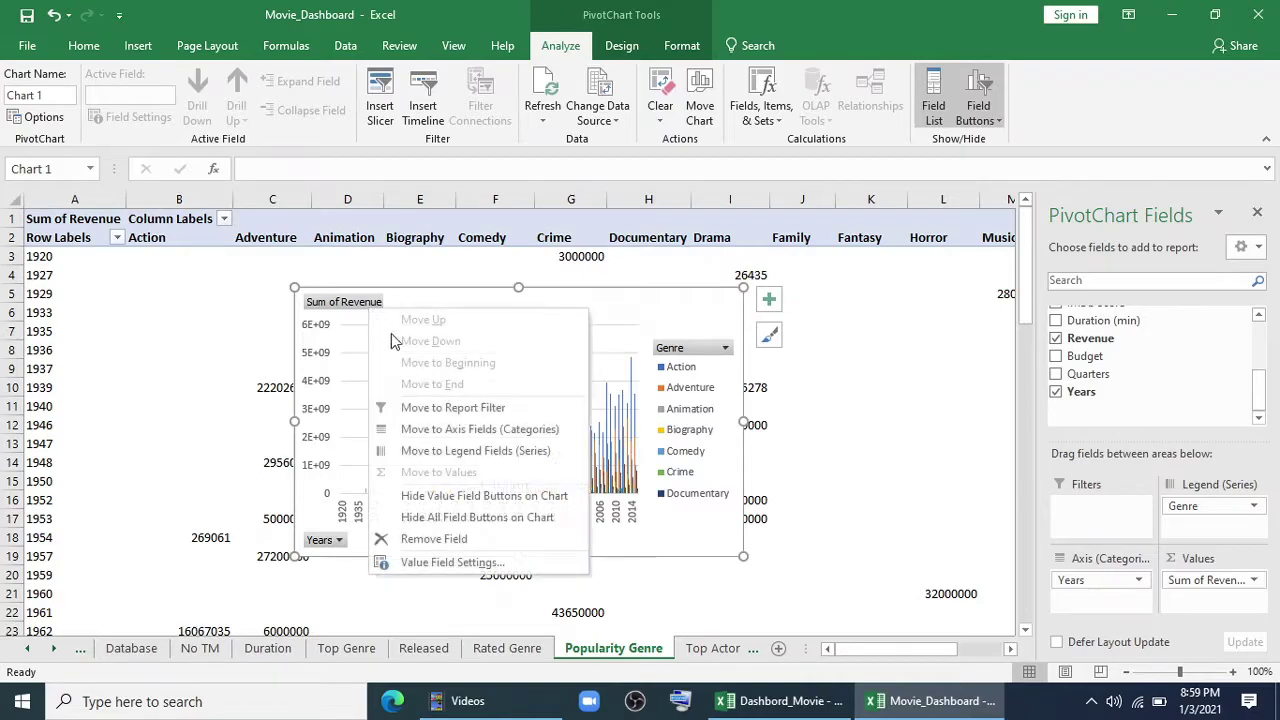
click(420, 517)
click(311, 379)
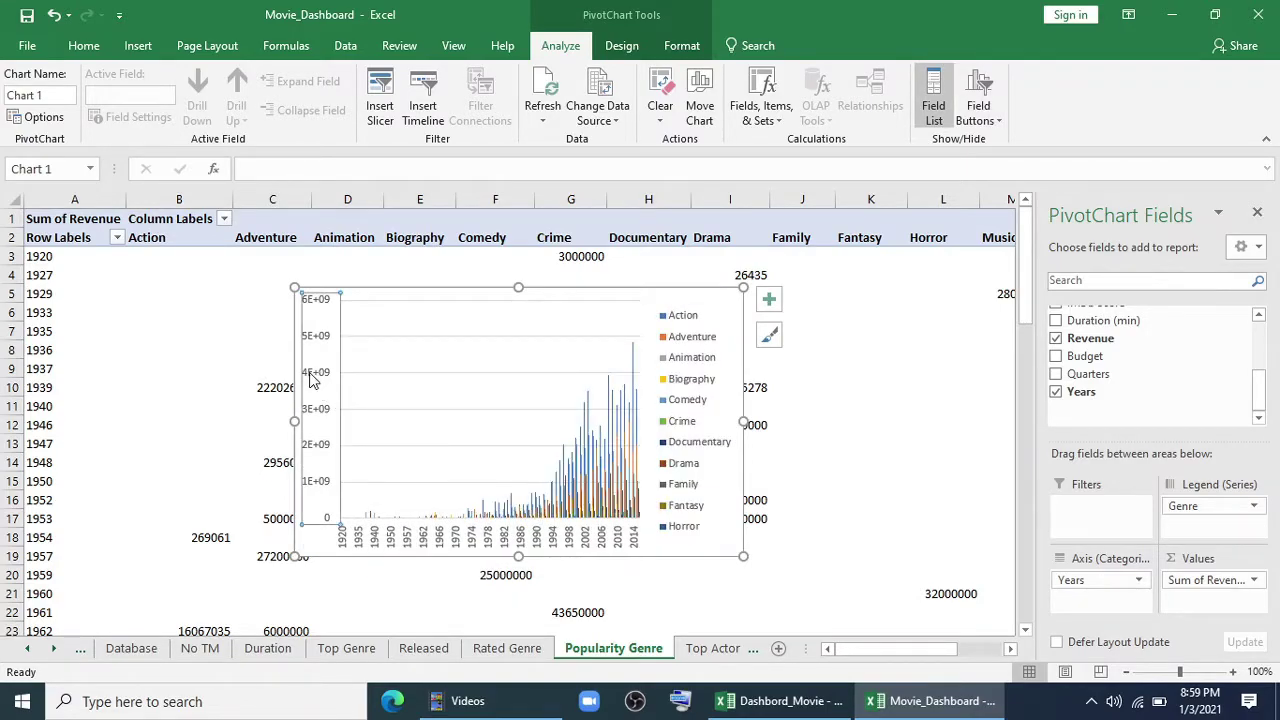
key(Delete)
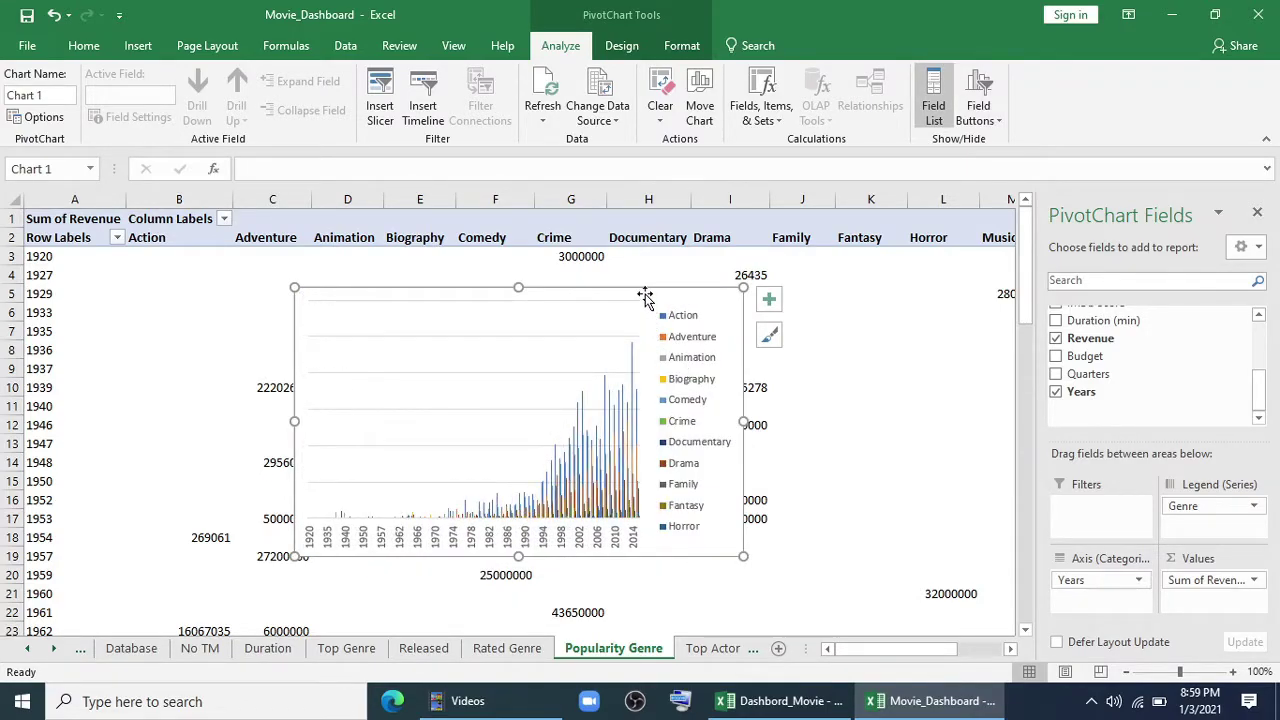
Move the genre column chart to the Dashboard sheet as an object.
click(615, 300)
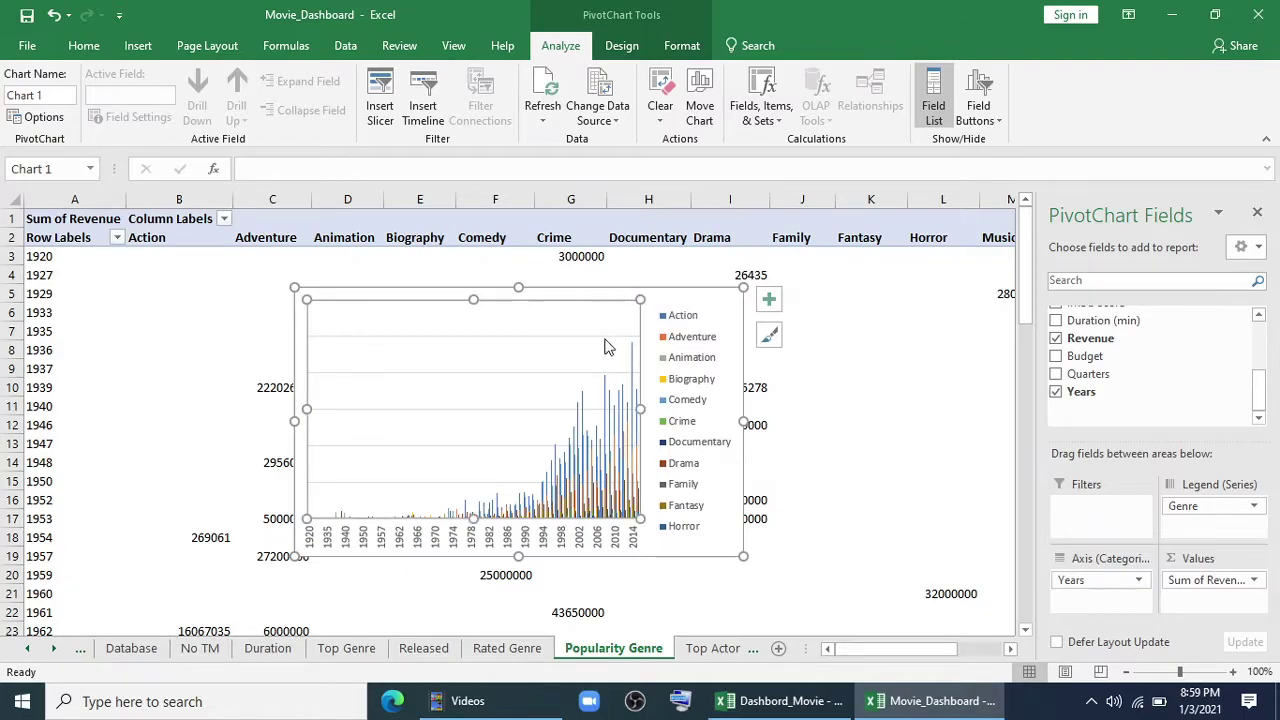
right_click(675, 300)
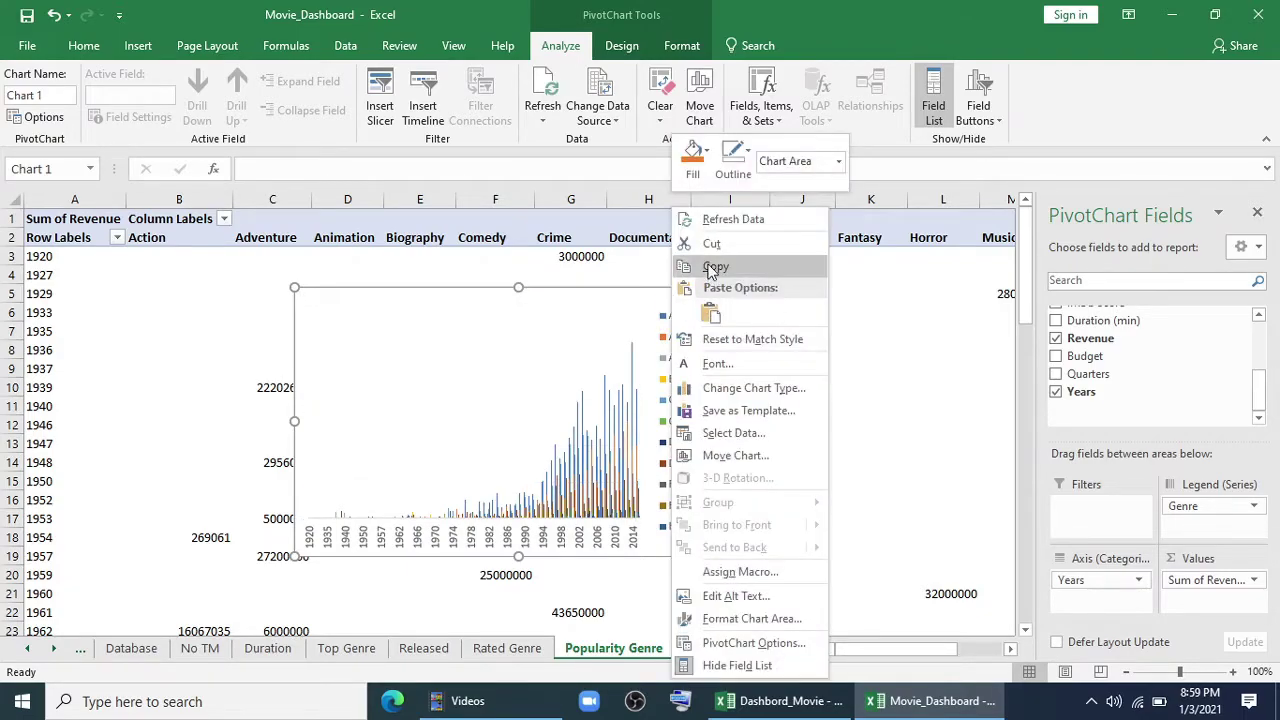
click(714, 267)
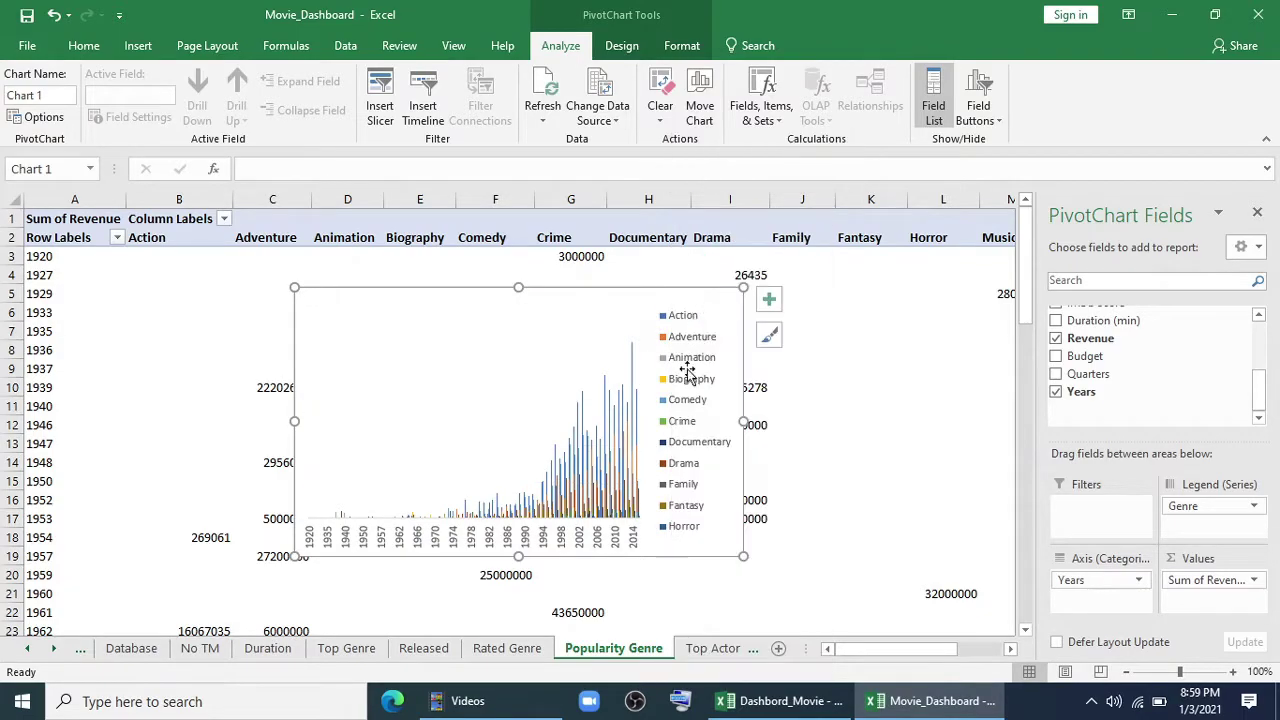
click(621, 45)
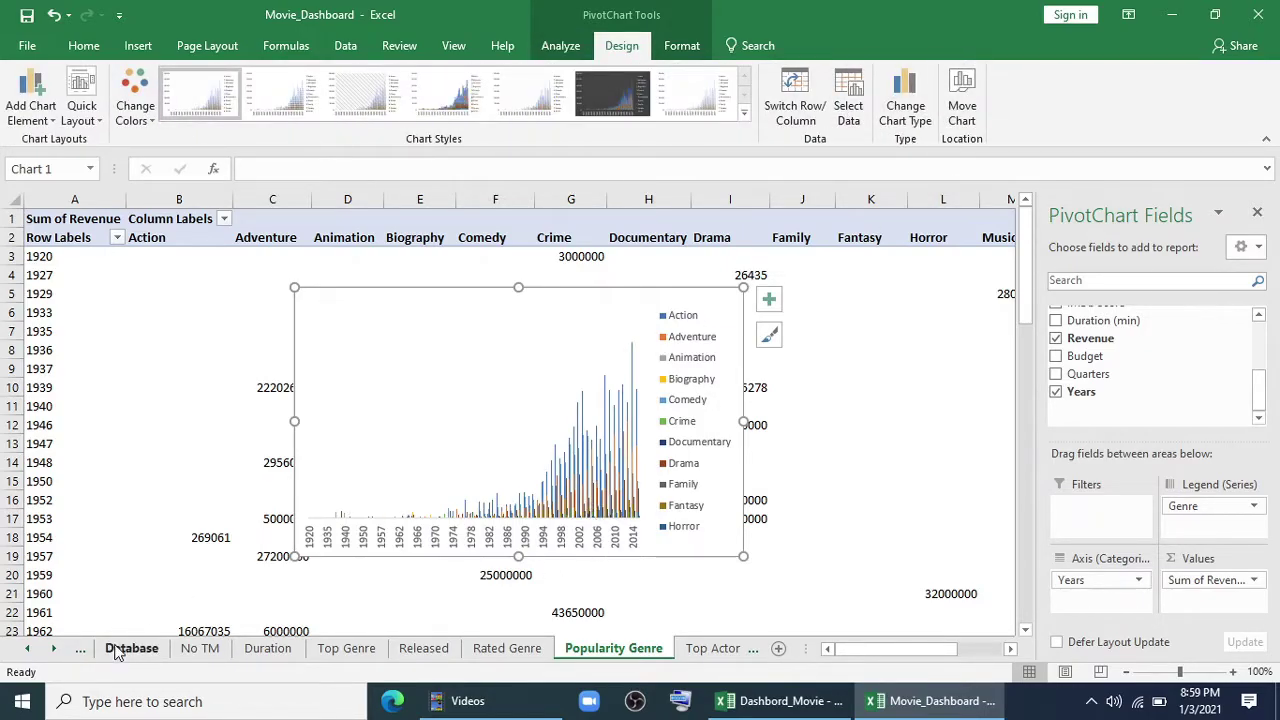
click(962, 115)
click(466, 466)
scroll(420, 500, up, 3)
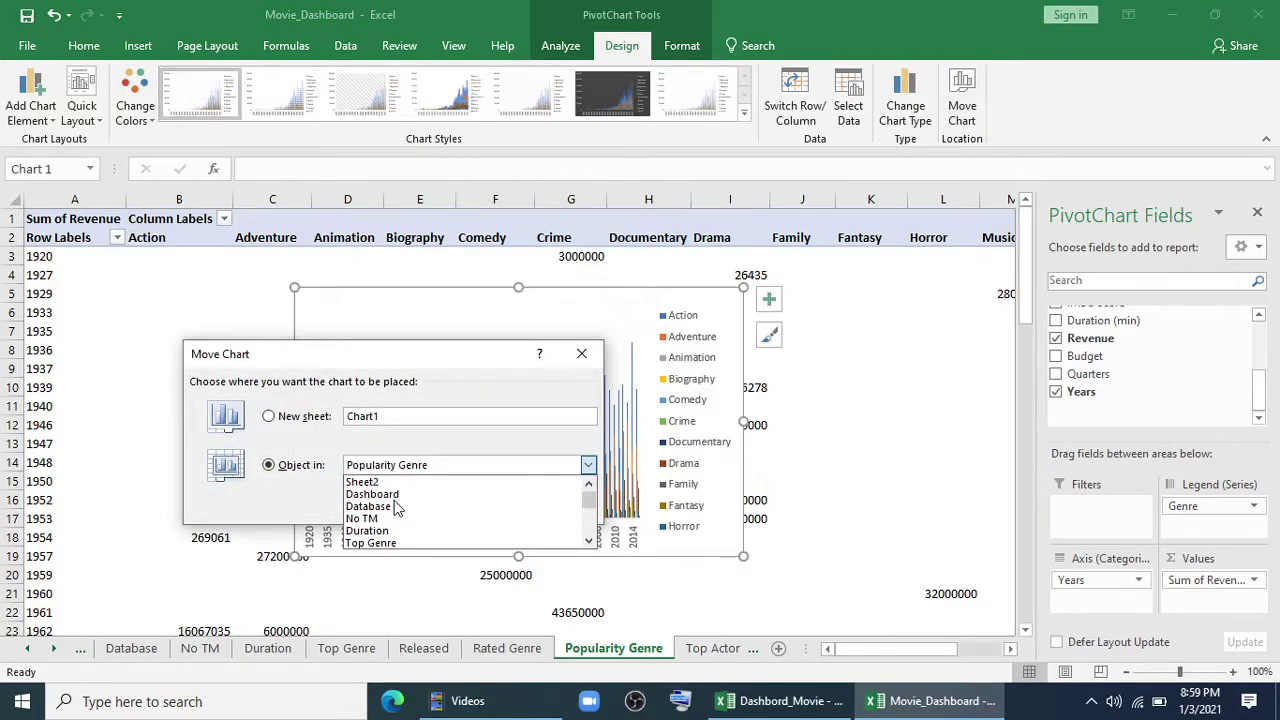
click(400, 491)
click(483, 507)
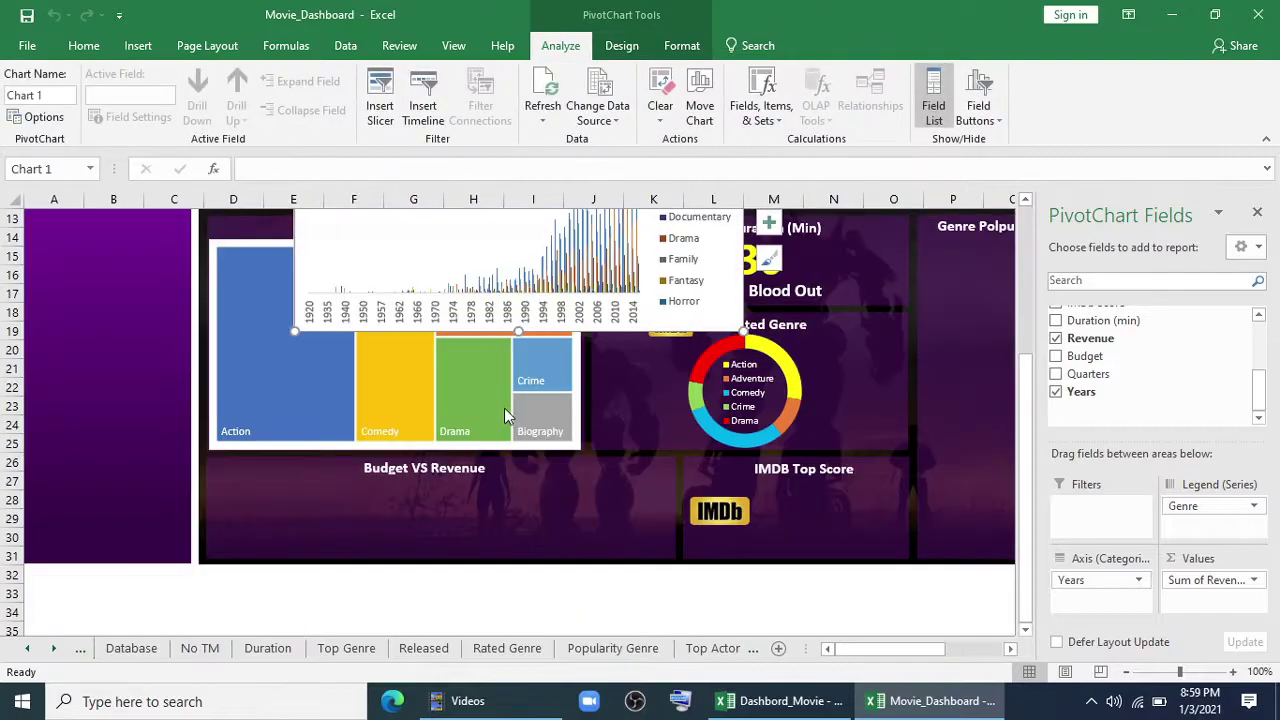
Shift the chart down on the dashboard and remove its background fill and outline.
drag(643, 333, 689, 491)
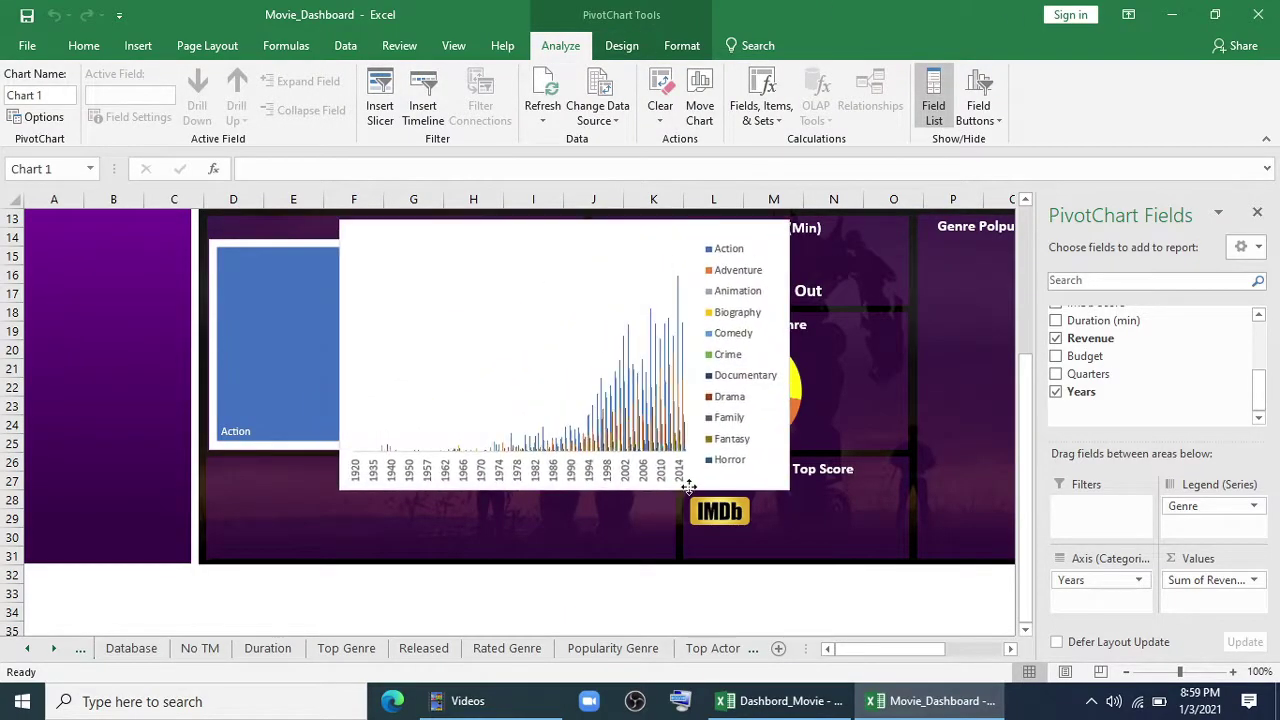
click(680, 46)
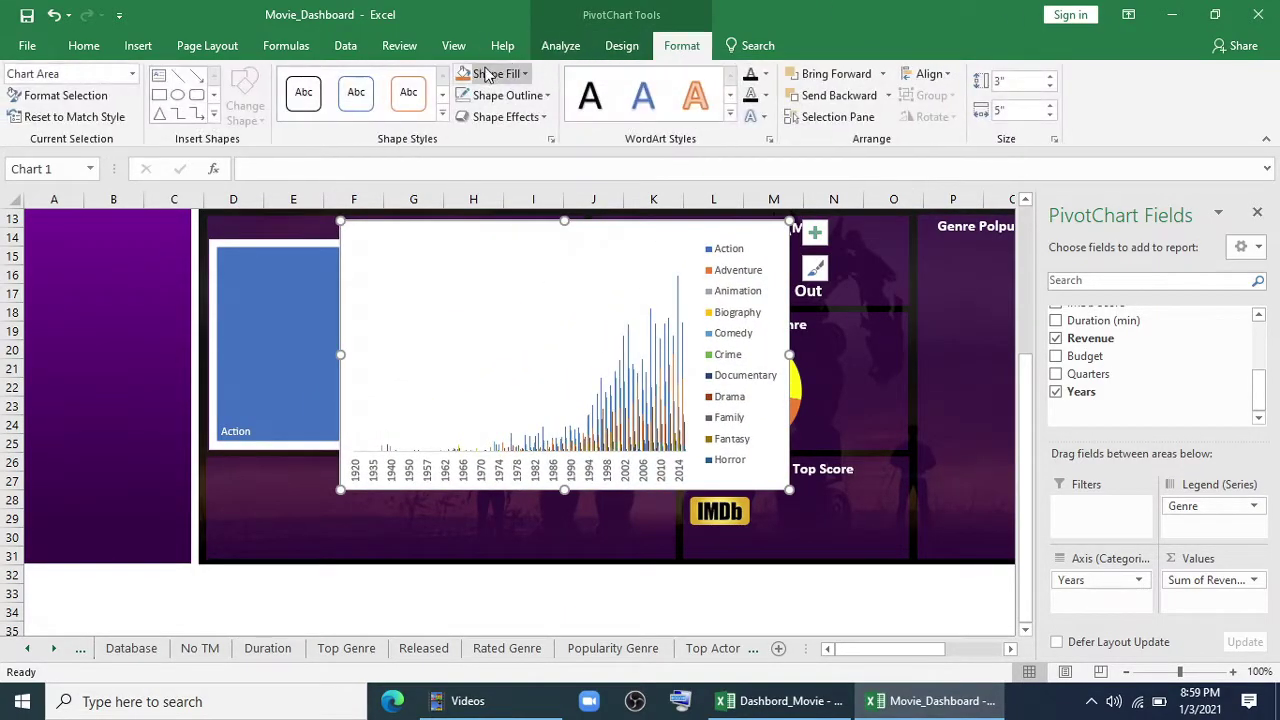
click(492, 74)
click(496, 298)
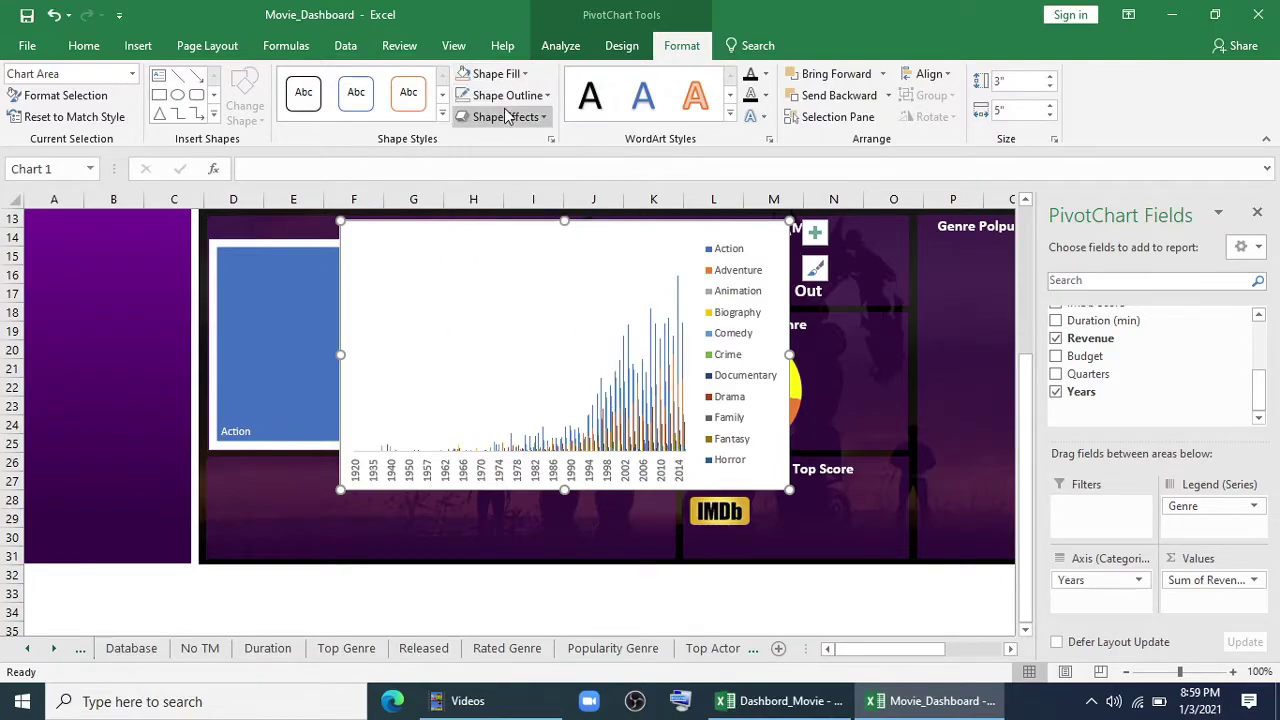
click(508, 95)
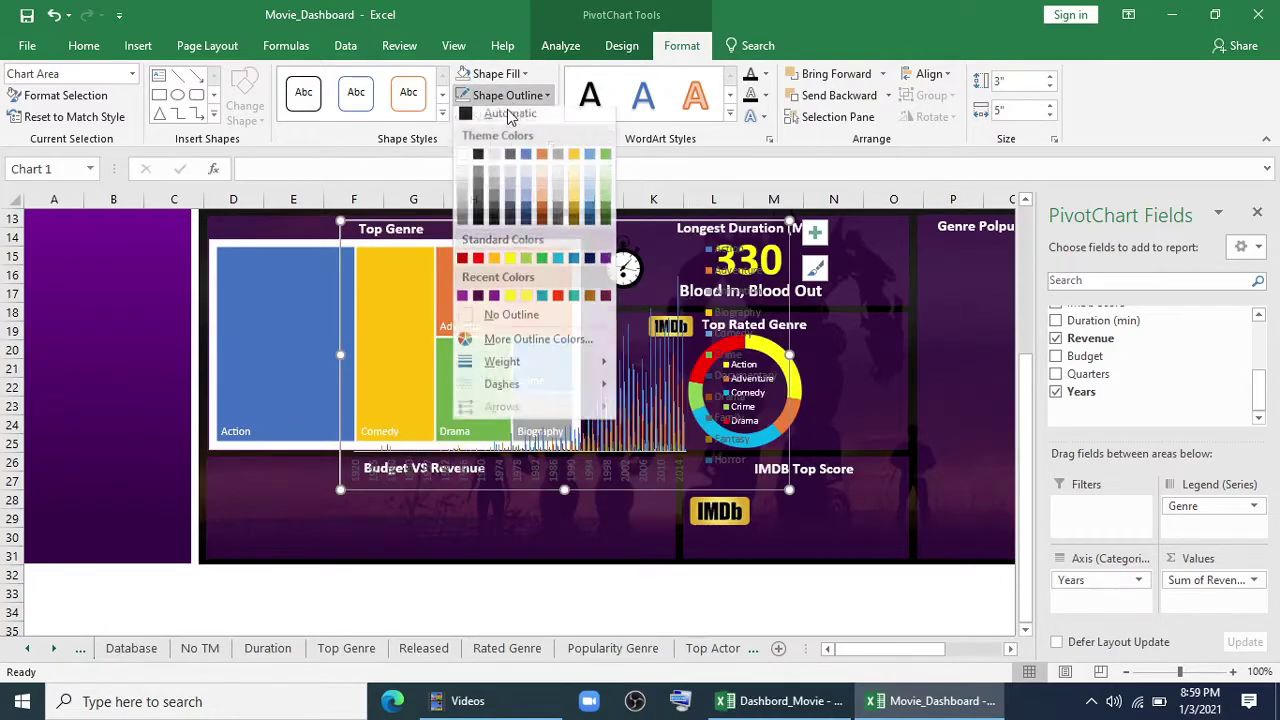
click(511, 320)
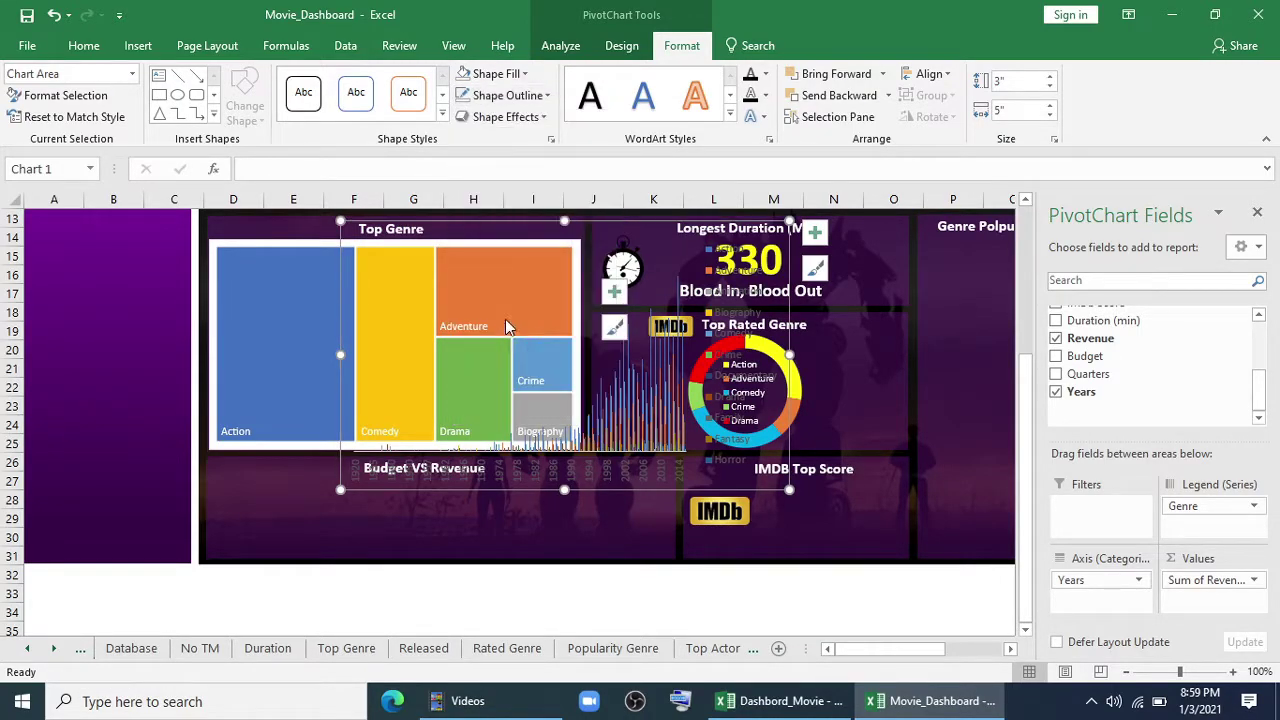
Delete the horizontal year axis of the genre column chart.
click(563, 480)
click(84, 45)
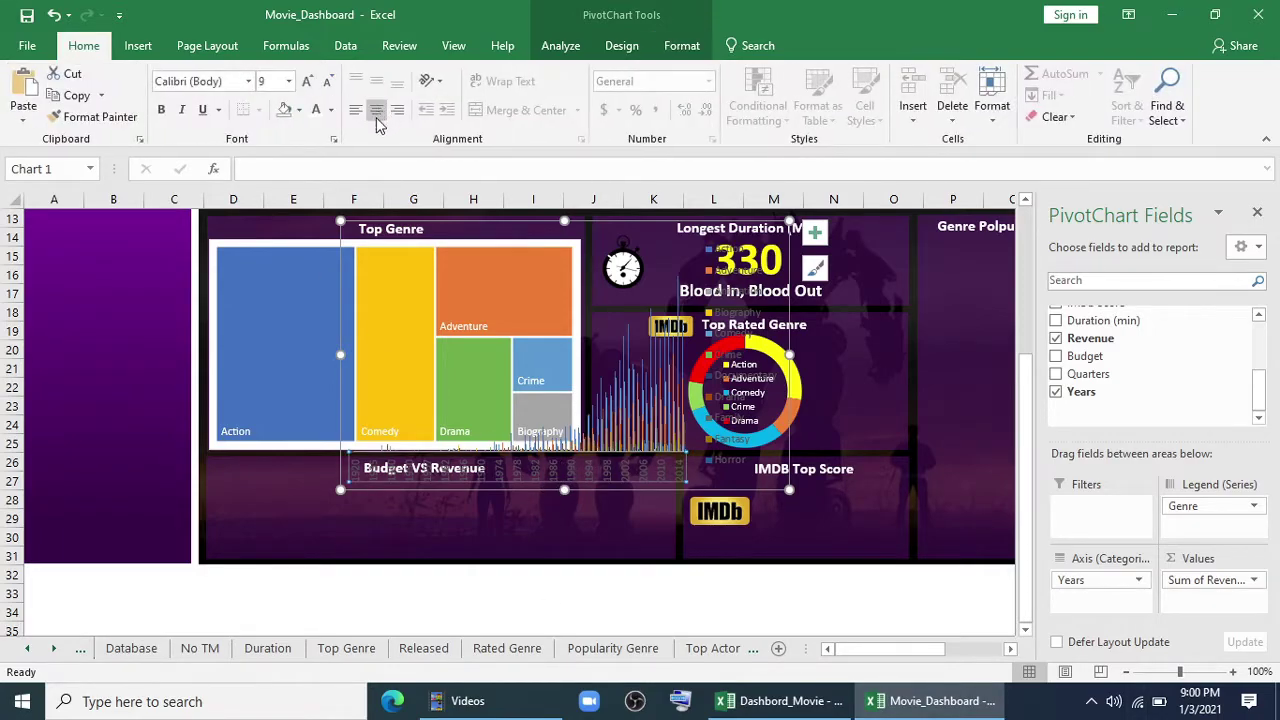
key(Delete)
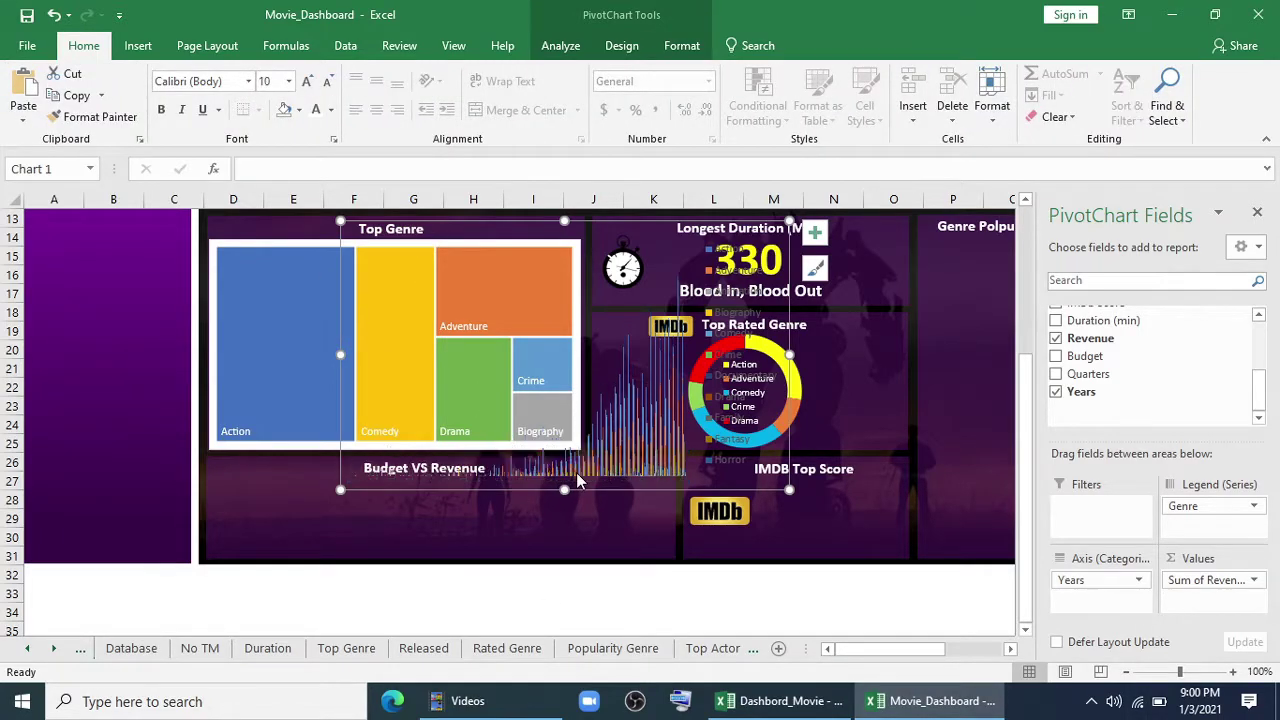
Move the column chart towards the Genre Popularity panel and set its legend text to white.
drag(630, 490, 912, 524)
drag(885, 648, 833, 408)
click(833, 408)
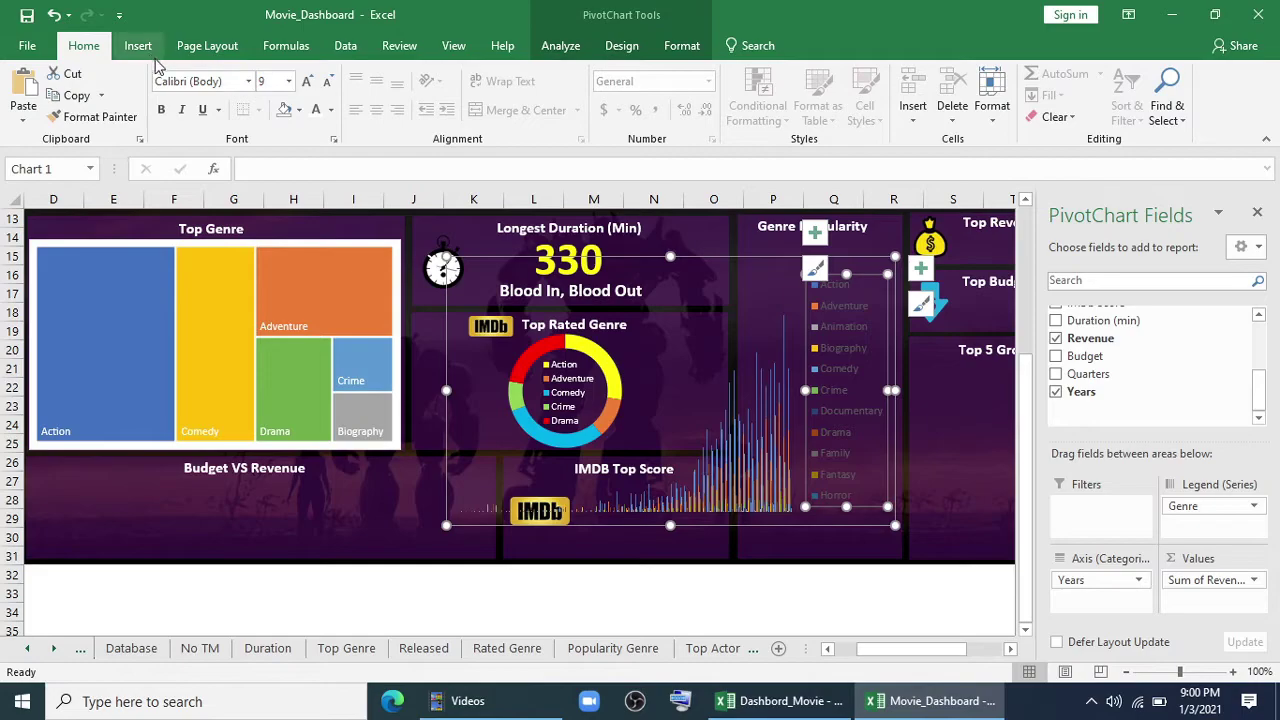
click(320, 112)
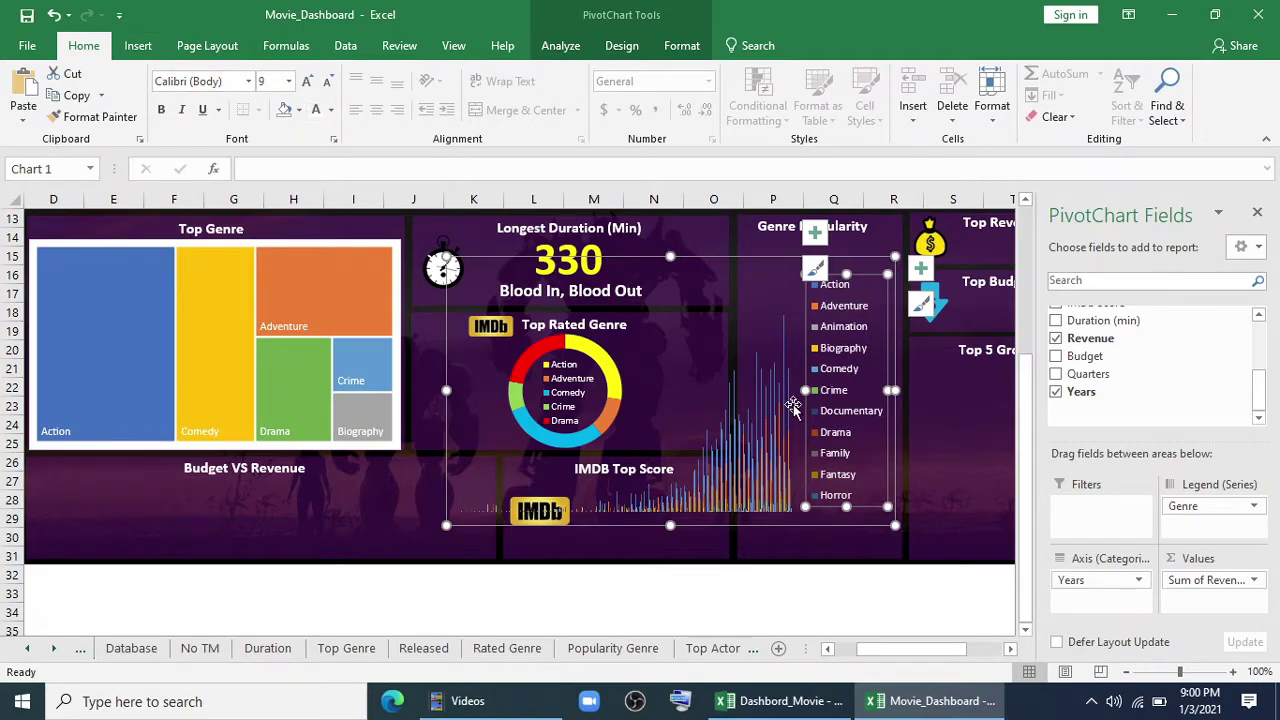
Position the chart over the Genre Popularity panel and narrow it to the panel's width.
drag(834, 526, 912, 565)
click(886, 560)
drag(502, 430, 735, 440)
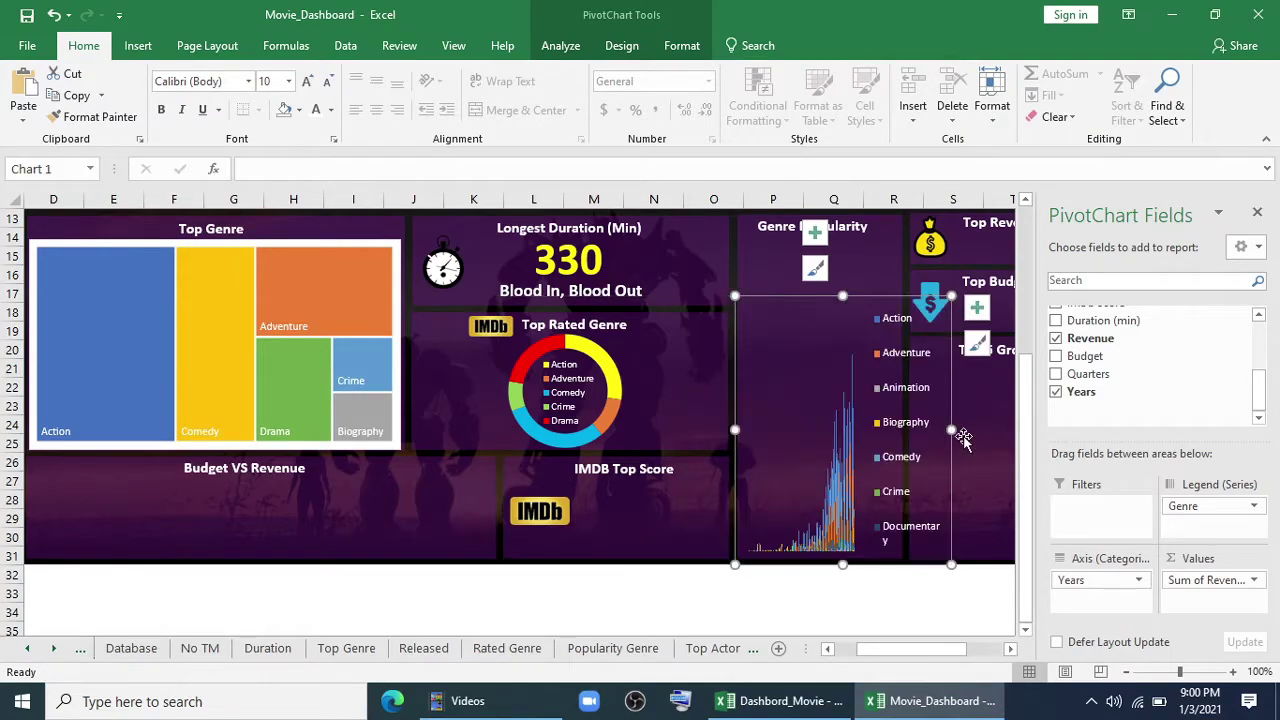
drag(949, 428, 900, 429)
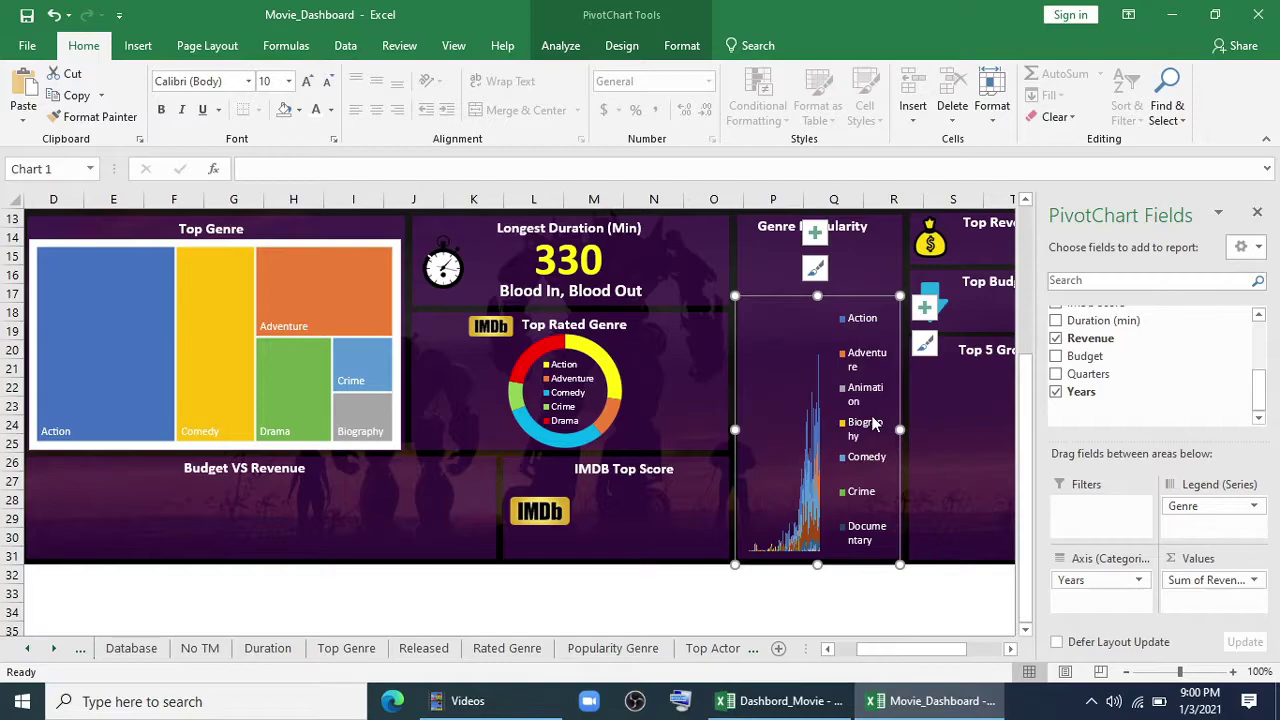
Reduce the font size of the genre chart's legend to 7.
click(838, 425)
click(327, 81)
click(327, 81)
click(327, 81)
Stretch the genre chart upward so it fills the height of the Genre Popularity panel.
click(820, 440)
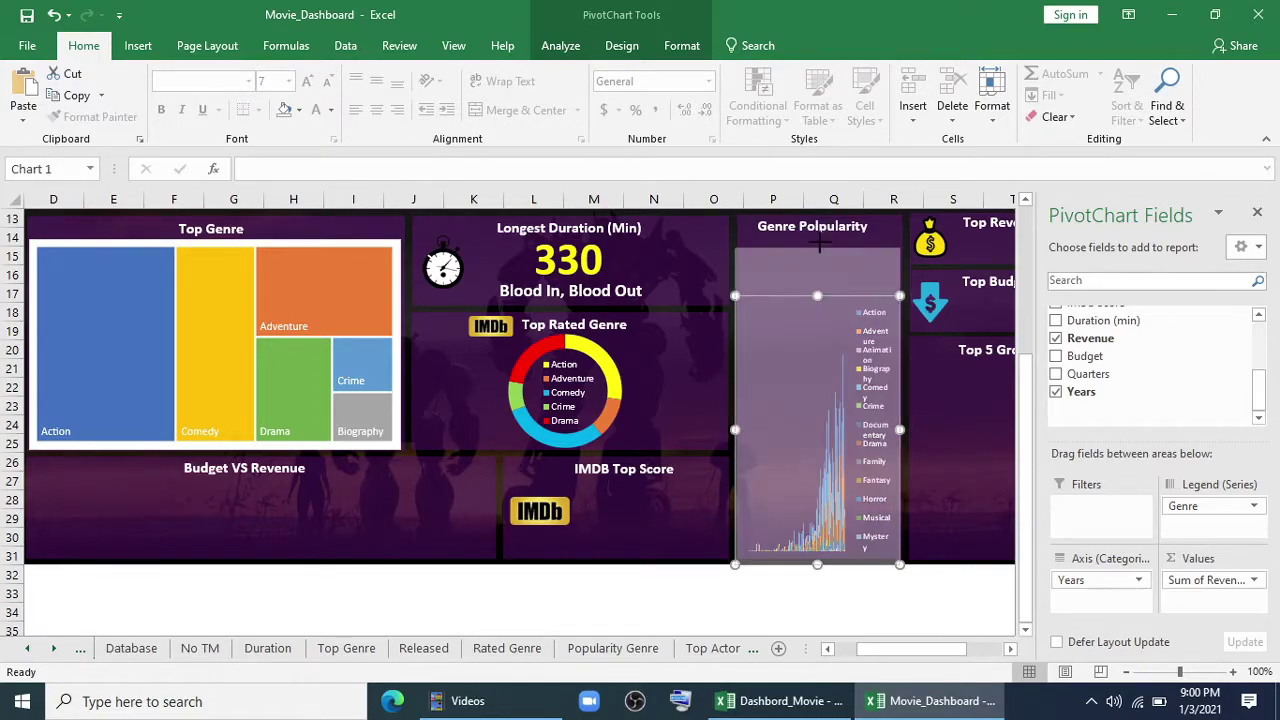
scroll(820, 300, up, 2)
click(820, 300)
click(870, 400)
drag(850, 380, 841, 385)
Give the chart's Action series a yellow outline and deselect the chart.
click(828, 490)
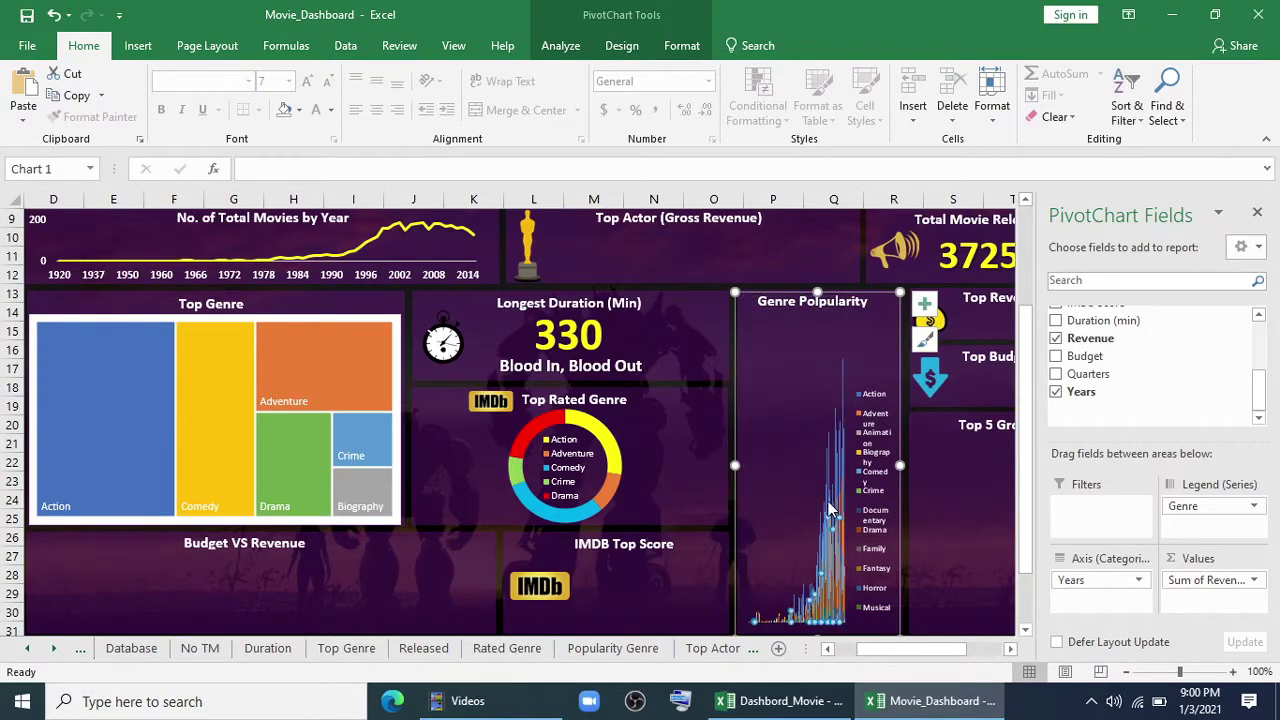
click(828, 492)
click(842, 430)
right_click(840, 470)
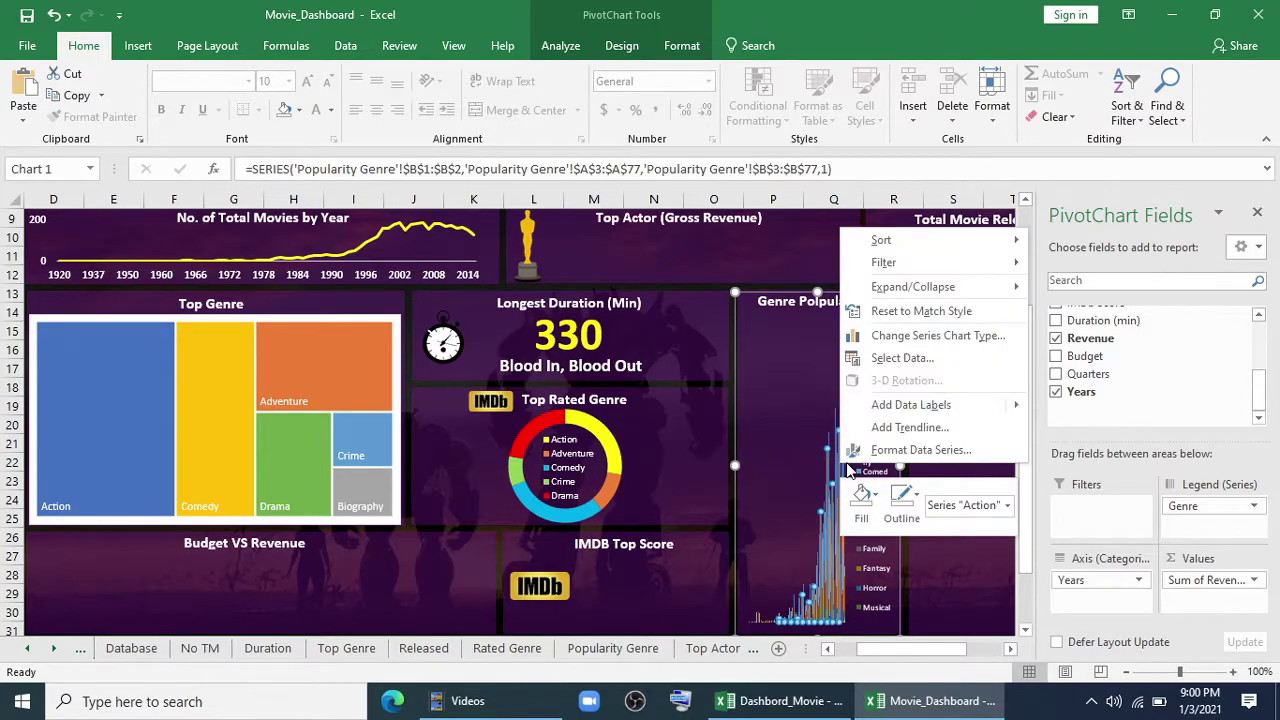
click(910, 508)
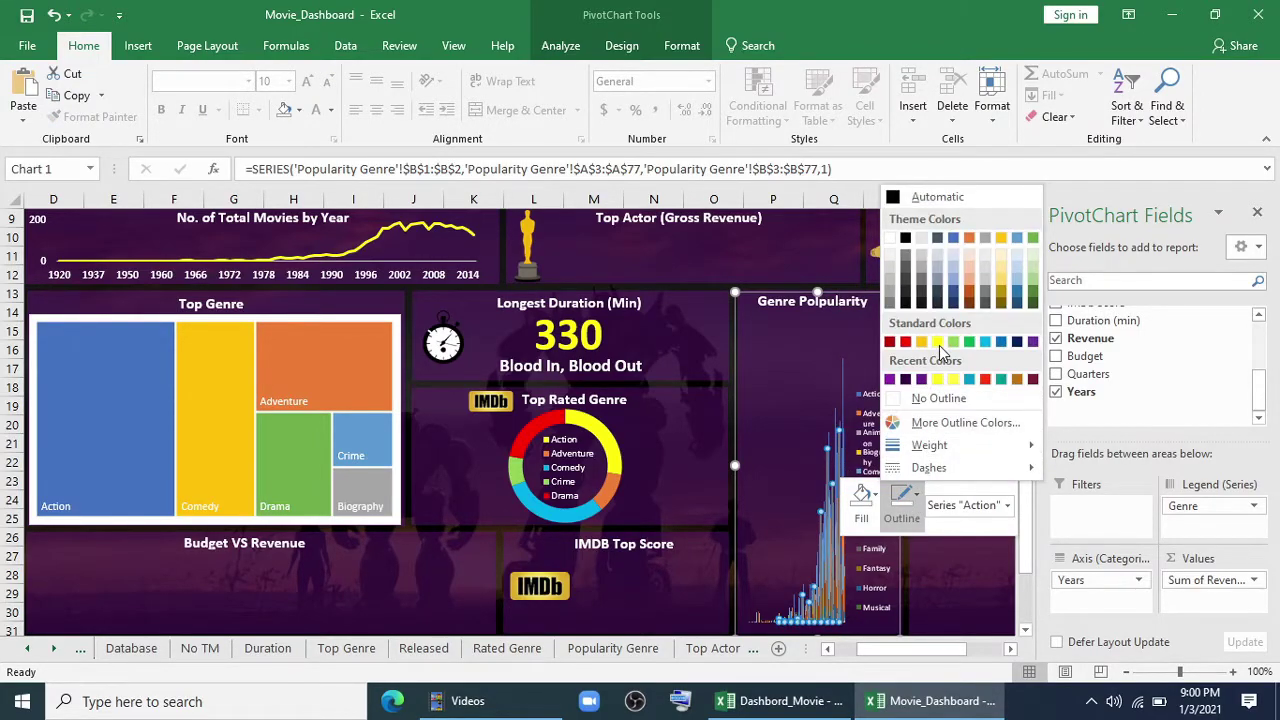
click(939, 342)
click(916, 536)
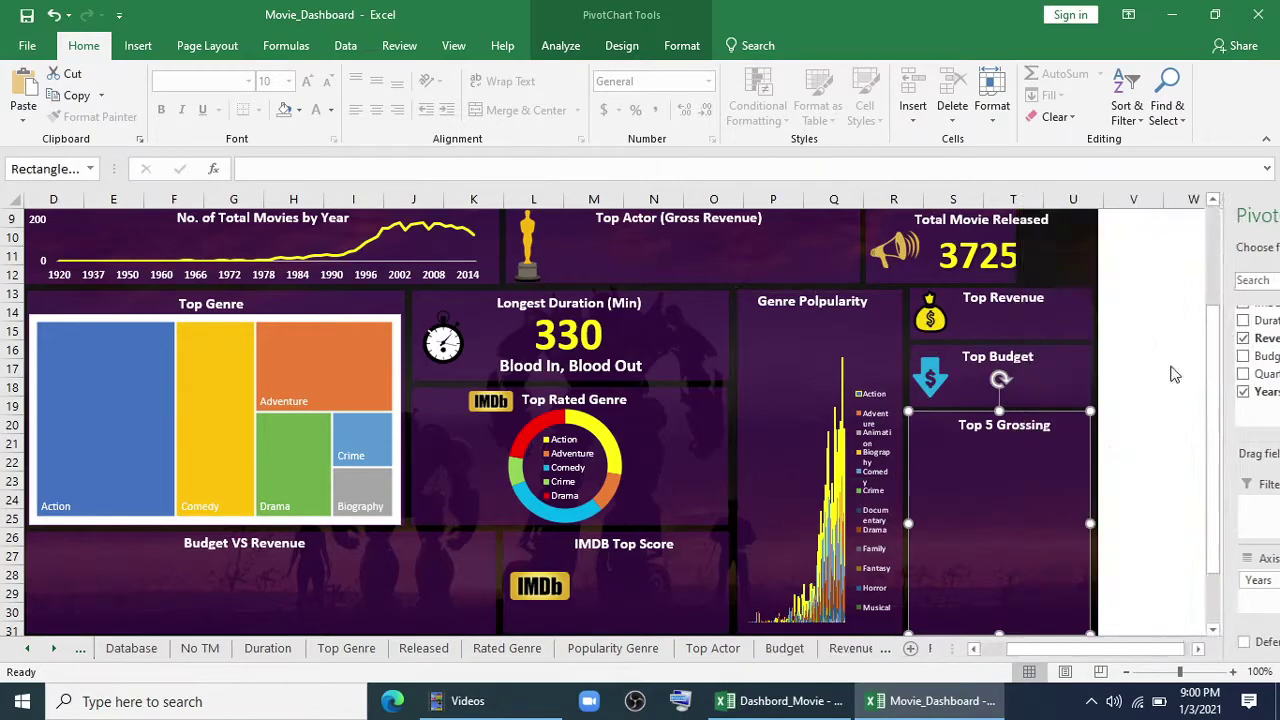
key(Escape)
scroll(985, 550, down, 1)
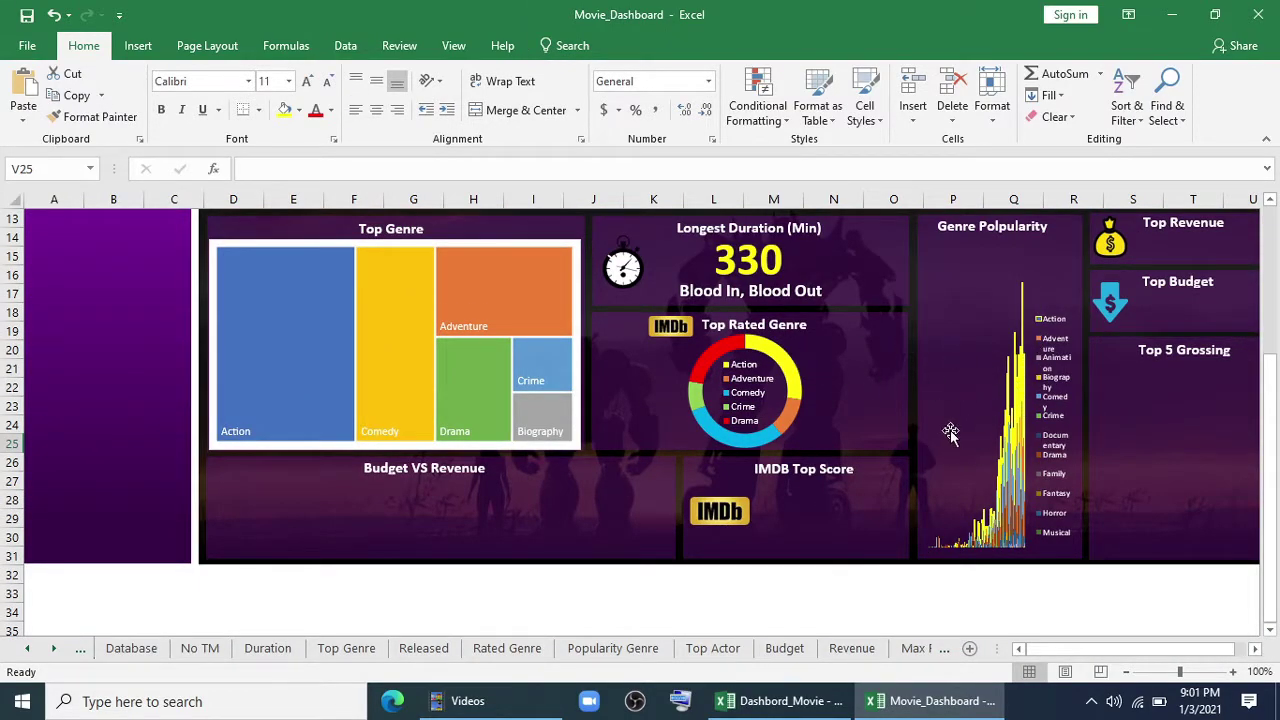
scroll(950, 433, up, 3)
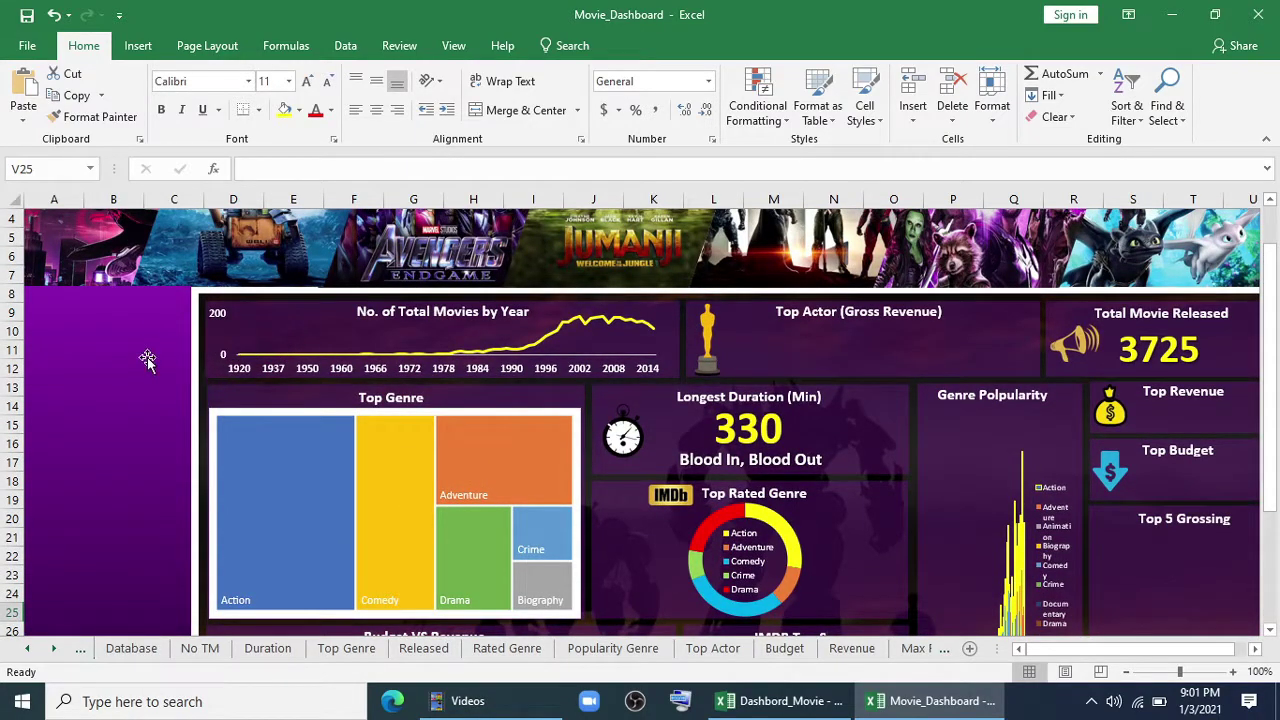
scroll(905, 455, down, 2)
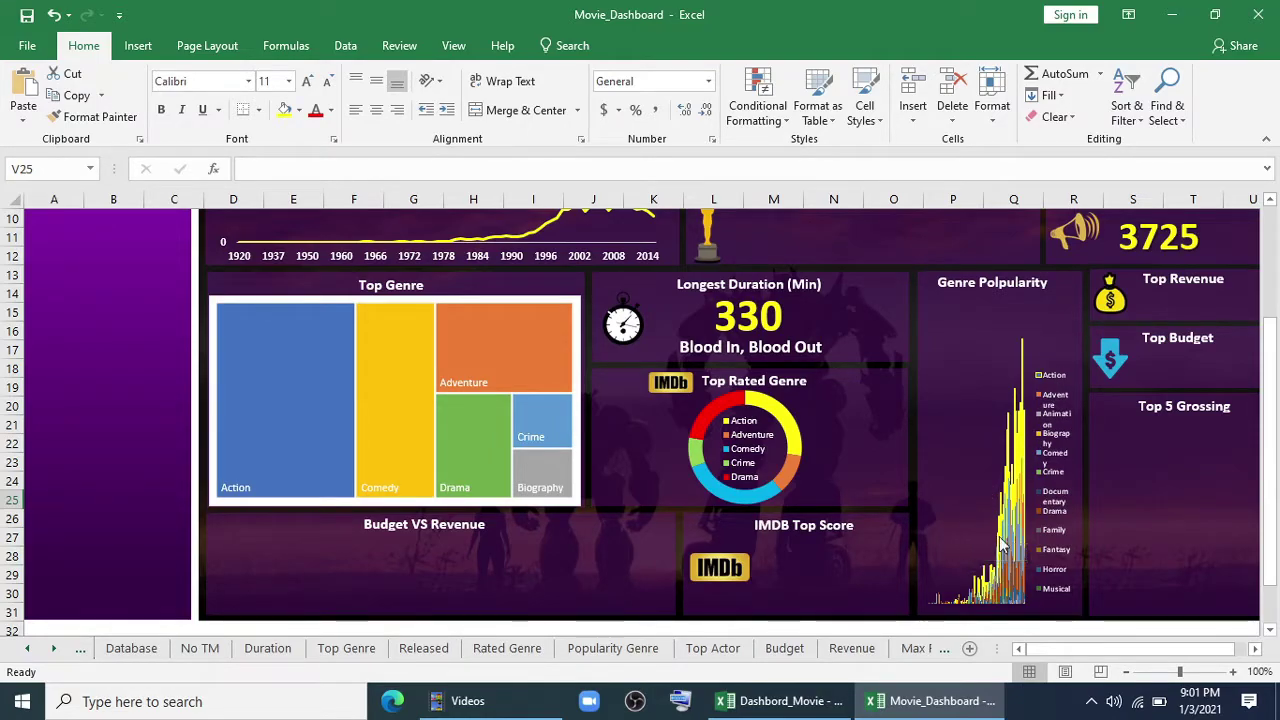
scroll(985, 548, up, 1)
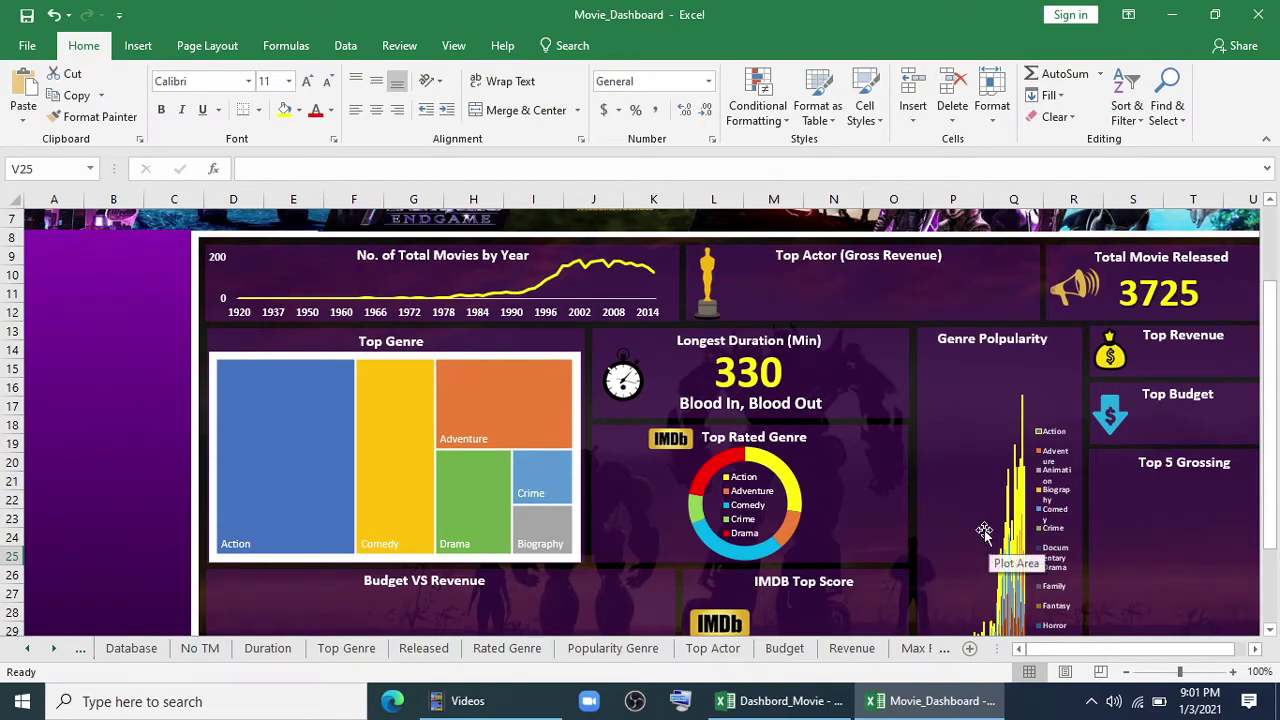
scroll(560, 650, down, 1)
Build the Top Actor sheet's pivot table with Lead Actor as rows and the sum of Revenue as values.
click(630, 652)
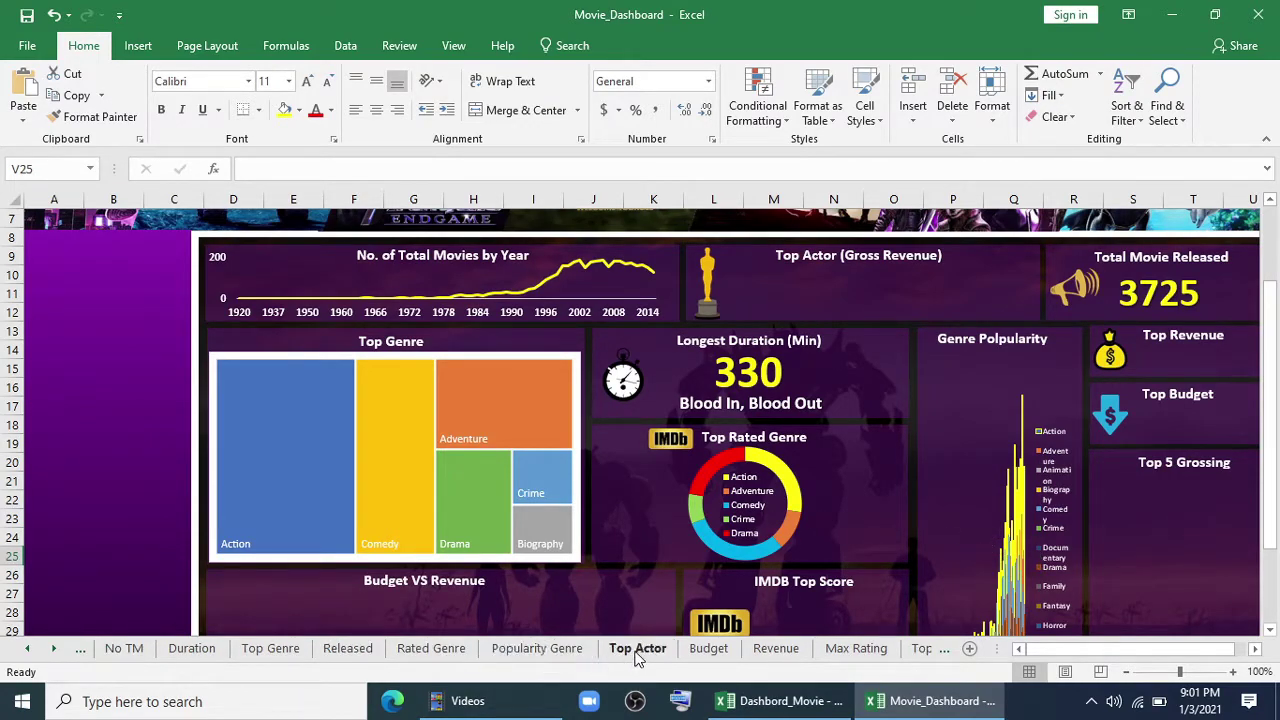
click(160, 292)
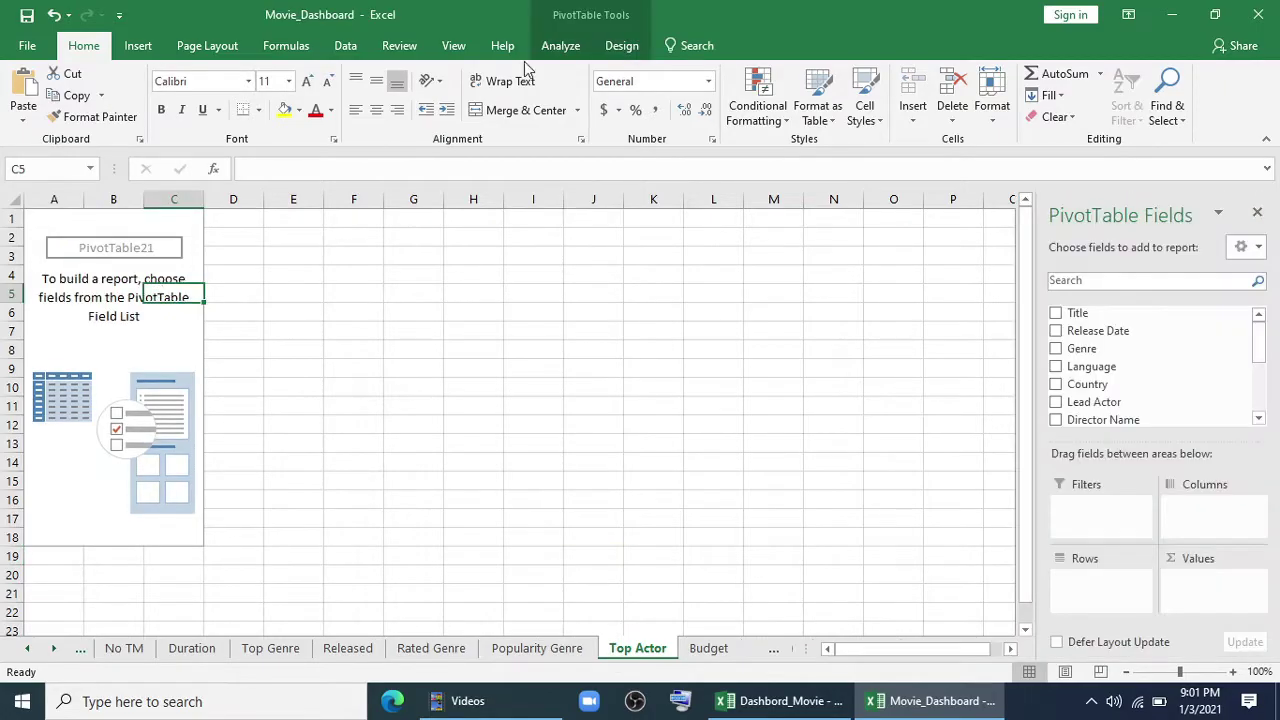
scroll(1068, 230, down, 1)
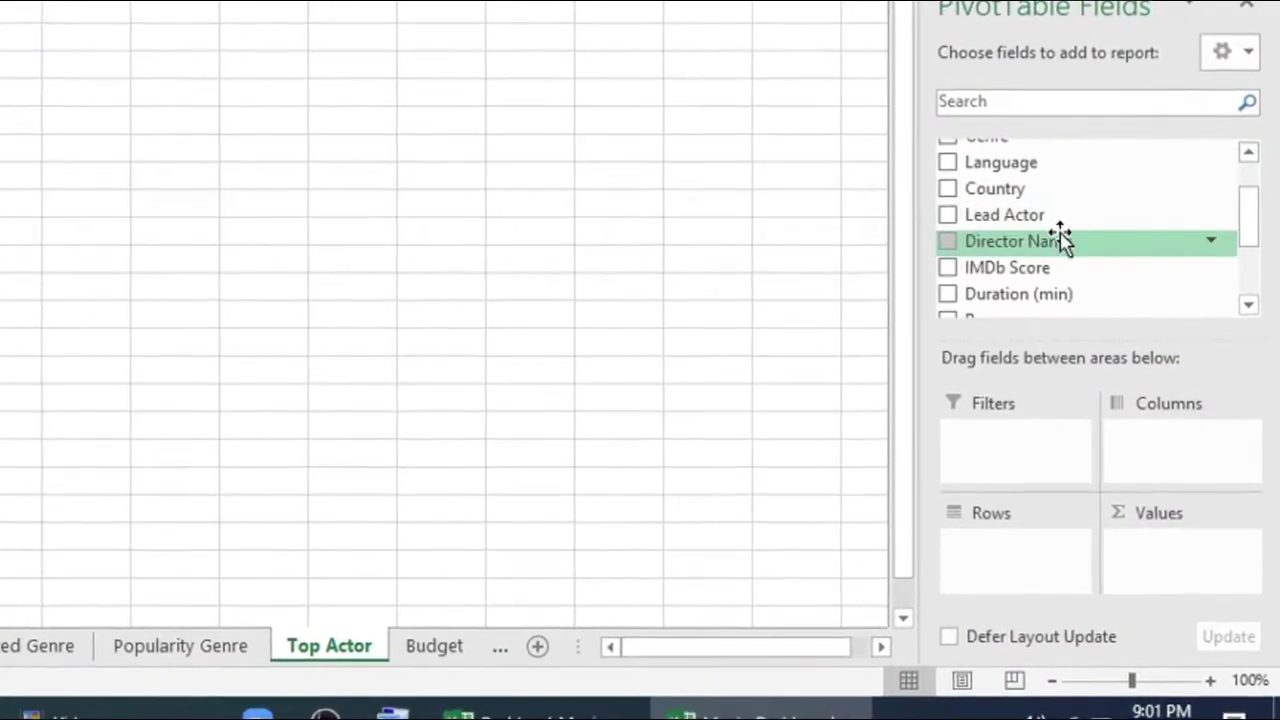
drag(1090, 224, 1012, 575)
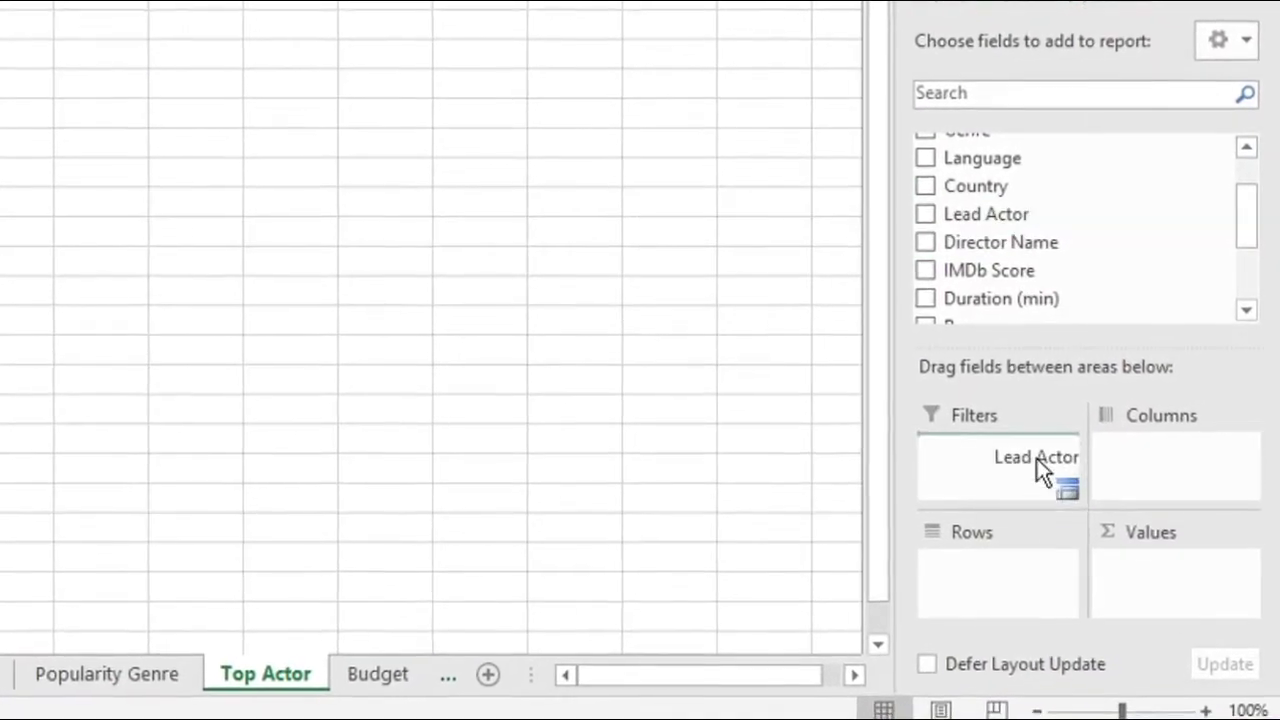
scroll(1040, 264, down, 1)
scroll(1034, 264, down, 1)
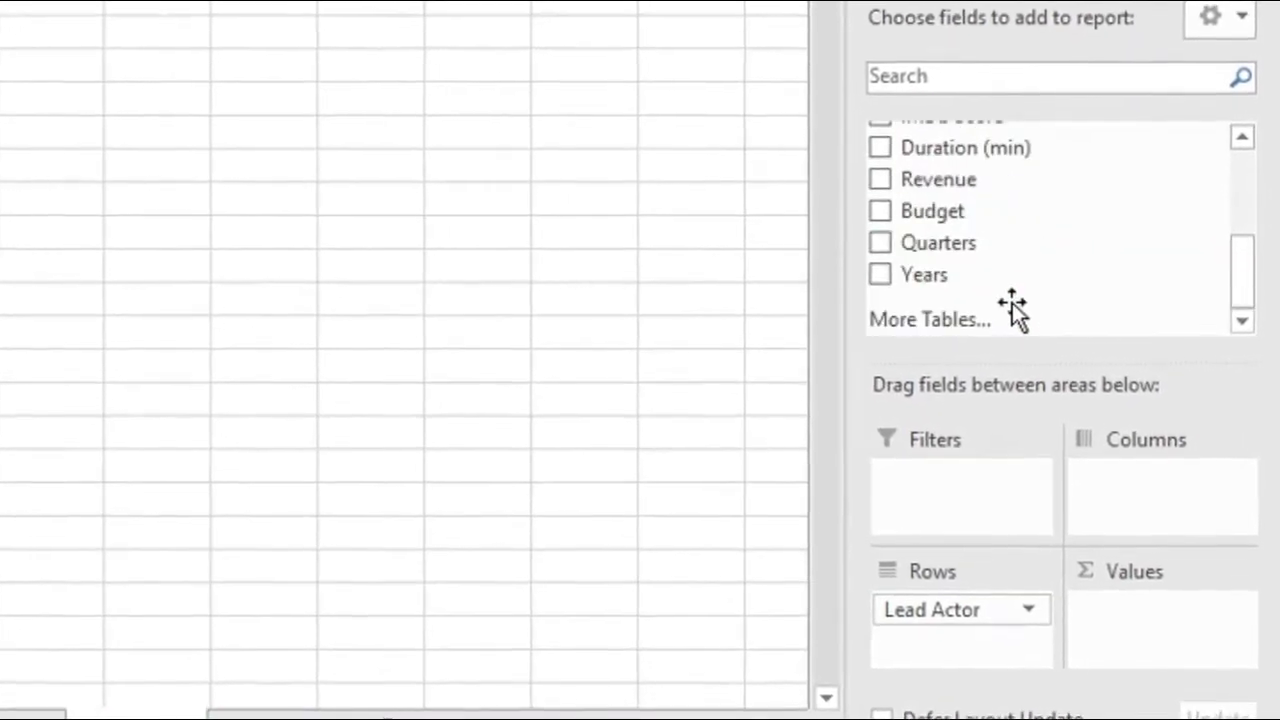
drag(1005, 190, 1113, 620)
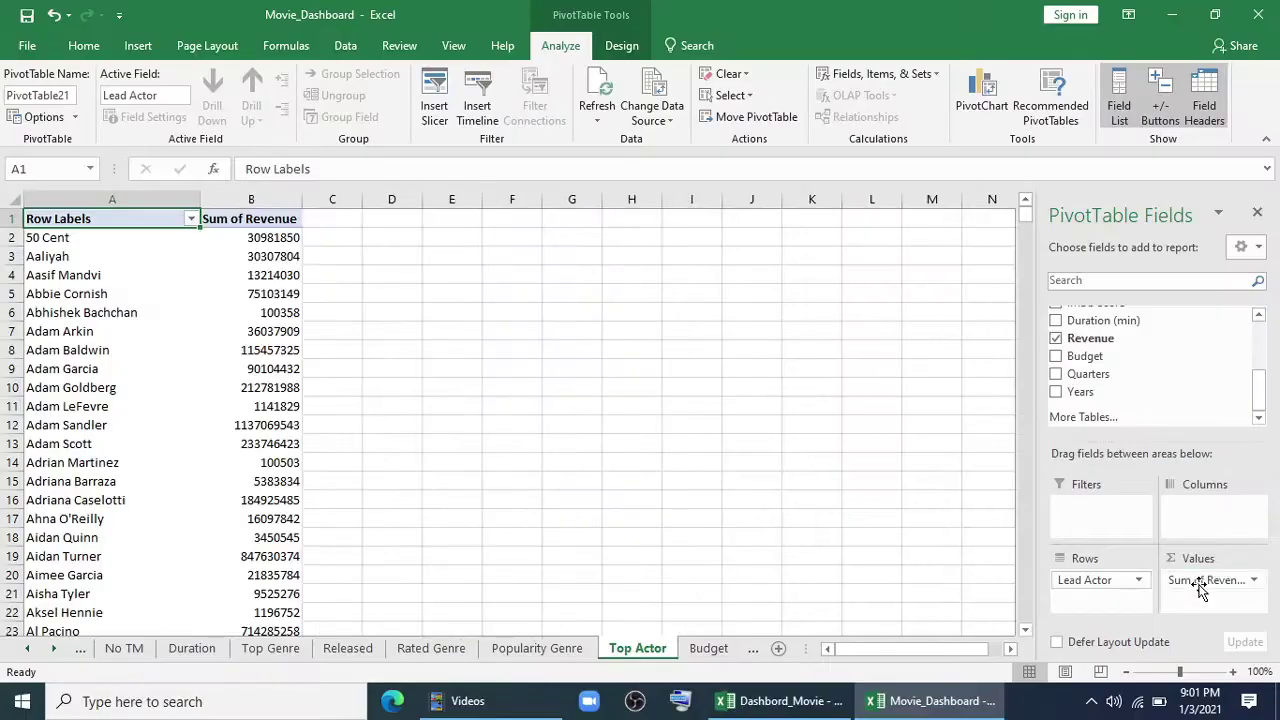
Filter the Top Actor pivot table's Lead Actor rows to the top 1 item by Sum of Revenue.
right_click(160, 258)
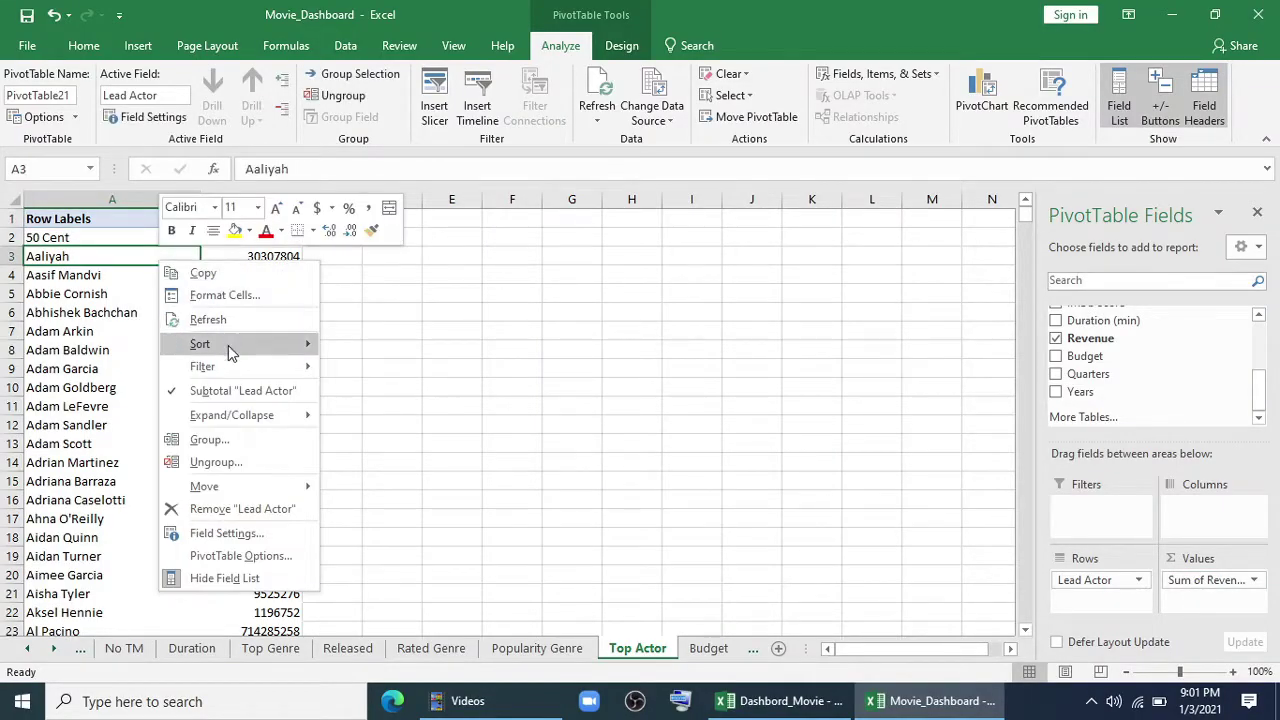
mouse_move(236, 368)
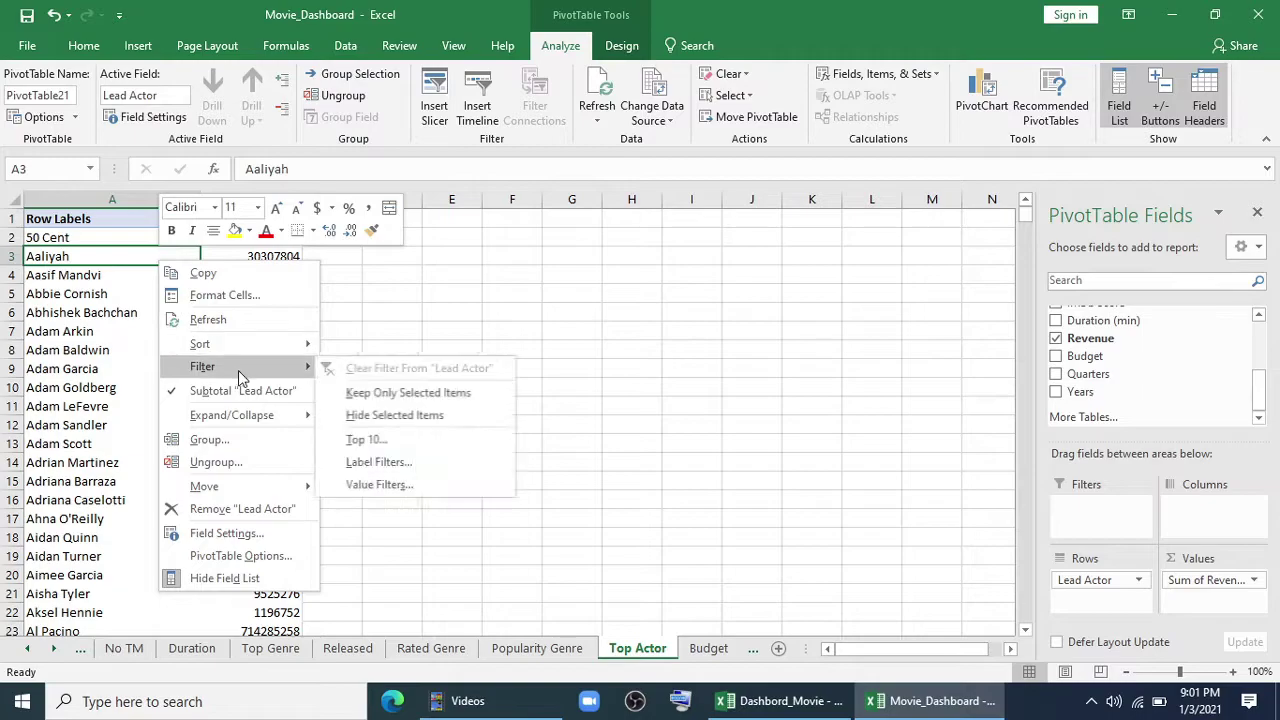
click(372, 436)
drag(347, 437, 283, 435)
text(1)
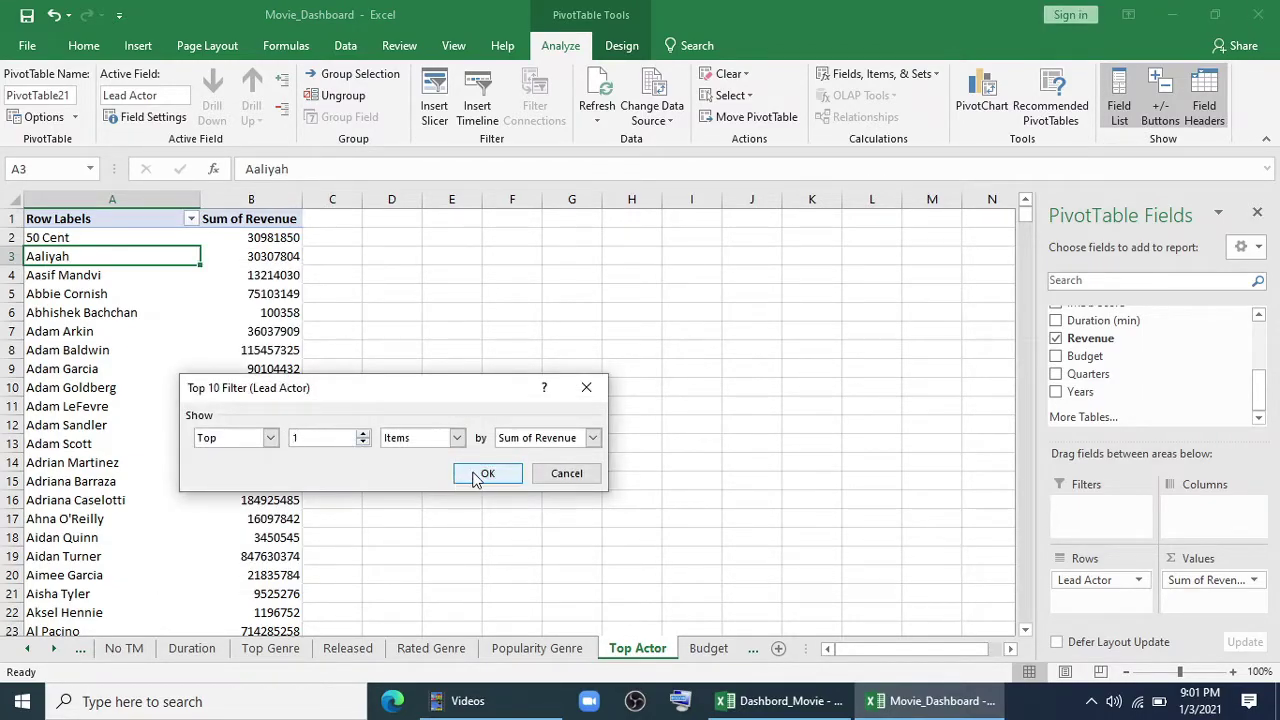
click(484, 474)
Reference the top actor with =A2 in cell D2 and fill the formula across to E2 for the revenue.
click(282, 239)
text(=)
click(74, 240)
key(Return)
click(322, 239)
drag(330, 246, 376, 250)
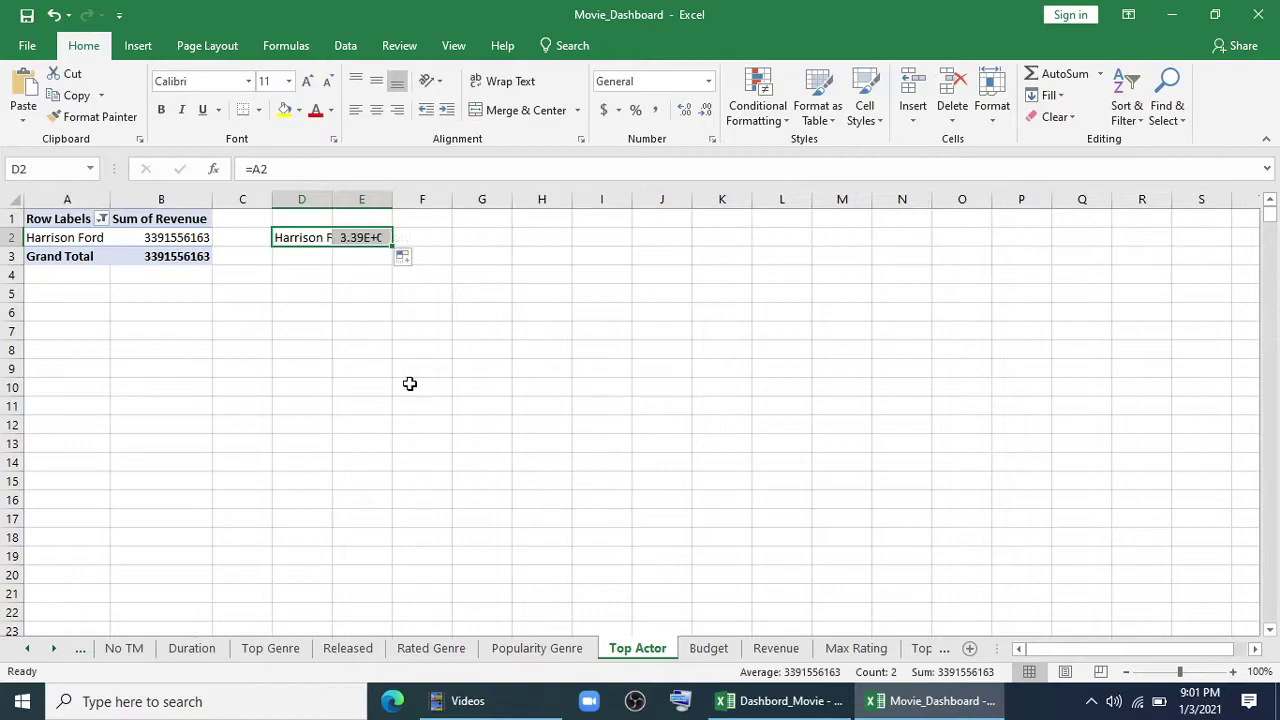
Autofit the widths of columns D and E so the actor's name and revenue fit.
click(410, 386)
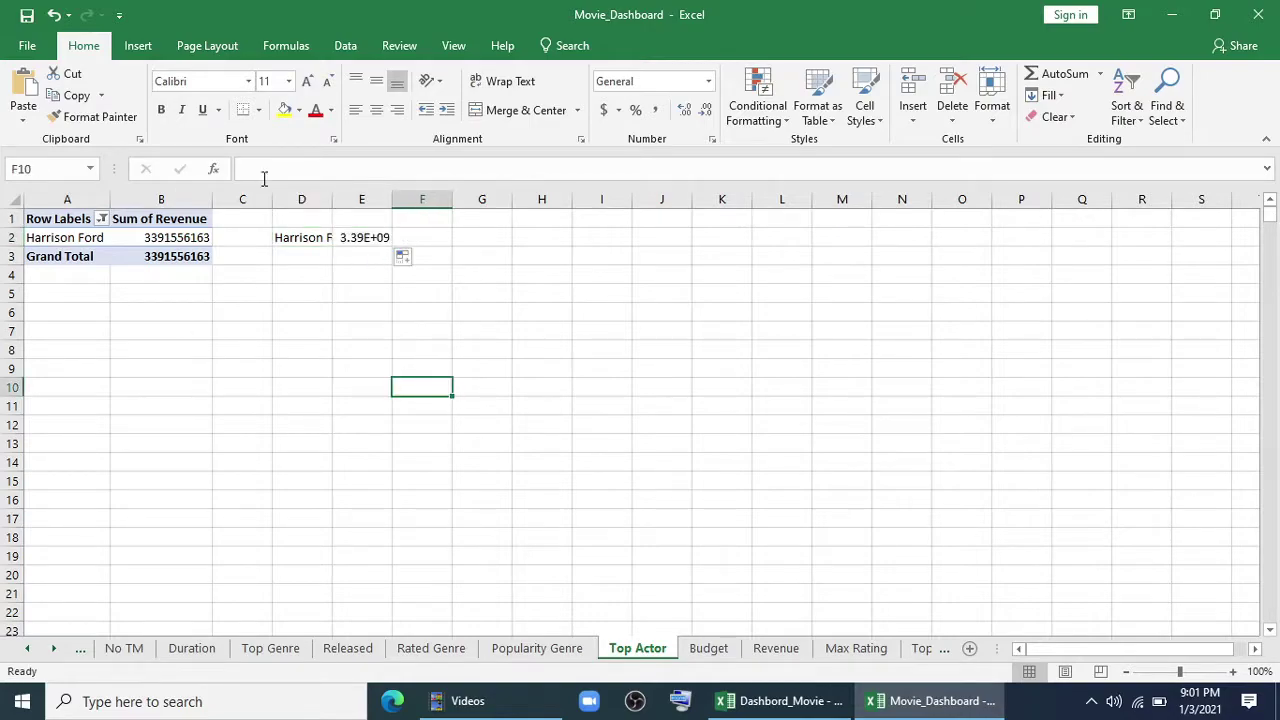
double_click(333, 199)
double_click(416, 199)
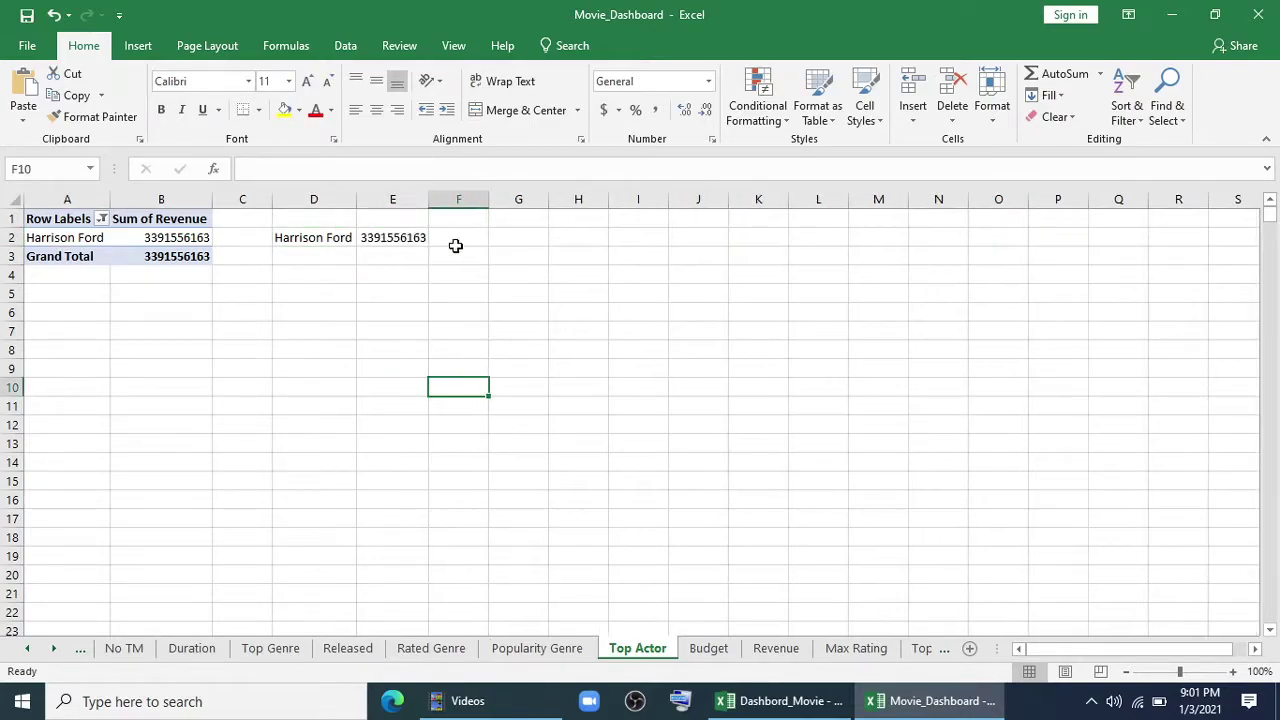
click(462, 349)
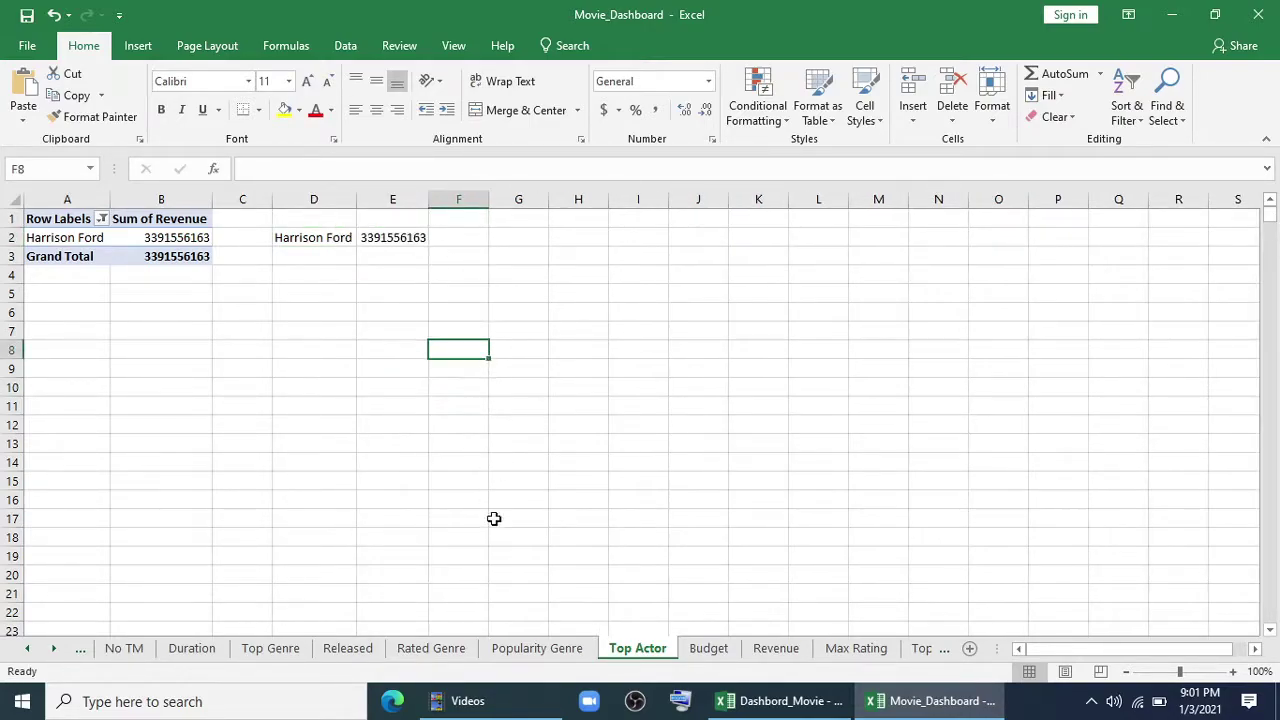
Link the Dashboard sheet's Top Actor (Gross Revenue) panel to cell D2 of the Top Actor sheet.
click(30, 649)
click(30, 649)
click(200, 649)
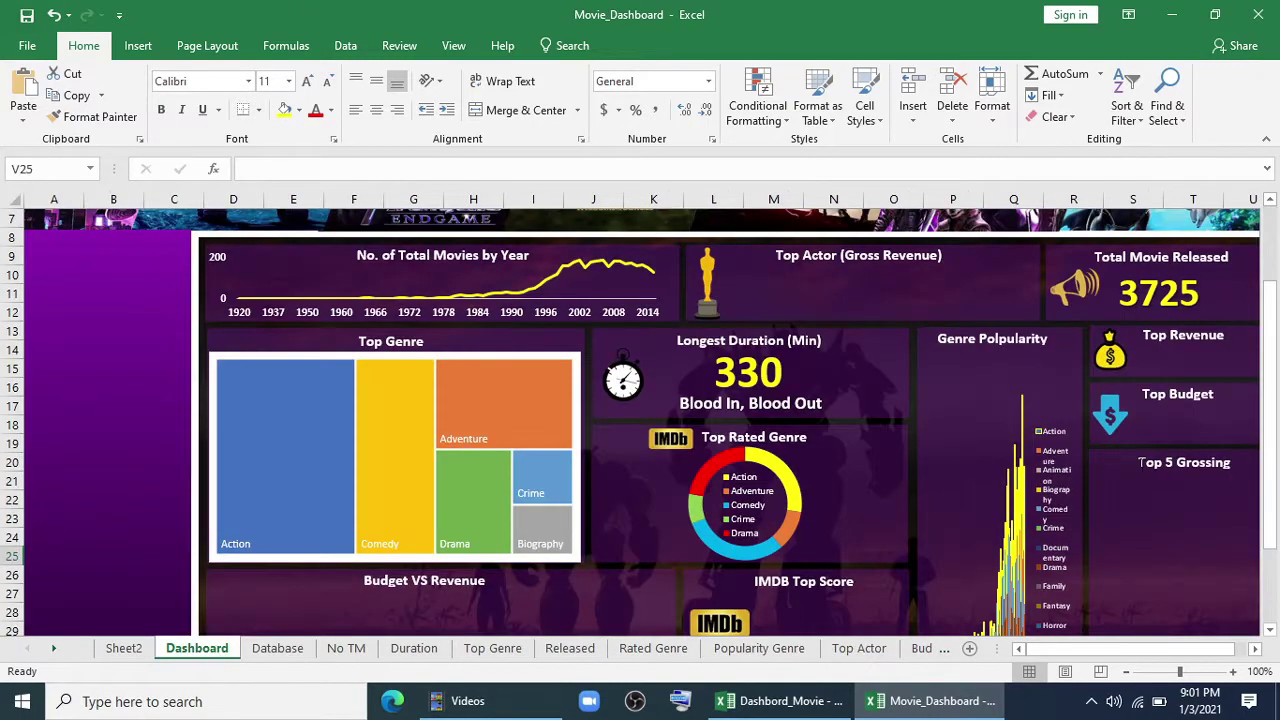
drag(1045, 648, 1065, 648)
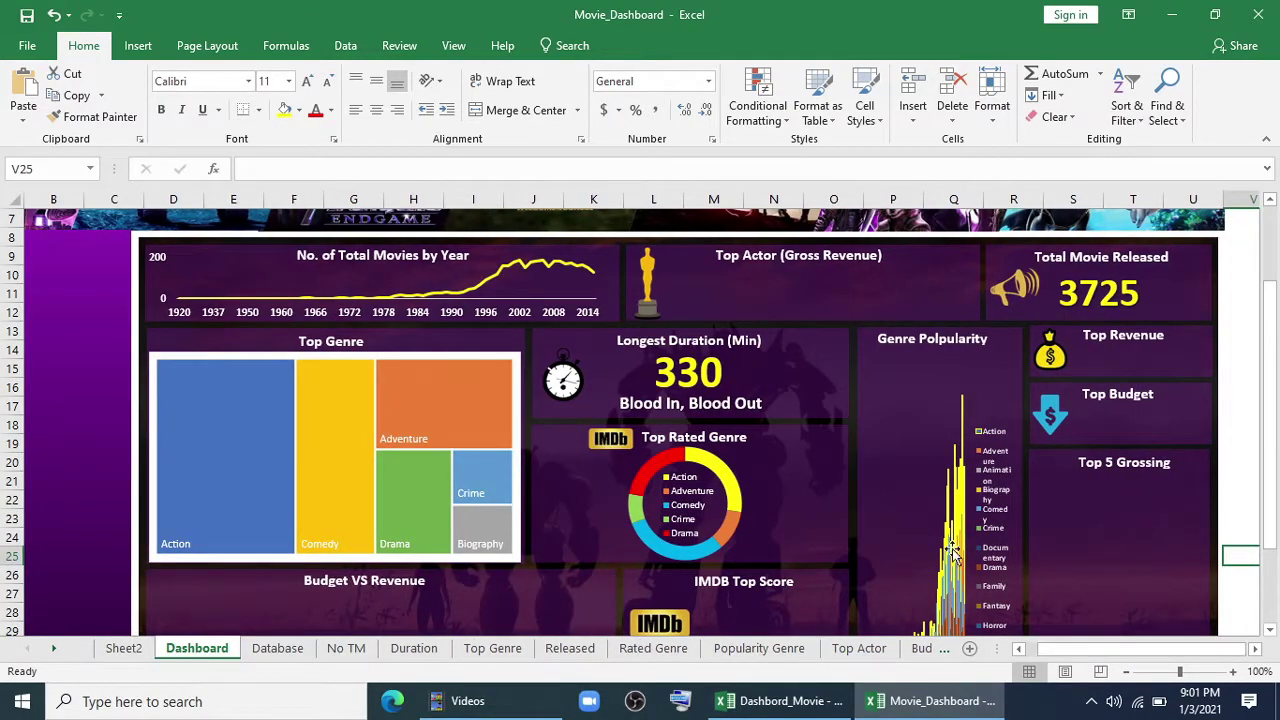
click(767, 307)
text(=)
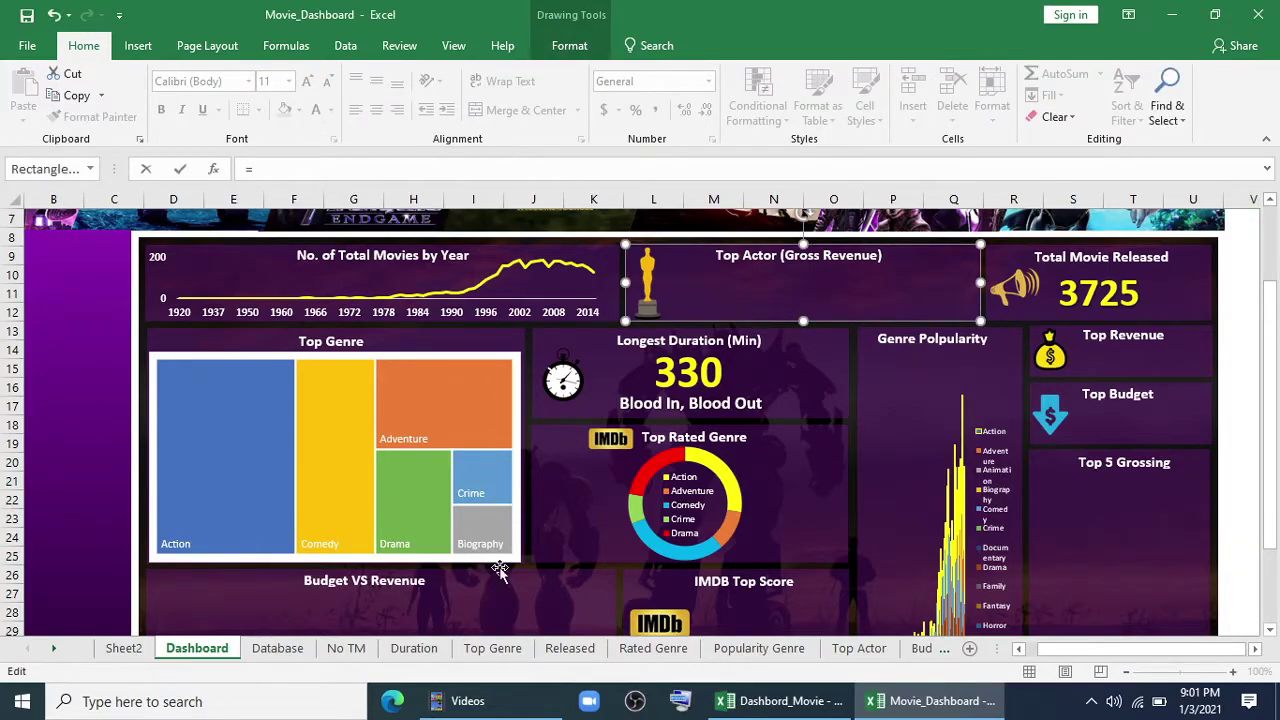
click(54, 648)
click(54, 648)
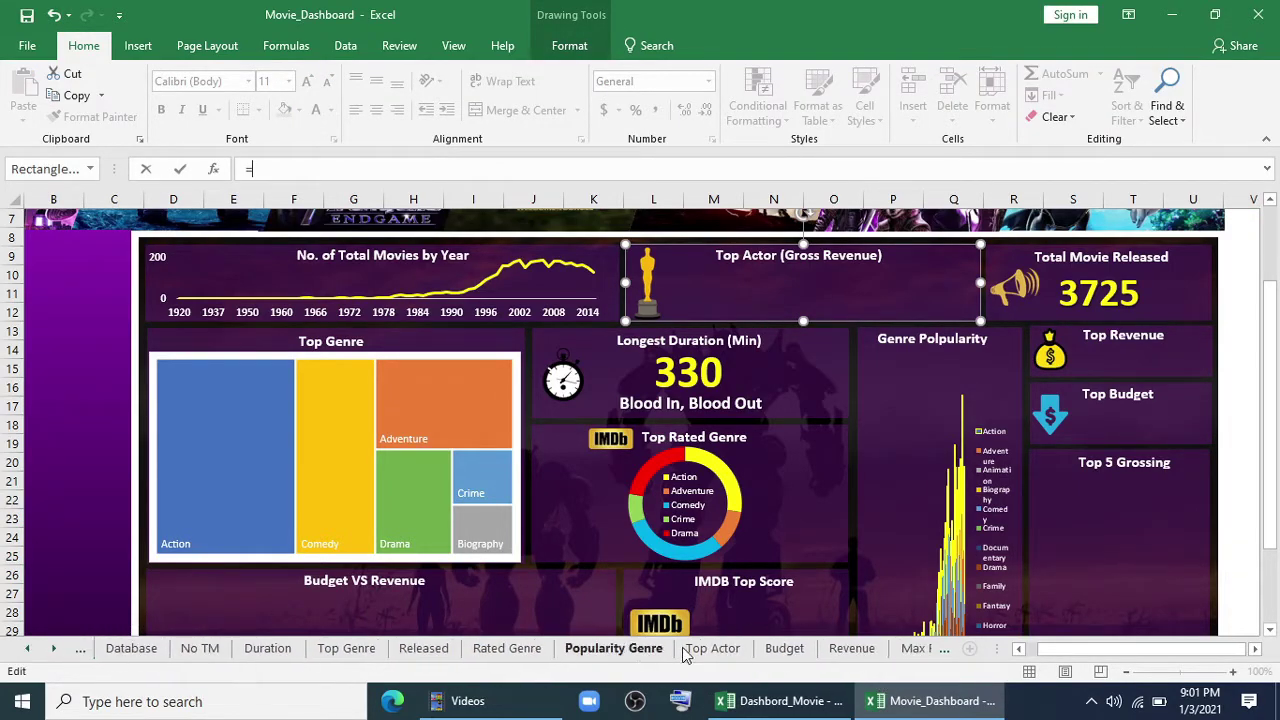
click(711, 649)
click(309, 238)
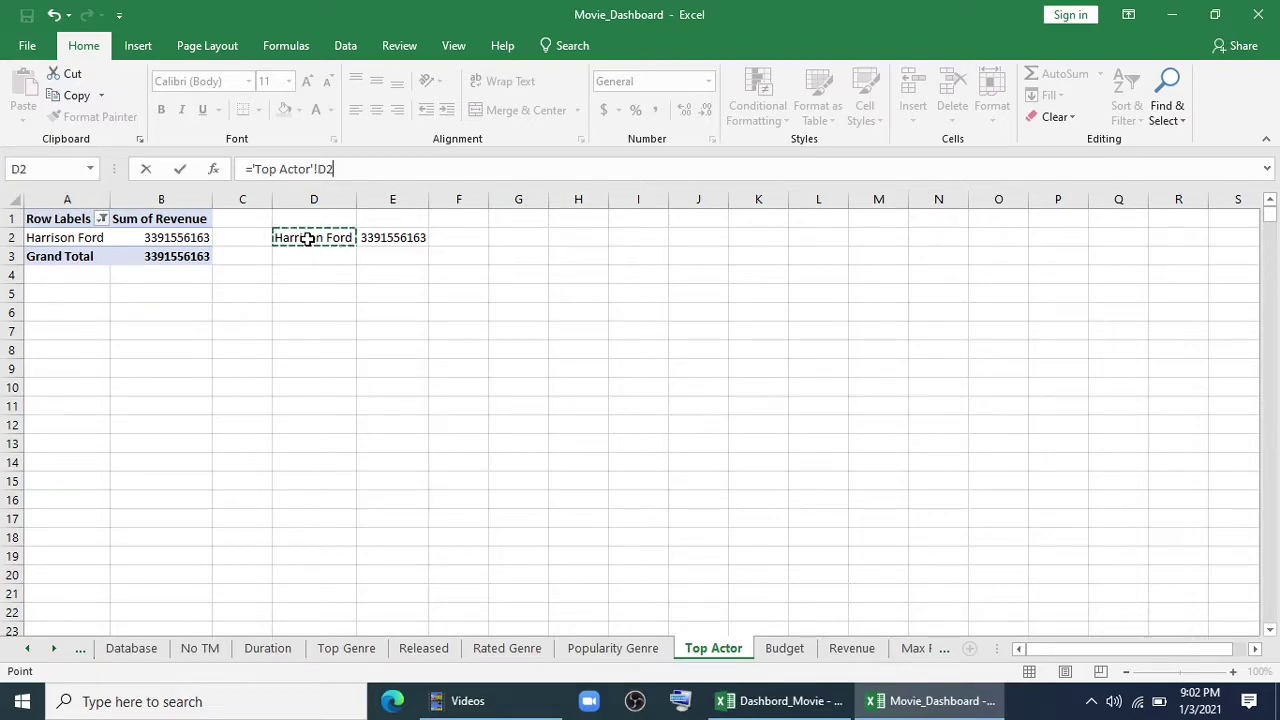
key(Return)
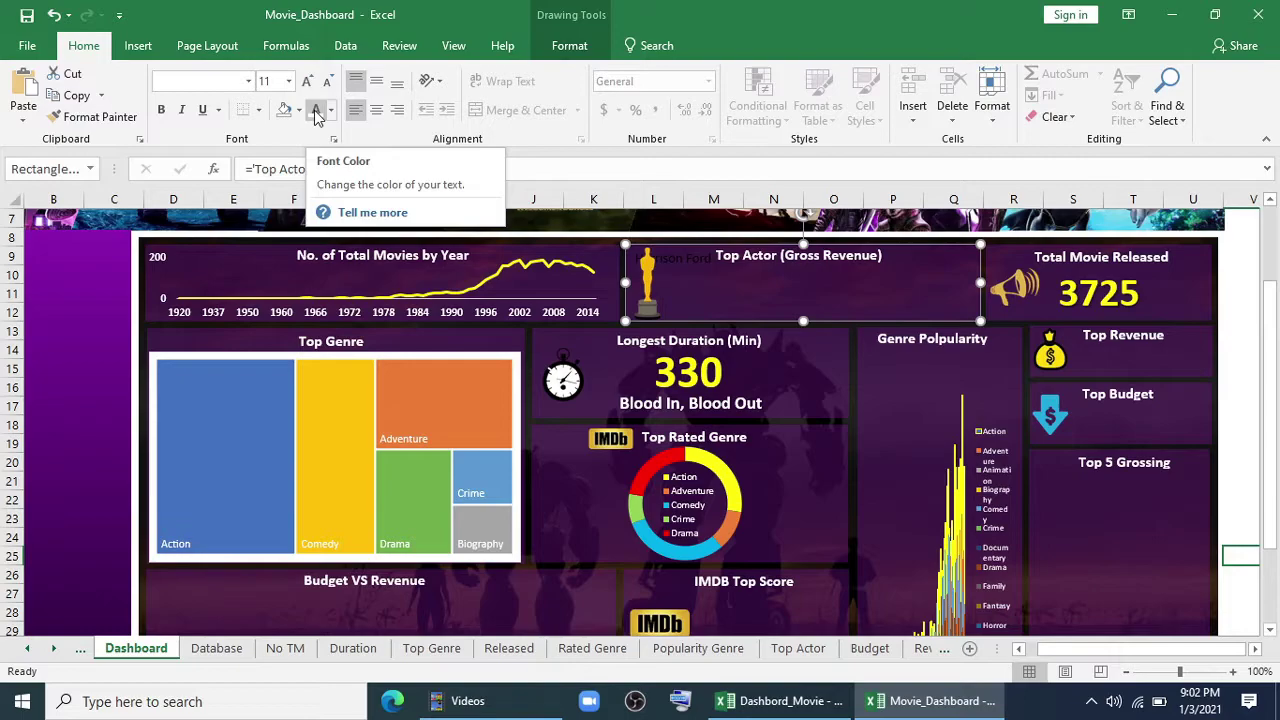
Align the actor's name to the bottom centre of its panel and make it bold and yellow.
click(397, 84)
click(376, 109)
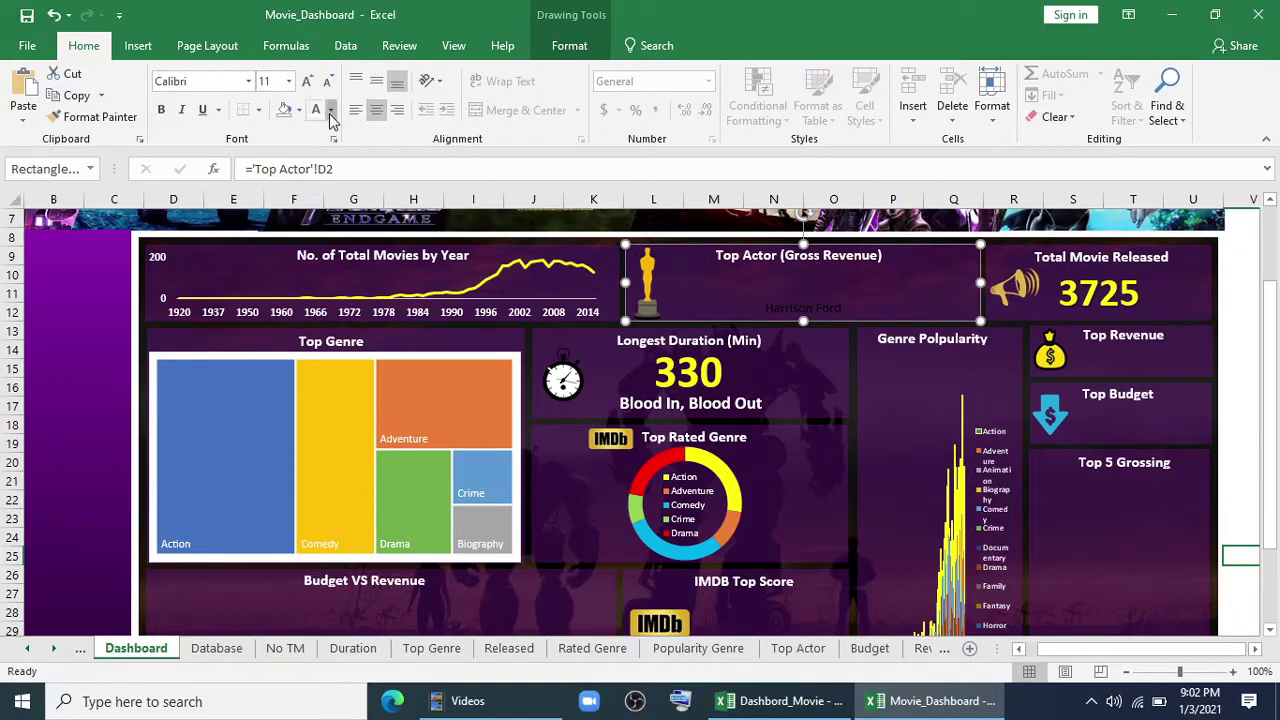
click(331, 112)
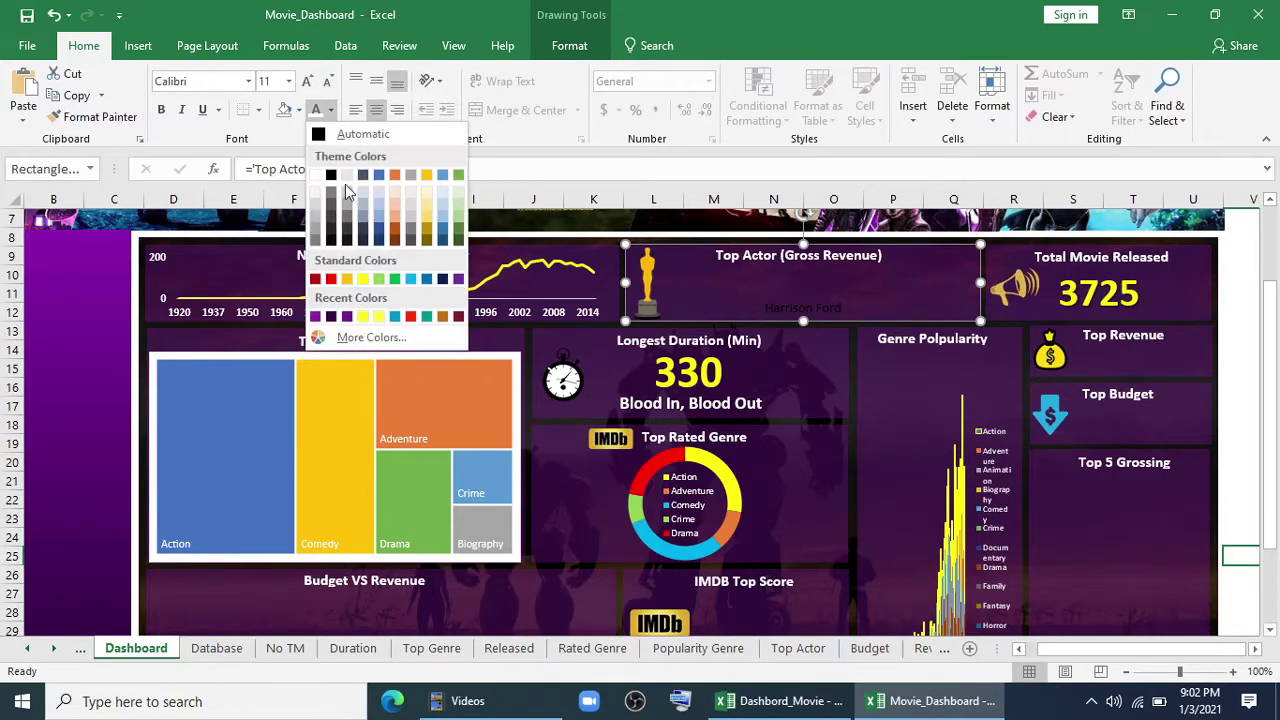
click(362, 280)
click(161, 109)
click(569, 45)
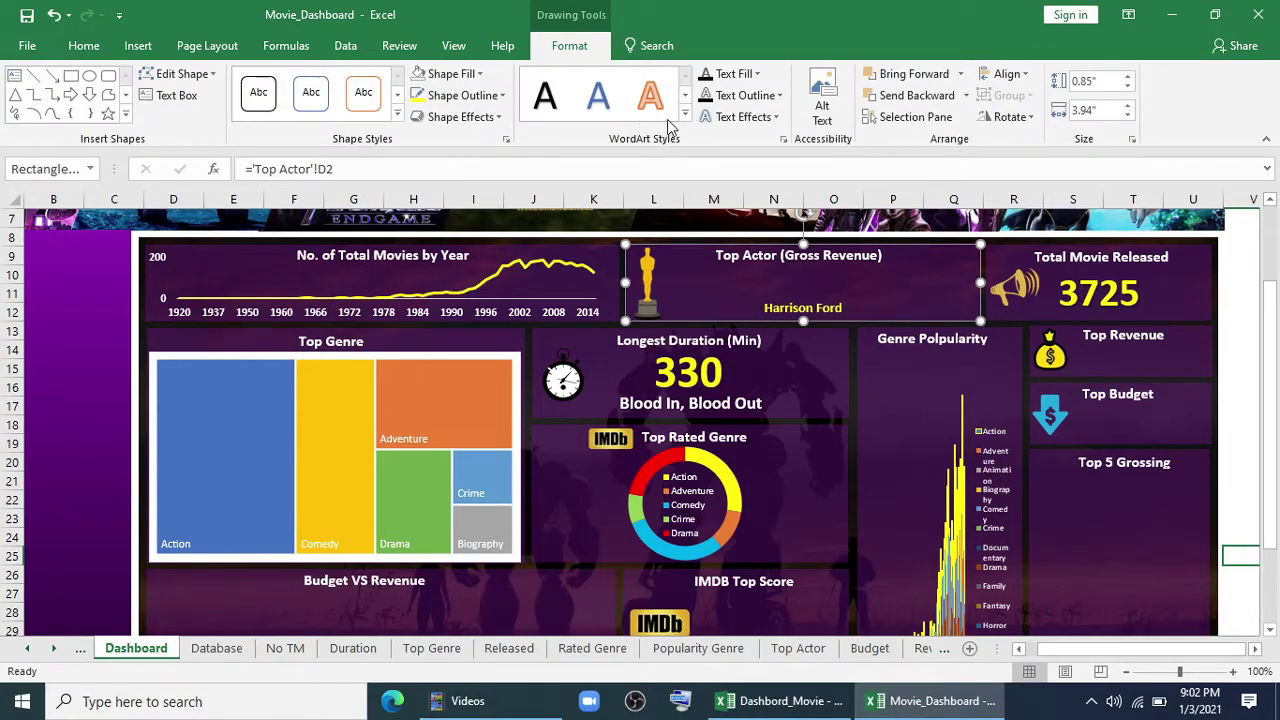
click(740, 116)
key(Escape)
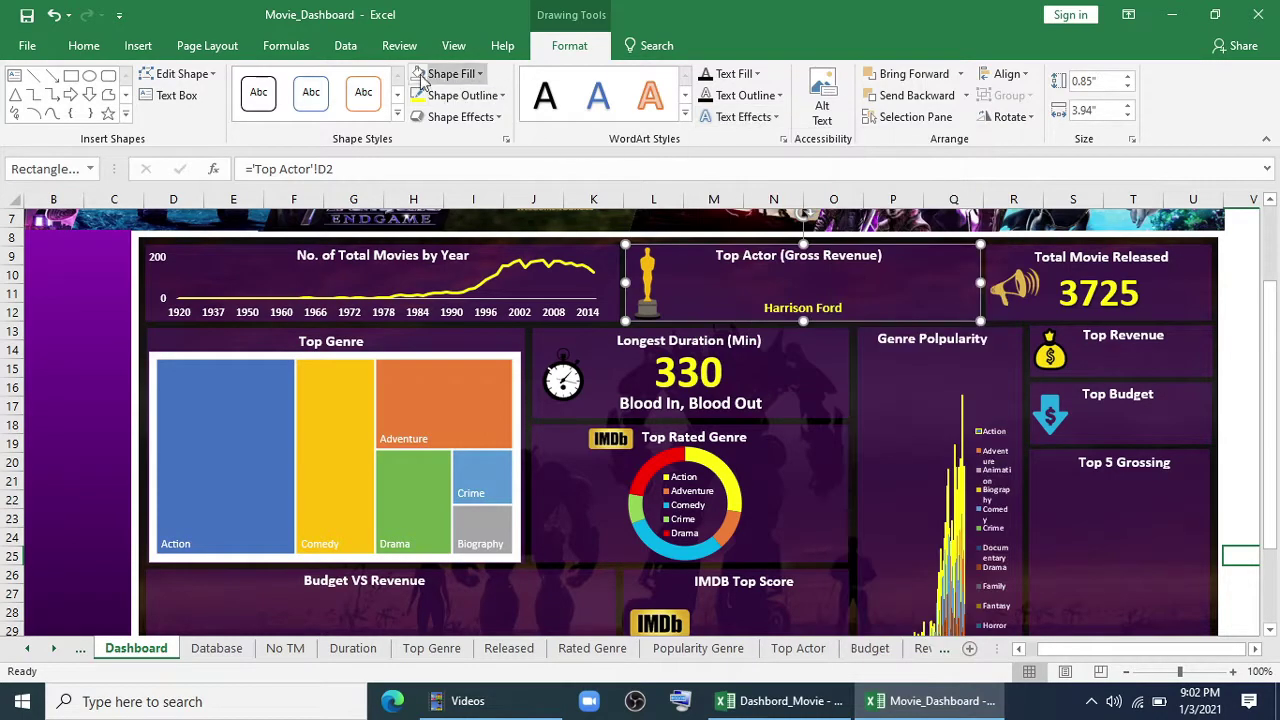
Increase the actor name's font size to 28.
click(84, 46)
click(308, 81)
click(308, 81)
click(308, 81)
click(308, 81)
click(308, 81)
click(308, 81)
Build the Budget sheet's pivot table with Title as rows and the sum of Budget as values.
click(53, 648)
click(53, 648)
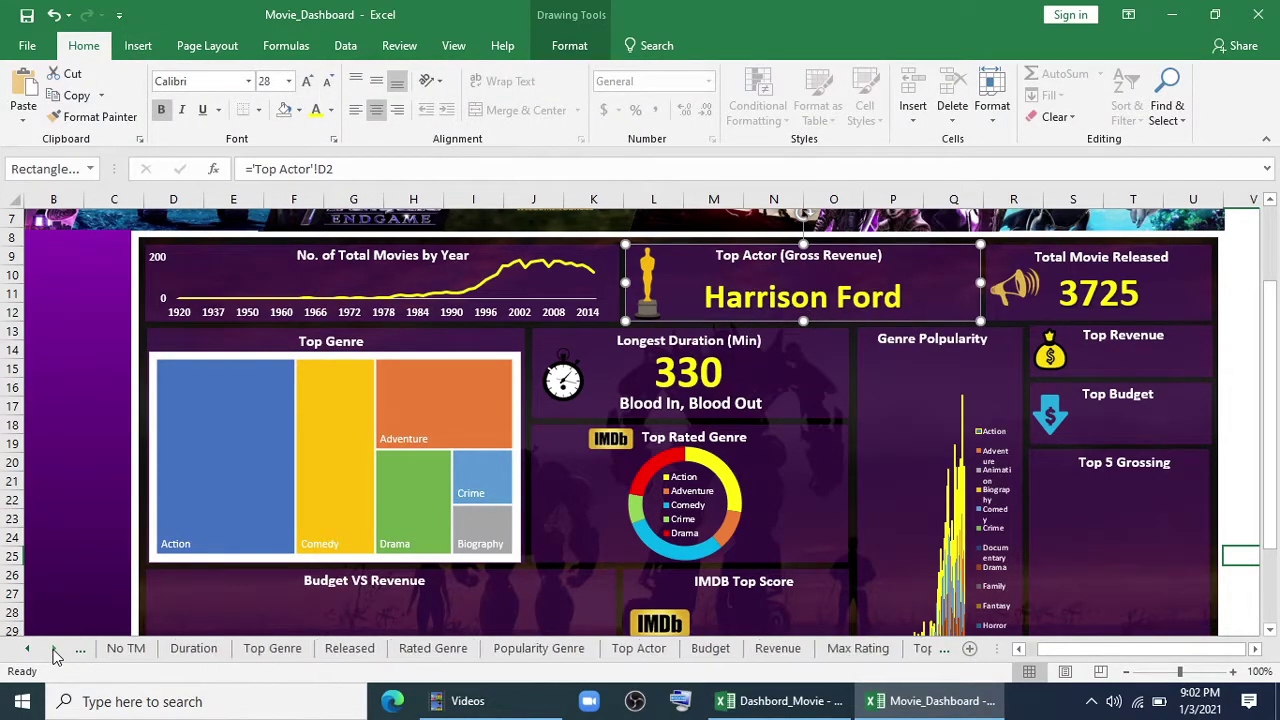
click(55, 651)
click(55, 651)
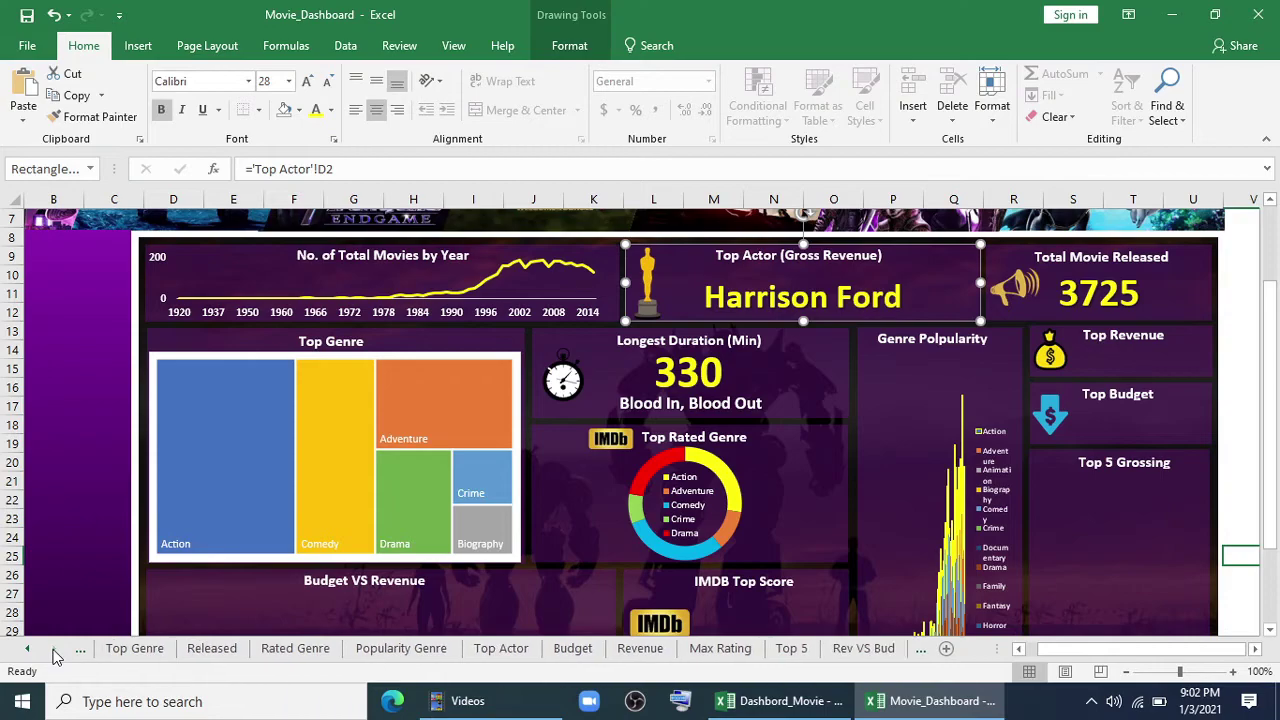
click(573, 648)
click(108, 294)
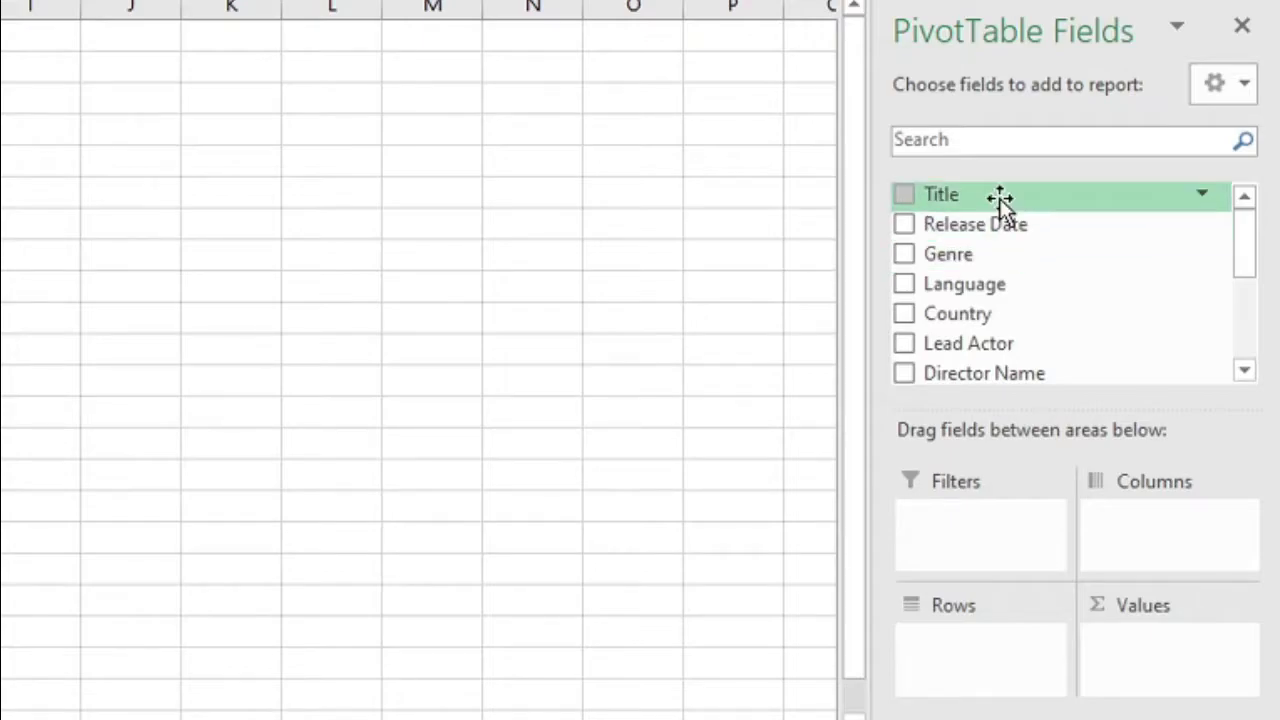
drag(1112, 317, 1220, 599)
drag(1180, 678, 943, 677)
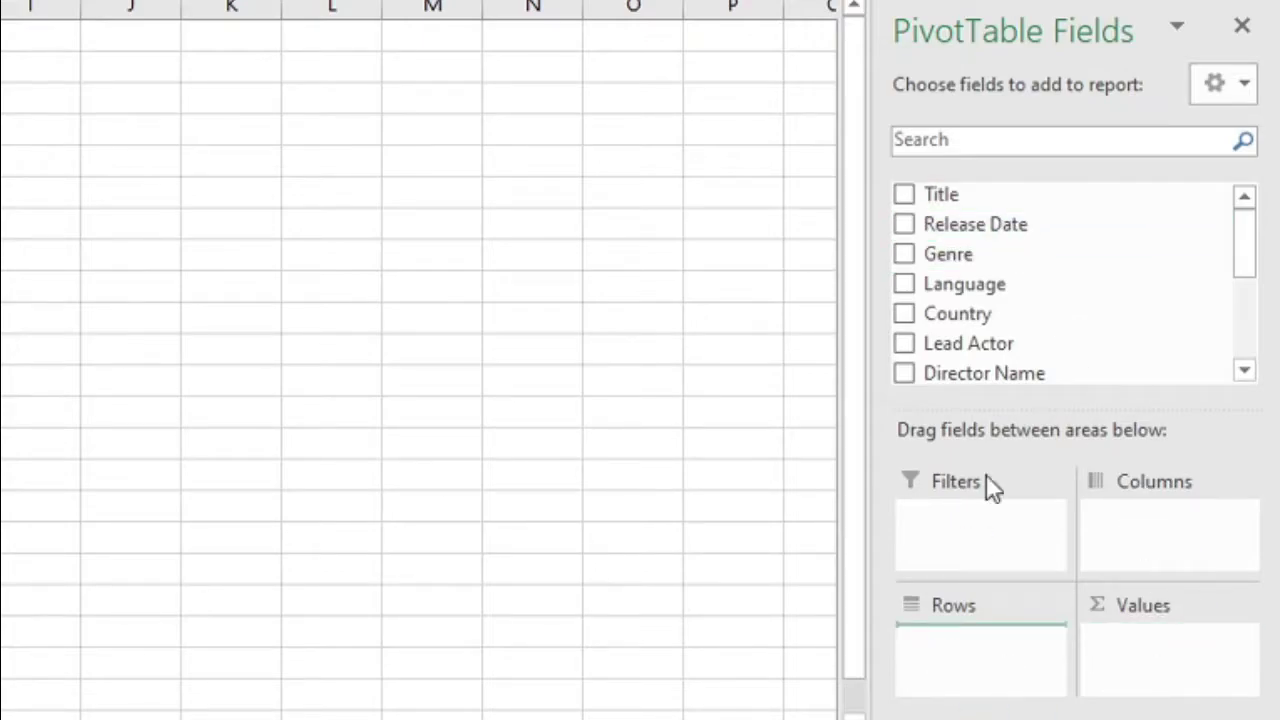
scroll(989, 295, down, 3)
drag(995, 266, 1163, 684)
Filter the Budget pivot table's Title rows to the top 1 item by Sum of Budget.
right_click(238, 296)
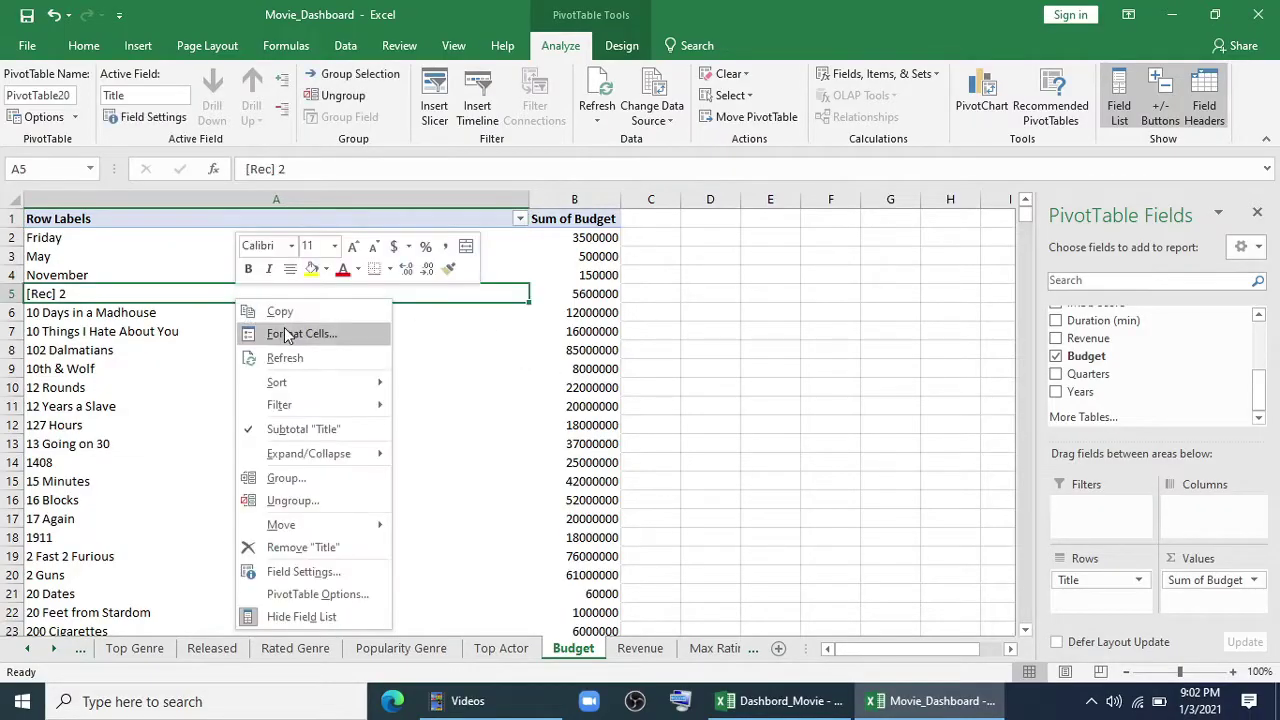
mouse_move(326, 405)
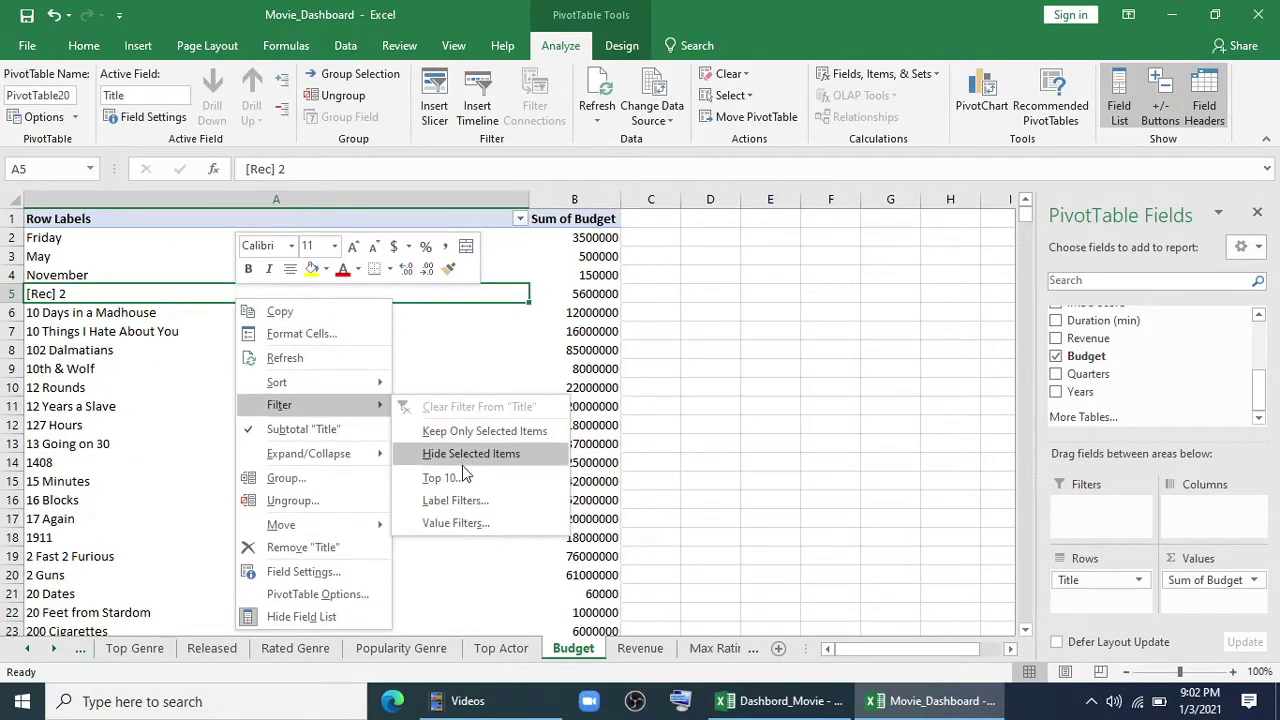
click(440, 474)
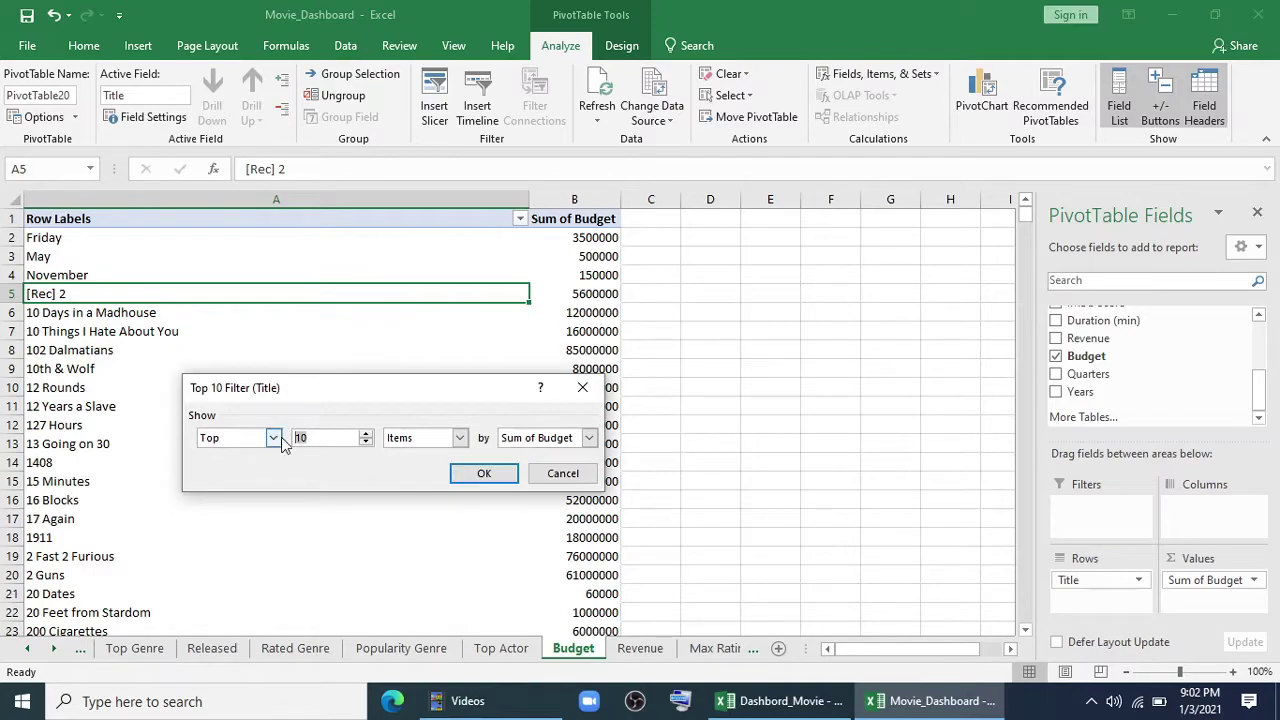
click(499, 479)
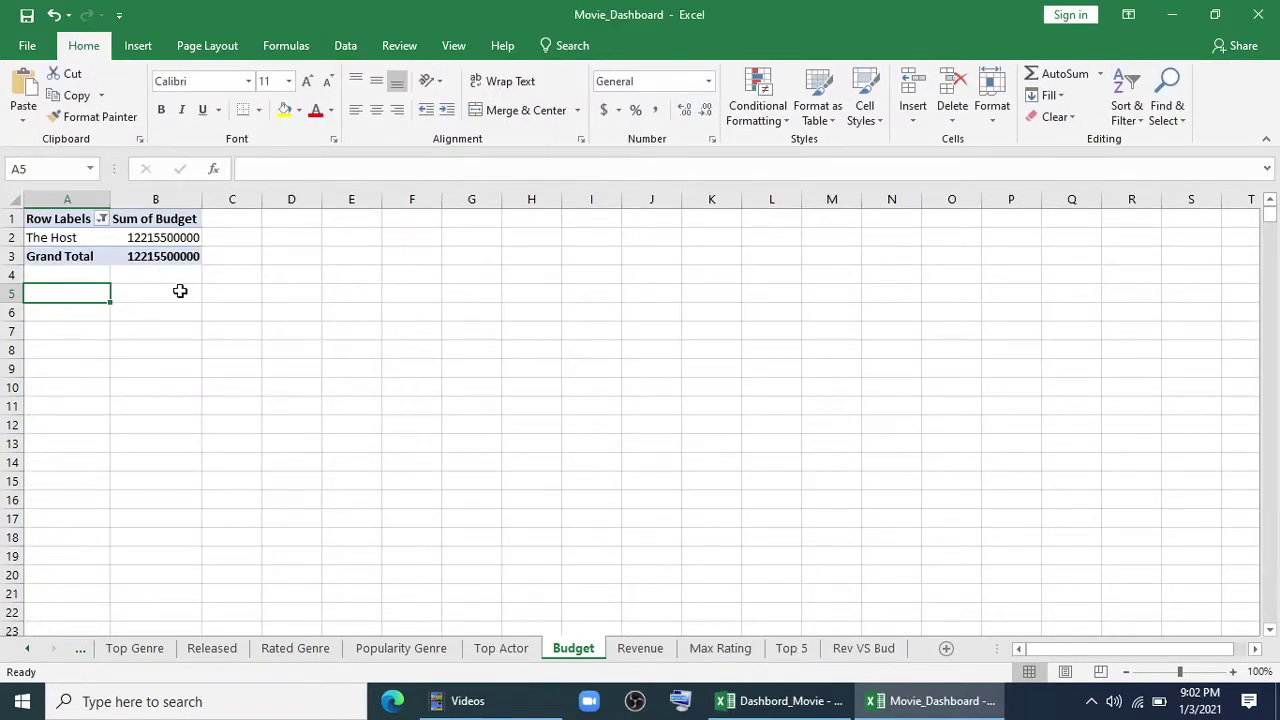
Reference the top-budget title with =A2 in cell D2 and fill the formula across to E2 for the budget.
click(277, 243)
text(=)
click(63, 237)
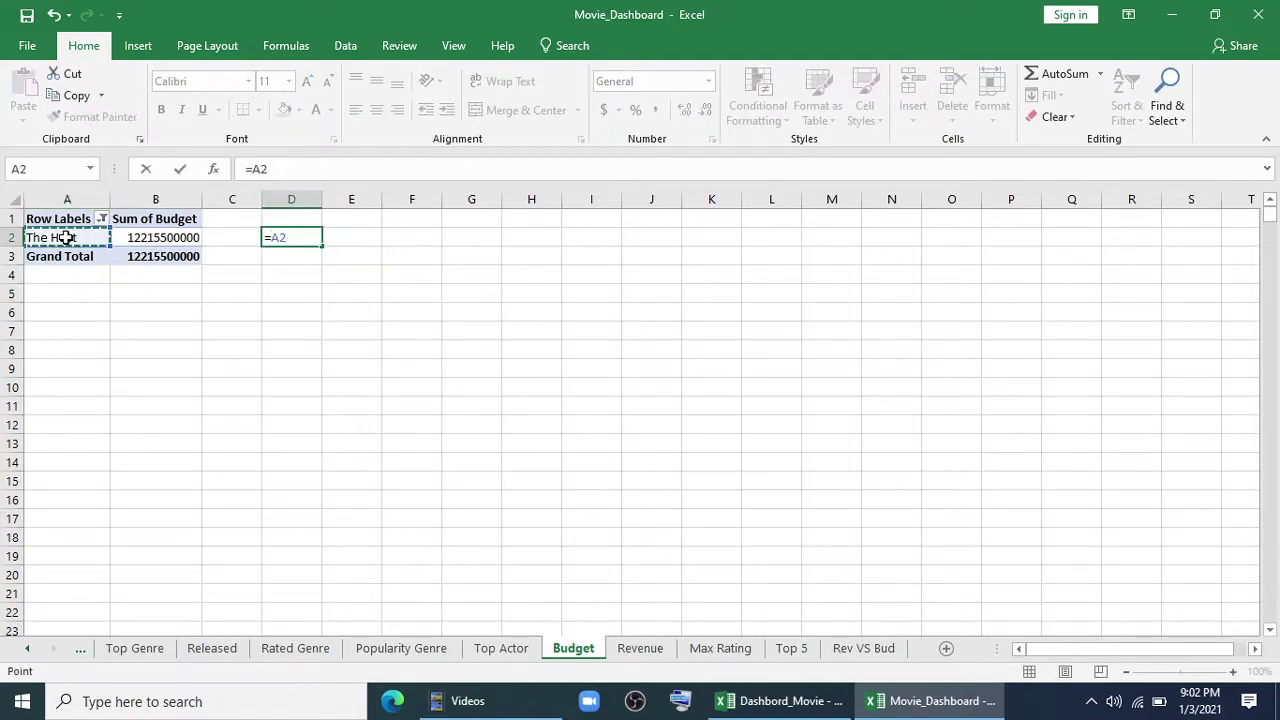
key(Return)
click(288, 237)
drag(321, 246, 360, 245)
click(366, 351)
click(361, 518)
Return to the Dashboard sheet and select the Top Budget panel's rectangle.
click(27, 648)
click(27, 650)
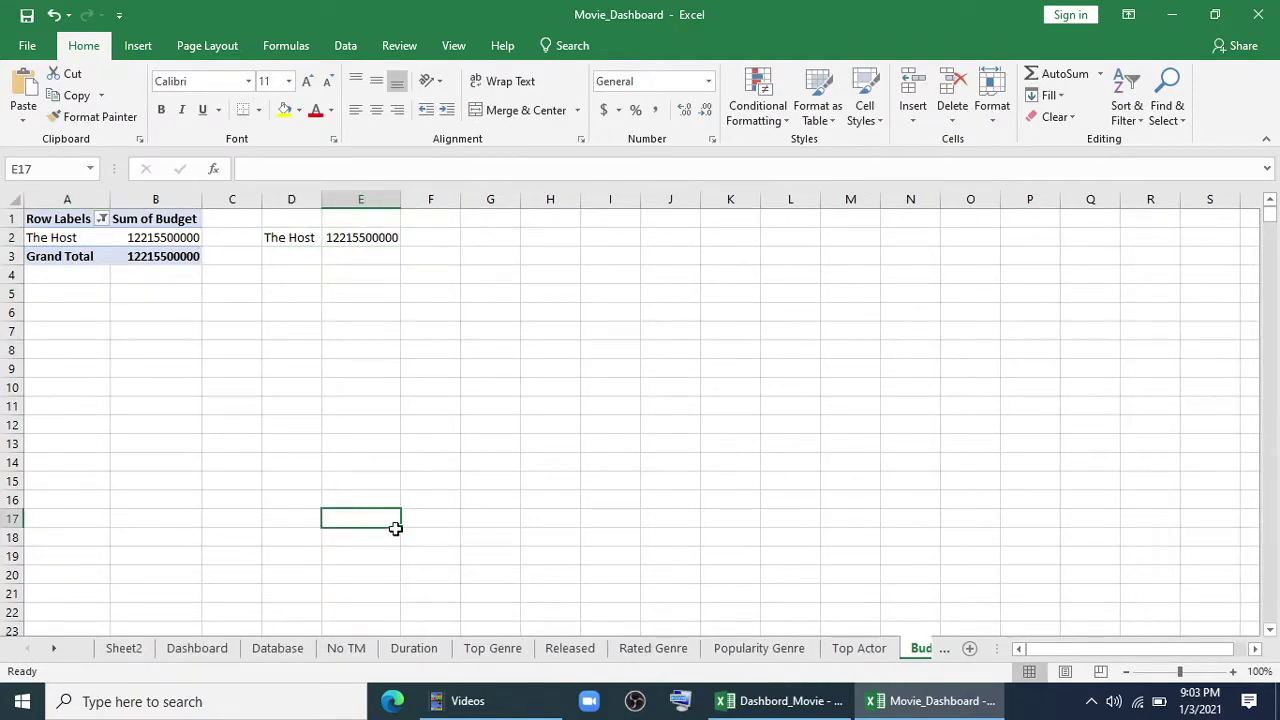
click(196, 648)
scroll(1110, 422, up, 2)
scroll(1110, 422, down, 1)
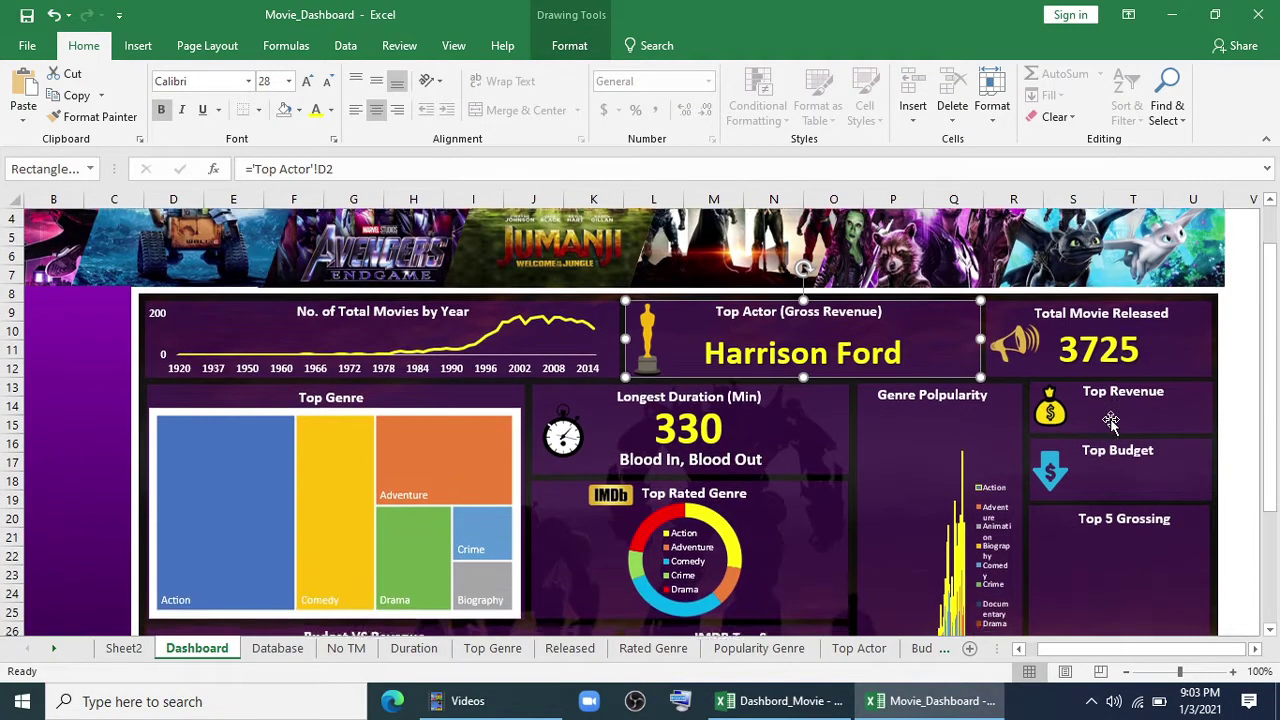
scroll(1110, 422, down, 1)
click(1138, 418)
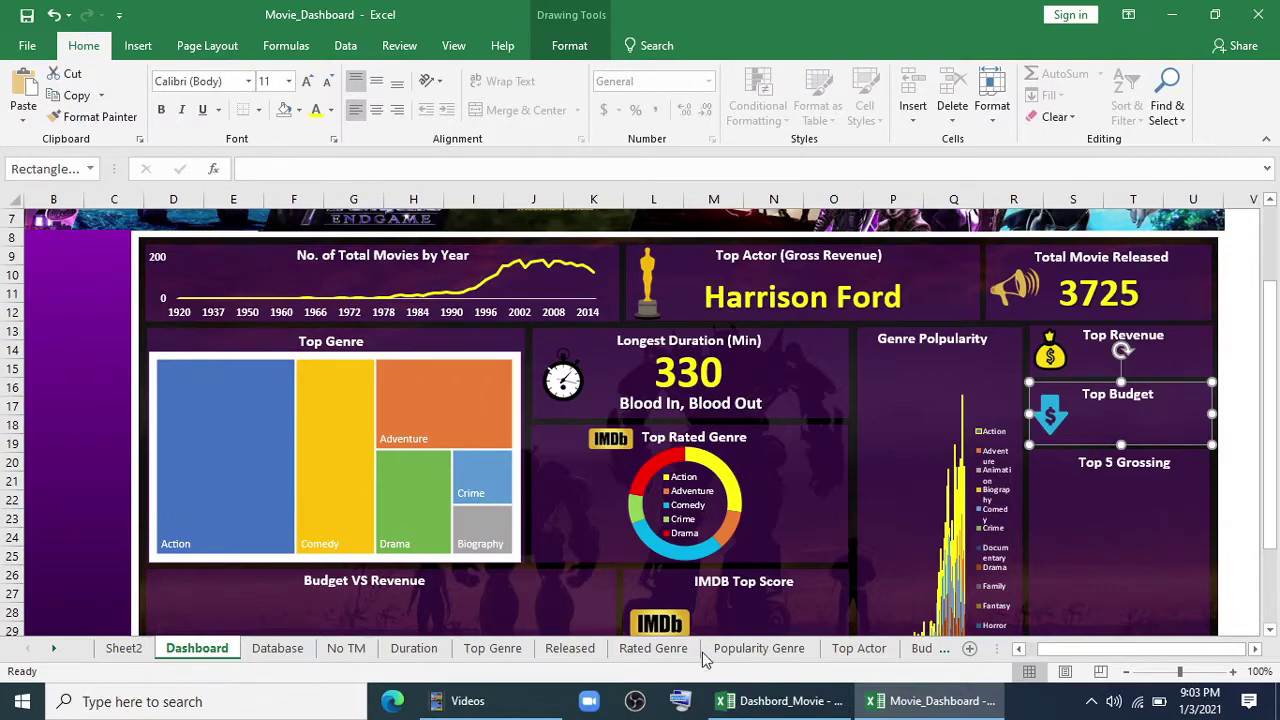
Link the Top Budget panel to cell E2 of the Budget sheet and align its text vertically to the middle.
click(327, 165)
text(=)
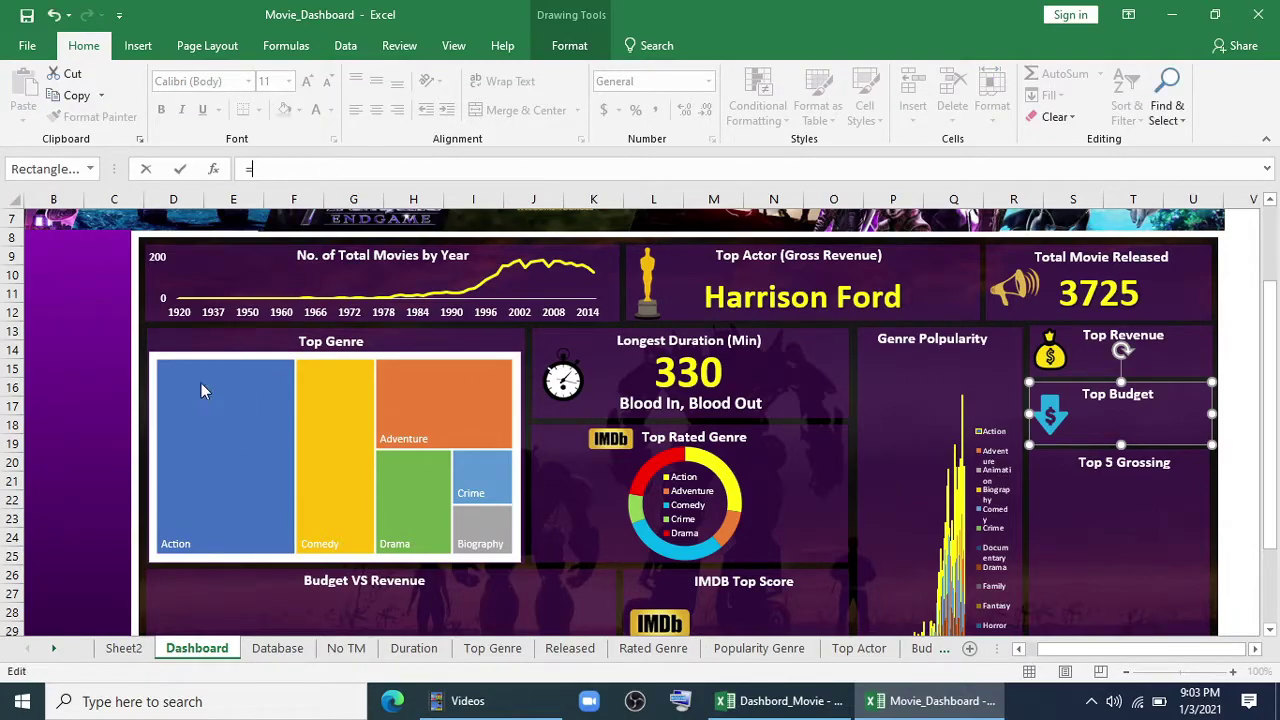
click(47, 651)
click(720, 648)
click(555, 650)
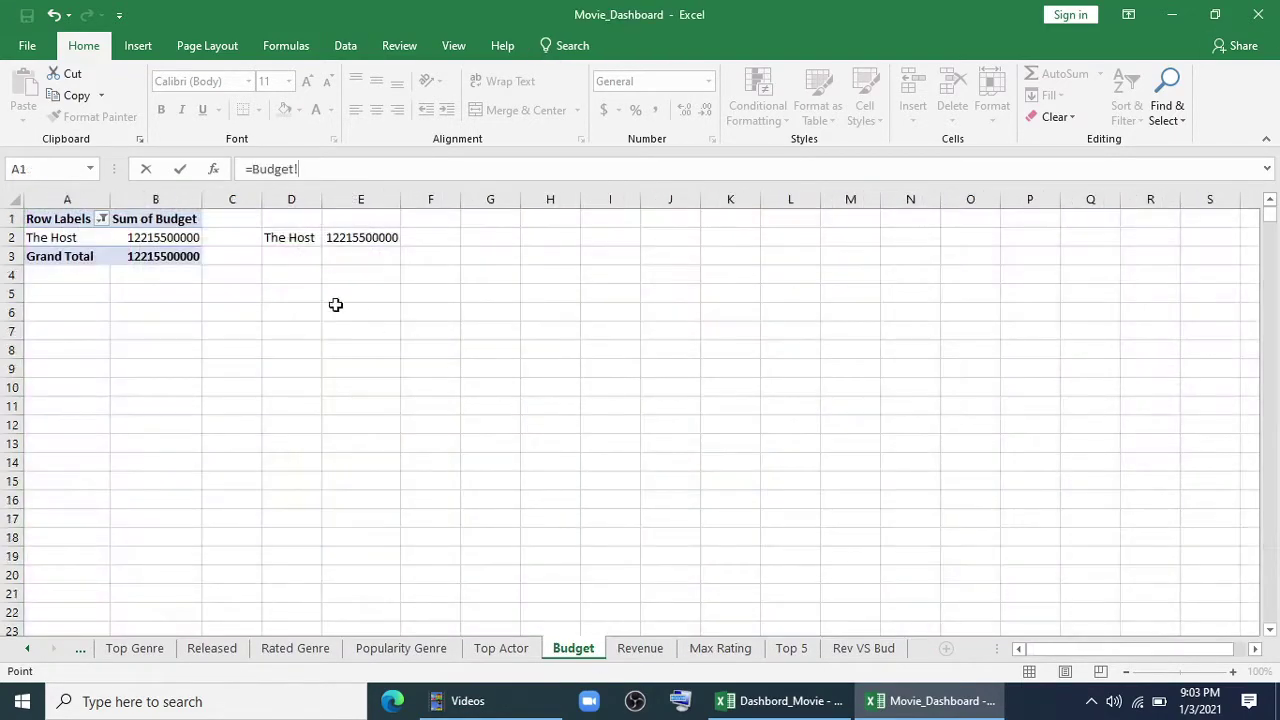
click(341, 237)
key(Return)
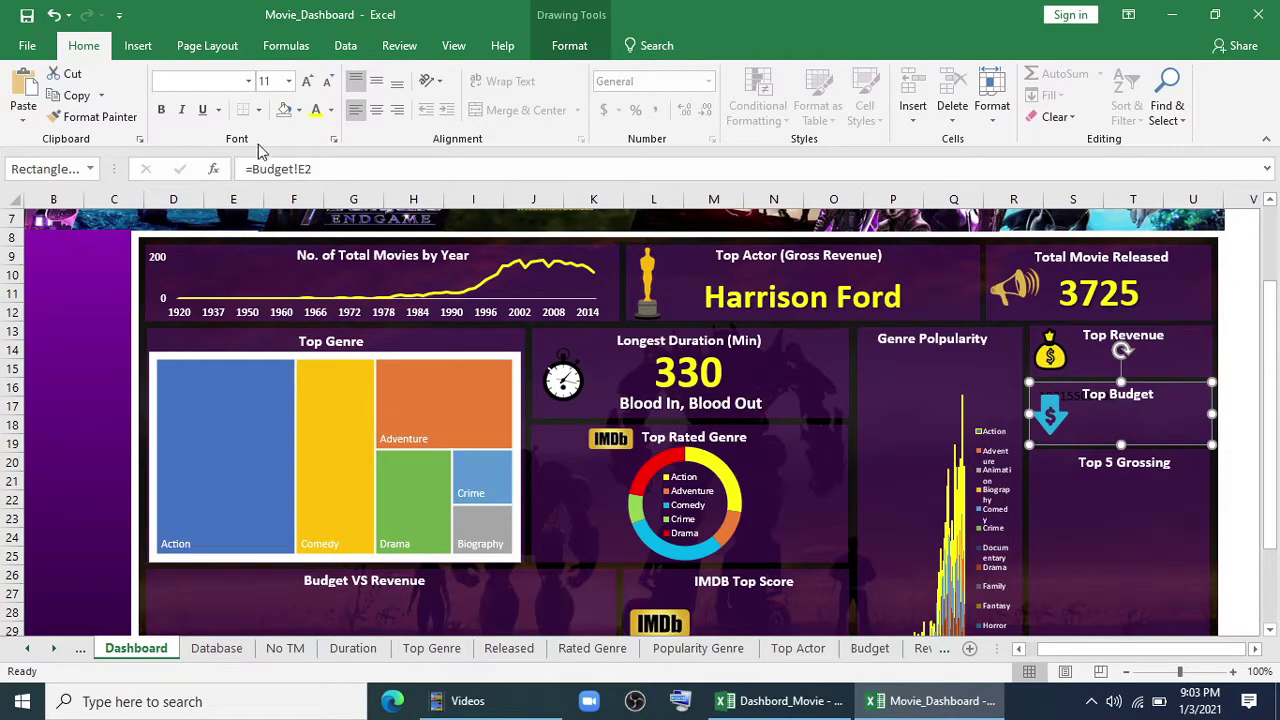
click(376, 82)
Replace the Top Budget panel's link with a reference to cell D2 of the Budget sheet.
drag(312, 169, 244, 169)
text(=)
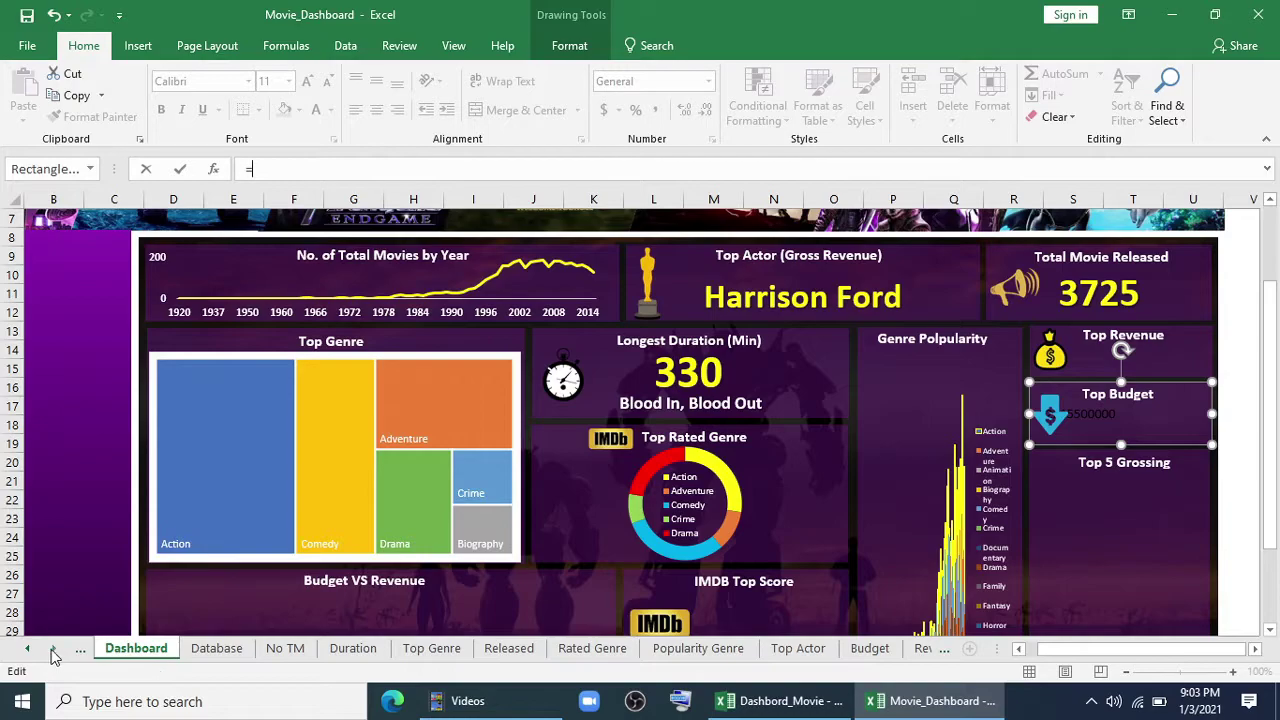
click(869, 648)
click(279, 241)
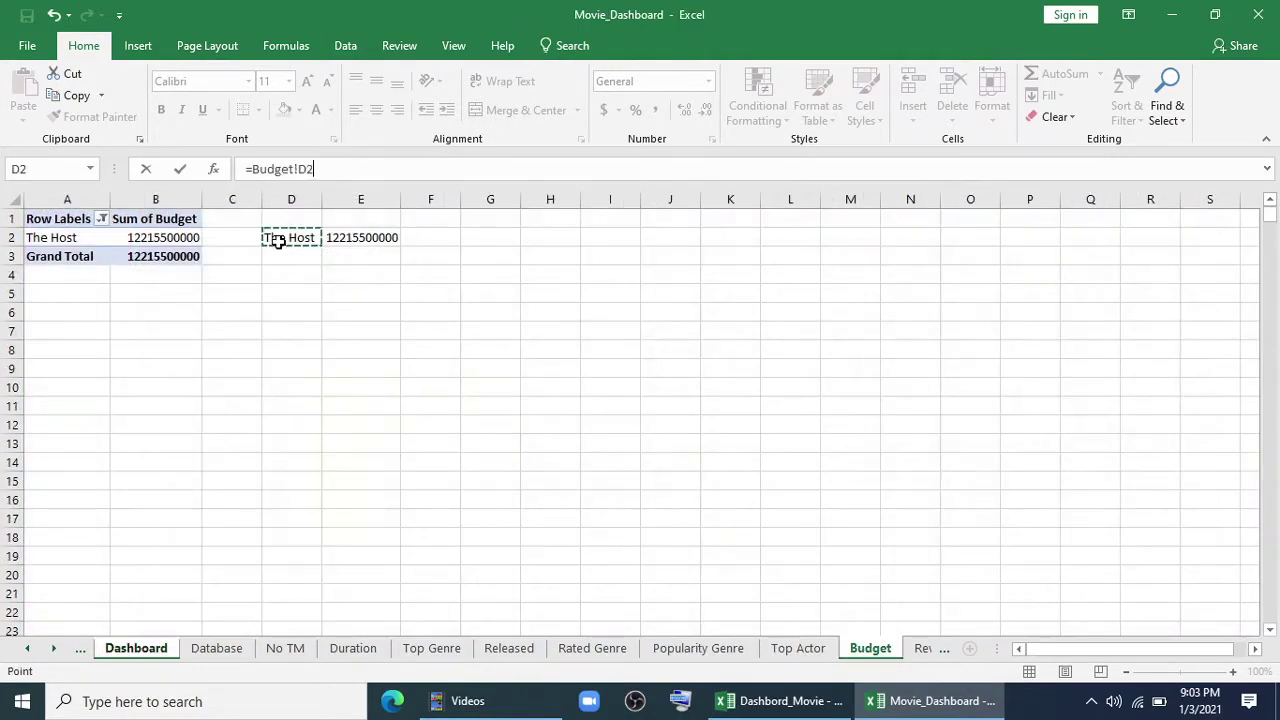
key(Return)
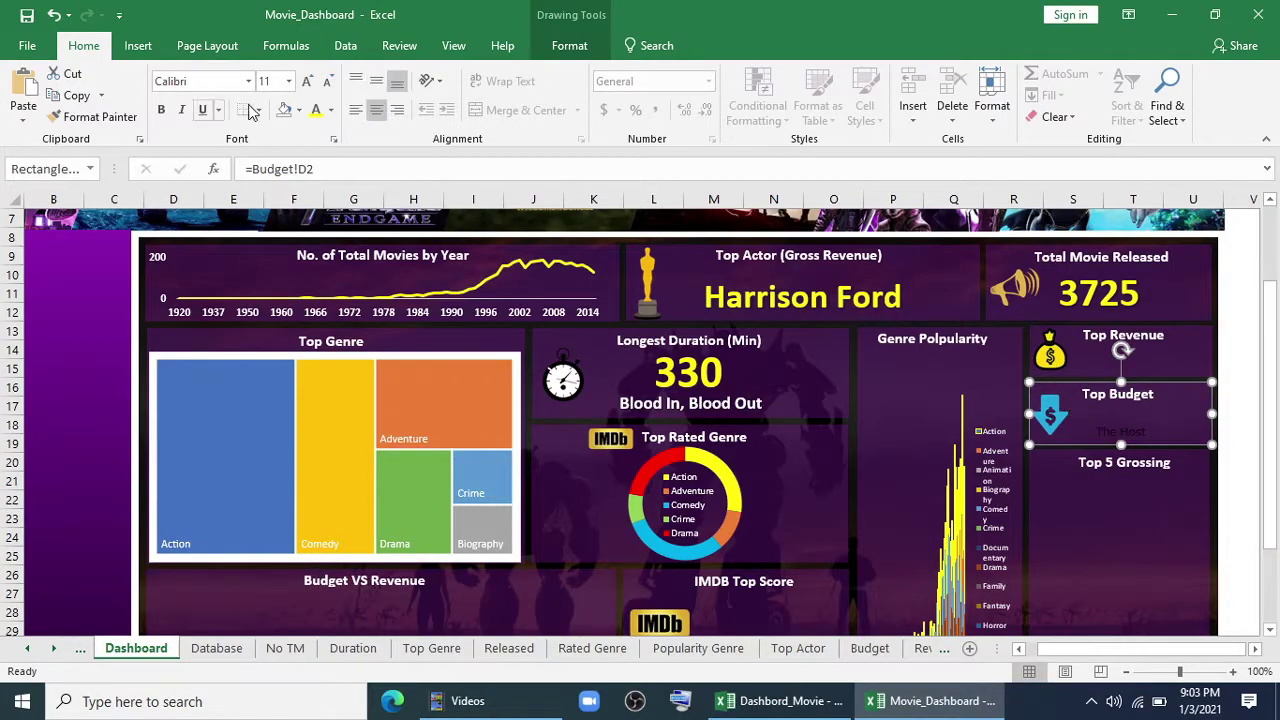
Format the movie title in the Top Budget panel as white, bold, size 12 text.
click(331, 110)
click(280, 160)
click(161, 110)
click(307, 81)
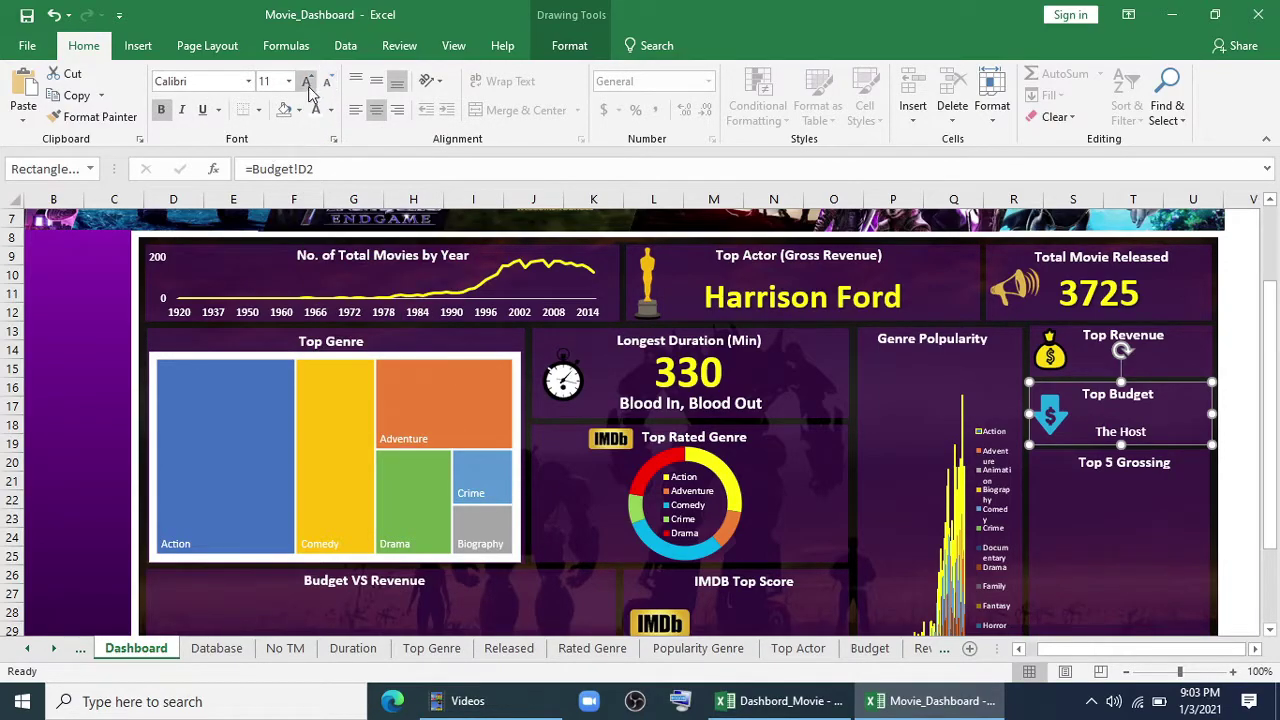
click(309, 88)
click(326, 82)
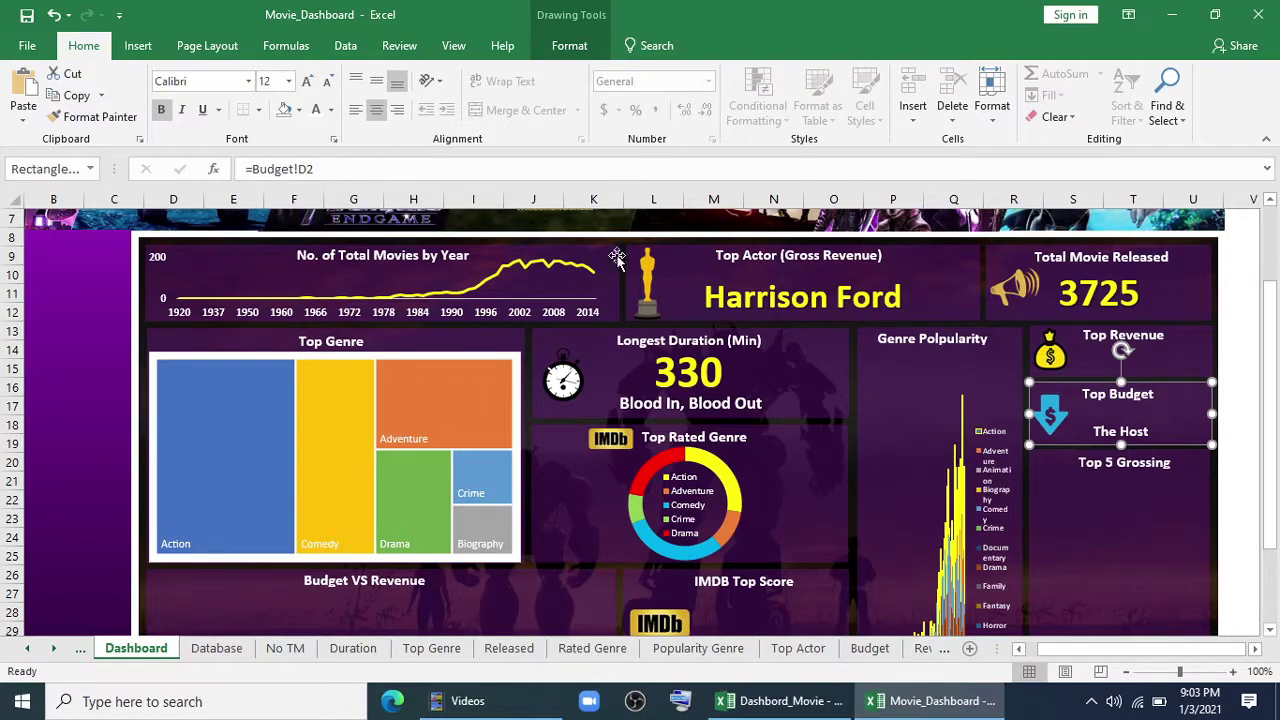
Copy the Longest Duration value's text box onto the Top Budget panel and reduce its font size to 16.
click(709, 376)
drag(731, 386, 1170, 435)
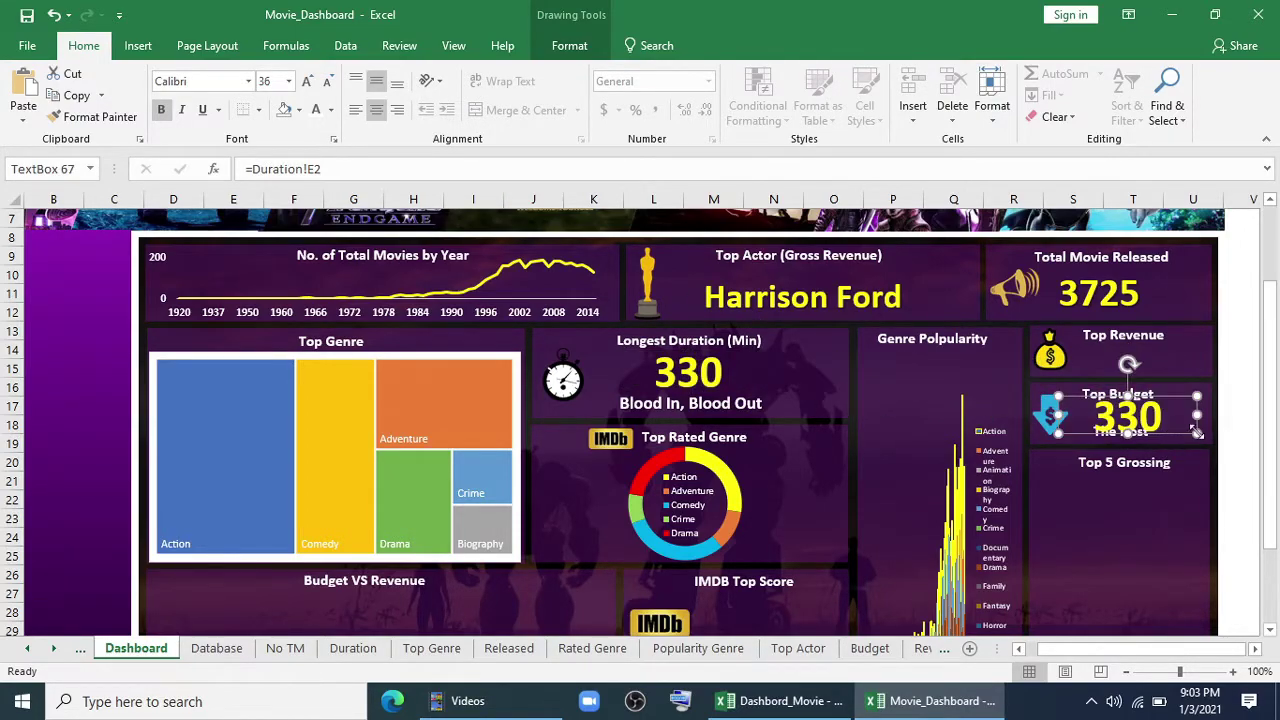
click(327, 81)
click(327, 81)
click(327, 81)
click(327, 81)
click(327, 81)
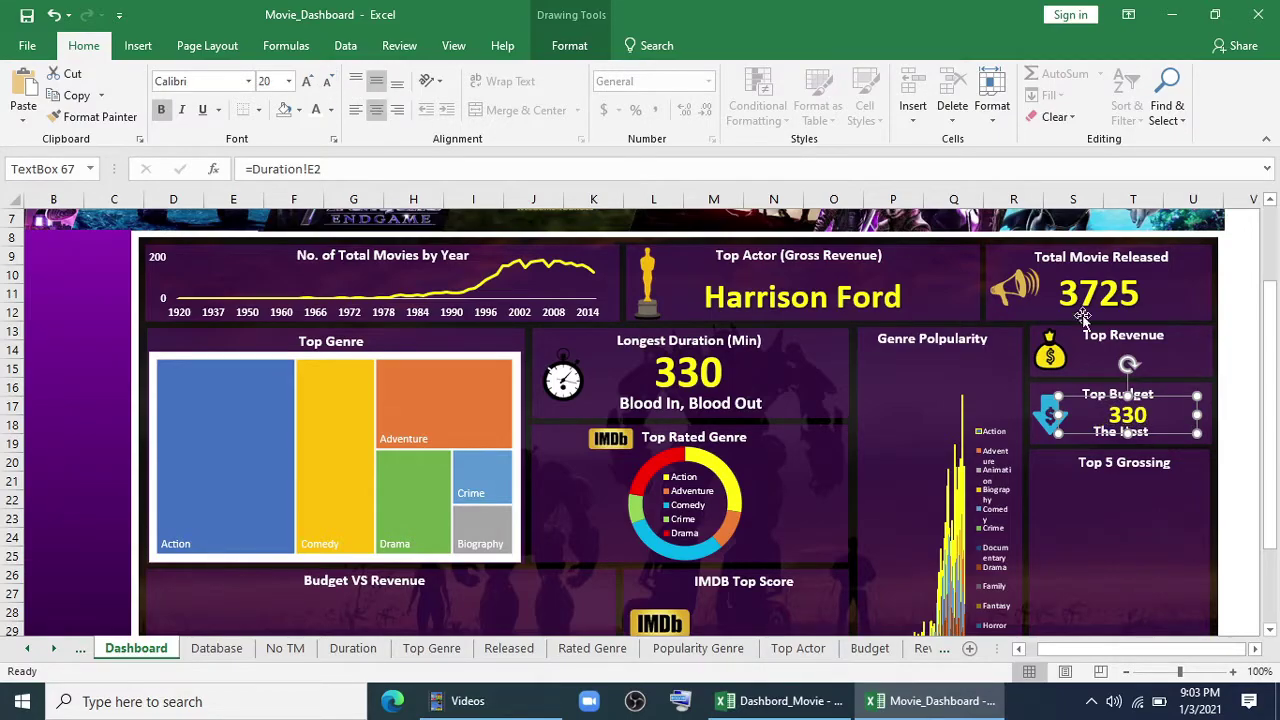
drag(1158, 430, 1150, 429)
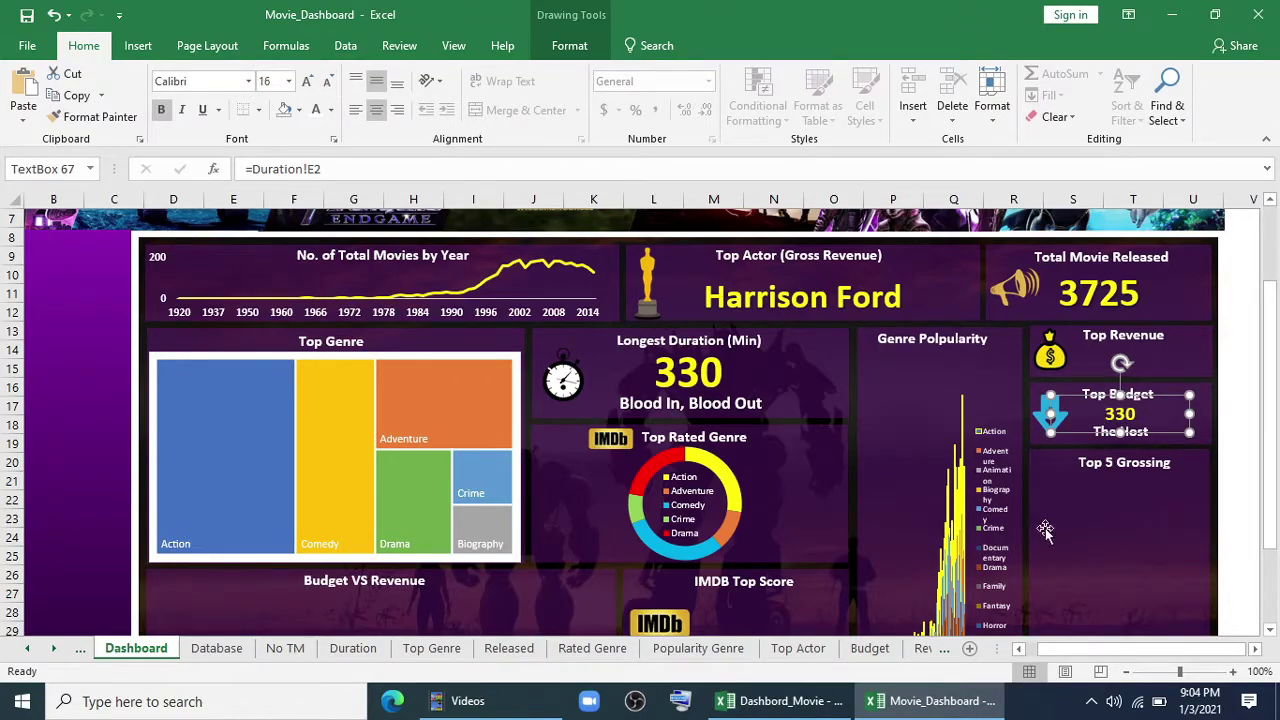
Link the copied text box to cell E2 of the Budget sheet and make its text yellow and bold.
triple_click(380, 168)
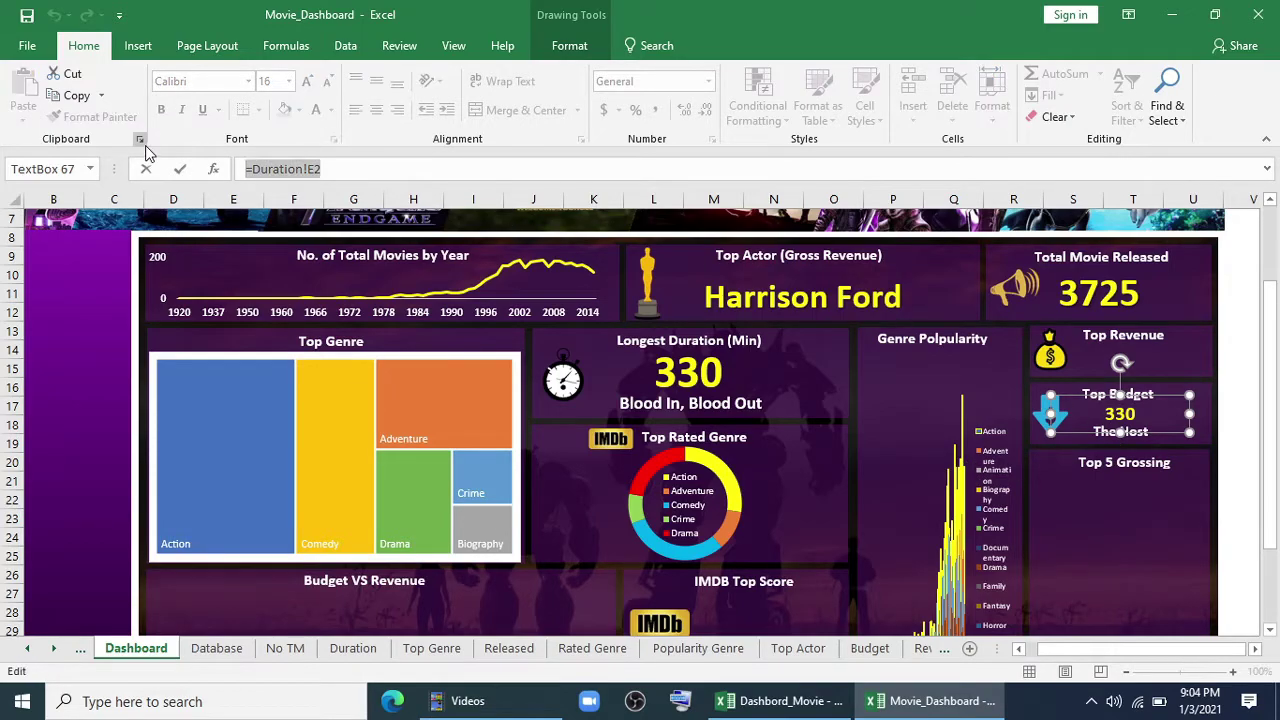
text(=)
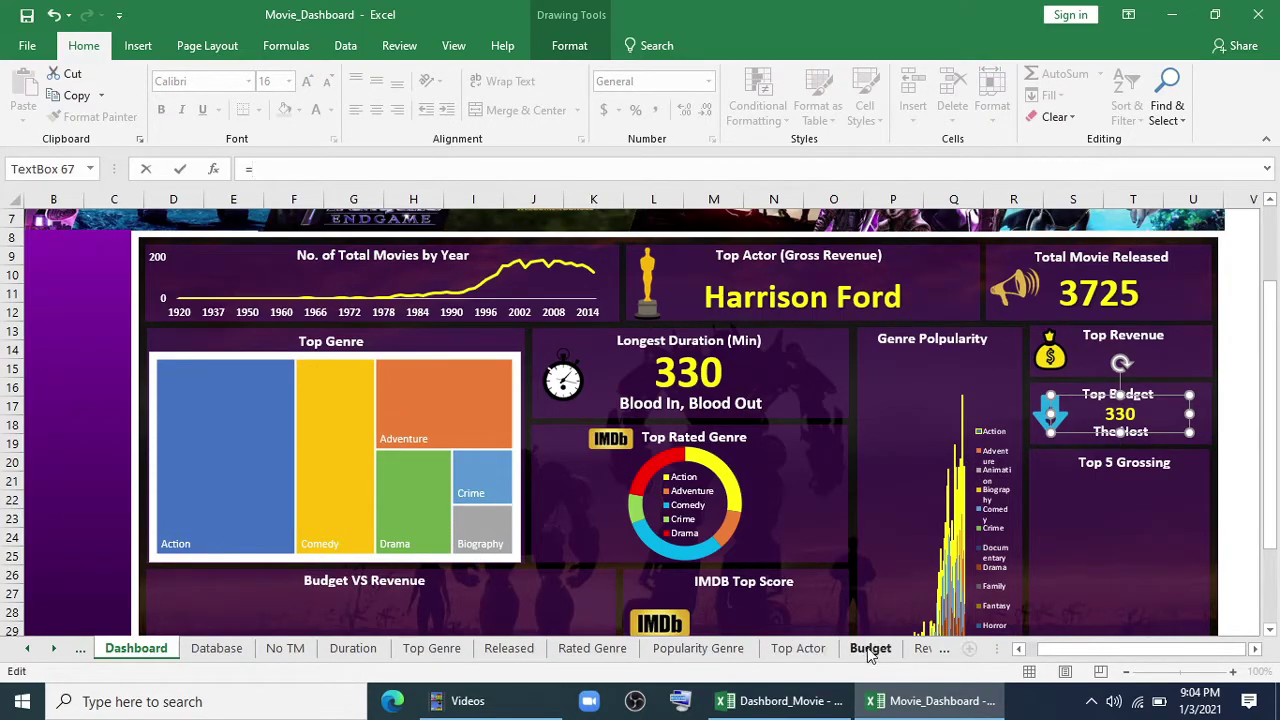
click(870, 649)
click(365, 240)
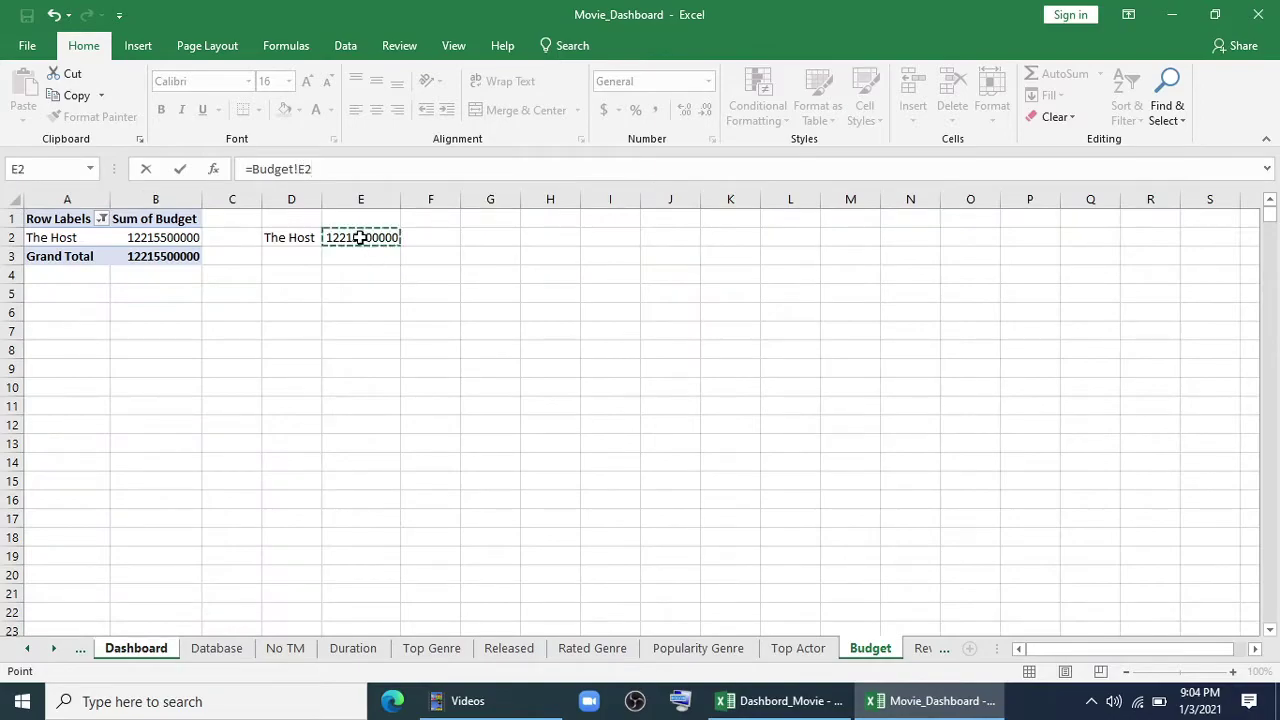
key(Return)
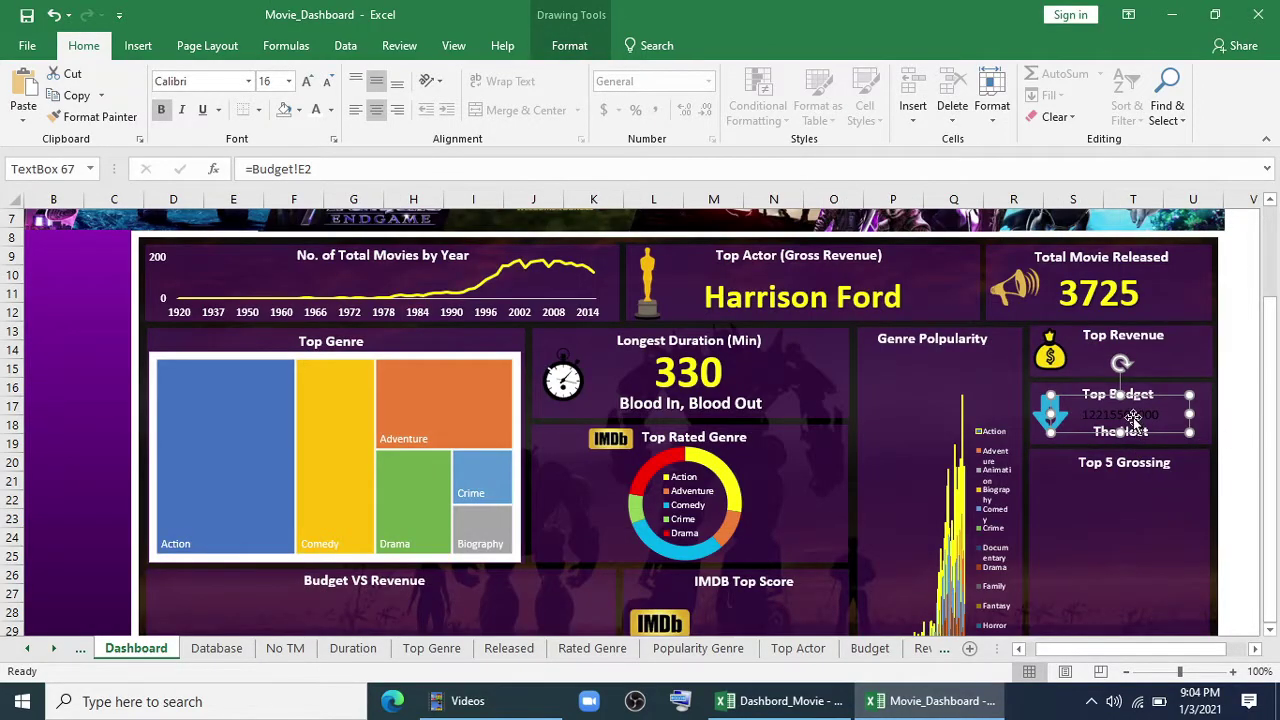
click(331, 110)
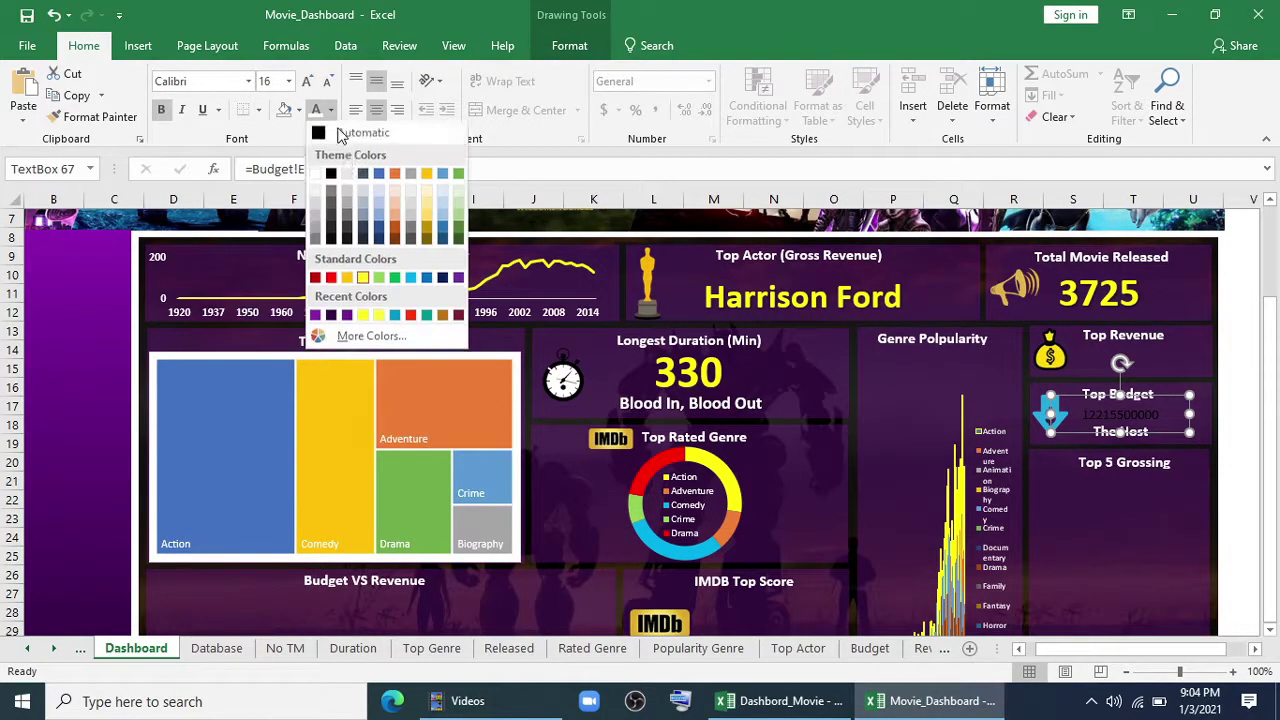
click(363, 279)
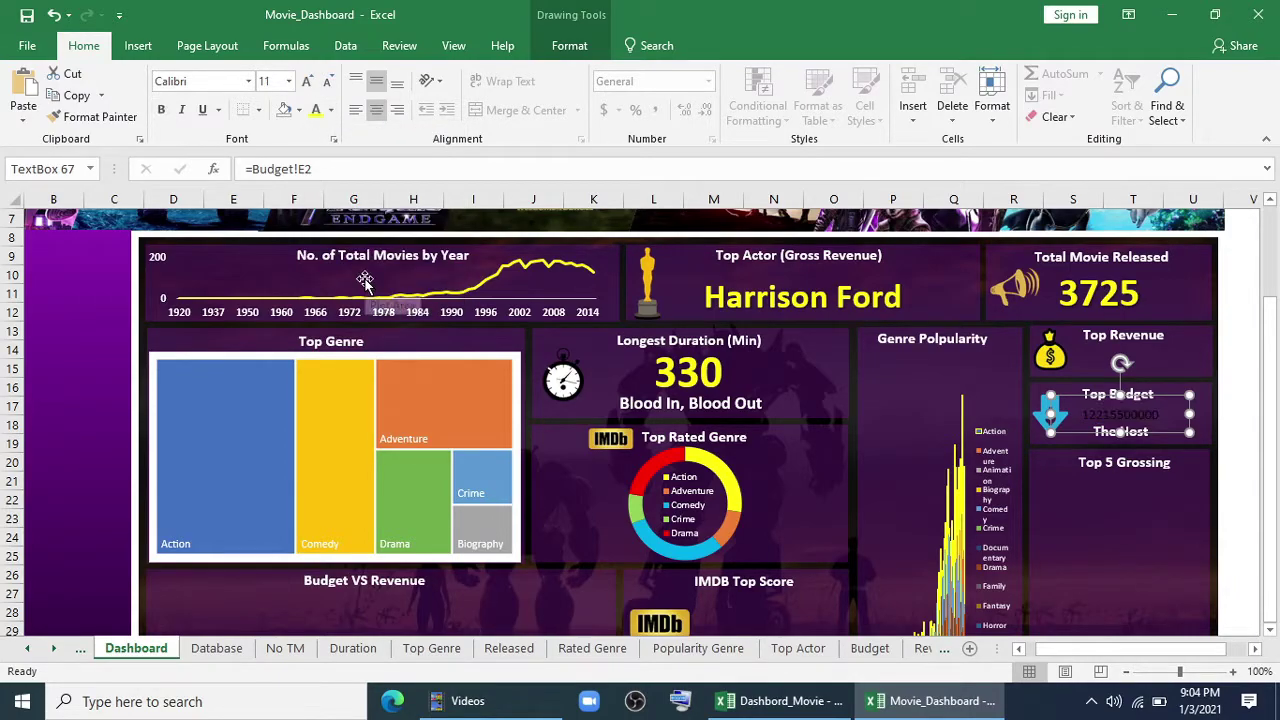
click(161, 110)
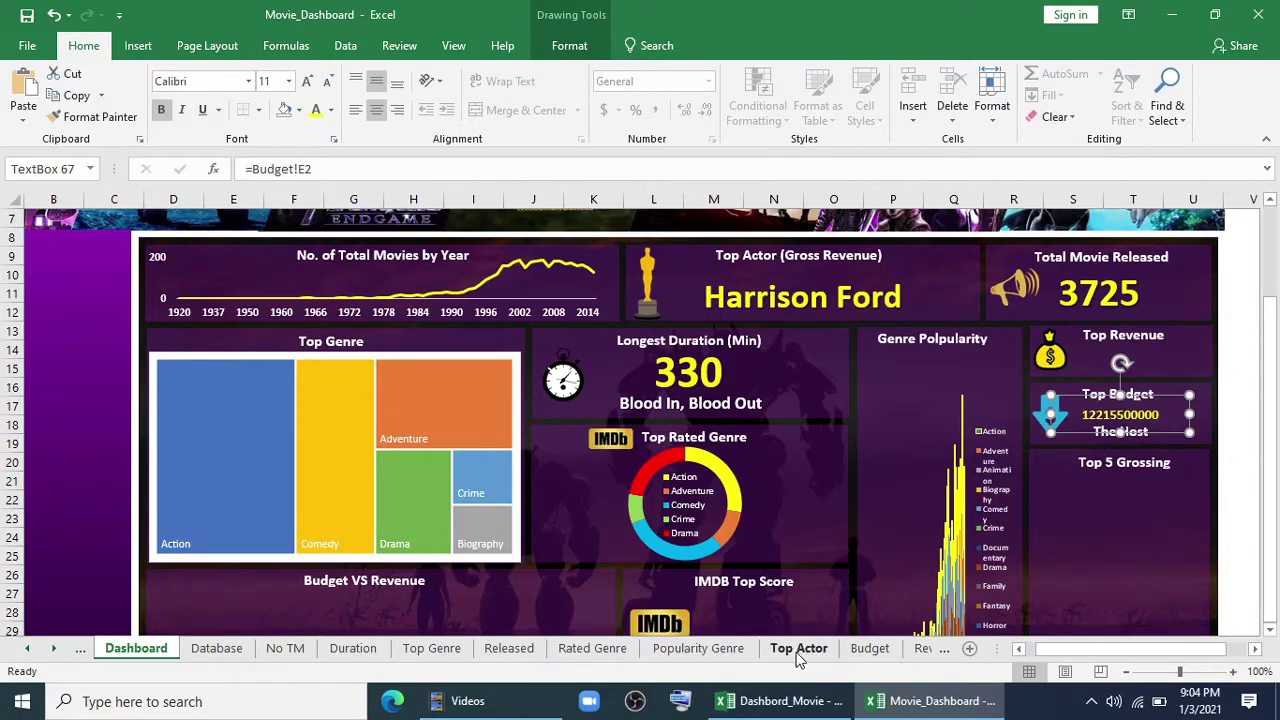
Apply the custom number format 0.00,,, "B" to cell E2 of the Budget sheet.
click(870, 648)
right_click(361, 237)
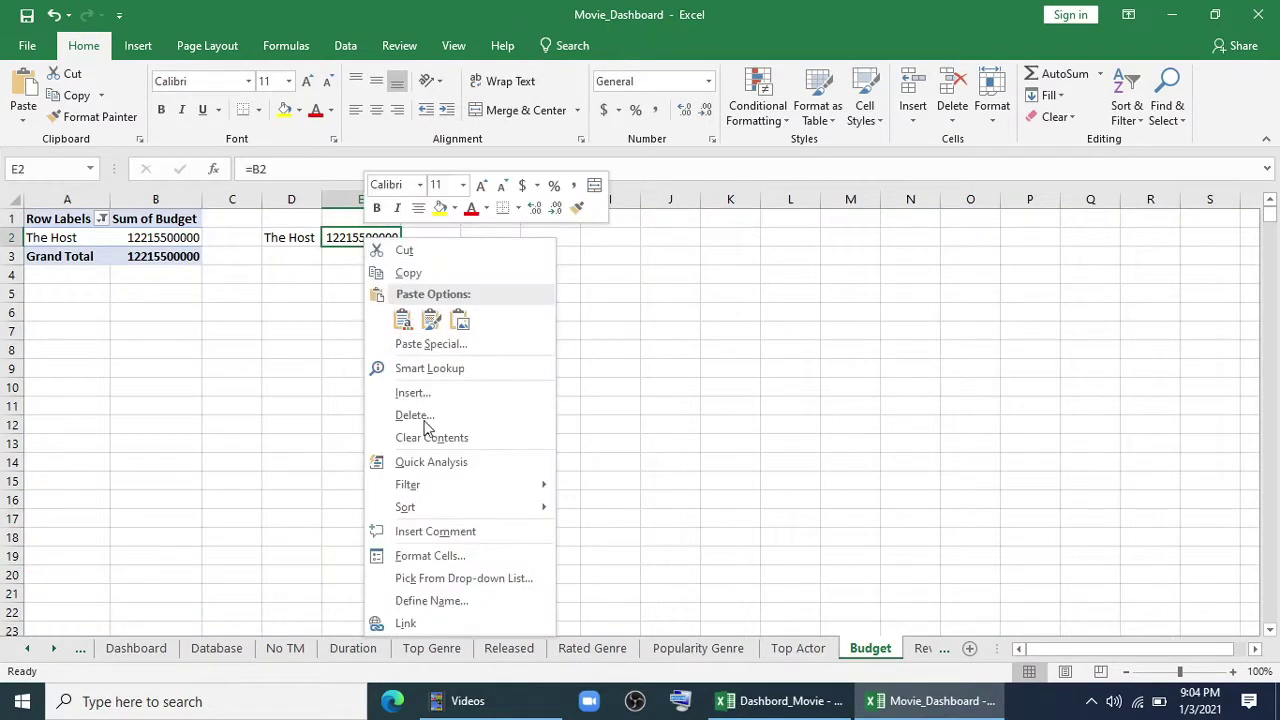
key(Escape)
key(ctrl+1)
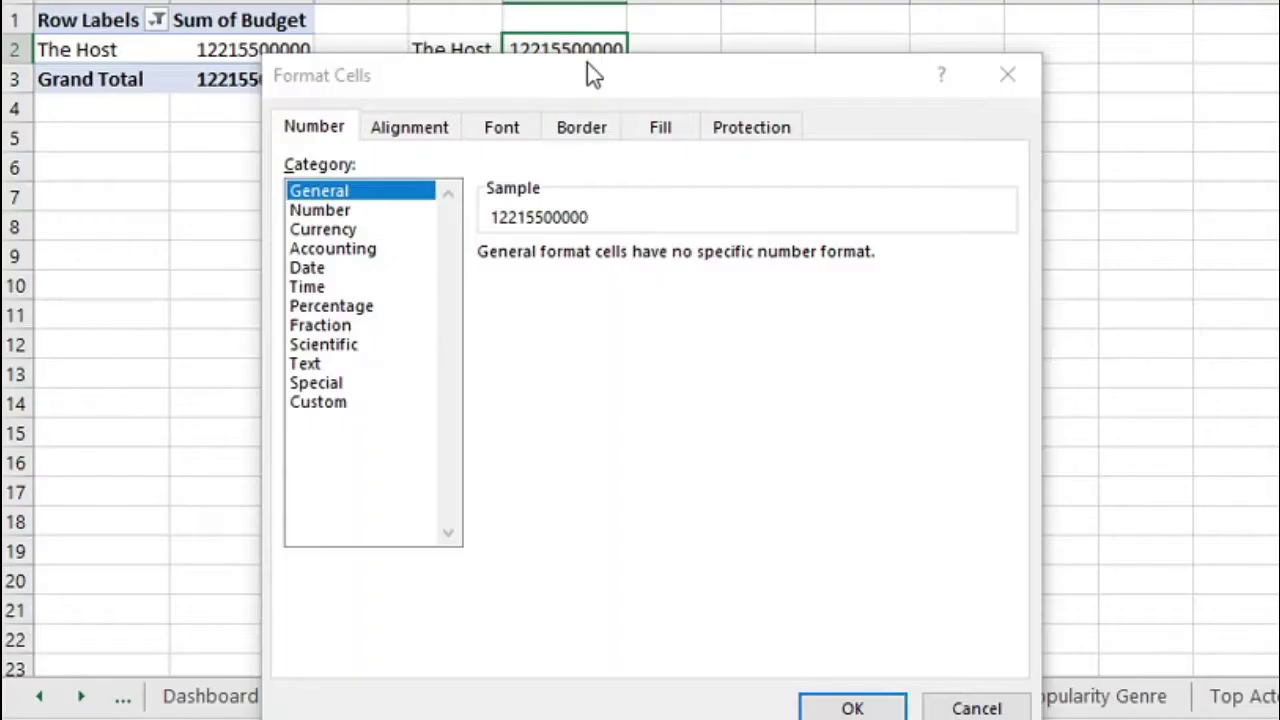
click(330, 403)
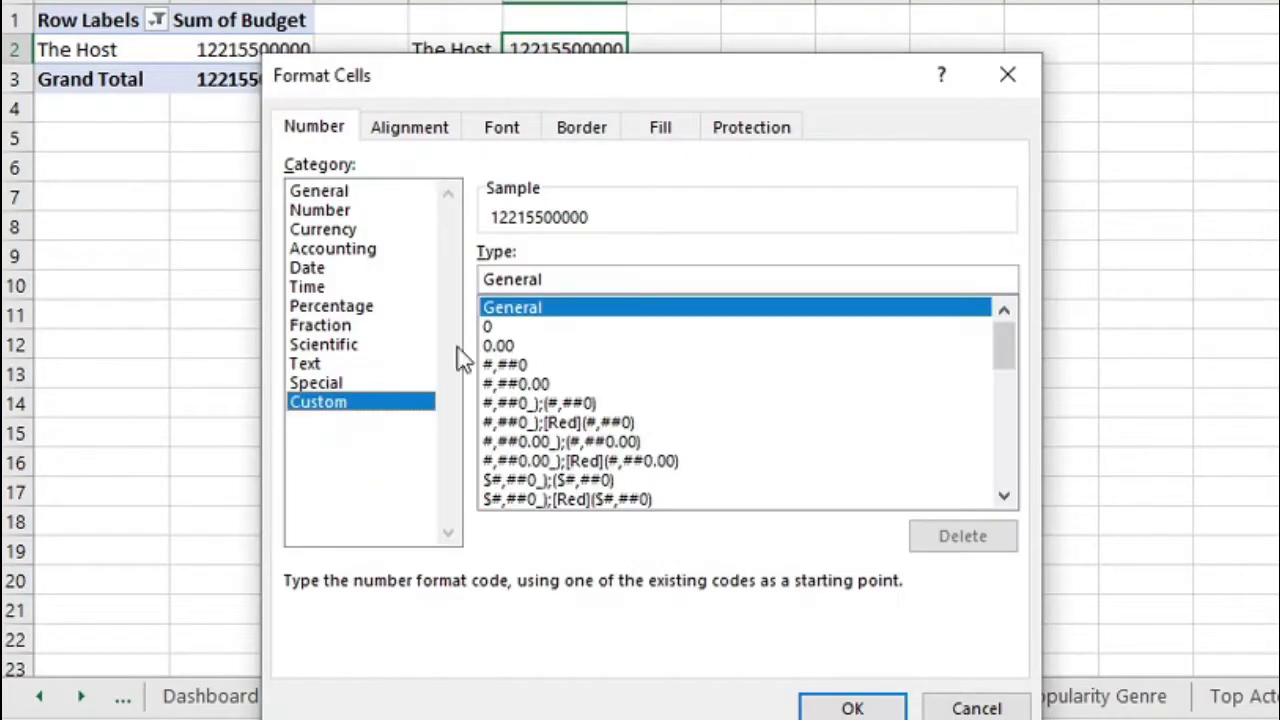
double_click(558, 285)
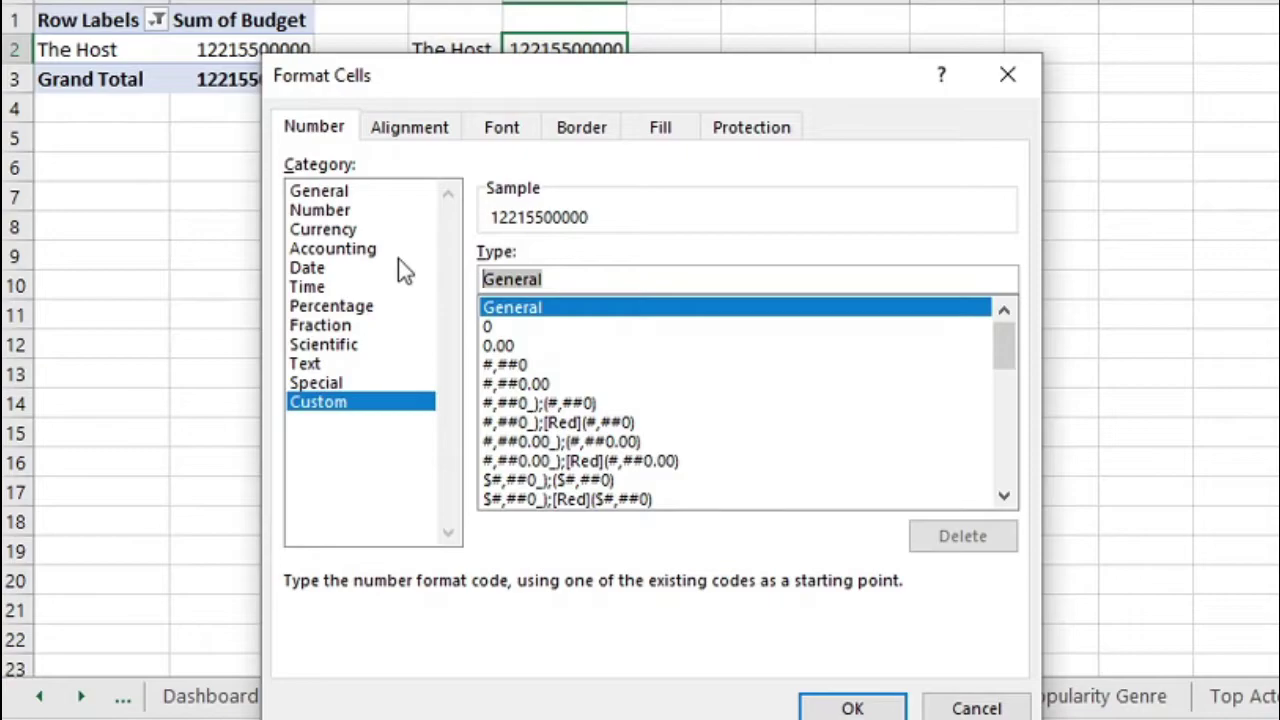
text(0.00)
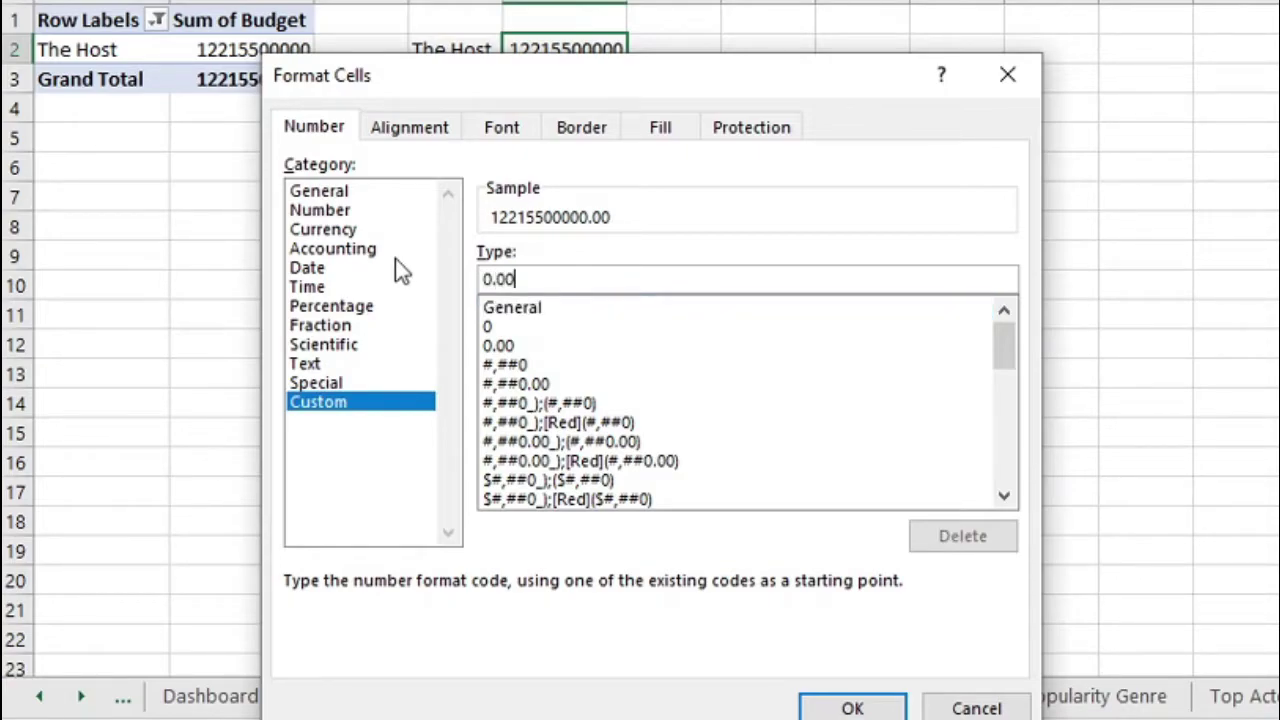
text(,,, ")
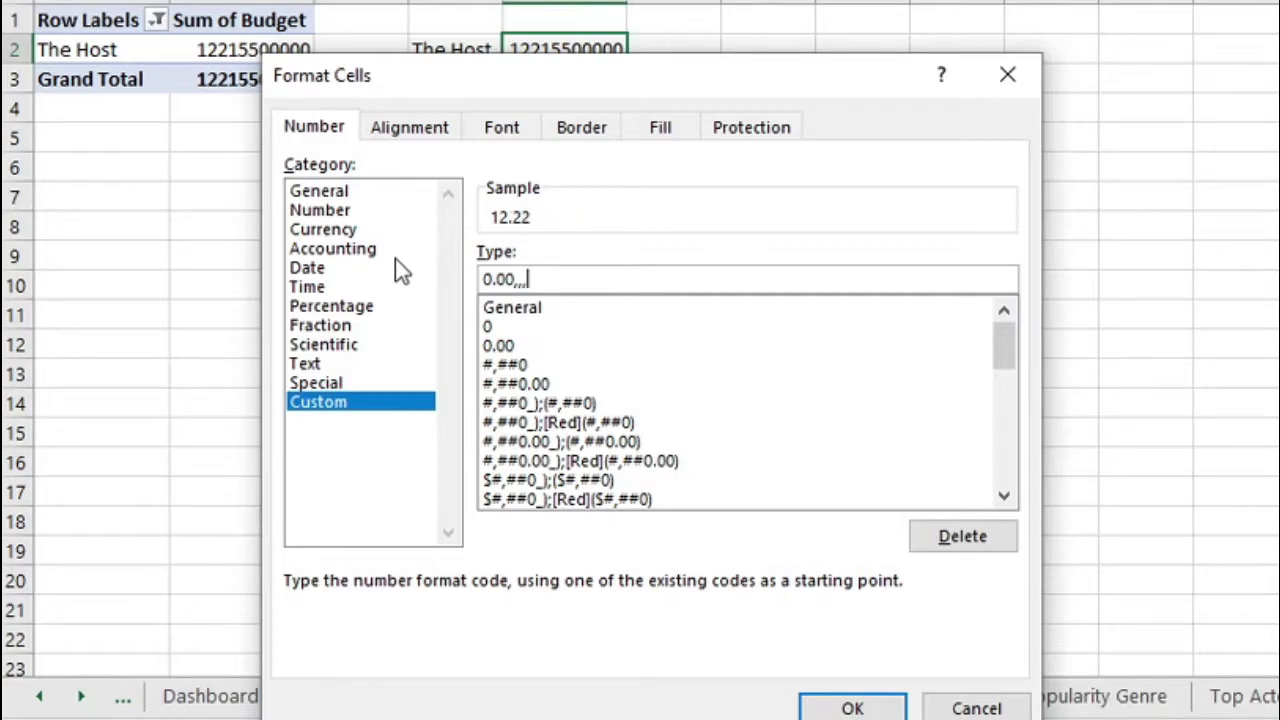
text(B")
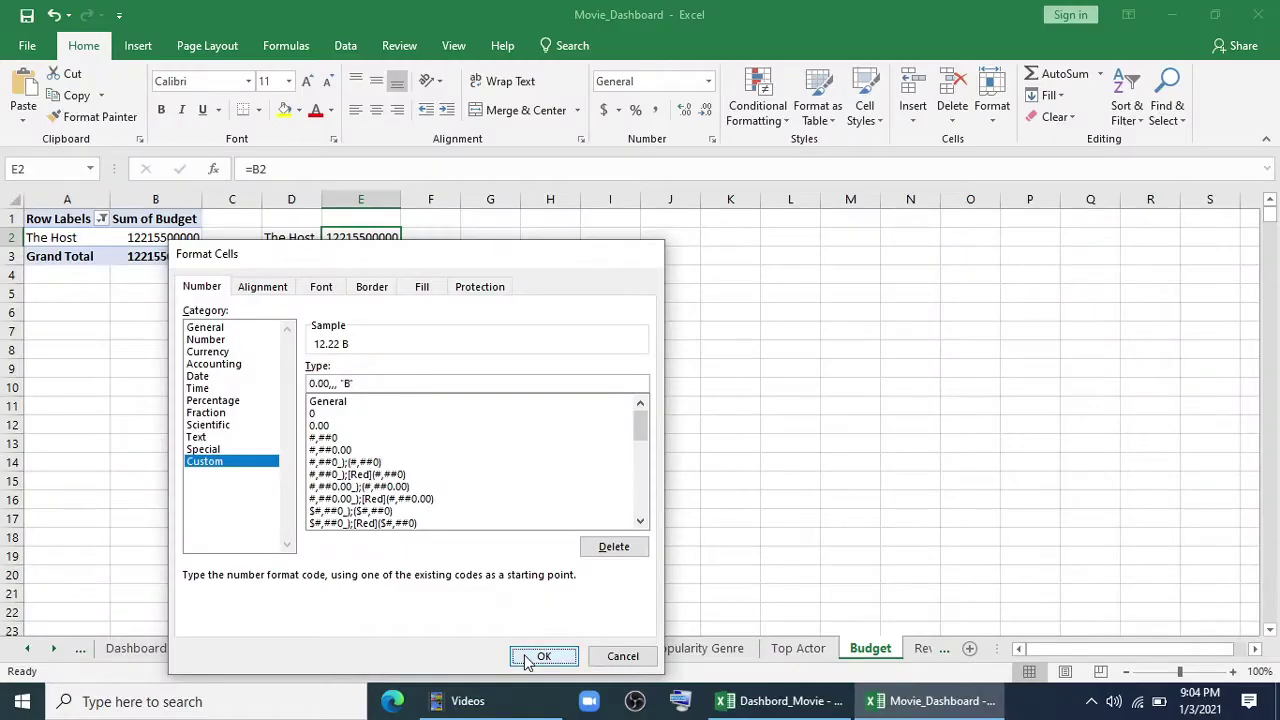
click(823, 698)
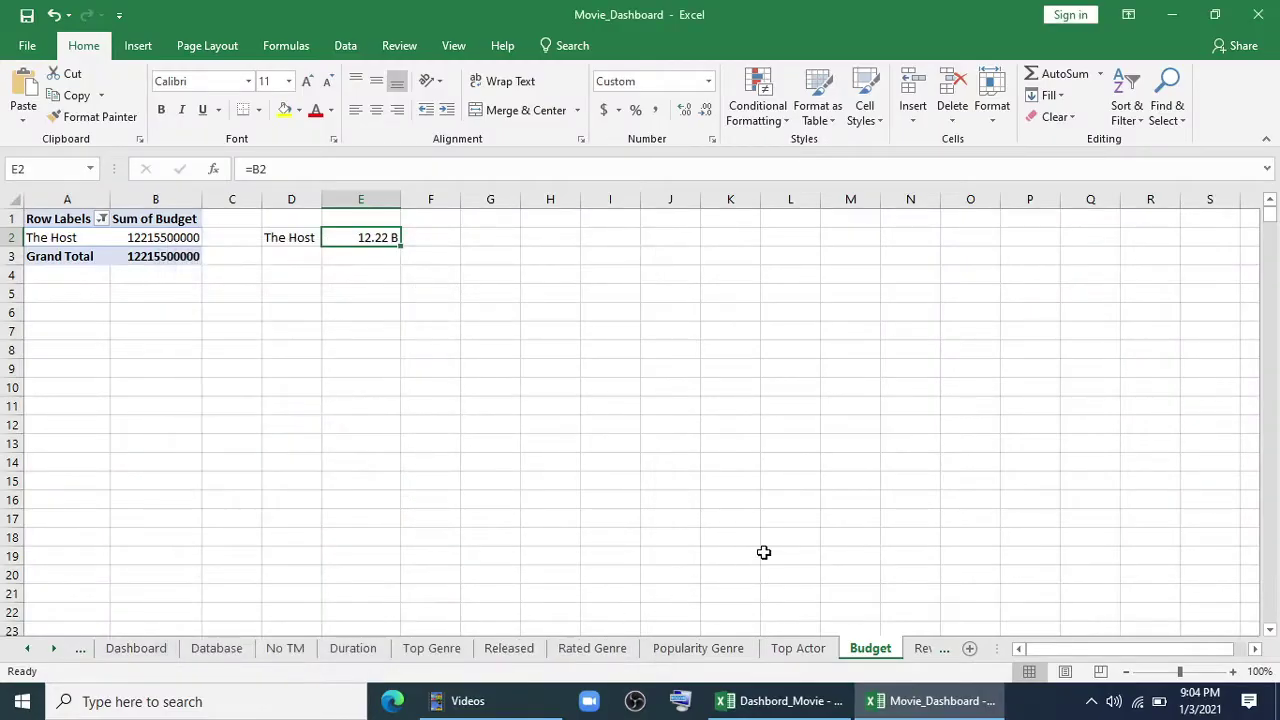
Return to the Dashboard sheet and enlarge the text of the Top Budget value.
click(145, 652)
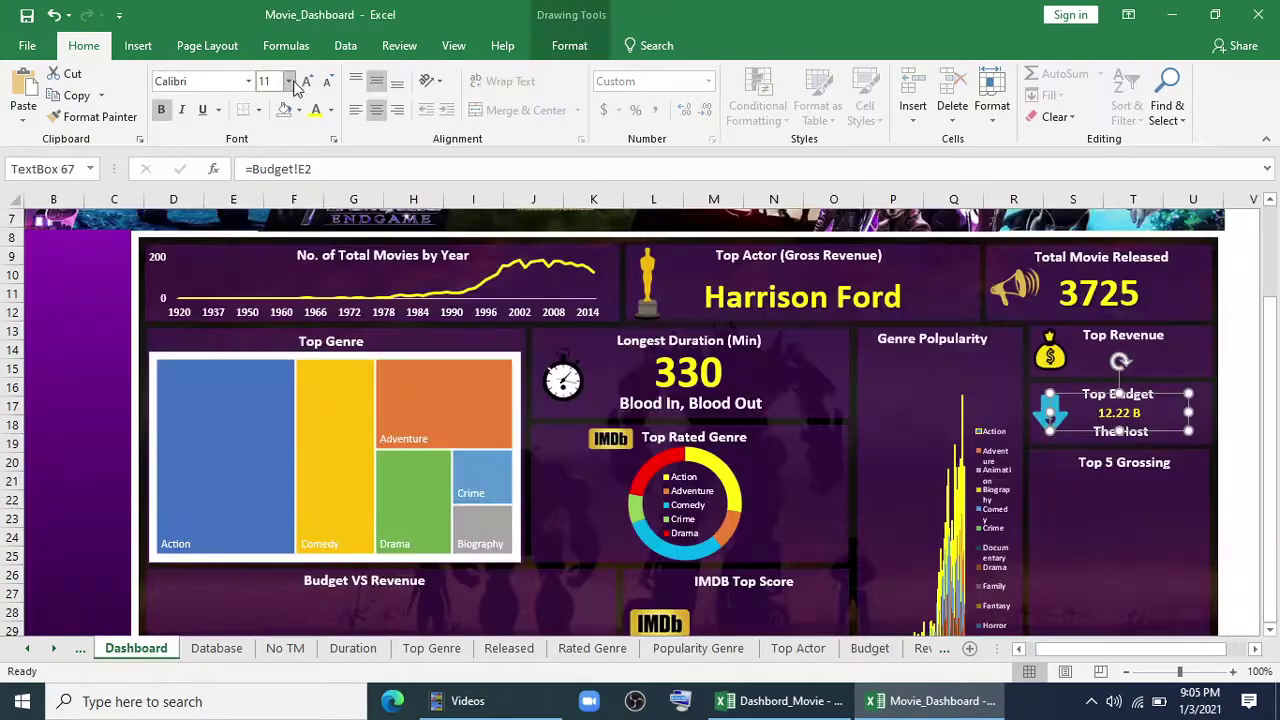
click(1090, 497)
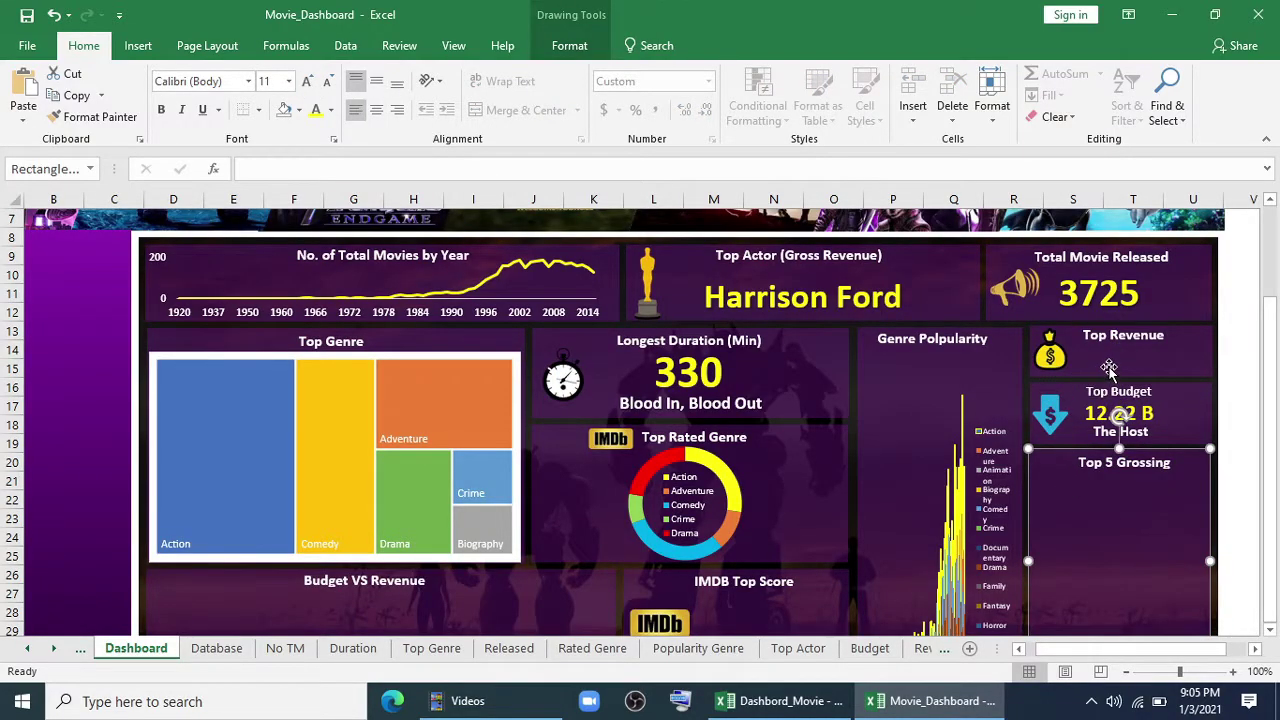
On the Revenue sheet, build the pivot table with Title as rows and Sum of Revenue as values.
click(921, 649)
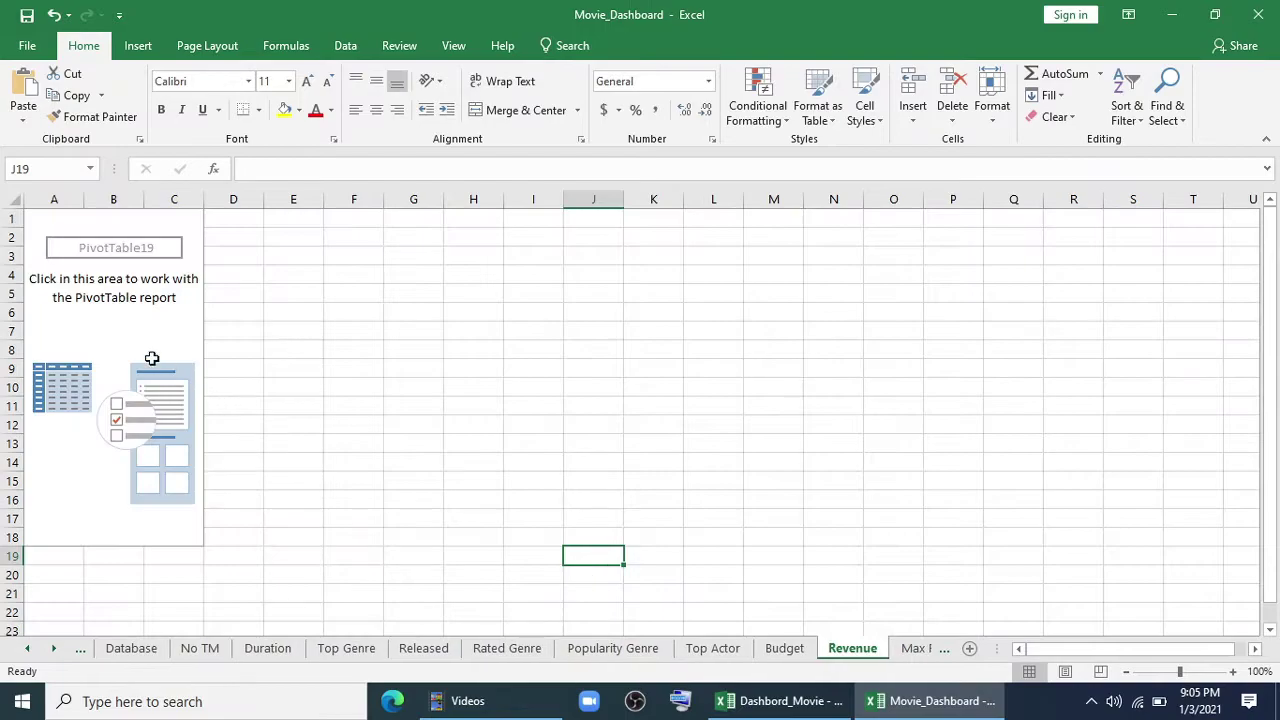
click(113, 331)
click(563, 45)
drag(1077, 313, 1115, 595)
scroll(1090, 400, down, 5)
drag(1090, 338, 1215, 600)
Filter the Revenue pivot table's titles to the single top item by Sum of Revenue.
right_click(162, 316)
mouse_move(250, 423)
click(366, 494)
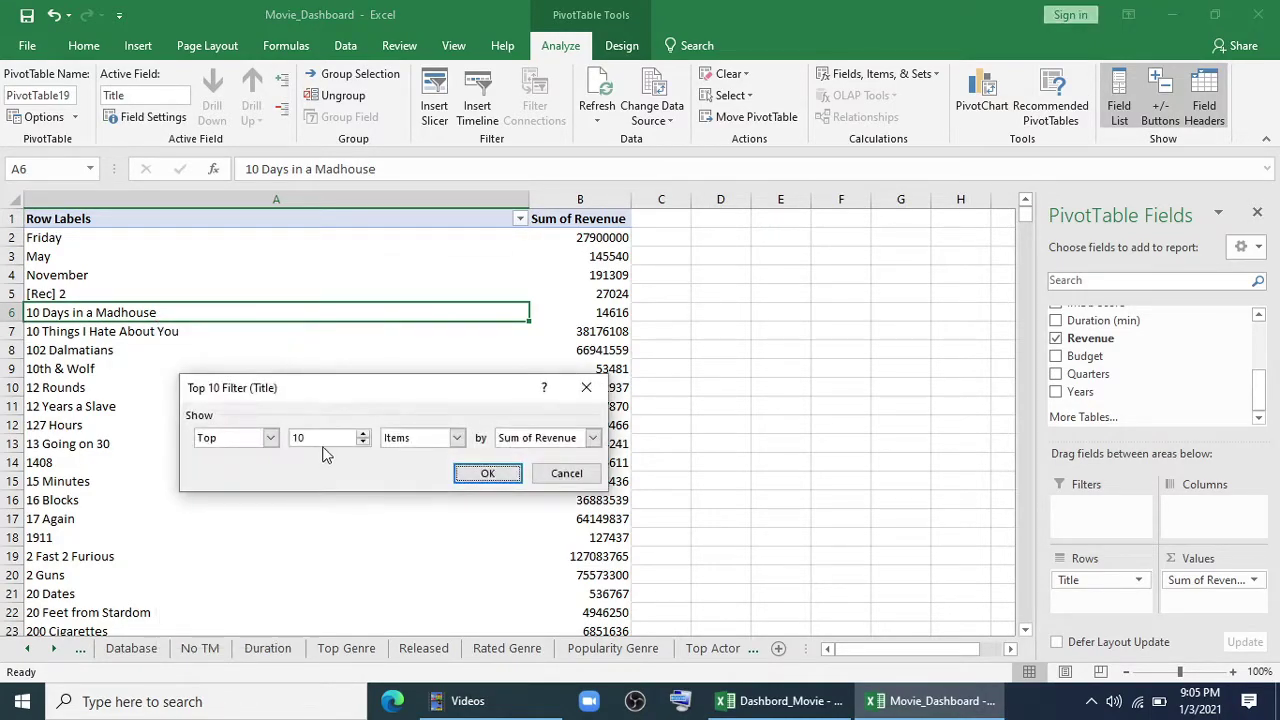
click(472, 476)
Reference the top-revenue title with =A2 in cell D2 of the Revenue sheet.
click(283, 239)
text(=)
click(75, 237)
key(Return)
click(328, 350)
click(359, 237)
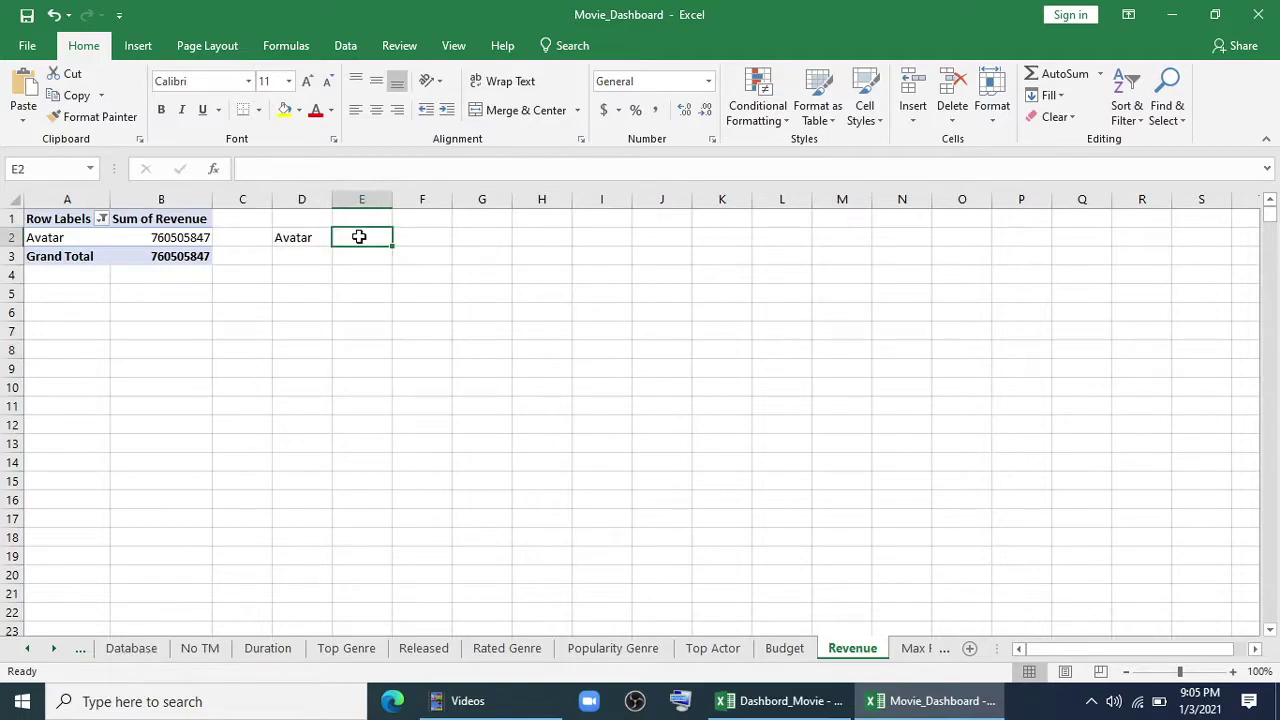
text(=)
click(180, 237)
key(Return)
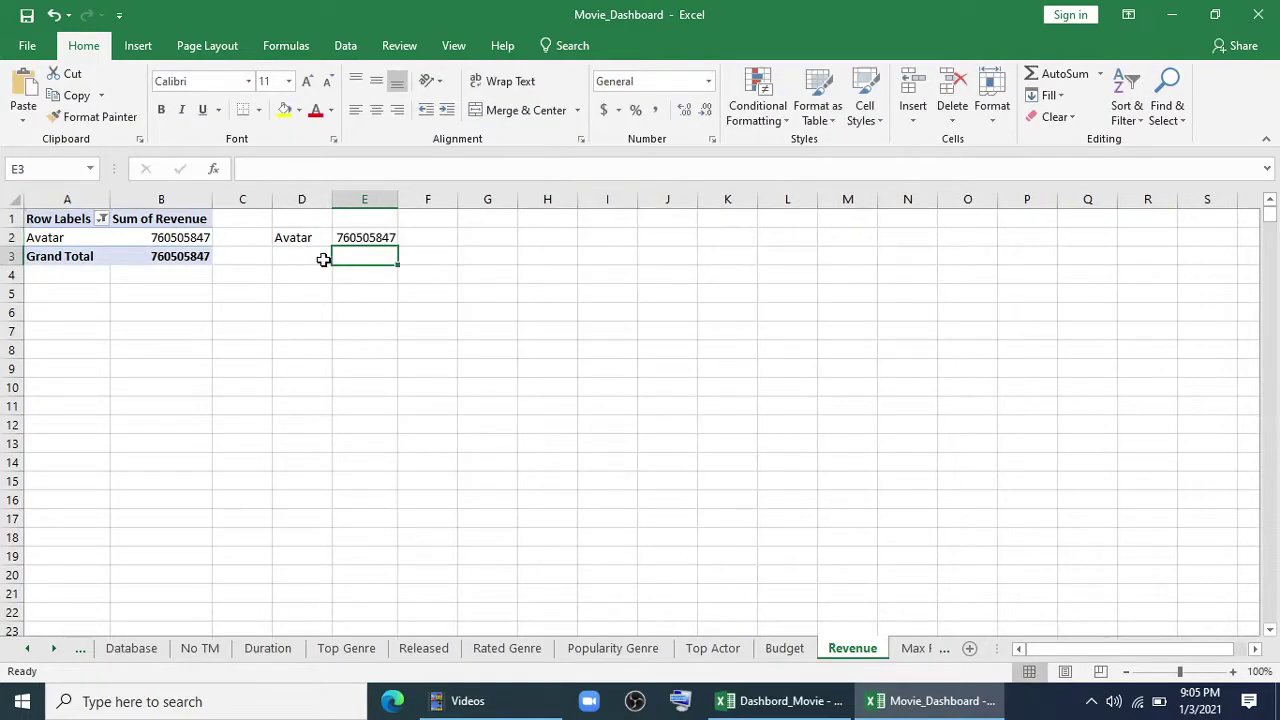
right_click(372, 237)
click(338, 333)
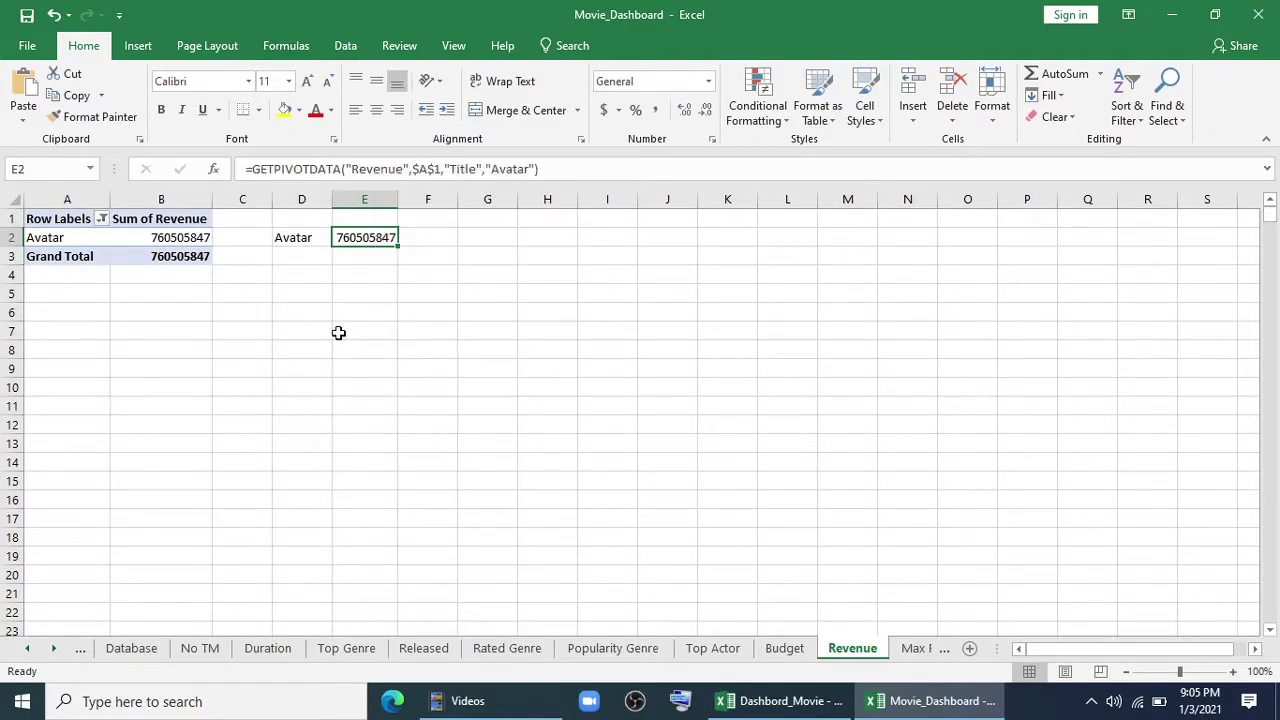
key(Delete)
Fill the D2 formula across to E2 so it references the revenue in B2.
click(293, 237)
drag(332, 245, 371, 240)
click(369, 238)
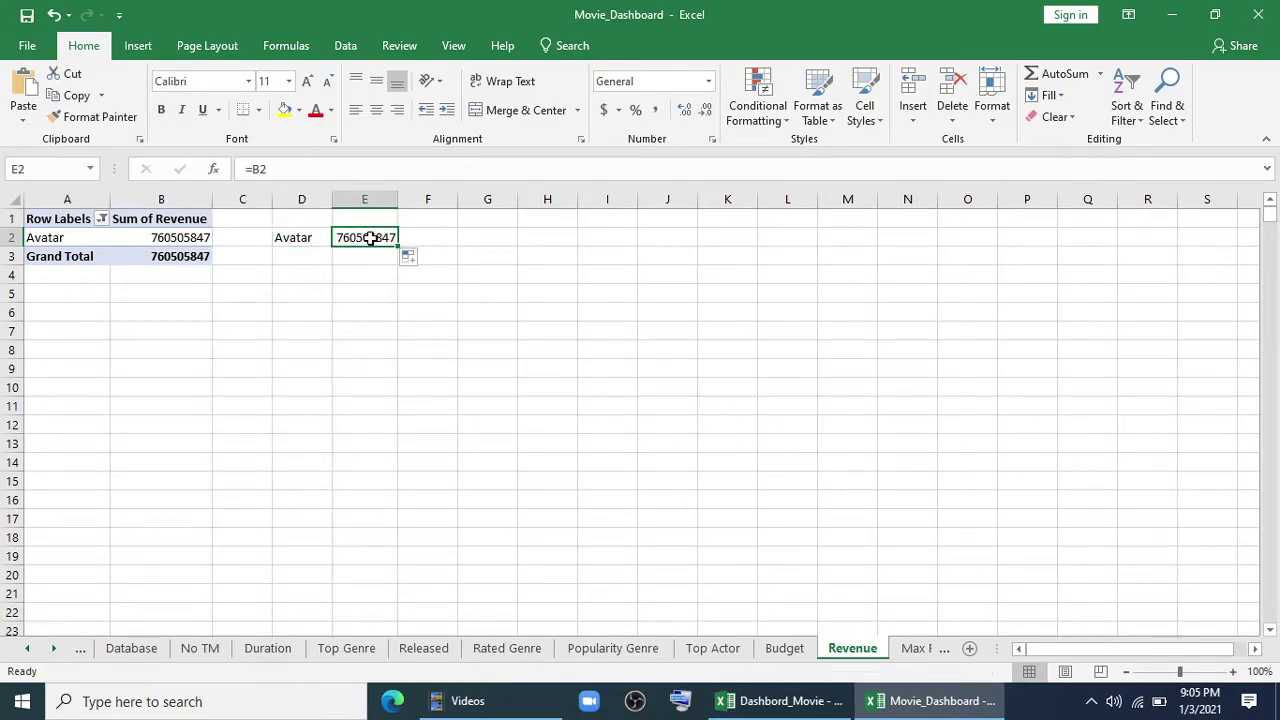
Apply the existing custom number format 0.00,,, "B" to cell E2 of the Revenue sheet.
right_click(370, 237)
click(420, 557)
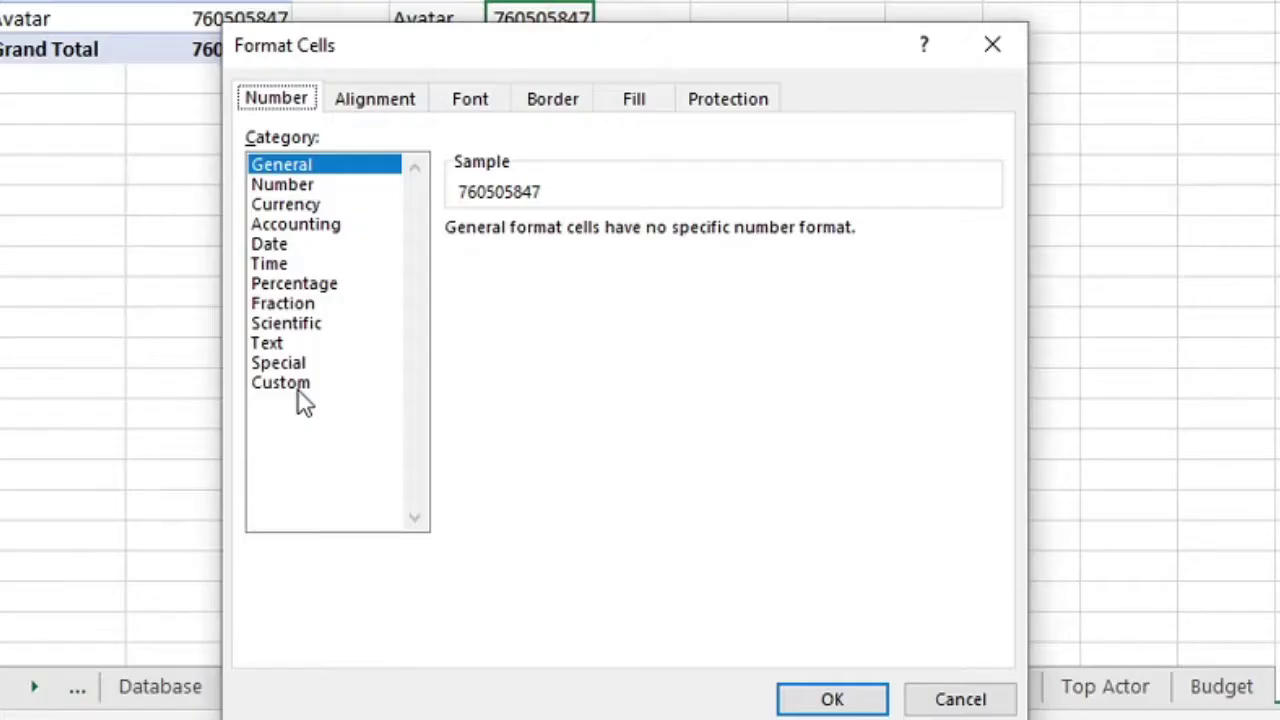
click(210, 463)
click(375, 498)
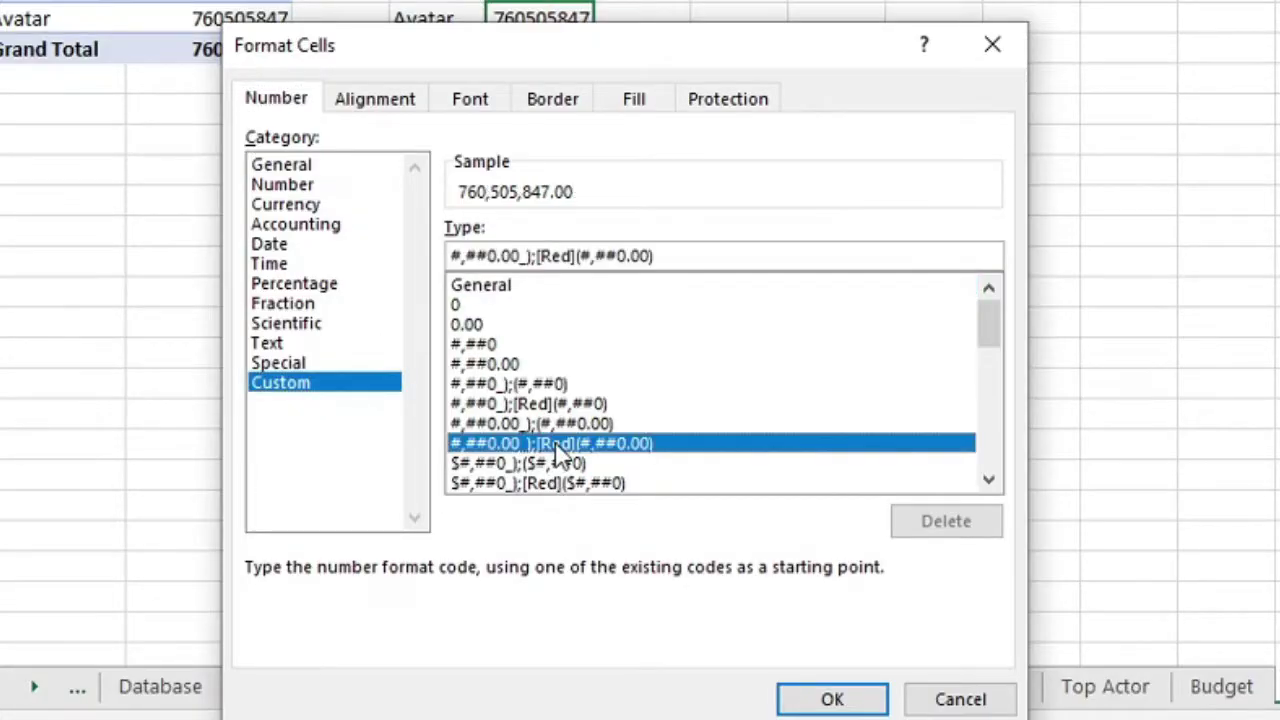
scroll(557, 455, down, 10)
click(534, 484)
click(830, 700)
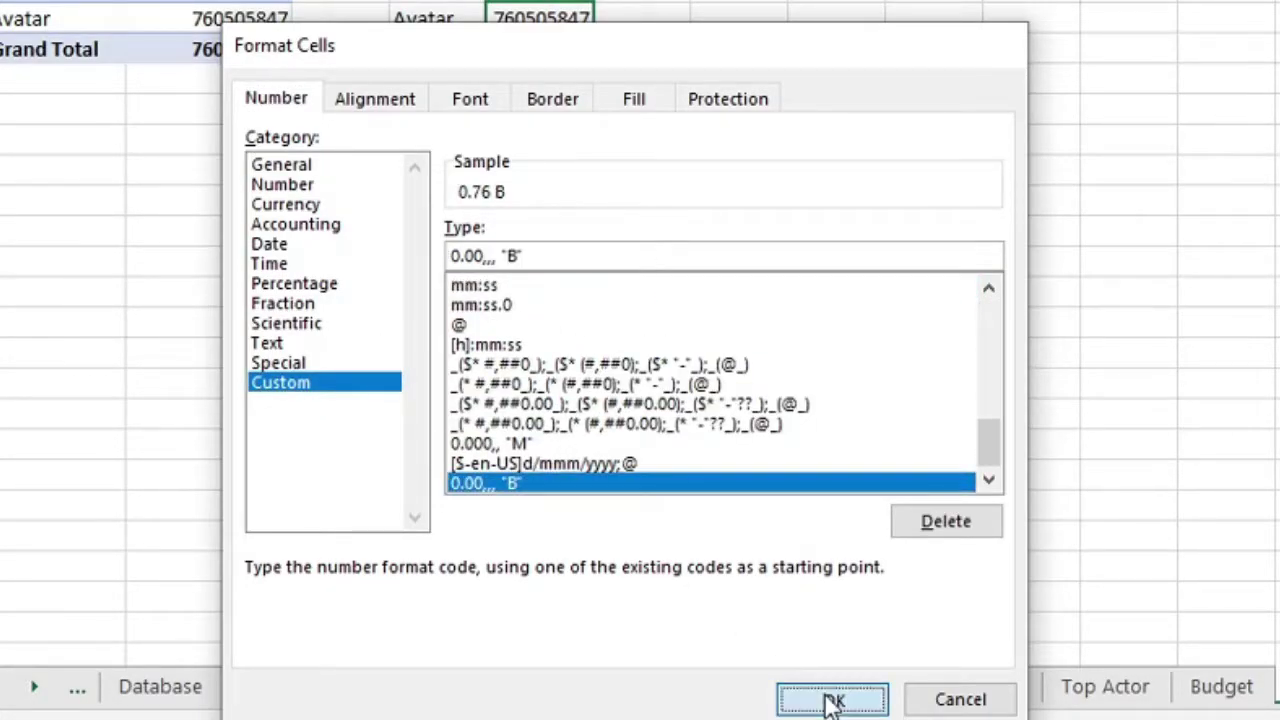
click(337, 484)
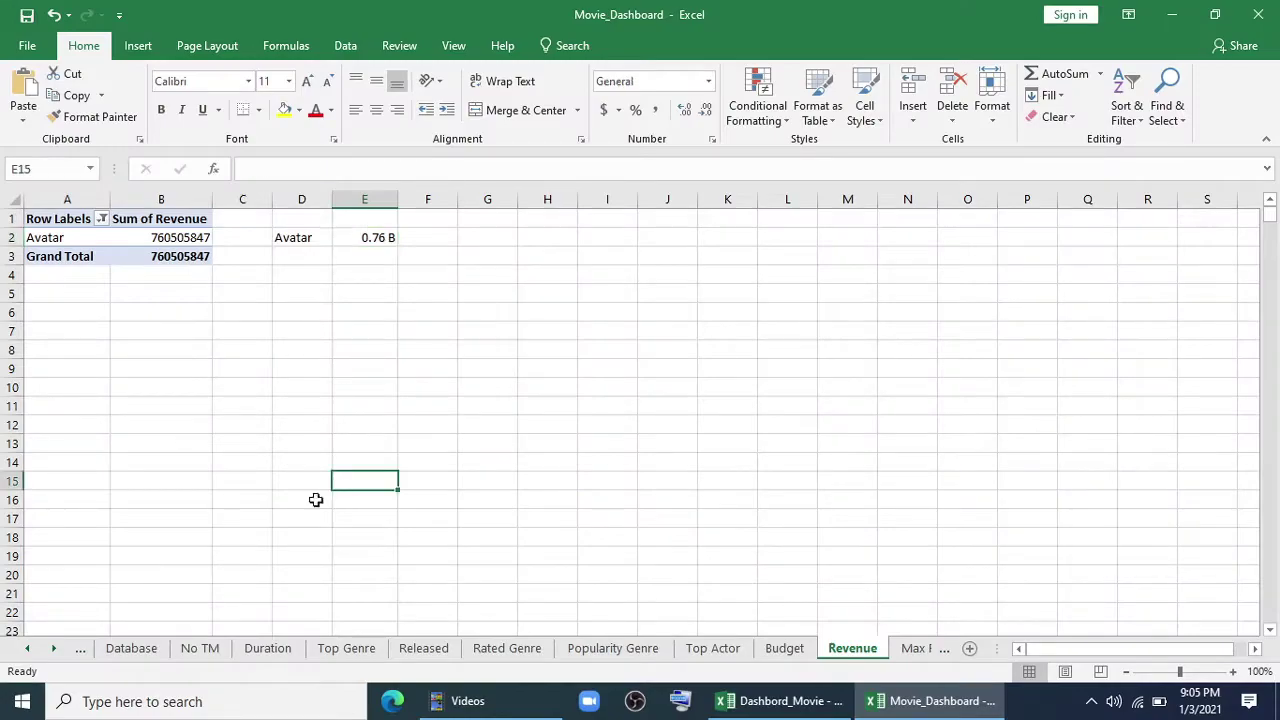
Return to the Dashboard sheet and select the Top Revenue panel's rectangle.
click(53, 648)
click(26, 648)
click(134, 648)
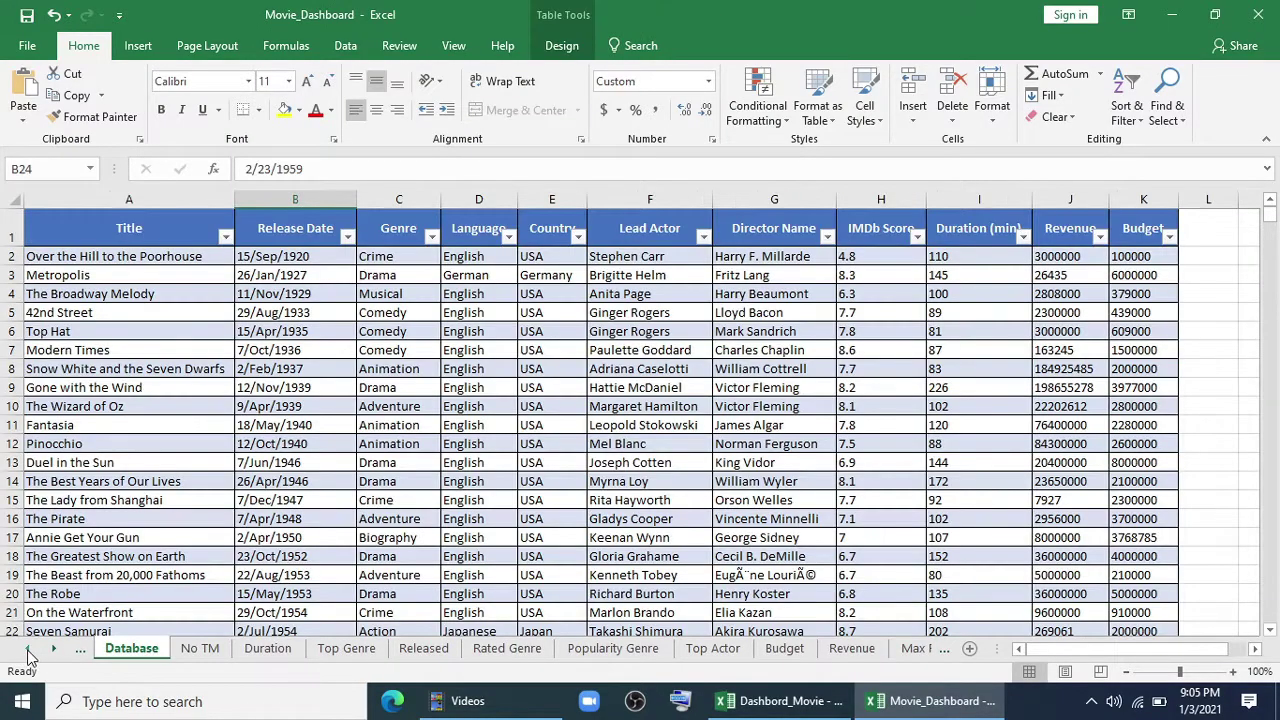
click(26, 648)
click(136, 648)
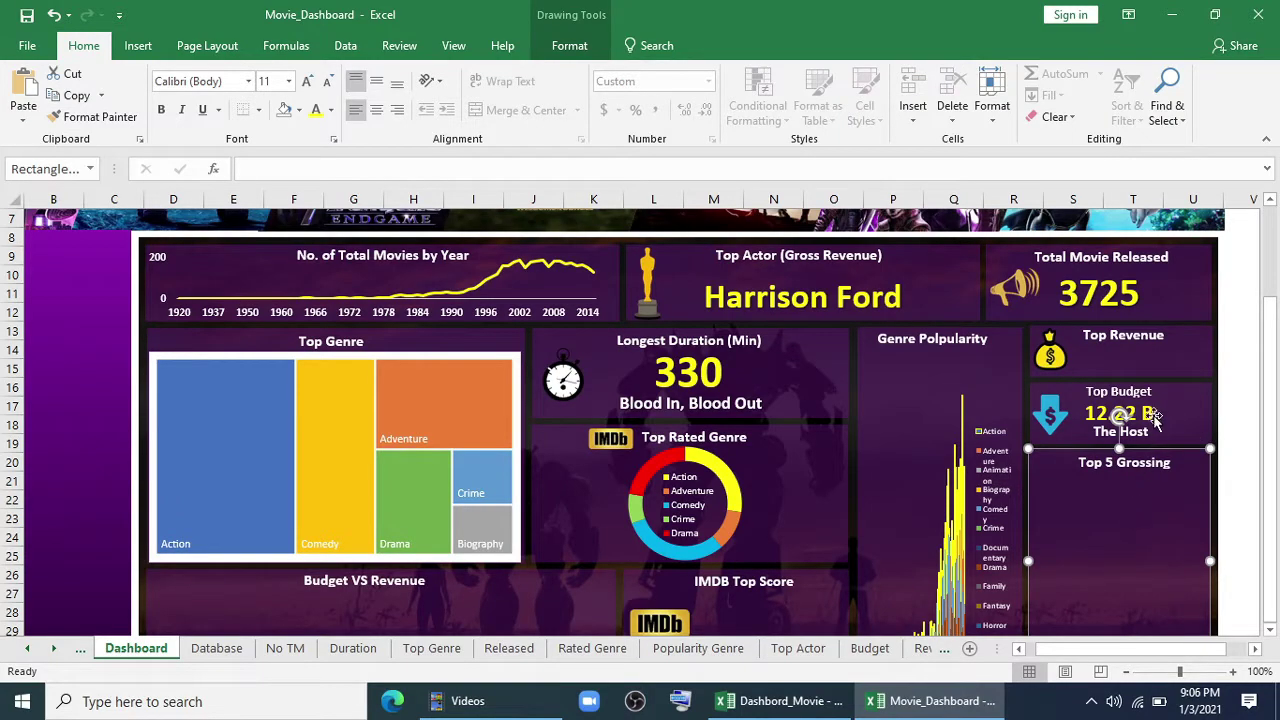
click(1136, 360)
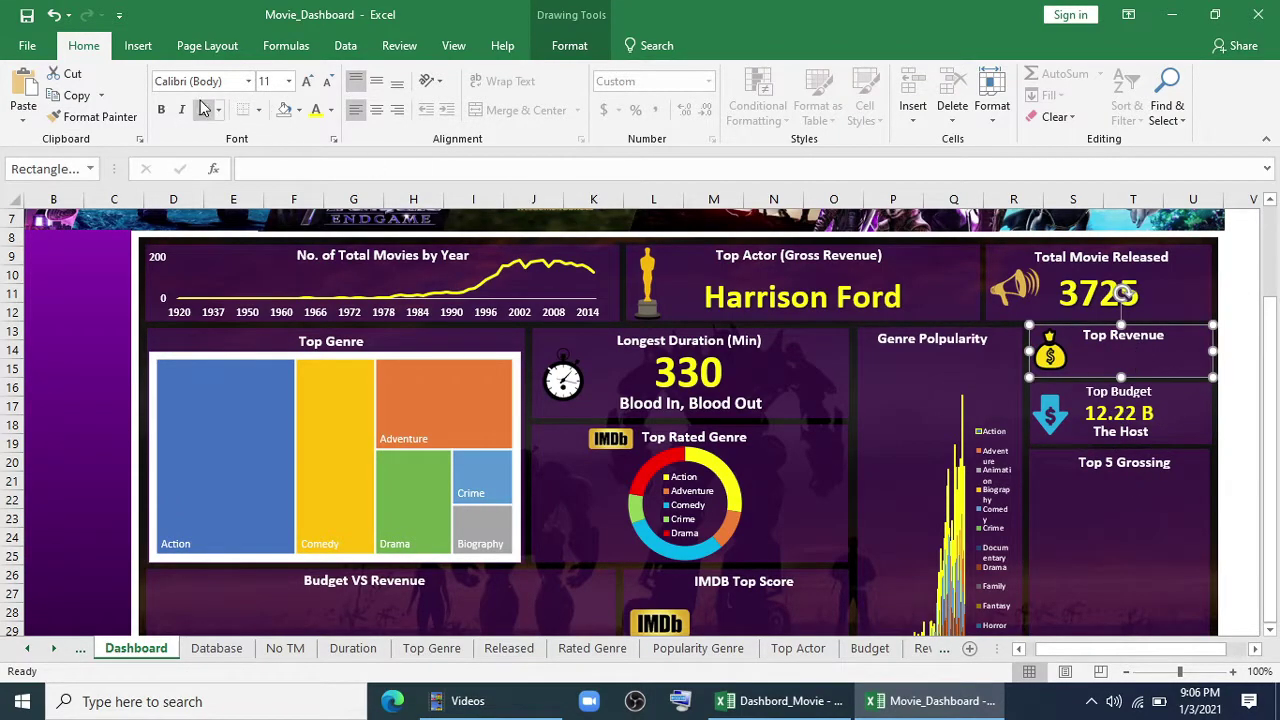
Link the Top Revenue panel's rectangle to the movie title with =Revenue!D2.
click(267, 167)
text(=)
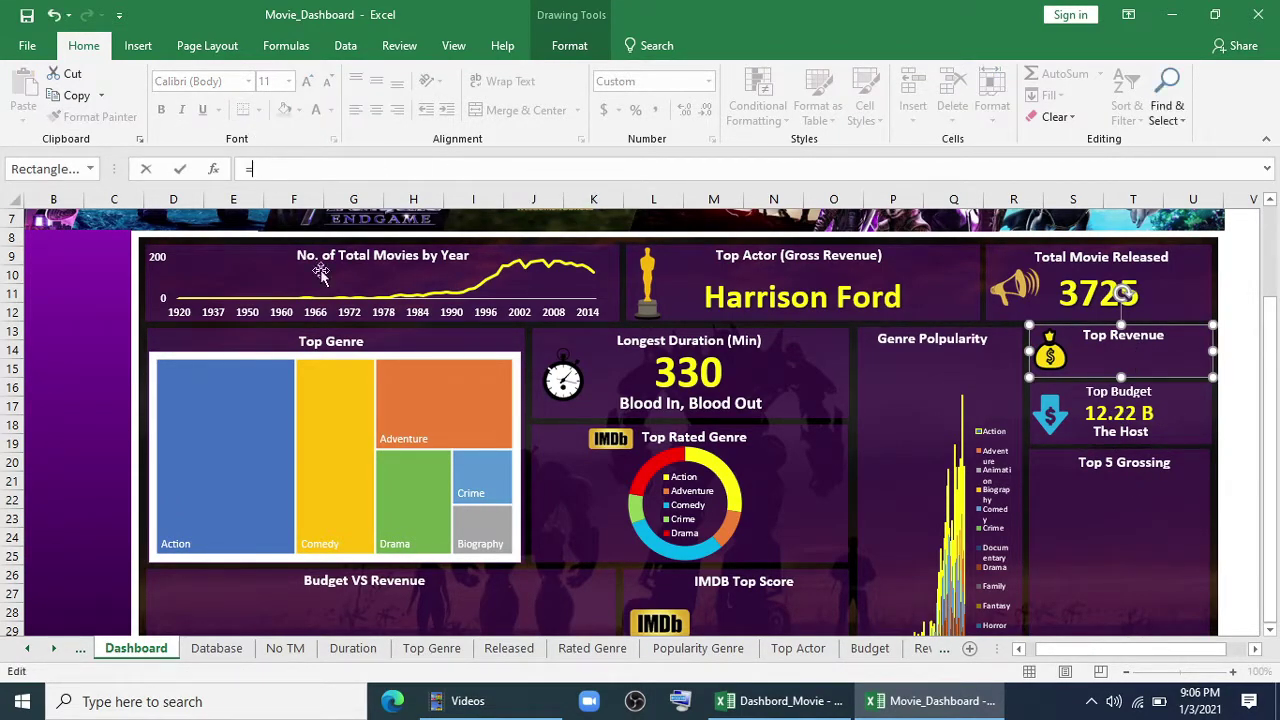
click(920, 648)
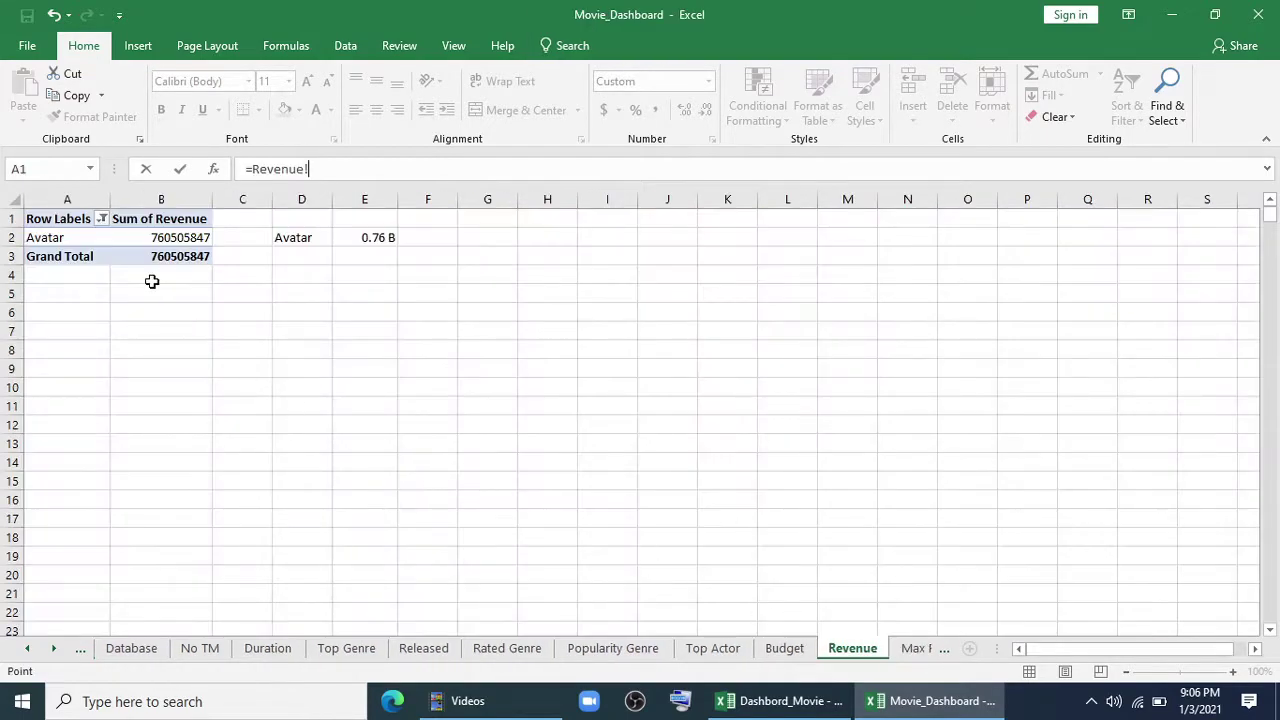
click(283, 238)
key(Return)
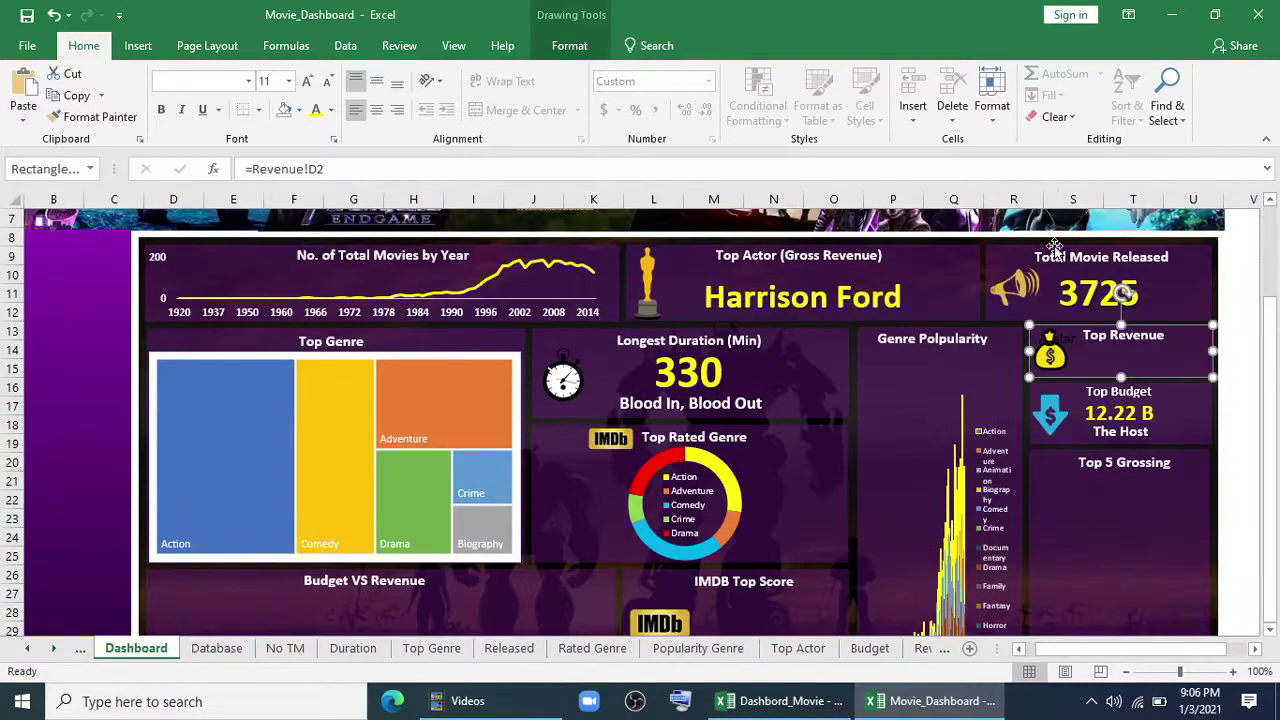
Format the linked title in the Top Revenue panel as bold yellow 14 pt text, centred and bottom-aligned.
click(397, 80)
click(397, 109)
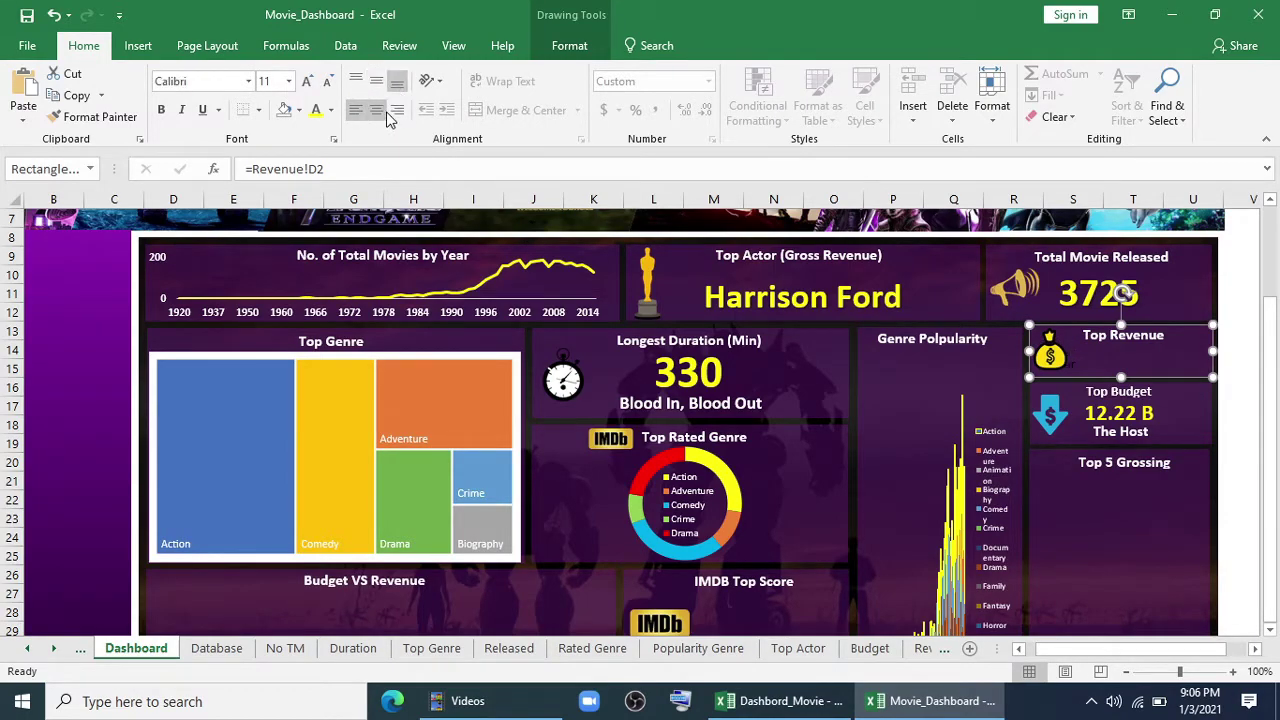
click(358, 110)
click(376, 110)
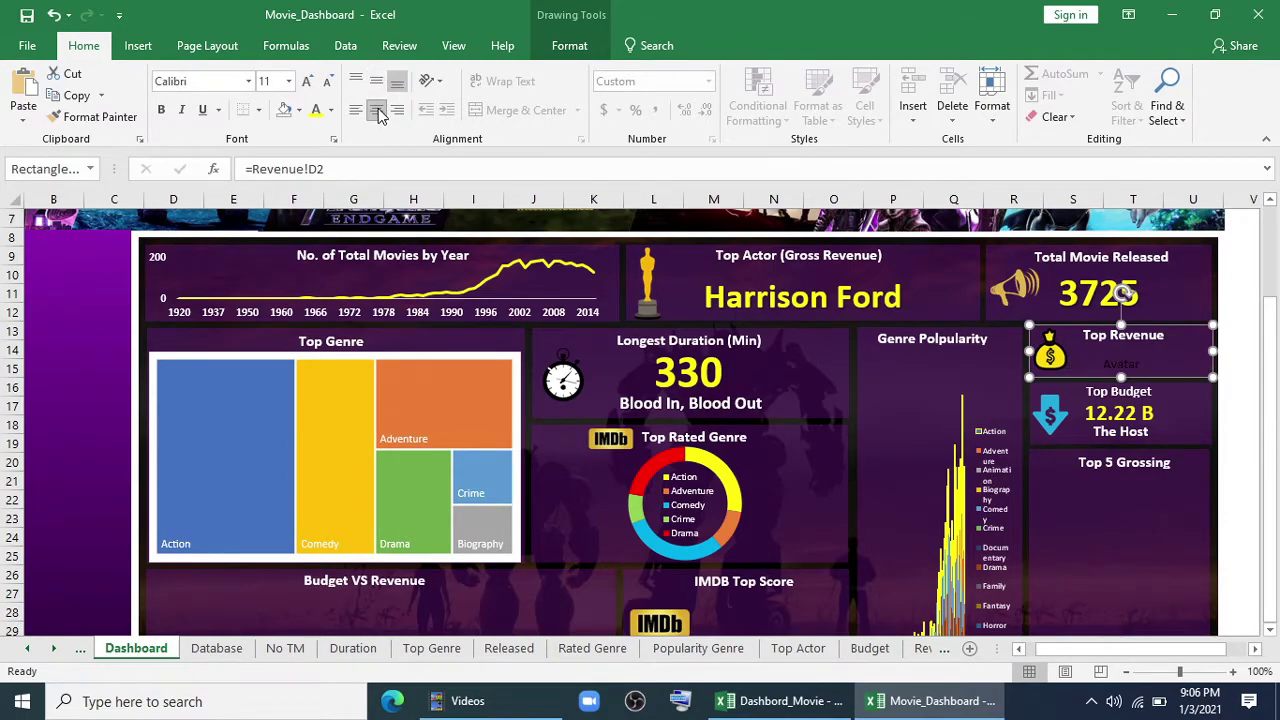
click(307, 80)
click(307, 80)
click(307, 80)
click(307, 80)
click(329, 81)
click(329, 81)
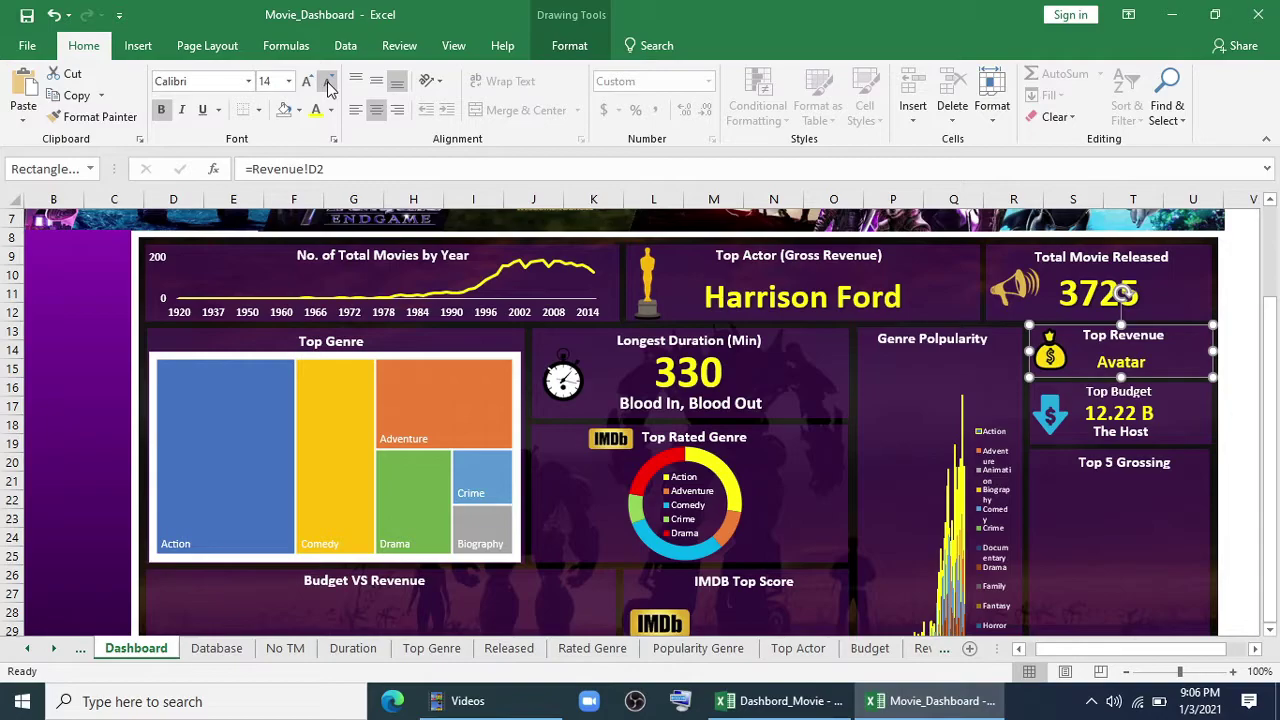
click(1088, 569)
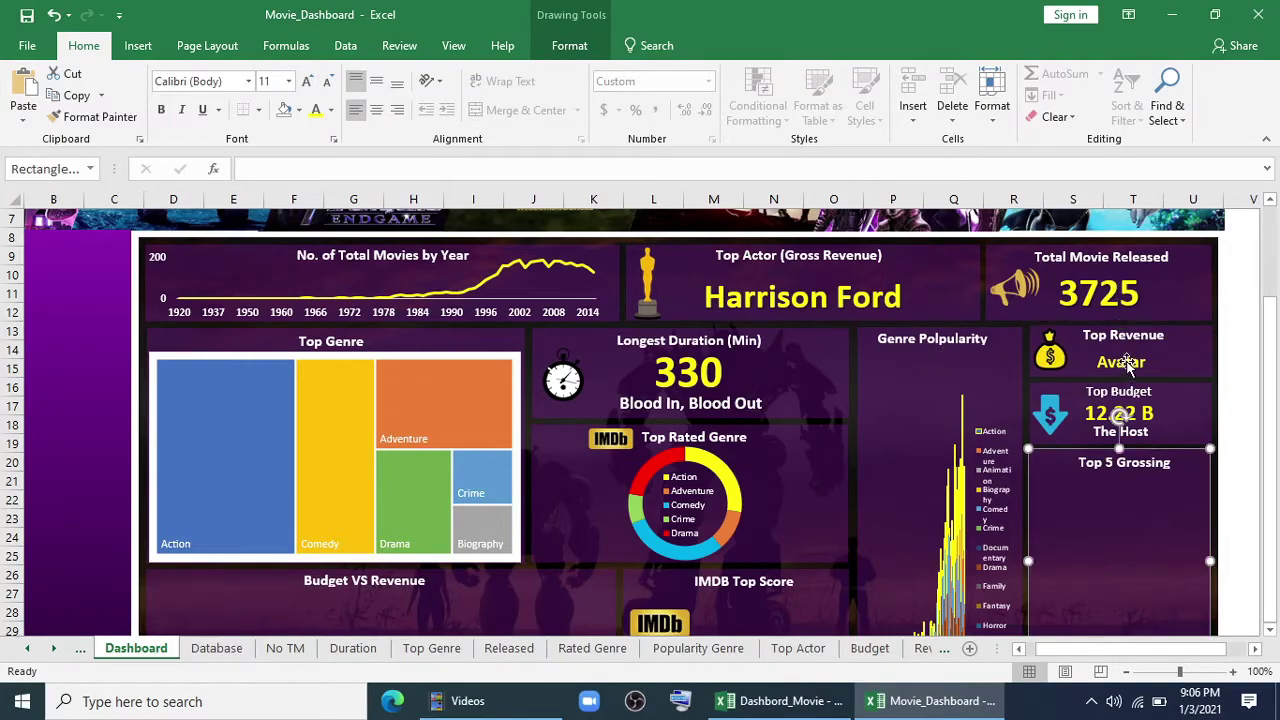
In the Max Rating sheet's empty pivot table, add IMDb Score as summed values and Title as rows.
key(ctrl+Page_Down)
key(ctrl+Page_Down)
key(ctrl+Page_Down)
key(ctrl+Page_Down)
key(ctrl+Page_Down)
key(ctrl+Page_Down)
key(ctrl+Page_Down)
key(ctrl+Page_Down)
key(ctrl+Page_Down)
key(ctrl+Page_Down)
key(ctrl+Page_Down)
click(110, 295)
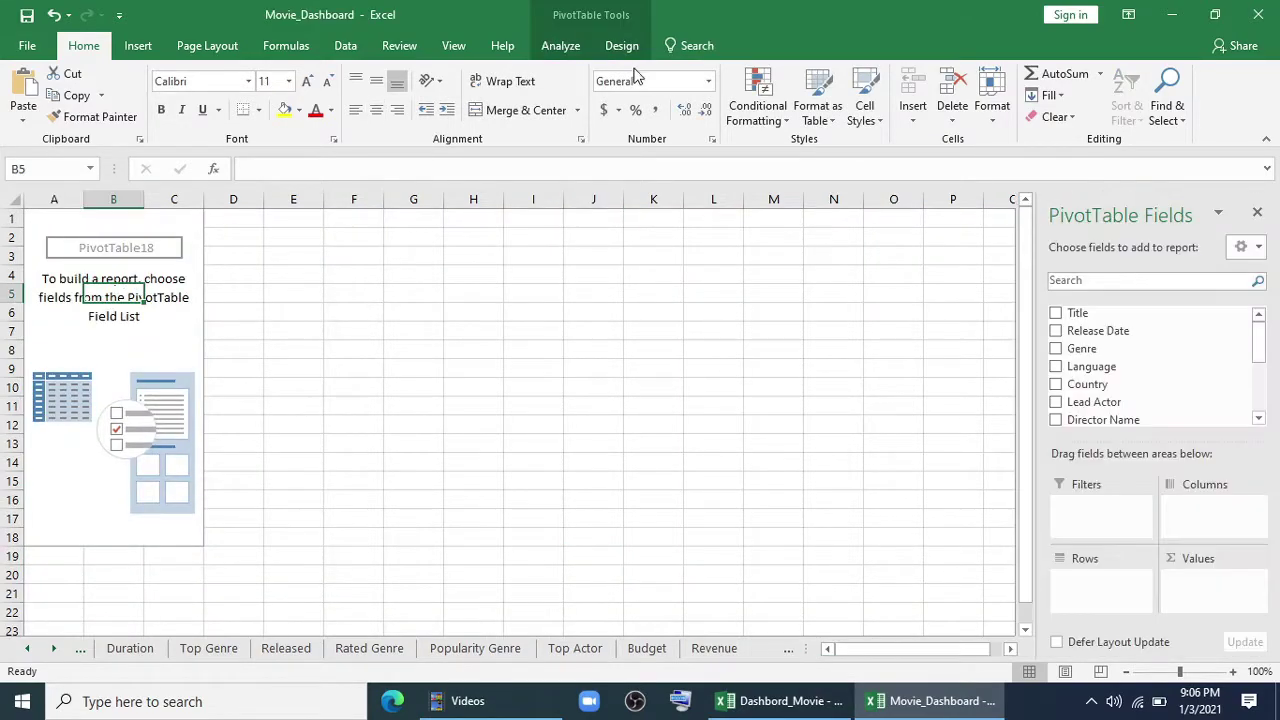
click(557, 46)
scroll(1015, 300, down, 3)
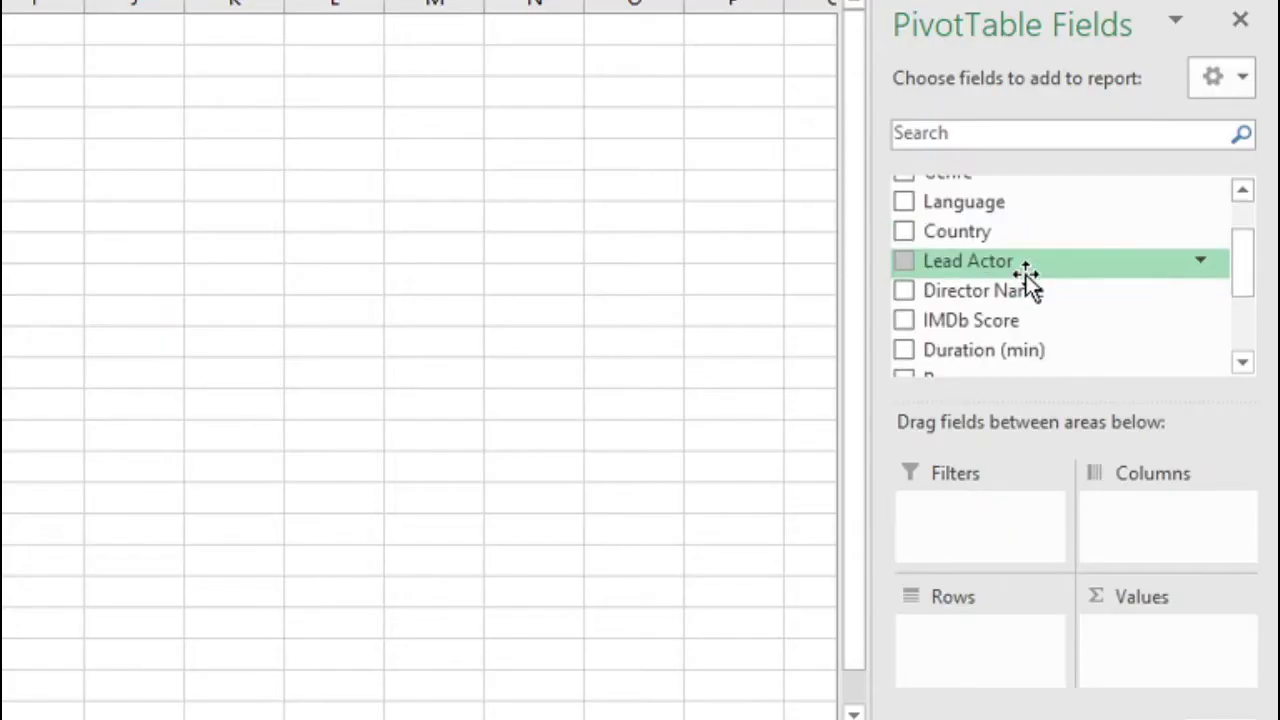
drag(1015, 252, 1174, 669)
scroll(1018, 301, up, 3)
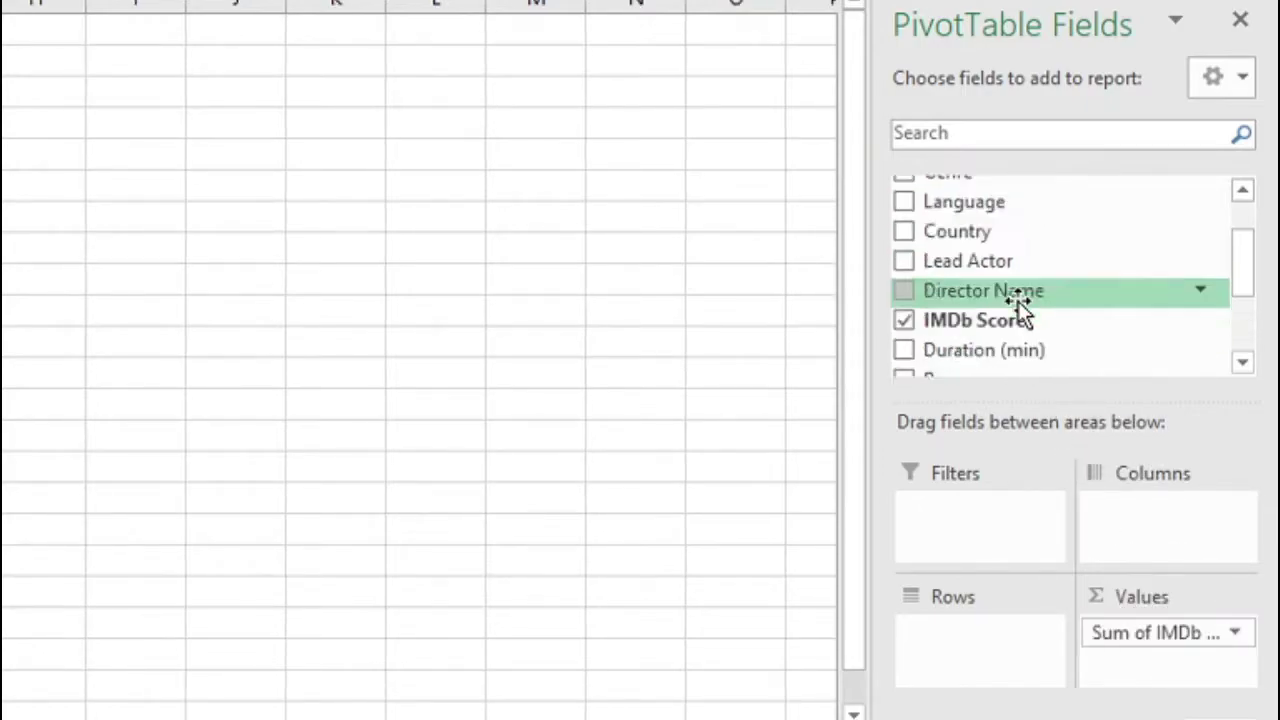
drag(996, 199, 1014, 637)
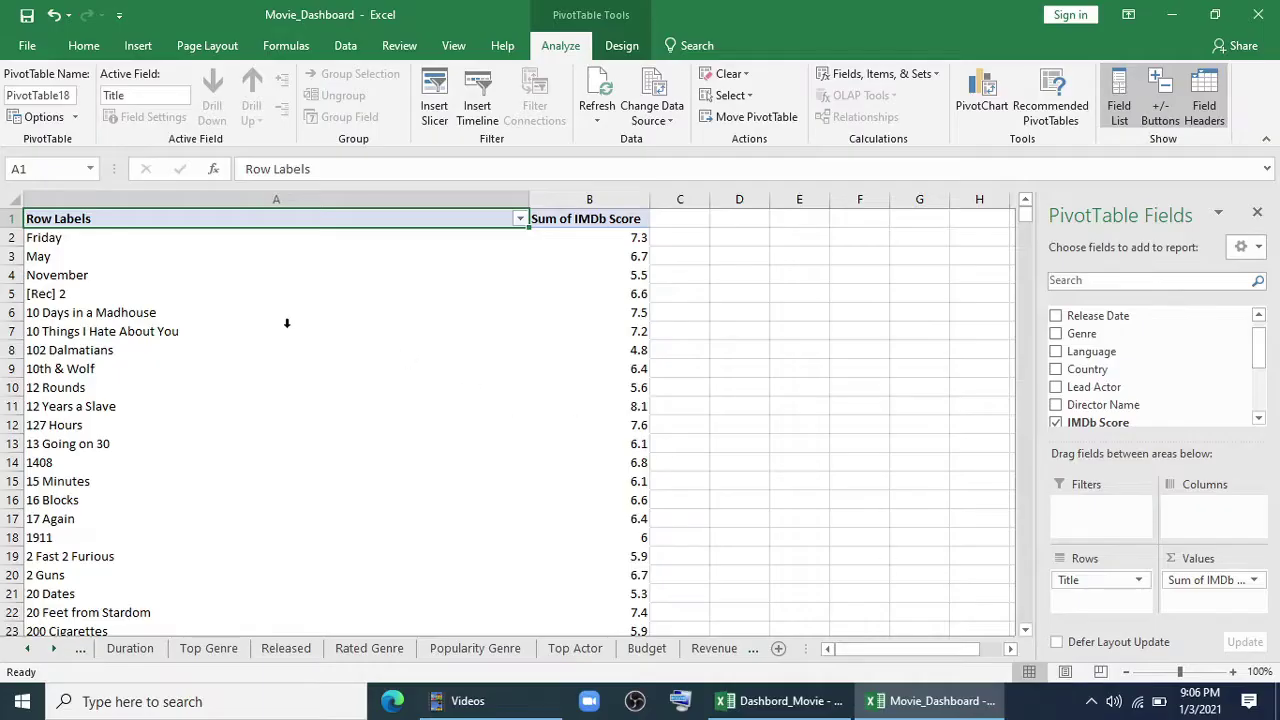
Filter the Max Rating pivot table's titles to the top 1 item by Sum of IMDb Score.
right_click(303, 329)
mouse_move(330, 428)
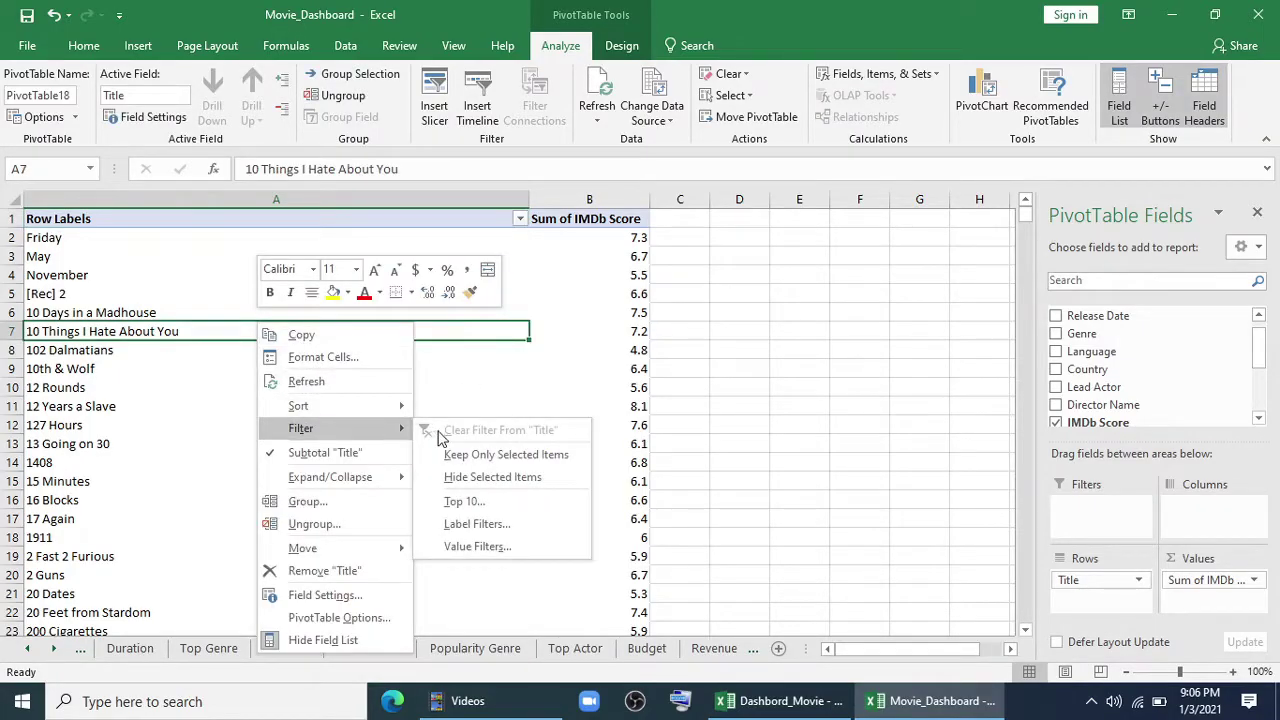
click(464, 501)
text(1)
click(494, 474)
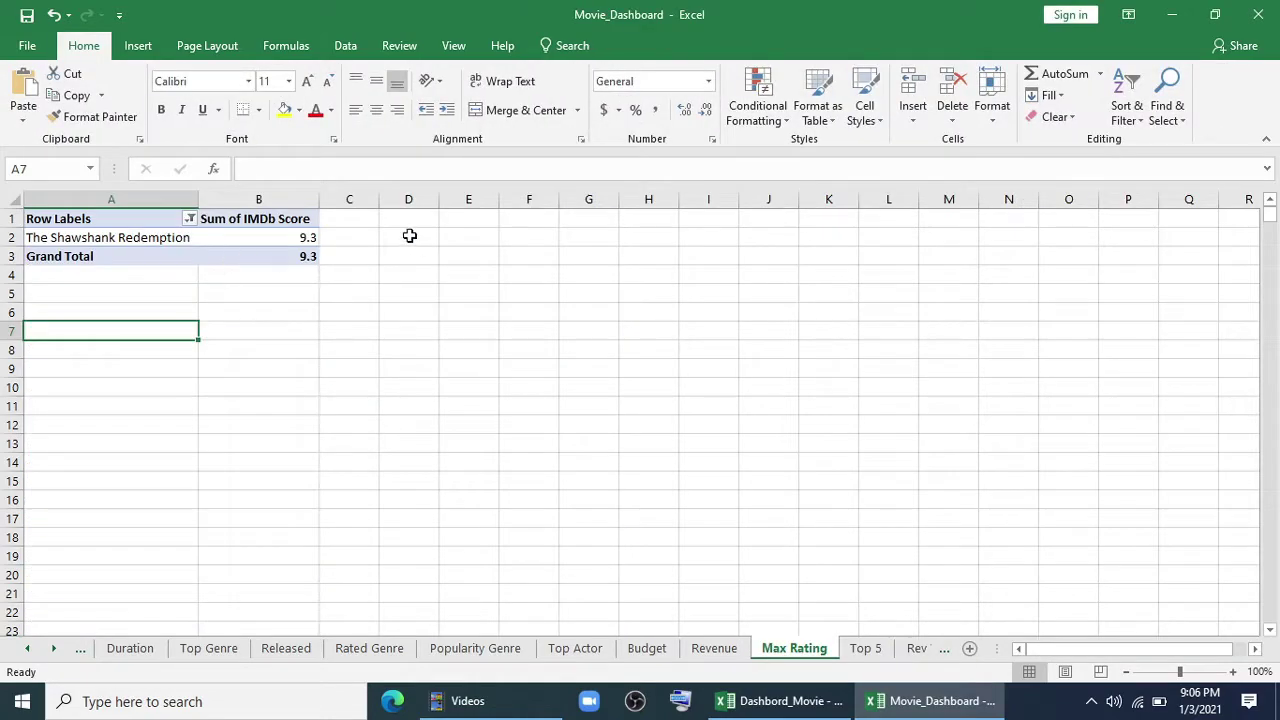
Reference the top-rated title with =A2 in cell D2 and fill the formula across to E2 for the score.
click(409, 236)
text(=)
click(165, 237)
key(Return)
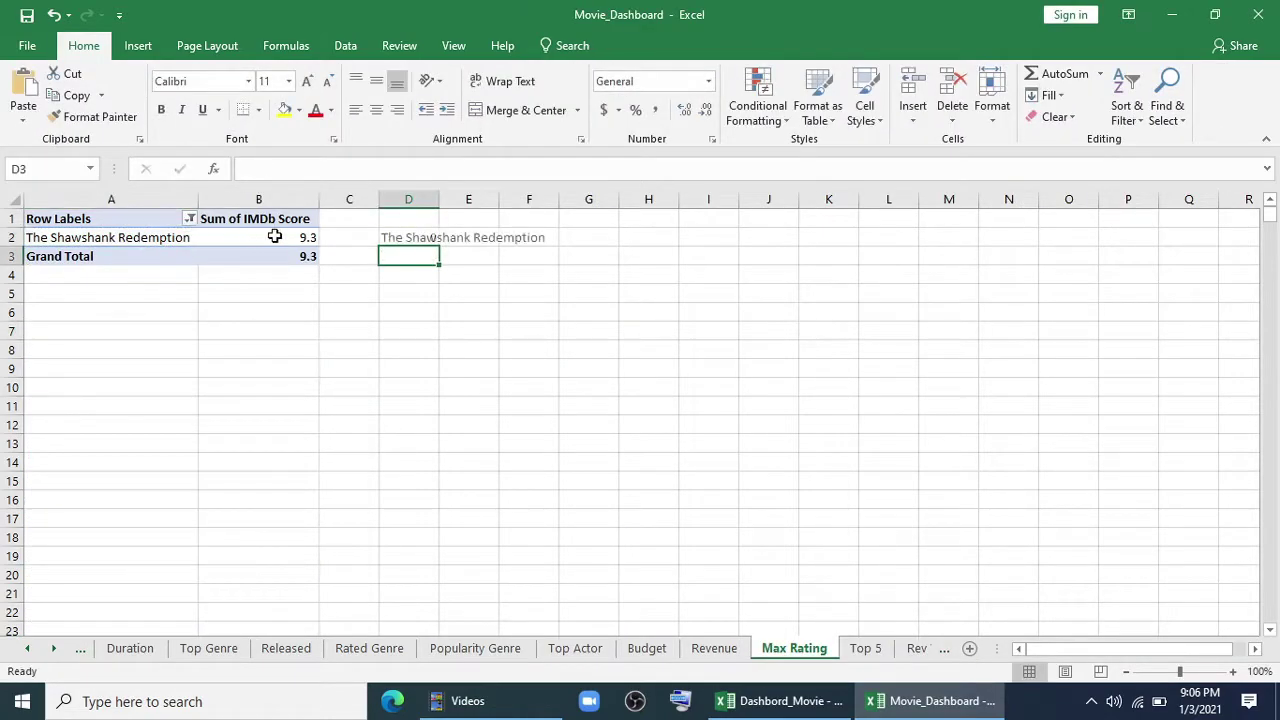
click(420, 240)
drag(439, 246, 478, 246)
On the Dashboard sheet, link the IMDB Top Score panel's rectangle to the title with ='Max Rating'!D2.
click(36, 650)
click(36, 650)
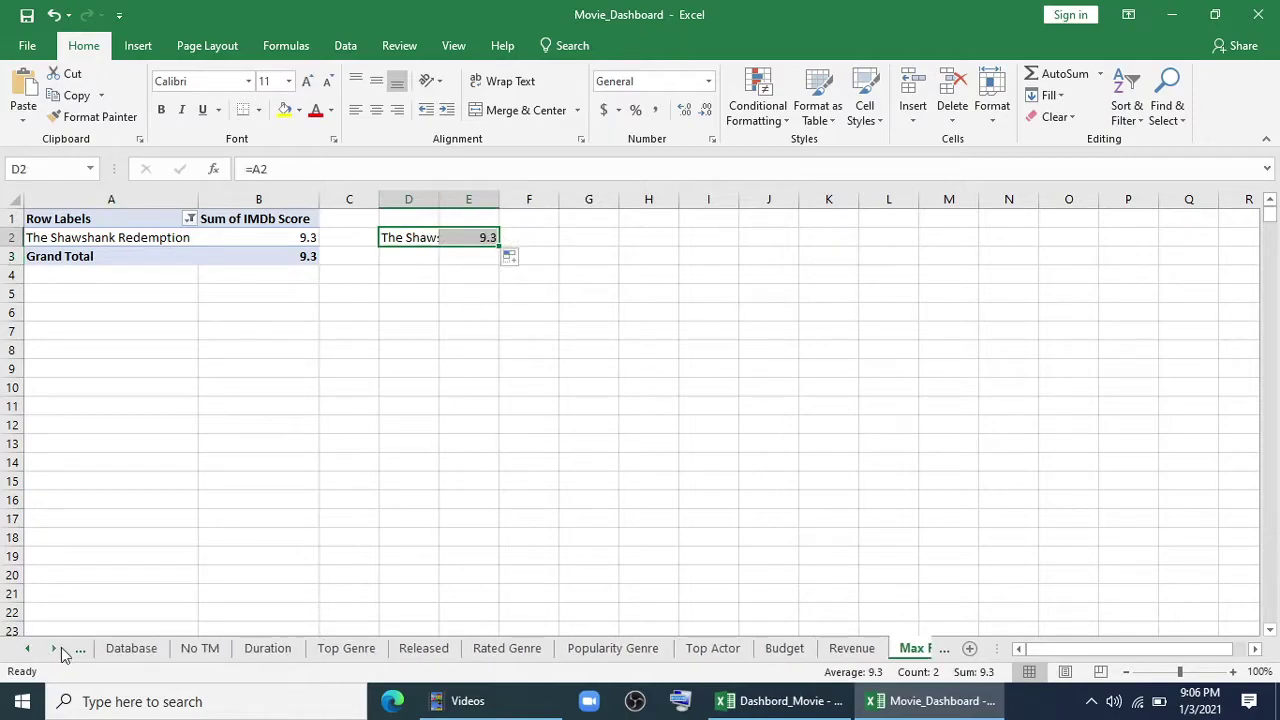
click(26, 650)
click(131, 648)
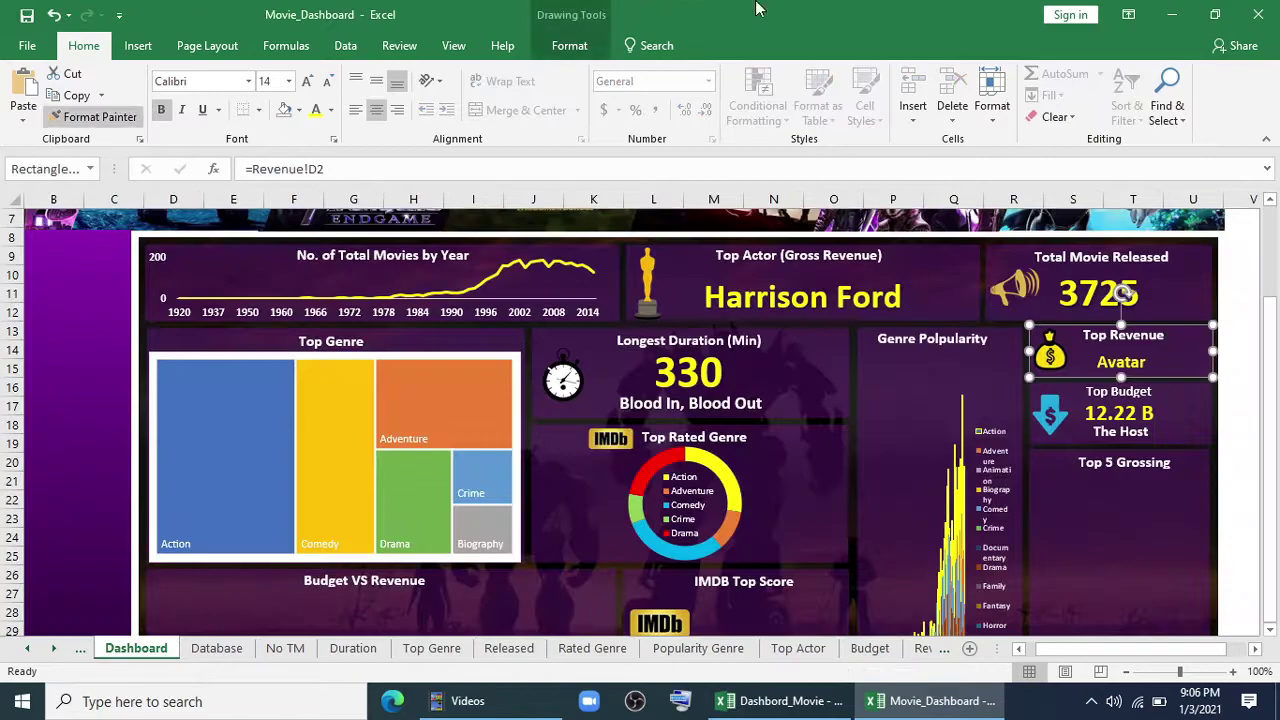
scroll(743, 425, down, 3)
click(735, 455)
click(349, 168)
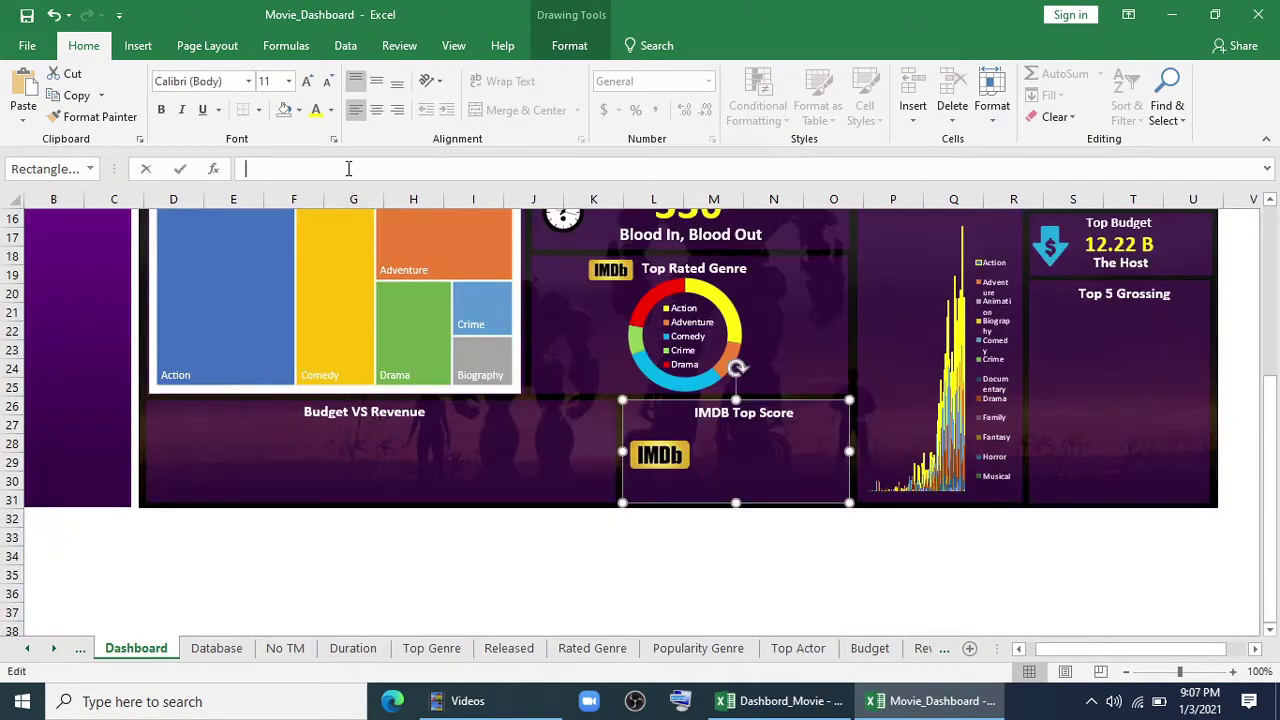
text(=)
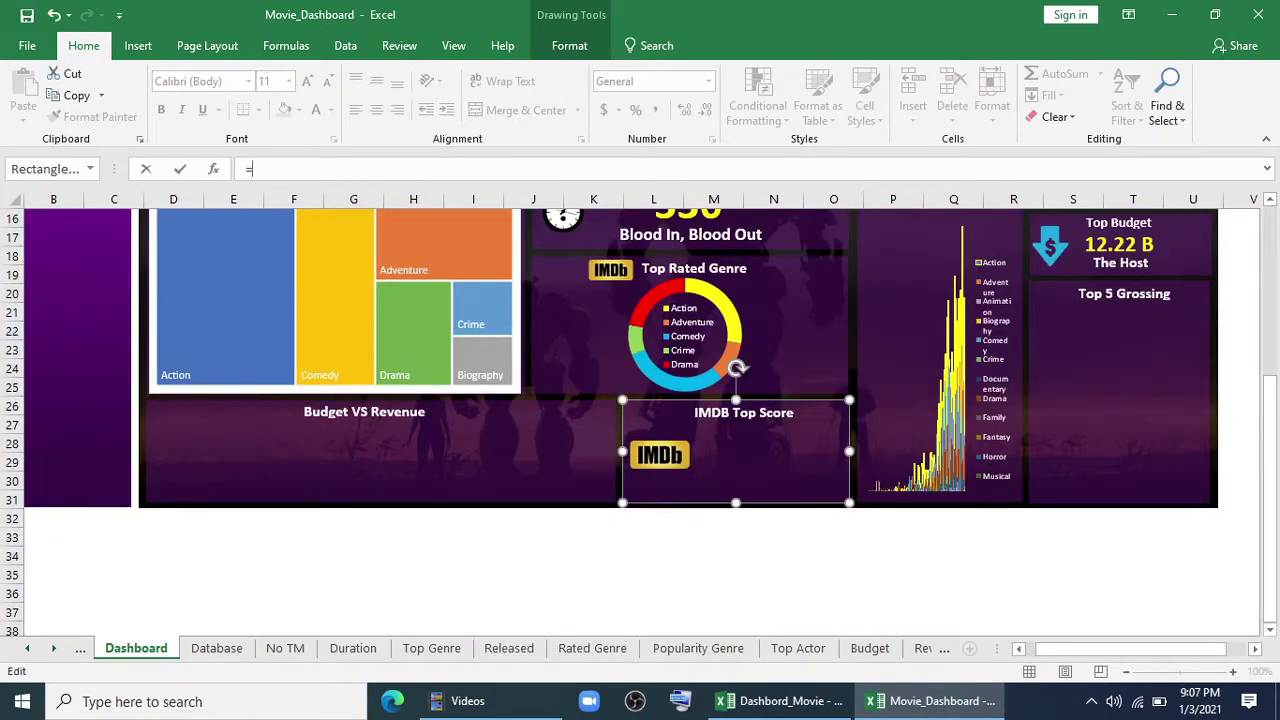
click(53, 648)
click(53, 648)
click(53, 648)
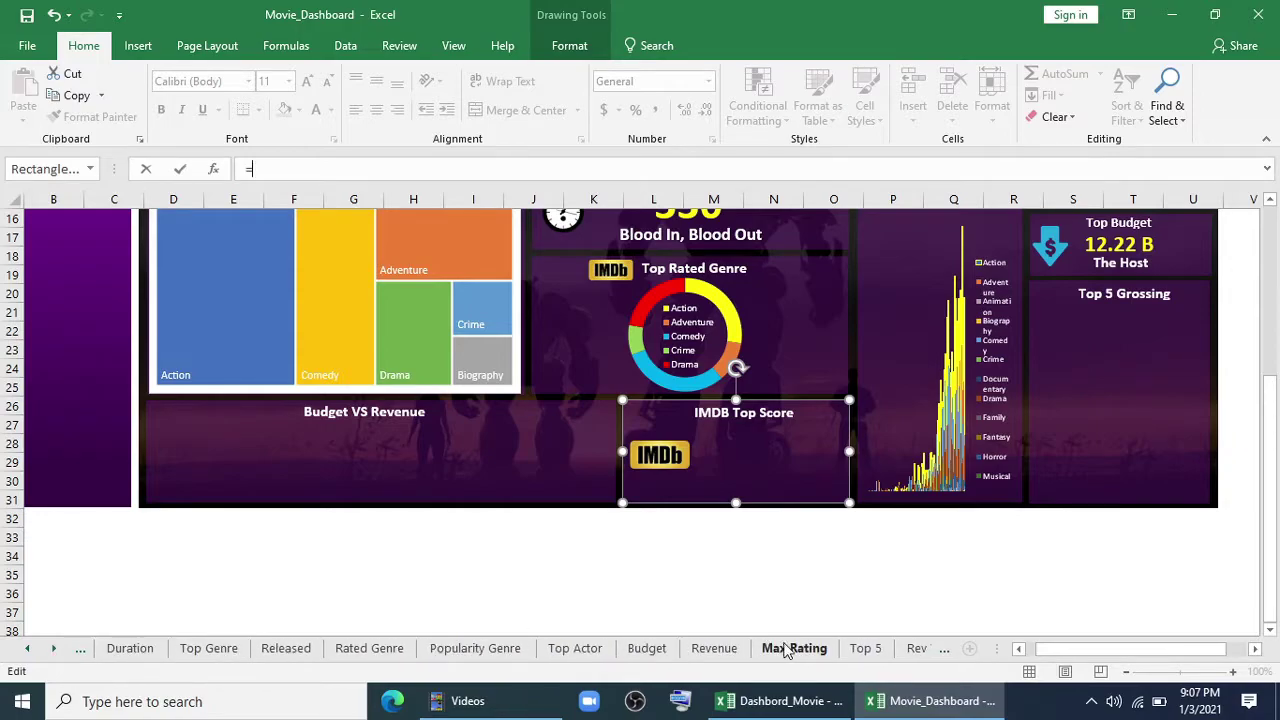
click(789, 648)
click(466, 237)
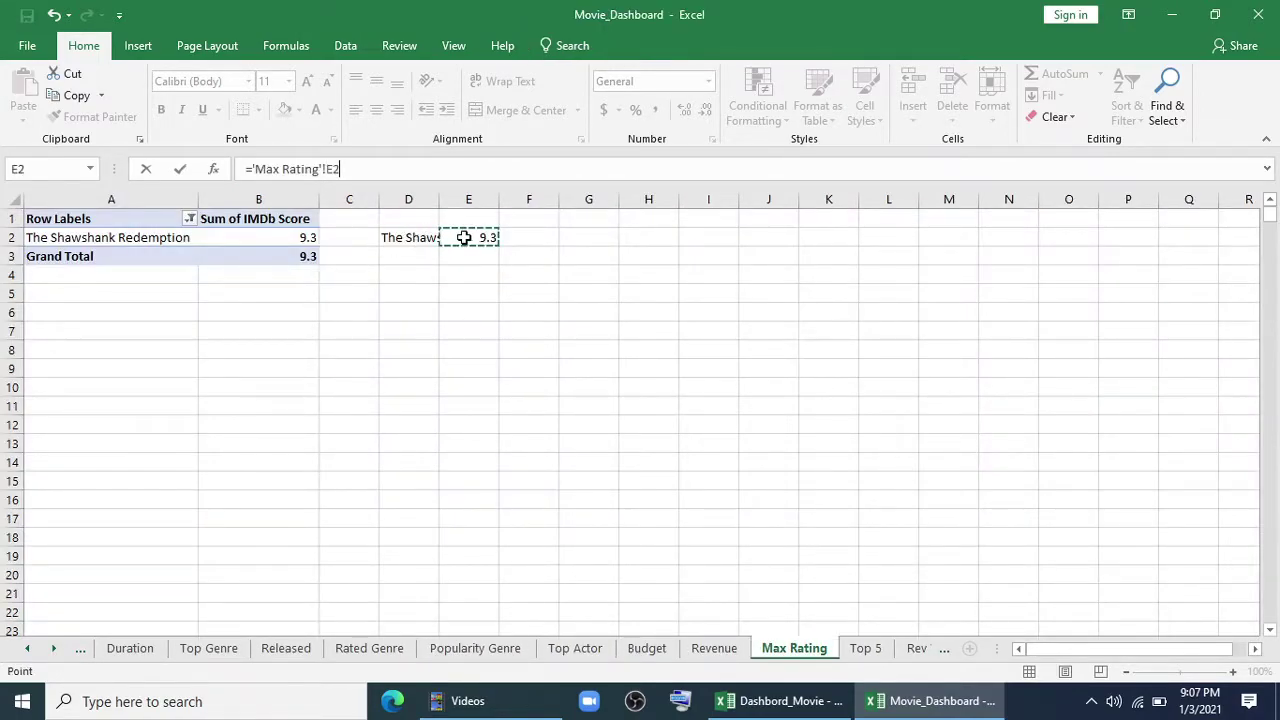
click(409, 240)
key(Return)
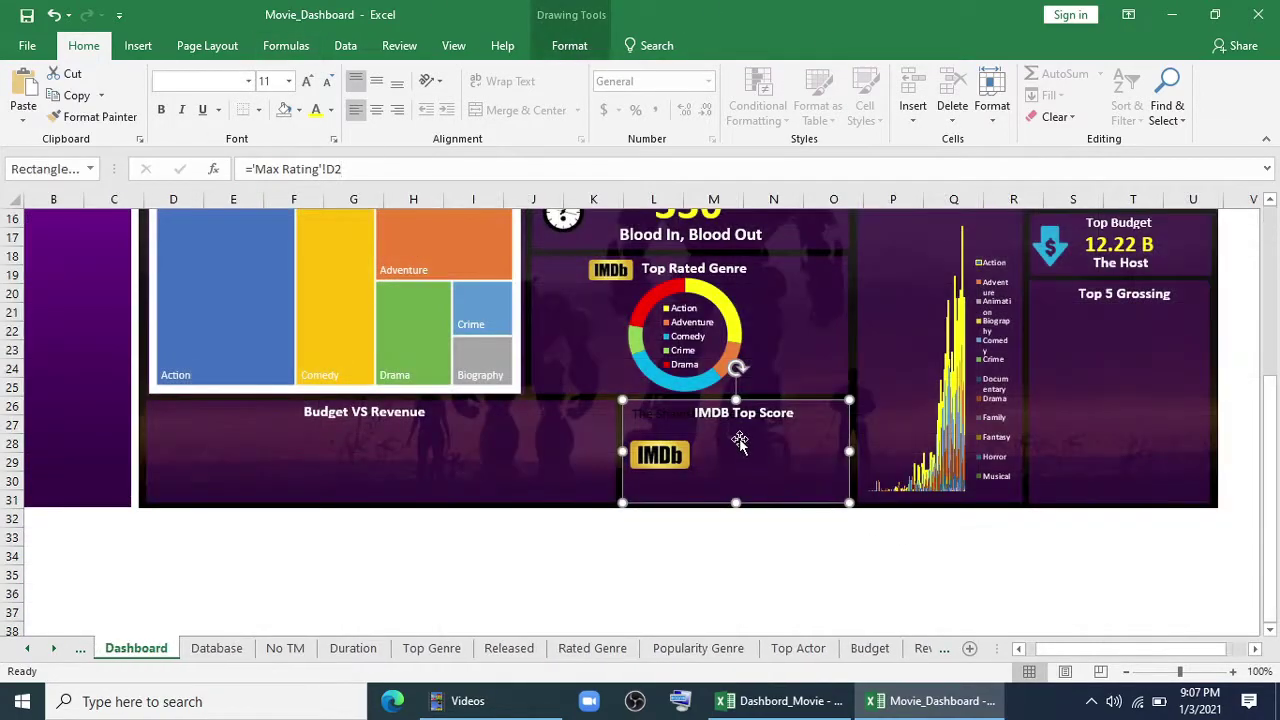
Format the linked title in the IMDB Top Score panel as bold white text, centred and bottom-aligned.
click(376, 109)
click(376, 81)
click(316, 109)
click(161, 109)
click(331, 109)
click(318, 176)
click(397, 109)
click(376, 109)
click(397, 81)
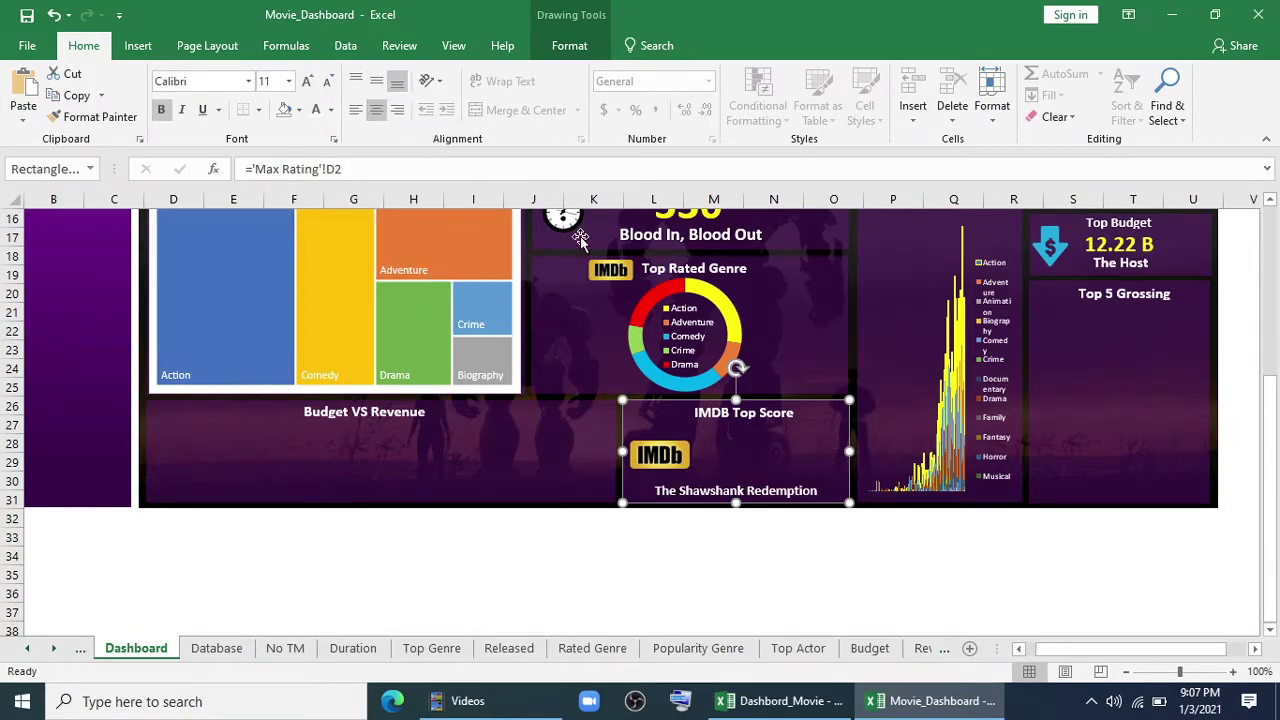
Copy the 330 text box from the Longest Duration panel into the IMDB Top Score panel, beside the IMDb logo.
scroll(530, 210, up, 1)
click(710, 268)
drag(712, 270, 755, 517)
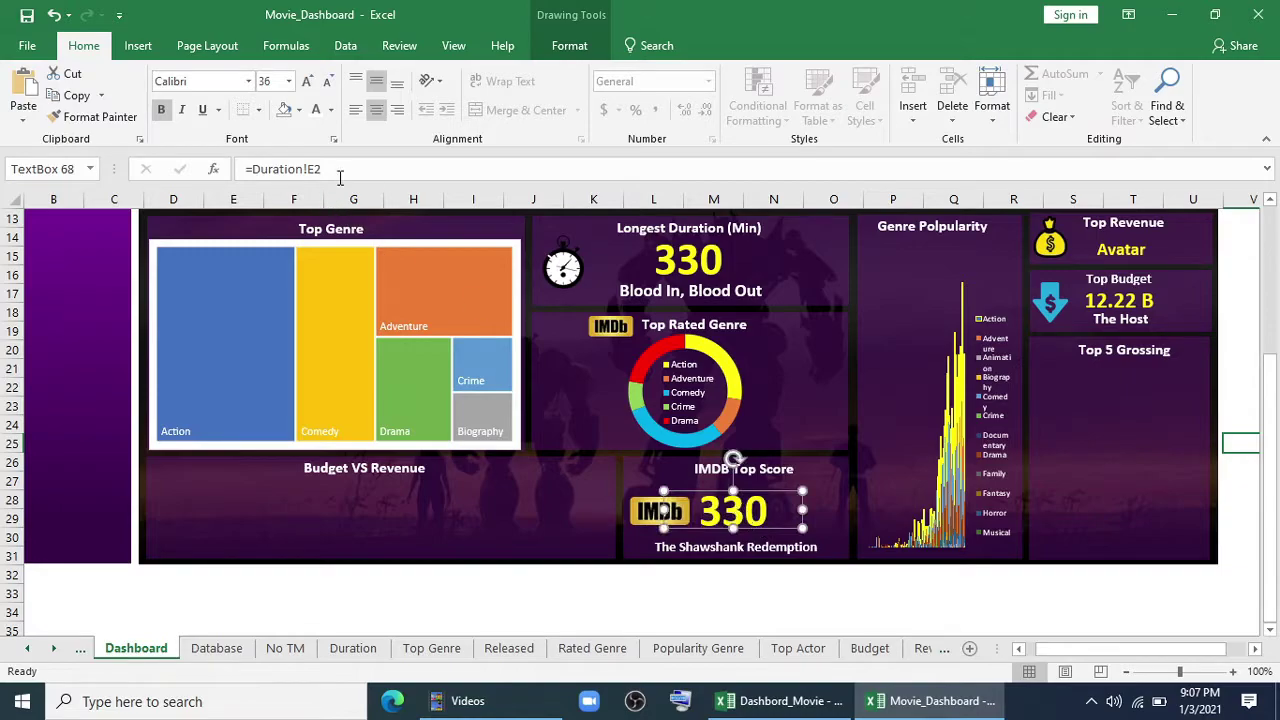
Relink the copied text box to the top IMDb score with ='Max Rating'!E2.
drag(340, 175, 153, 166)
text(=)
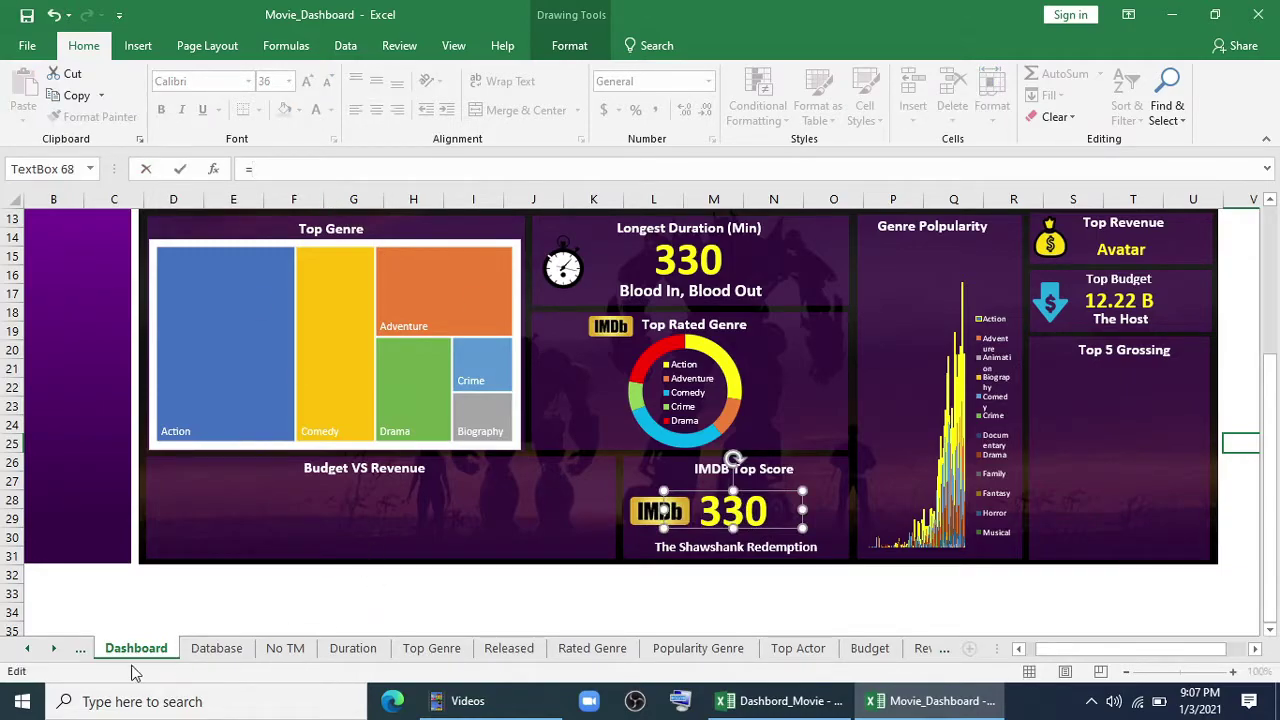
click(57, 651)
click(57, 651)
click(57, 651)
click(57, 651)
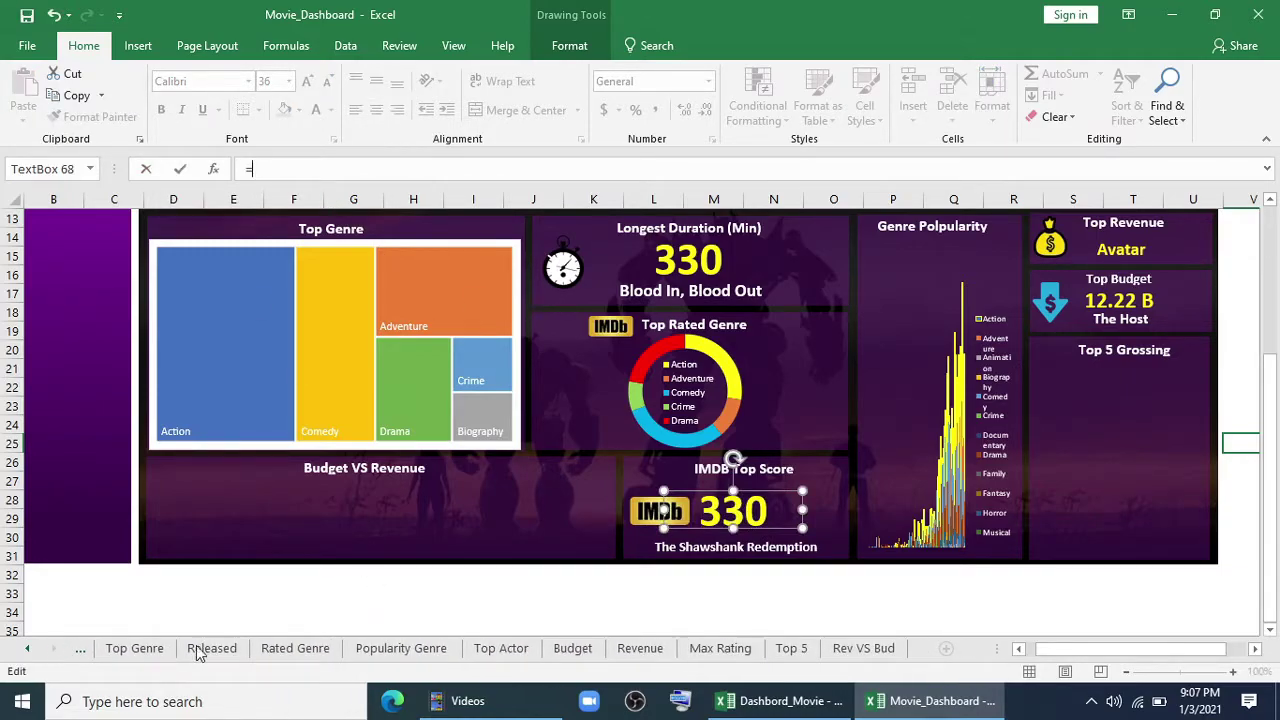
click(720, 648)
click(458, 238)
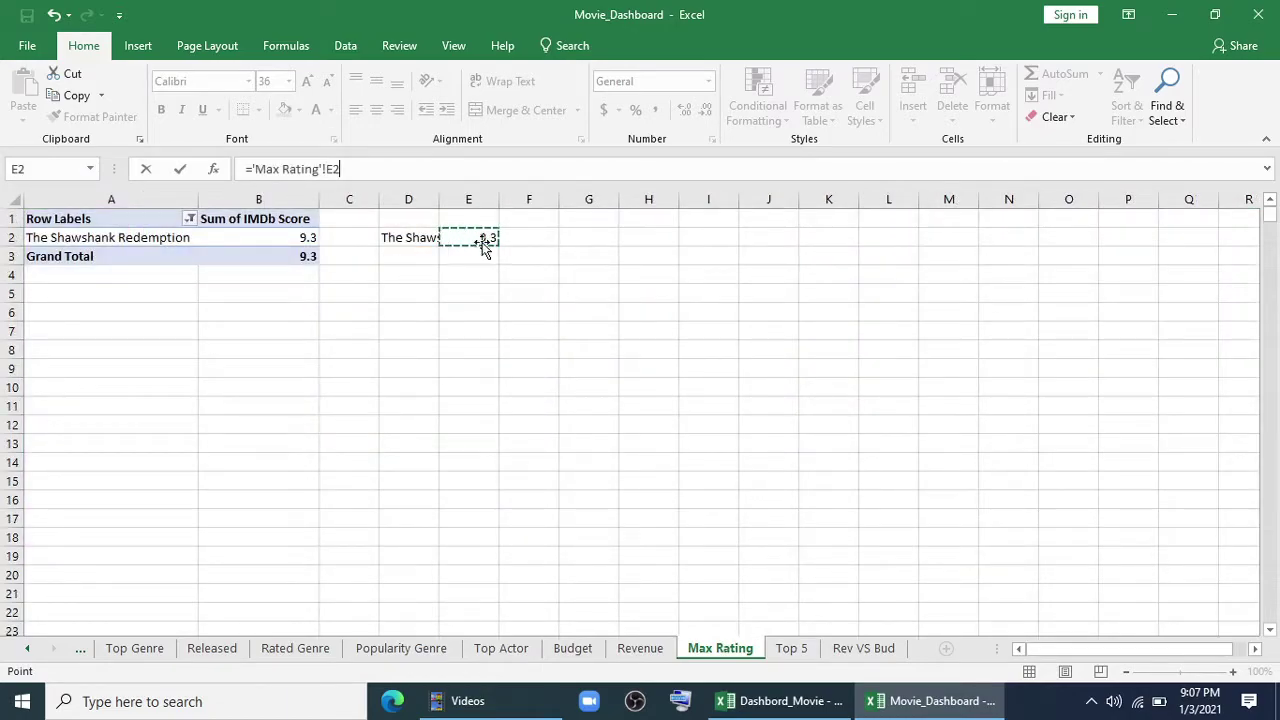
key(Return)
Format the linked score in the IMDB Top Score panel as bold 36 pt text in the standard orange colour.
click(331, 110)
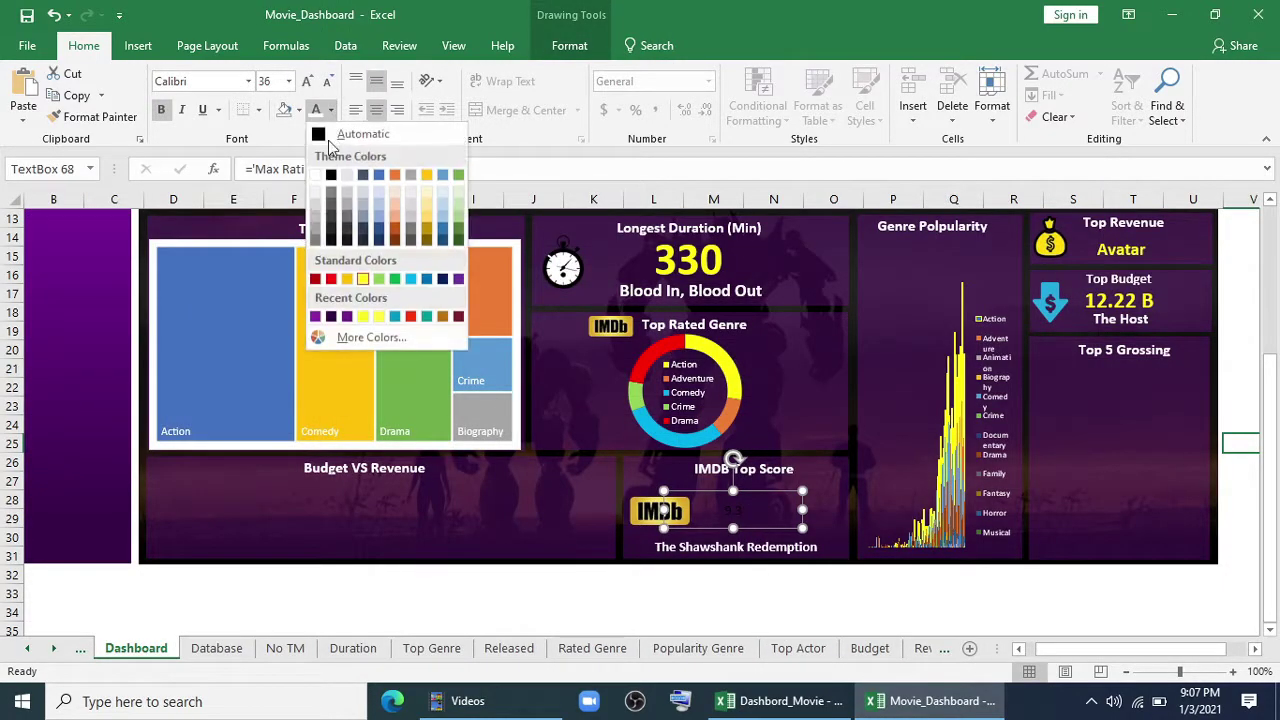
click(363, 279)
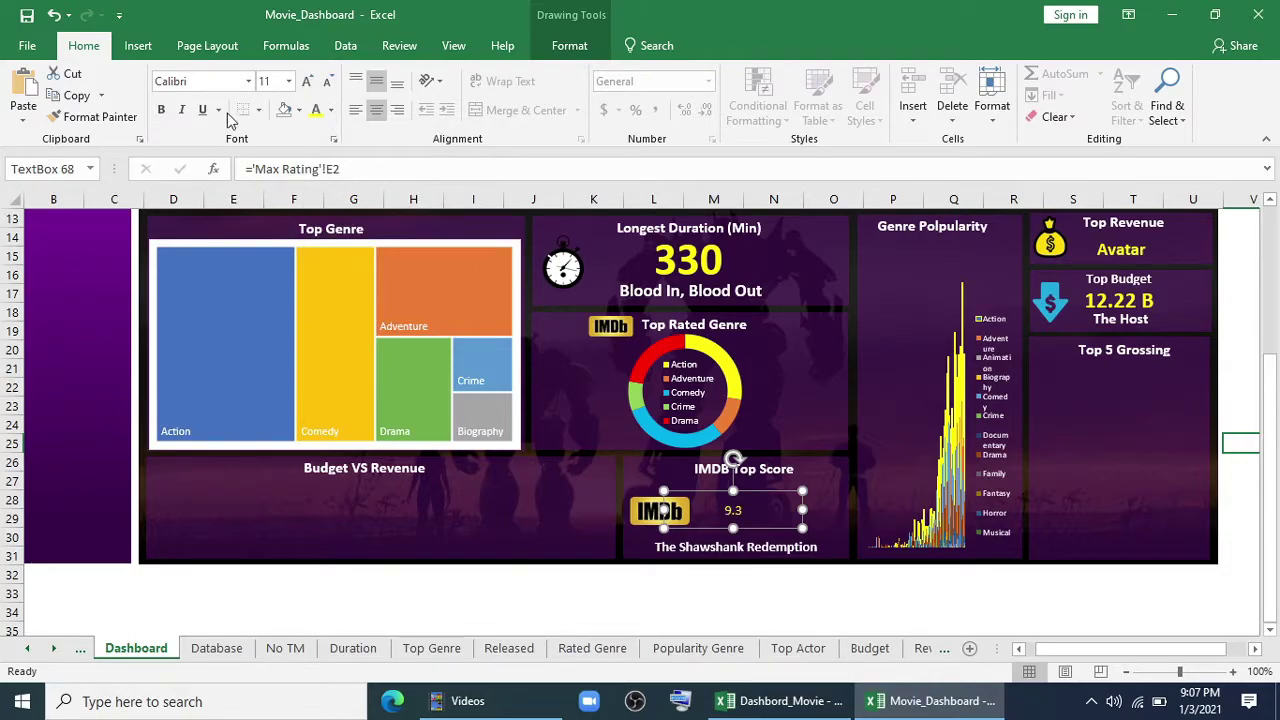
click(316, 84)
click(316, 84)
click(316, 84)
click(316, 84)
click(316, 84)
click(316, 84)
click(331, 110)
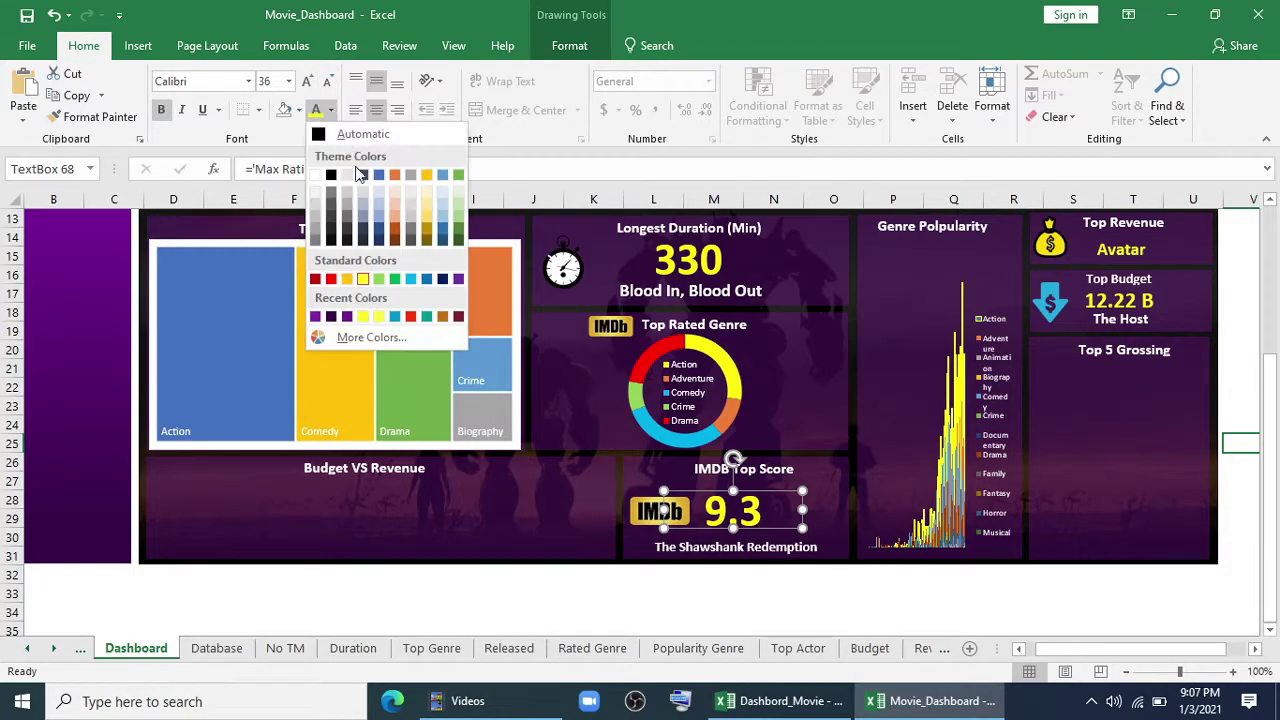
click(348, 281)
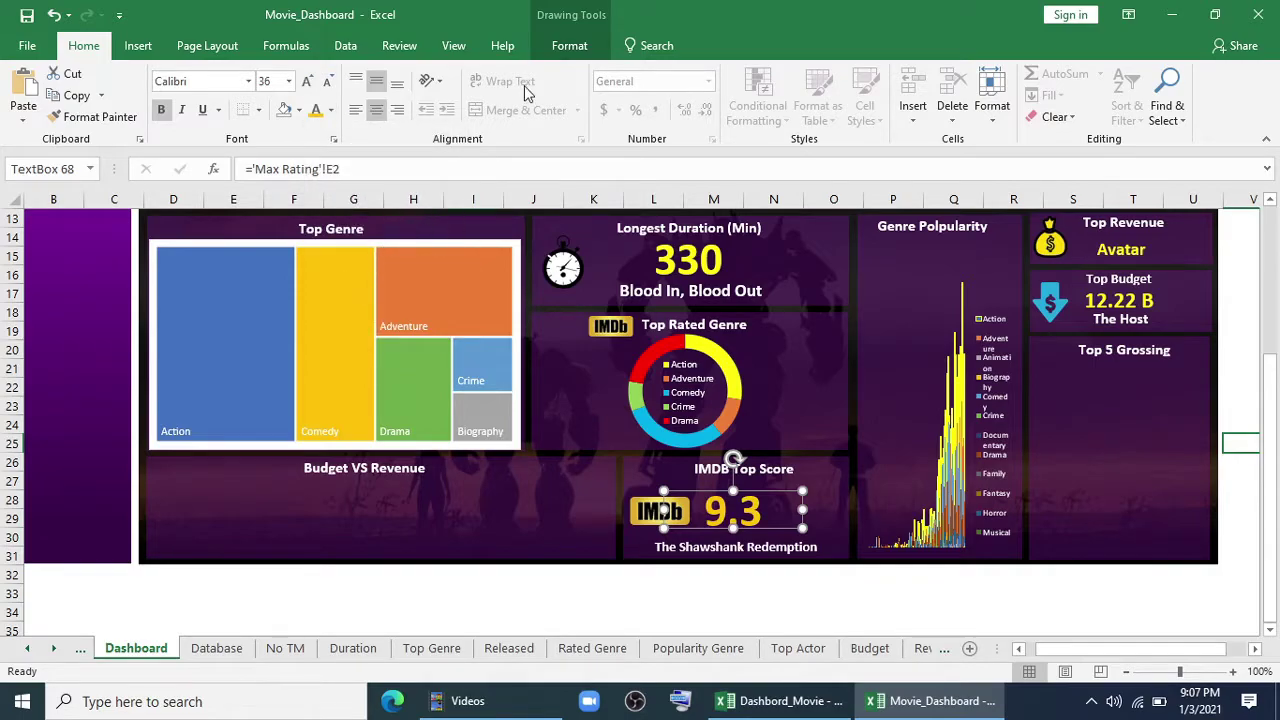
click(585, 50)
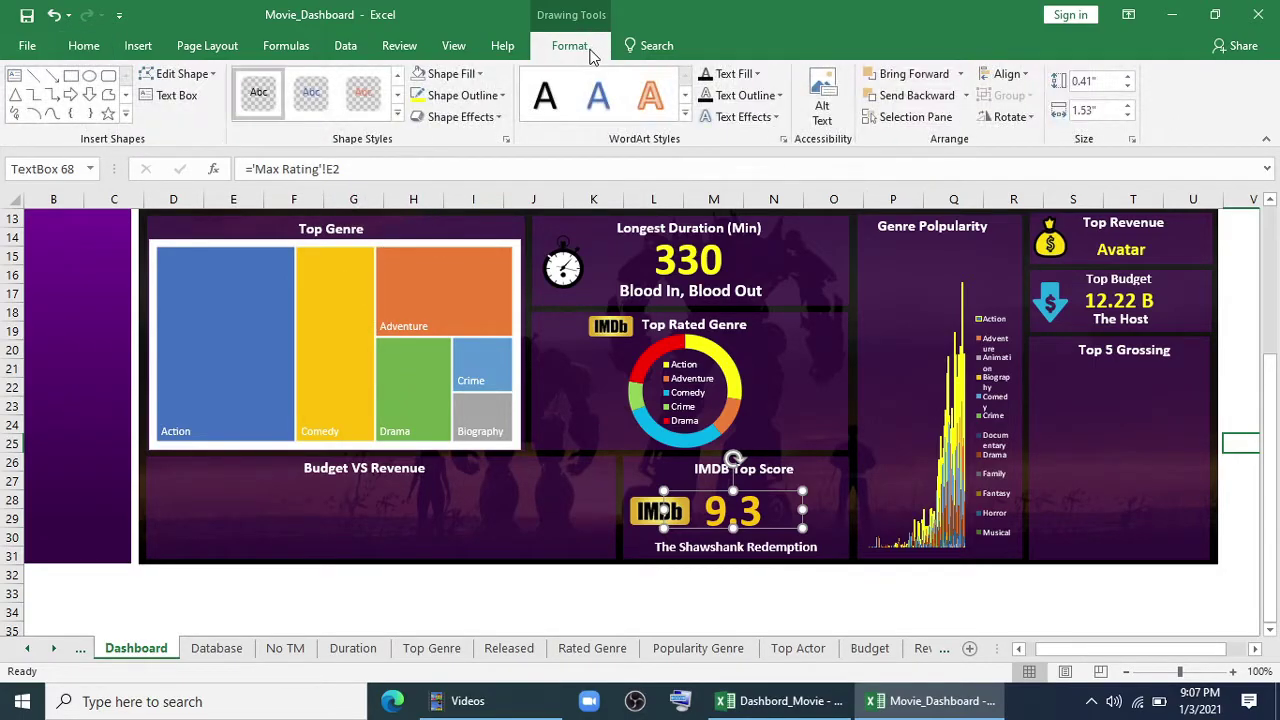
click(735, 117)
click(732, 612)
click(84, 46)
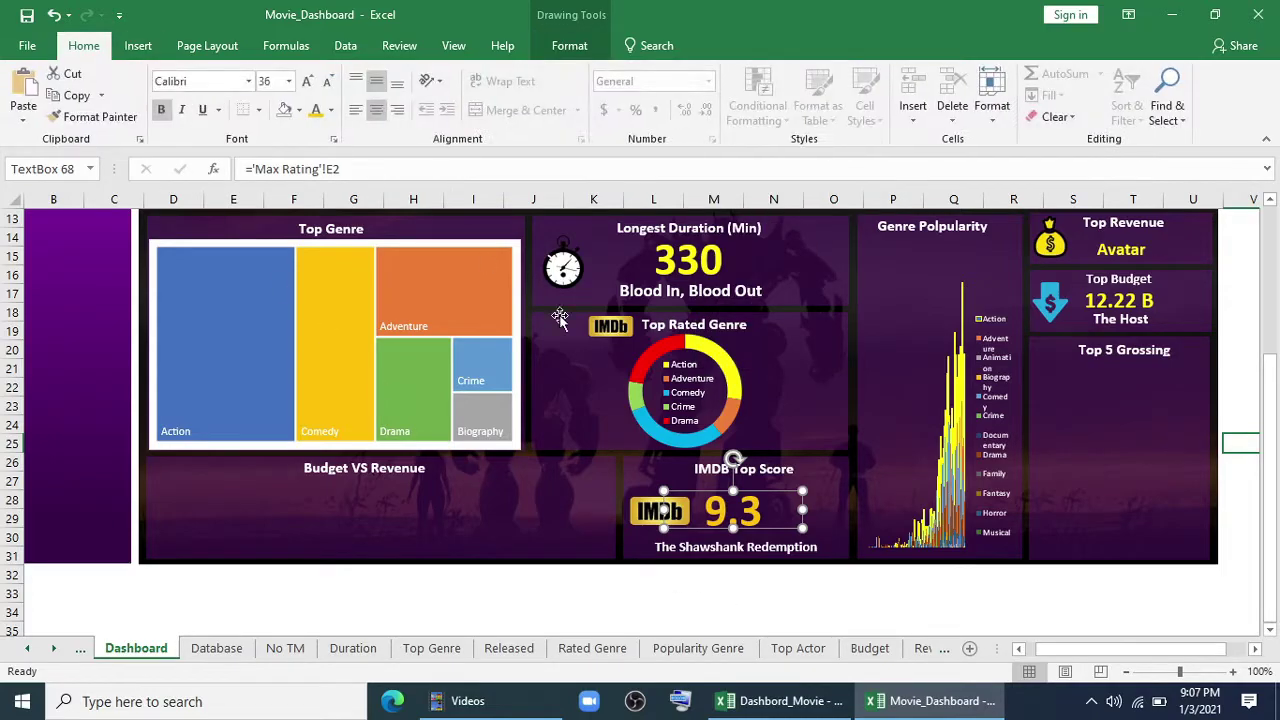
click(307, 83)
click(329, 83)
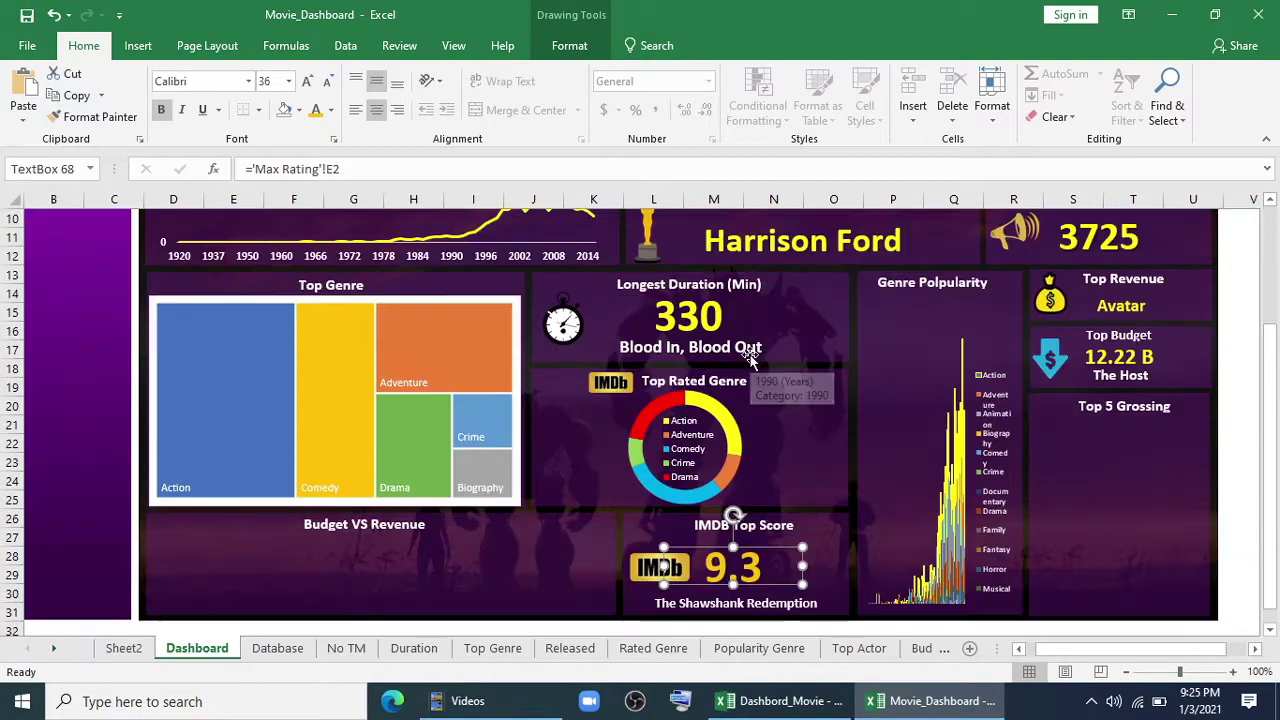
Build the pivot table on the Top 5 sheet with Title as rows and the sum of Revenue as values.
click(60, 651)
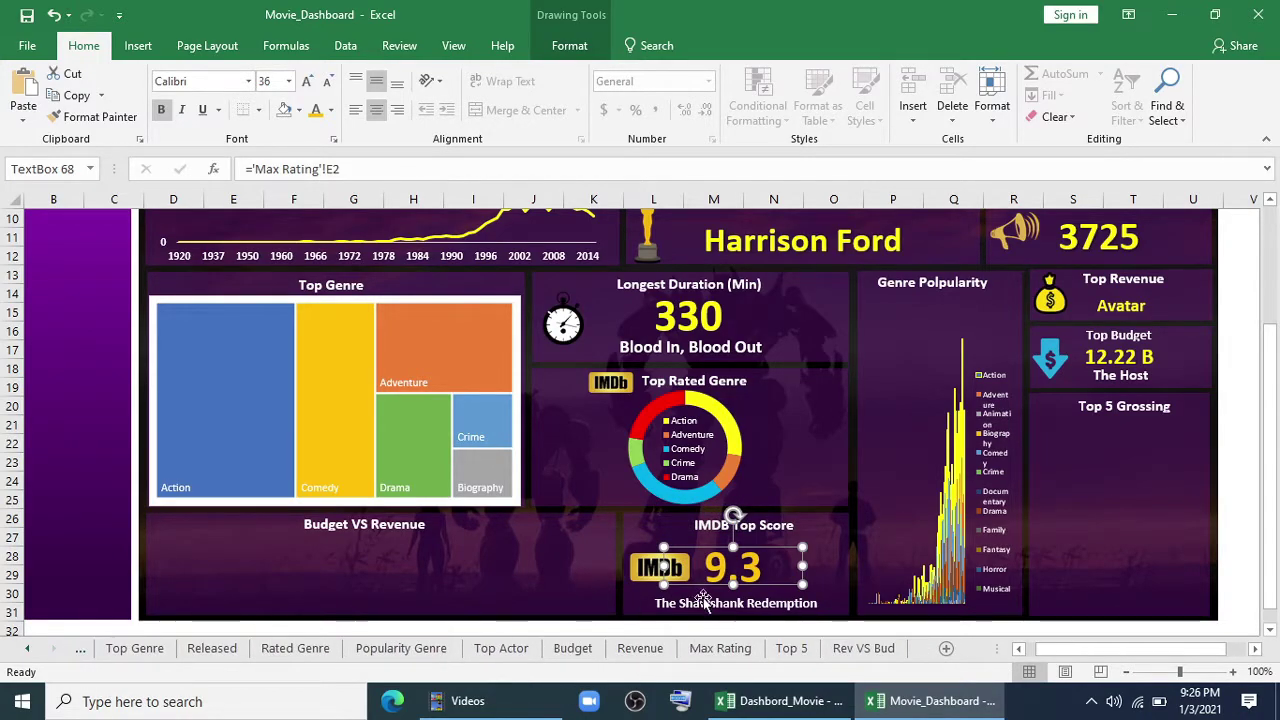
click(791, 648)
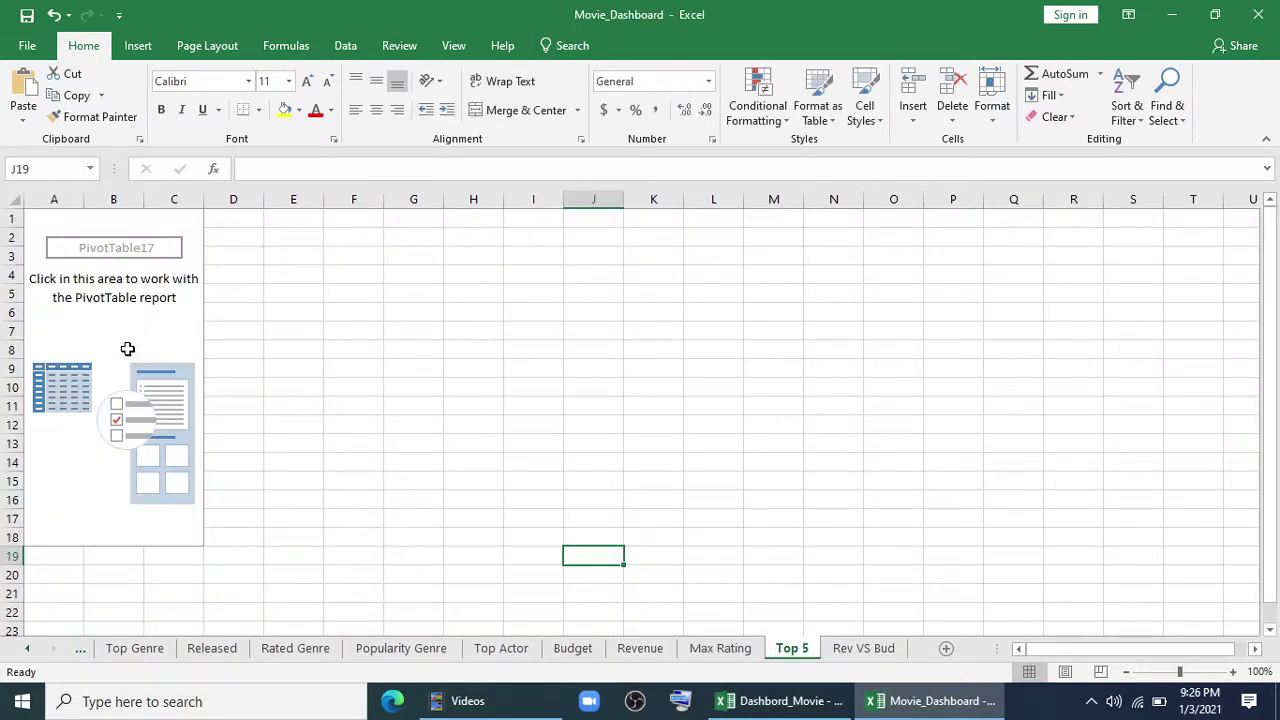
click(128, 348)
click(562, 46)
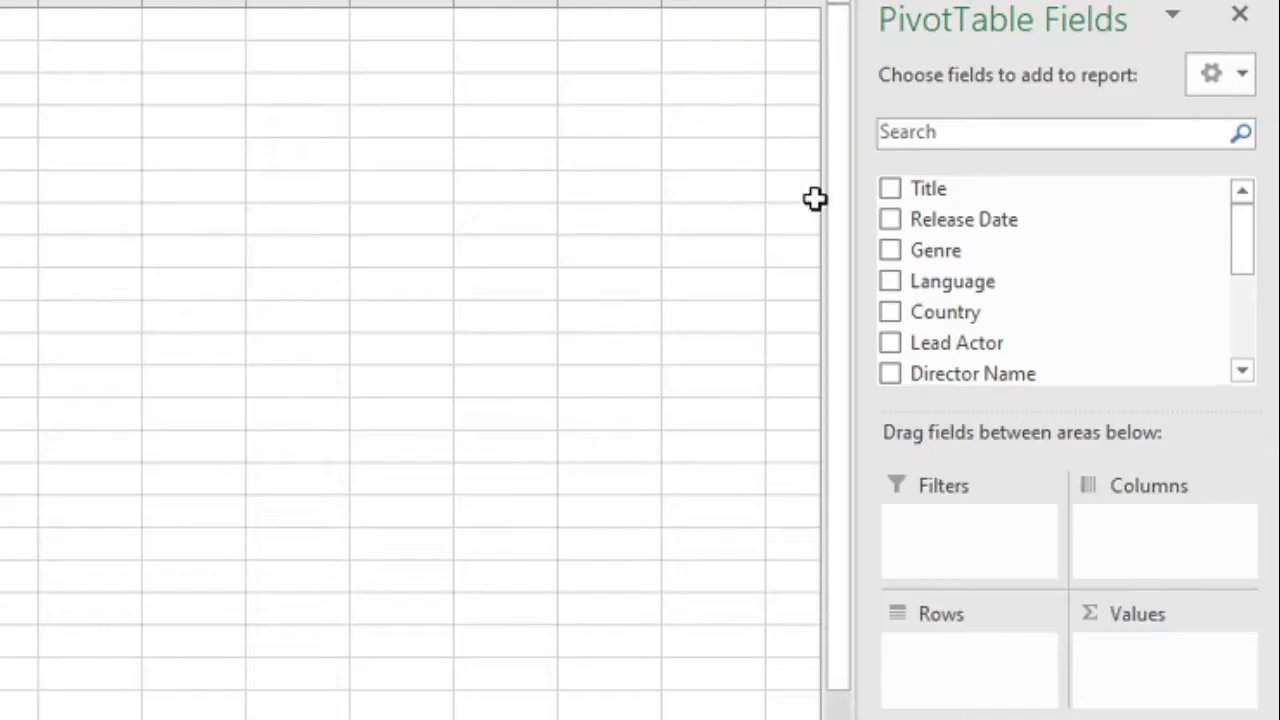
drag(1006, 193, 974, 653)
scroll(1022, 359, down, 3)
drag(997, 245, 1146, 674)
Filter the pivot table's titles to the top 5 items by Sum of Revenue.
right_click(0, 159)
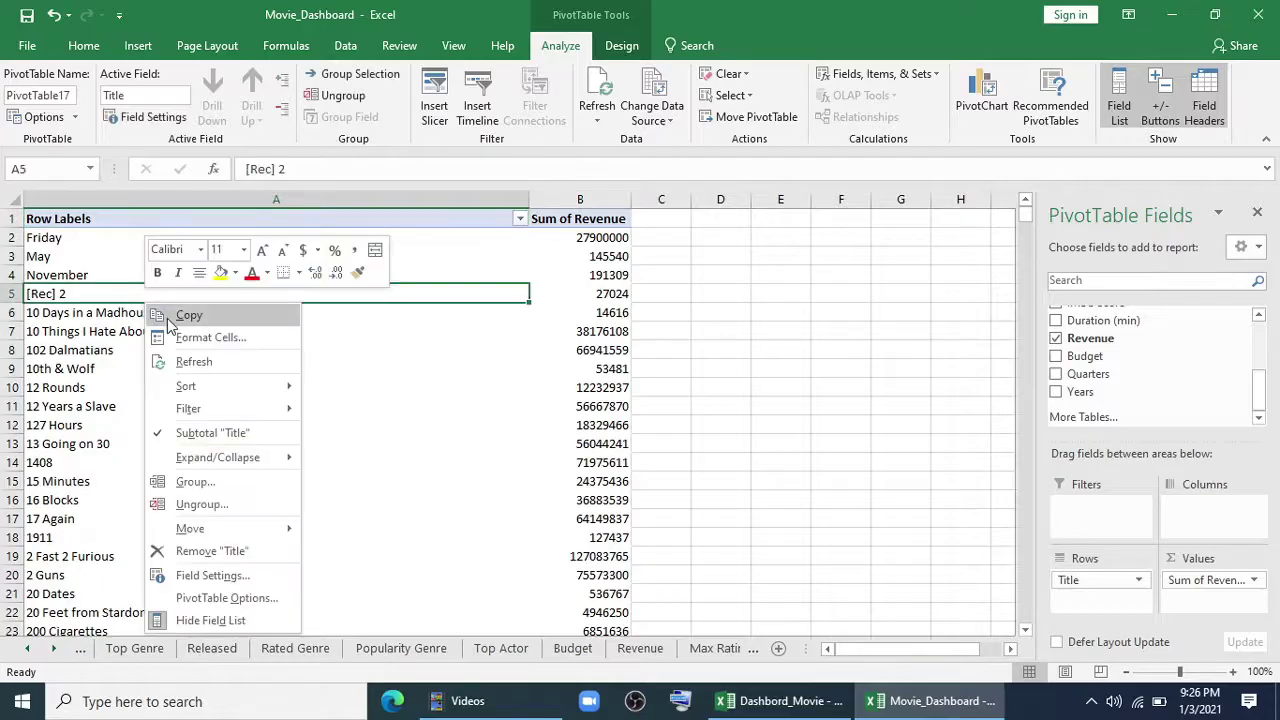
mouse_move(190, 408)
click(360, 480)
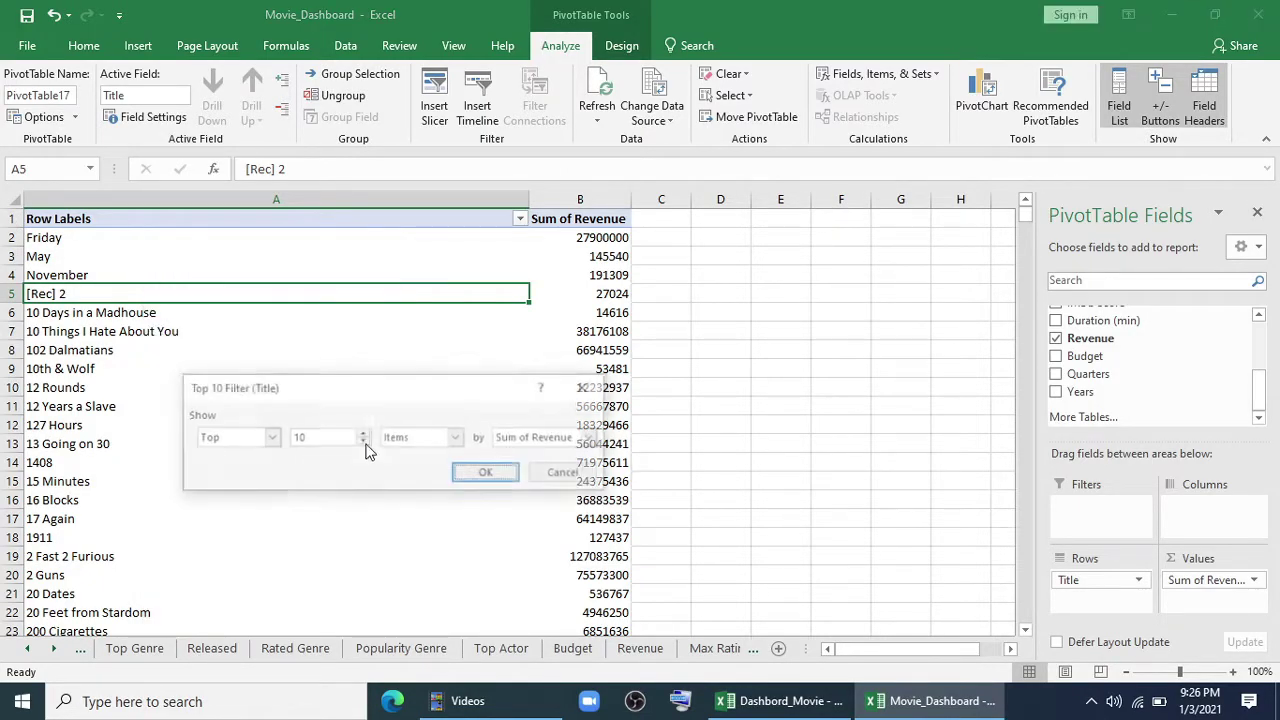
click(489, 473)
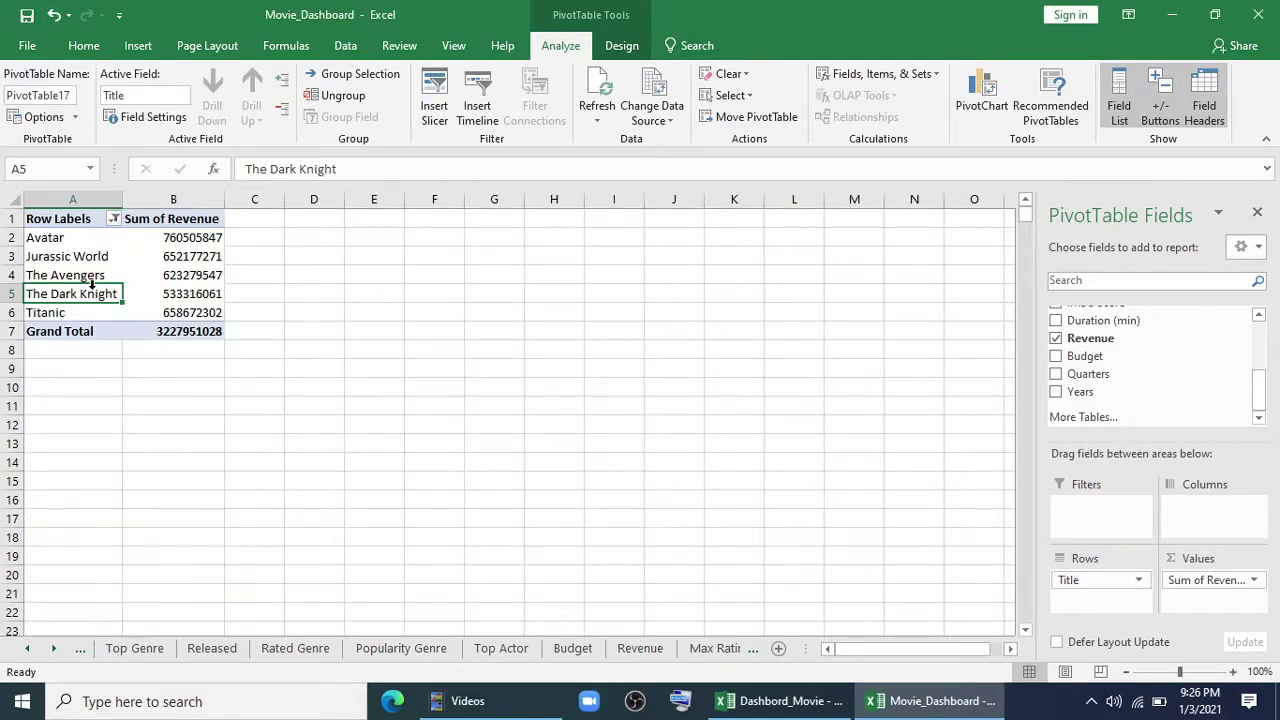
Insert a 2-D clustered bar chart from the top 5 revenue pivot table.
click(138, 45)
click(609, 79)
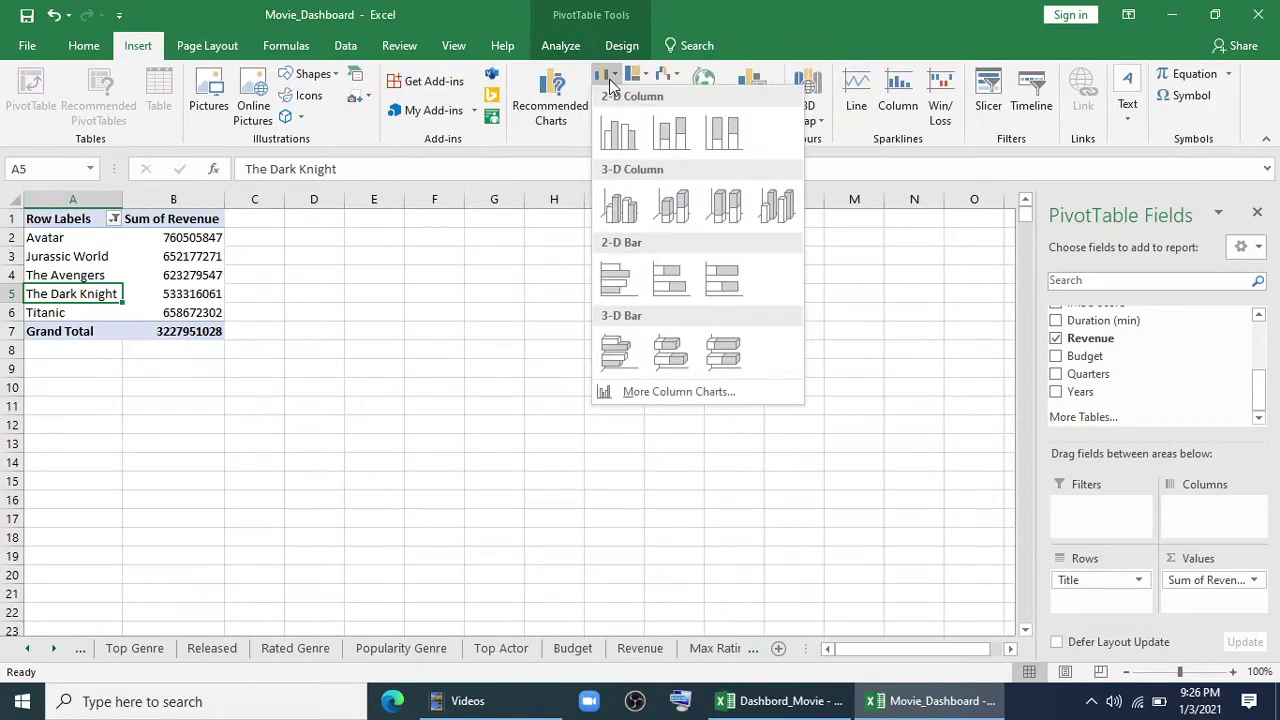
click(633, 287)
Remove the legend, all field buttons, the chart title and the horizontal value axis from the bar chart.
click(716, 458)
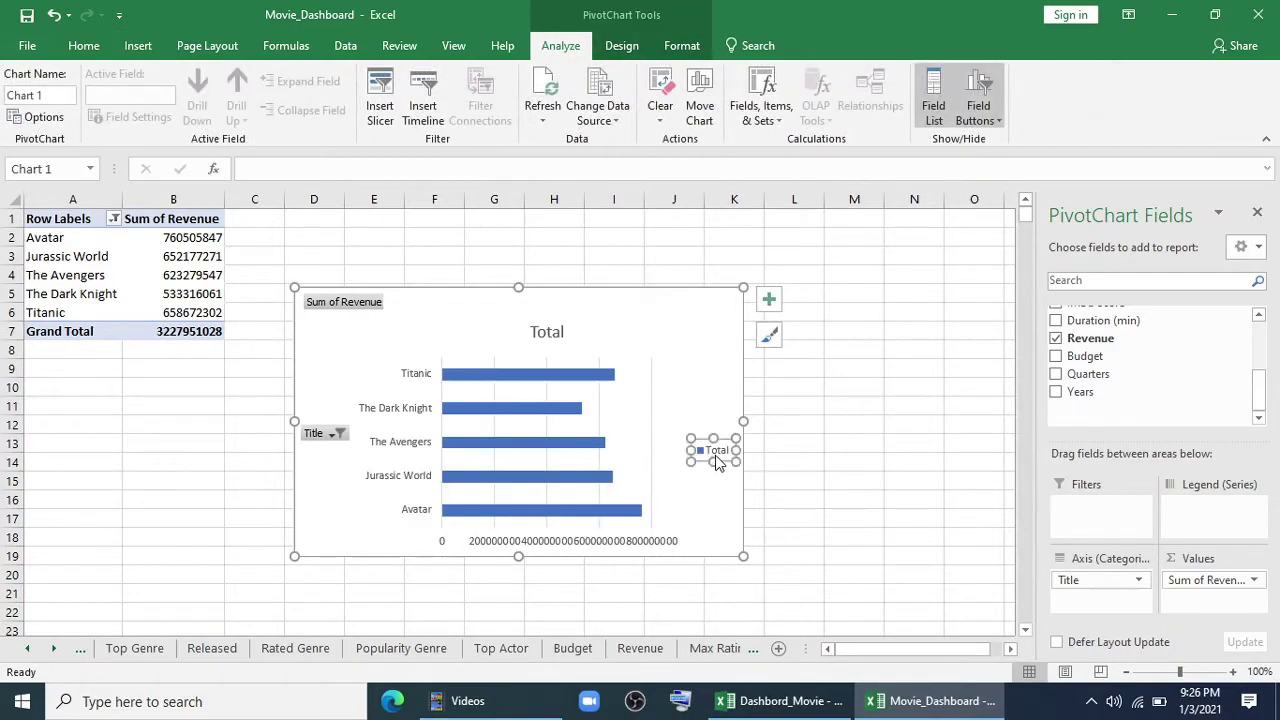
key(Delete)
right_click(322, 434)
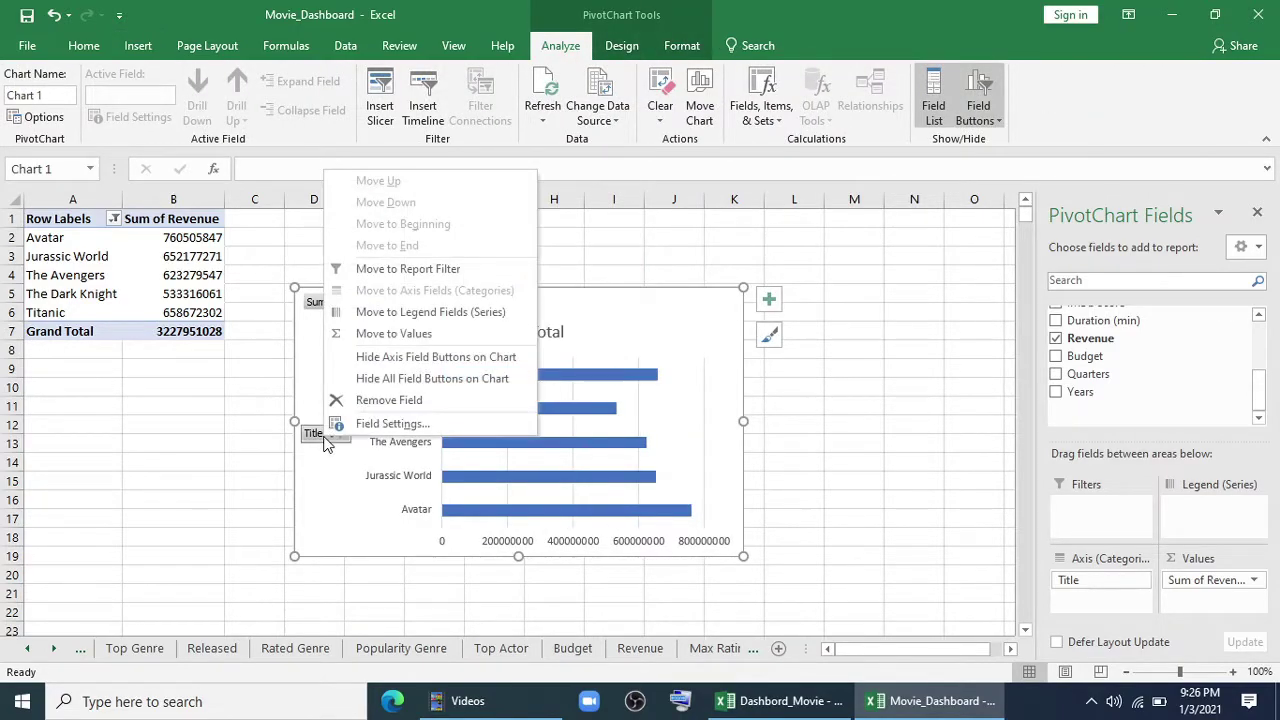
click(360, 380)
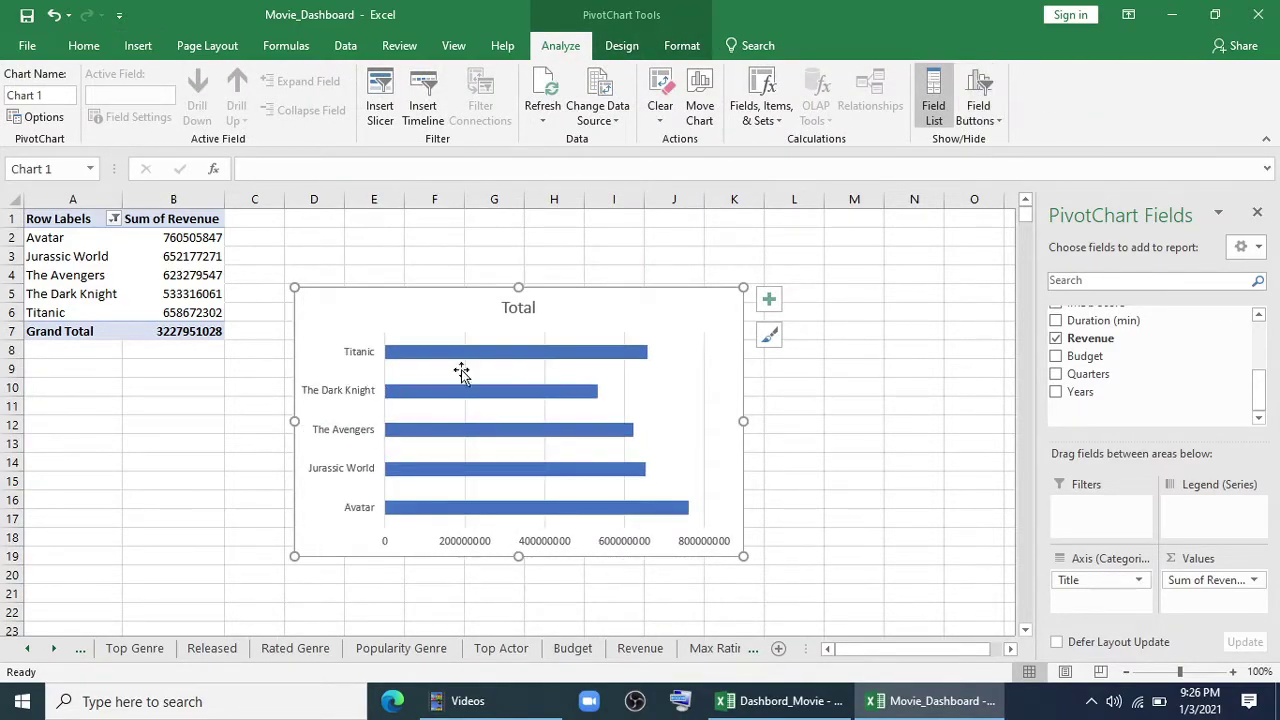
click(527, 312)
key(Delete)
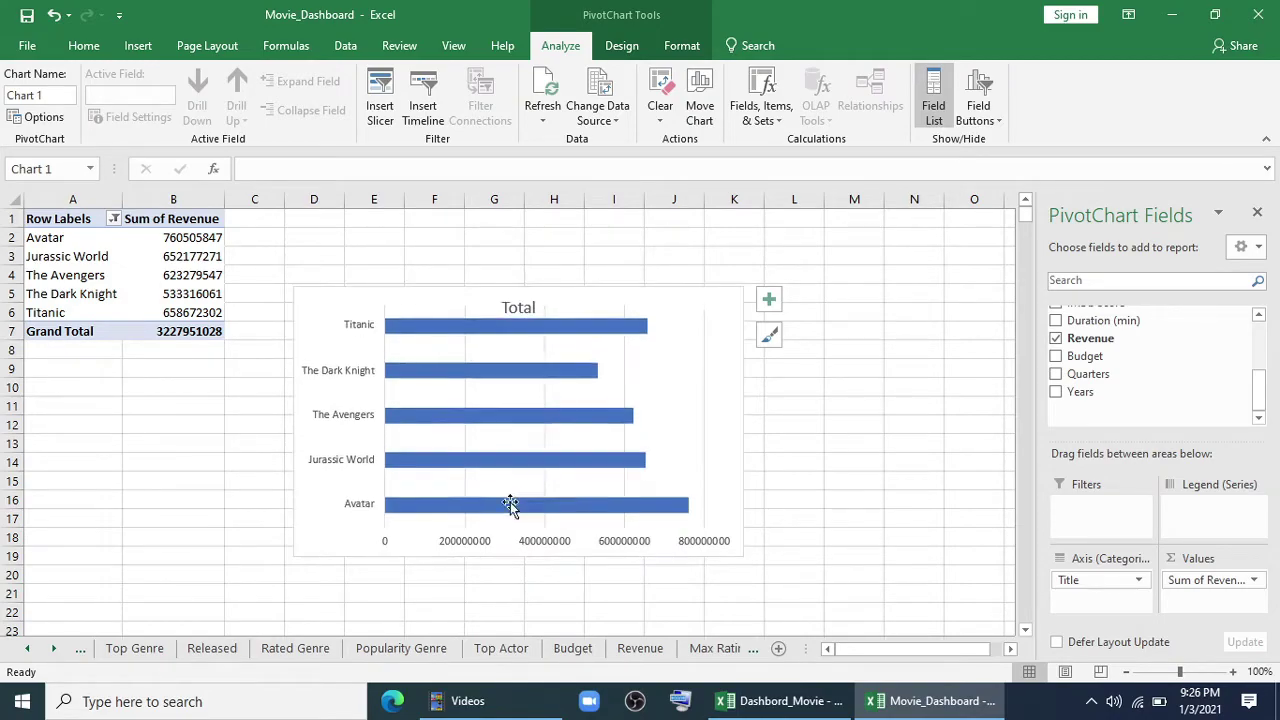
click(455, 545)
key(Delete)
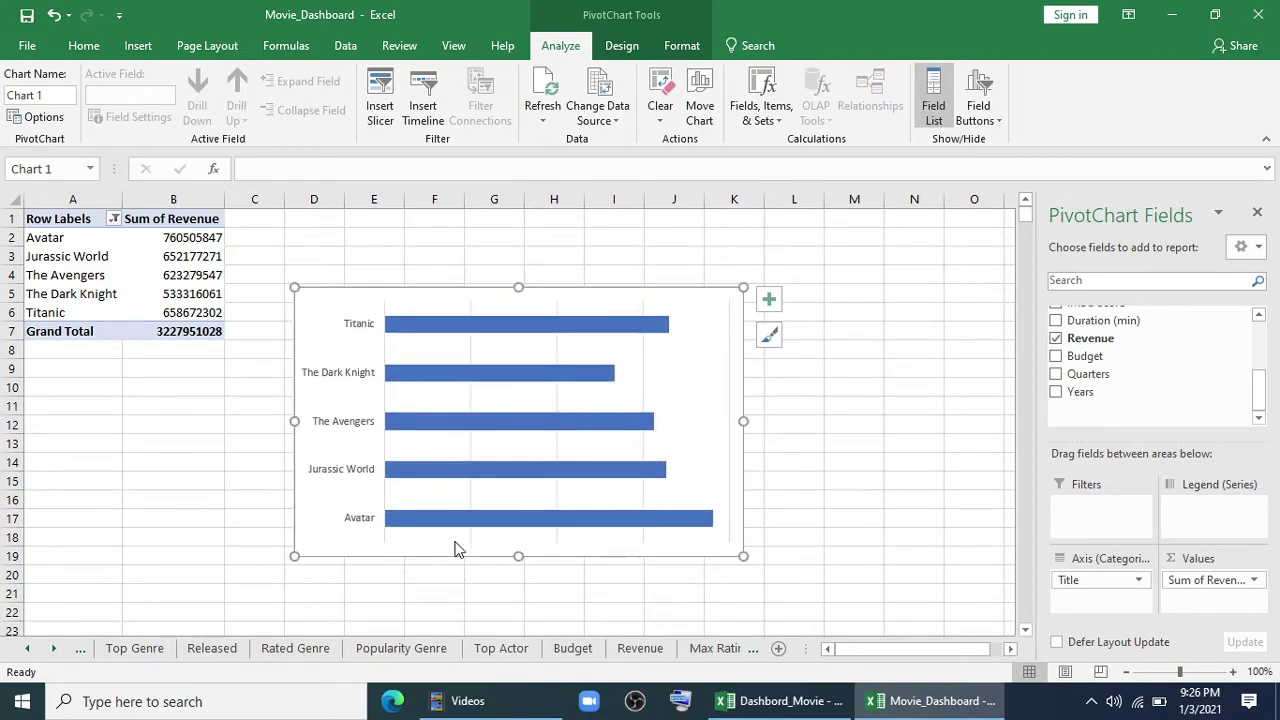
Move the top 5 bar chart to the Dashboard sheet as an embedded object.
right_click(447, 553)
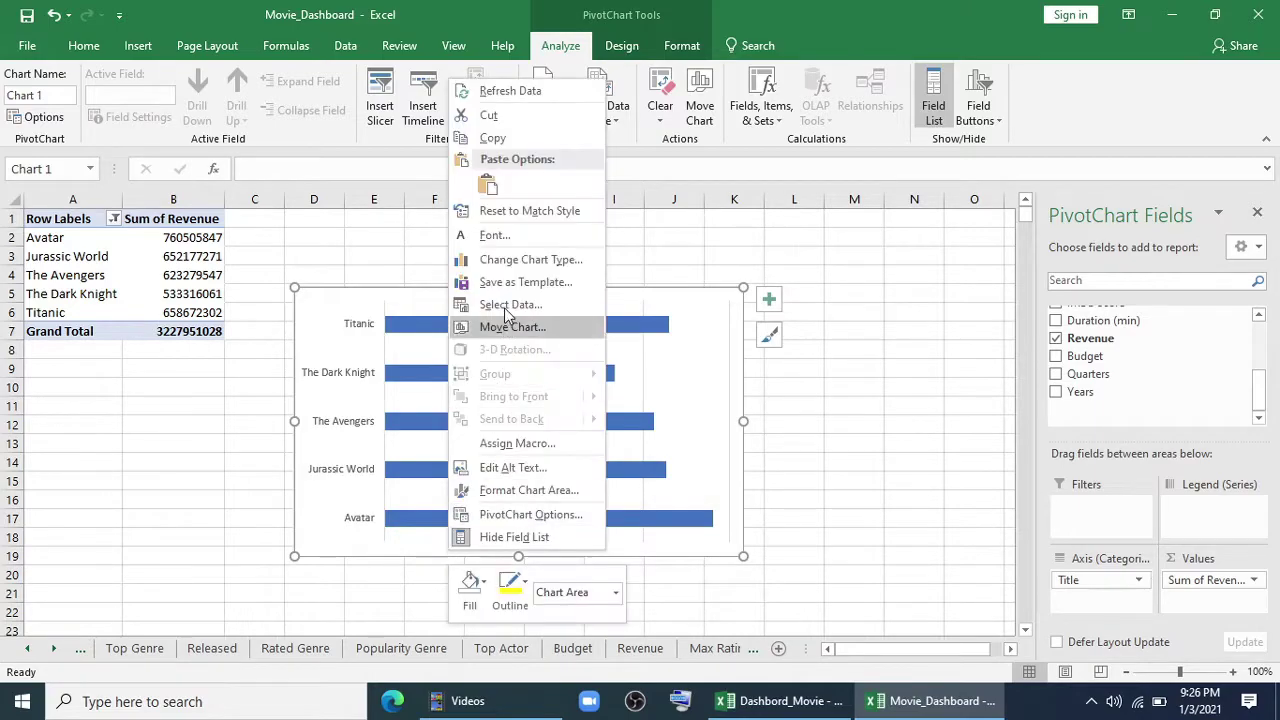
click(512, 140)
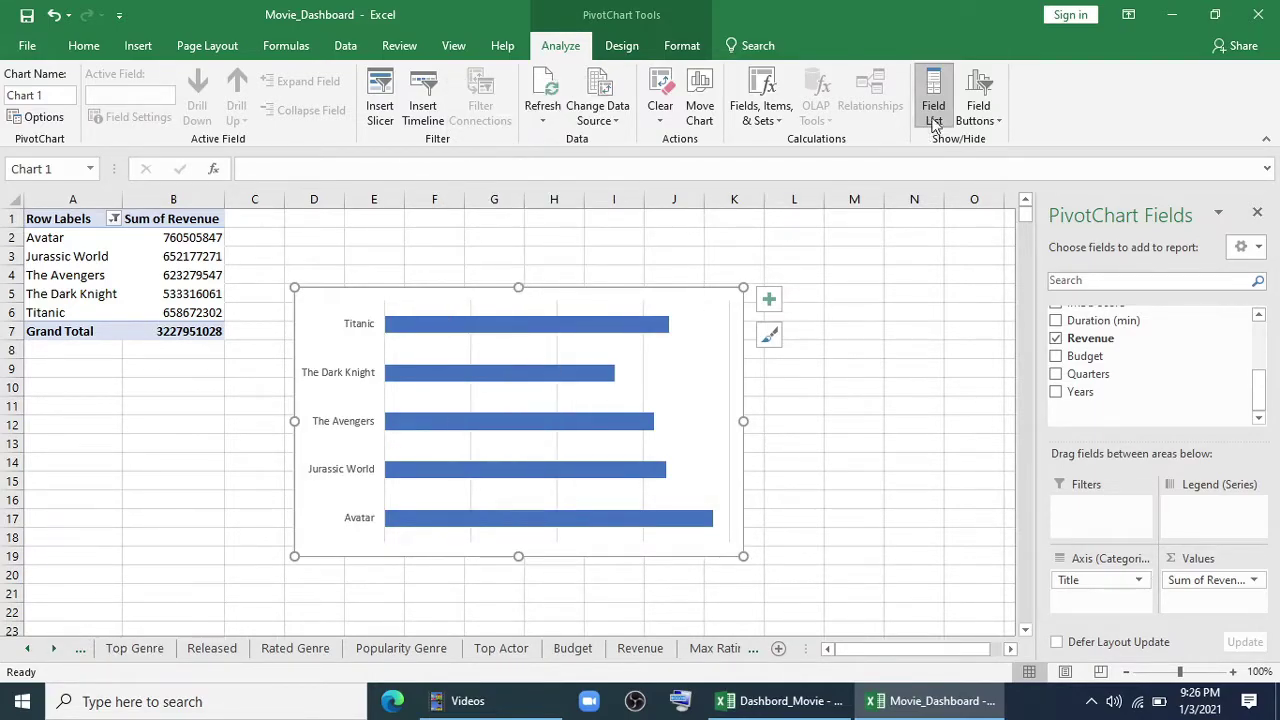
click(621, 45)
click(1044, 105)
click(422, 463)
click(385, 482)
click(486, 506)
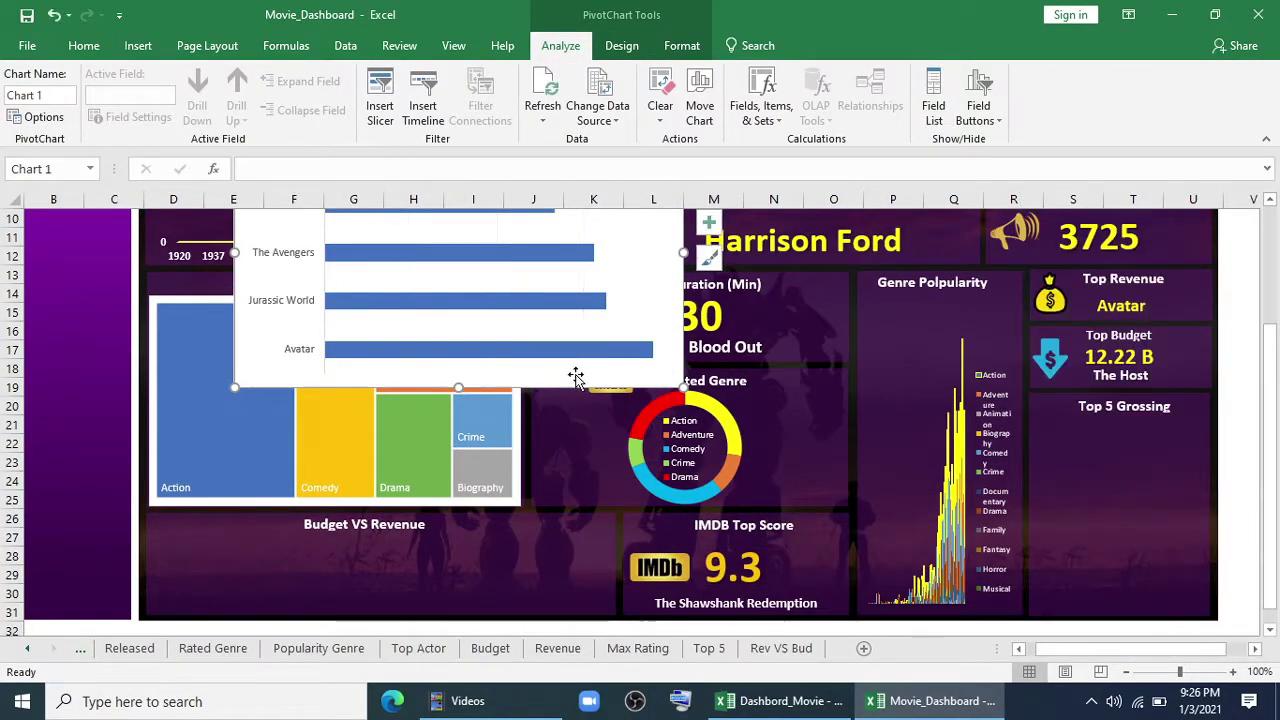
Set the bar chart's area to no fill and no outline.
click(680, 45)
click(498, 75)
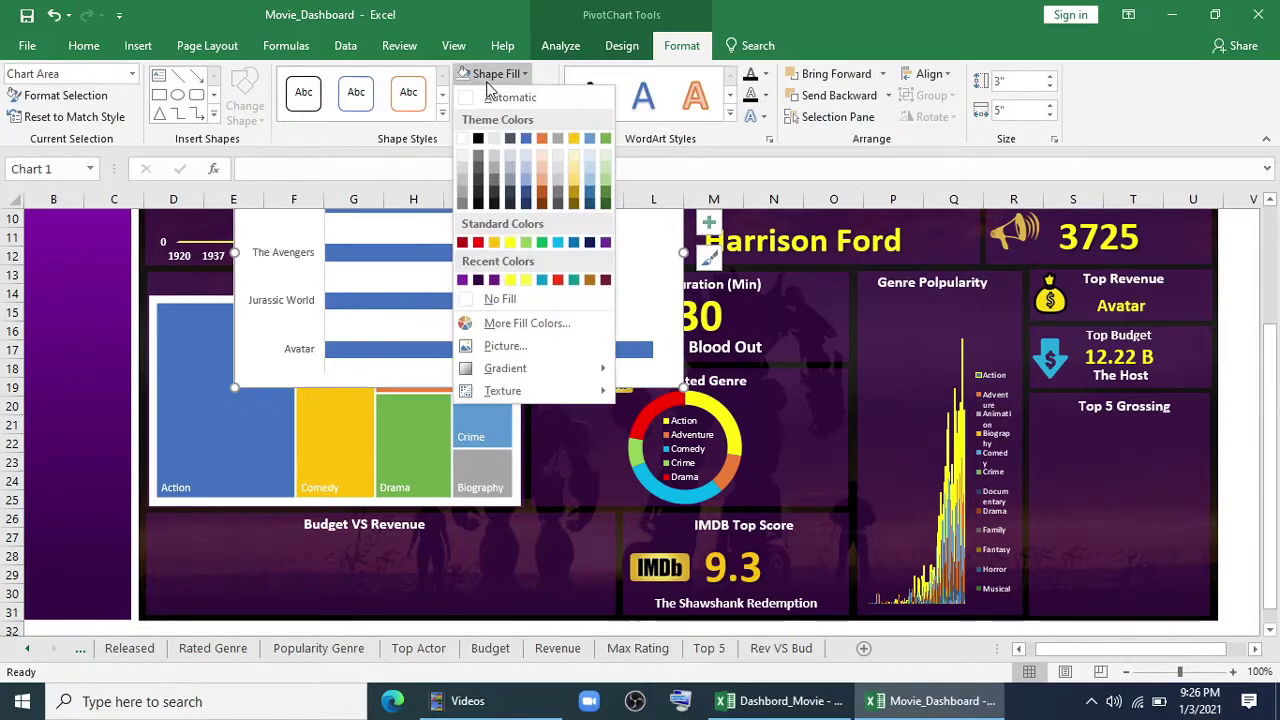
click(497, 299)
click(505, 95)
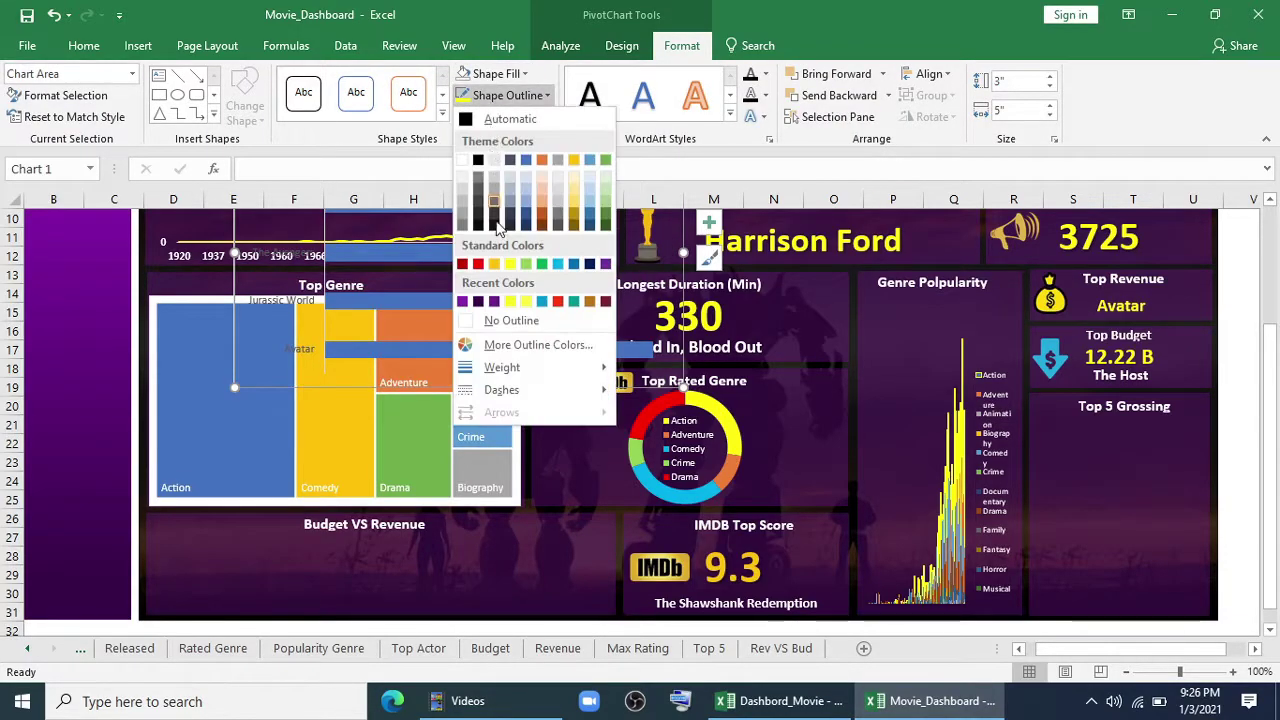
click(500, 320)
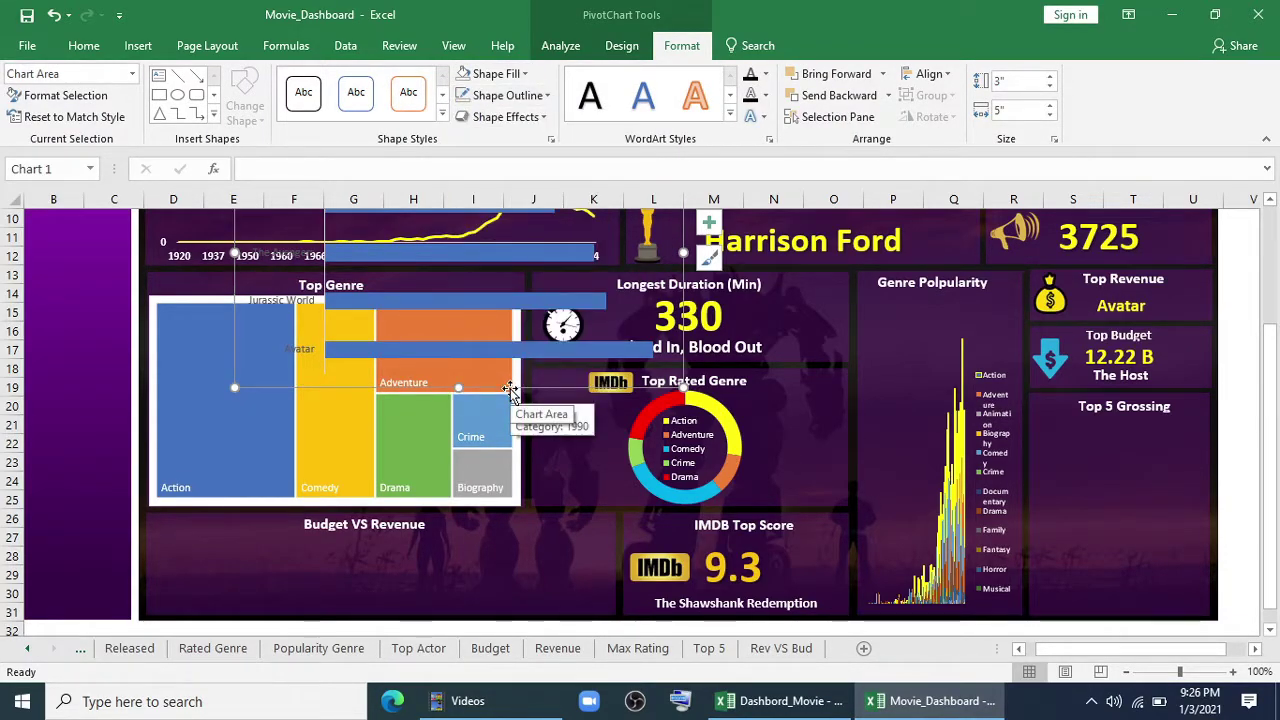
Move the bar chart towards the Top 5 Grossing panel and format its movie title labels as bold white text.
drag(533, 389, 997, 551)
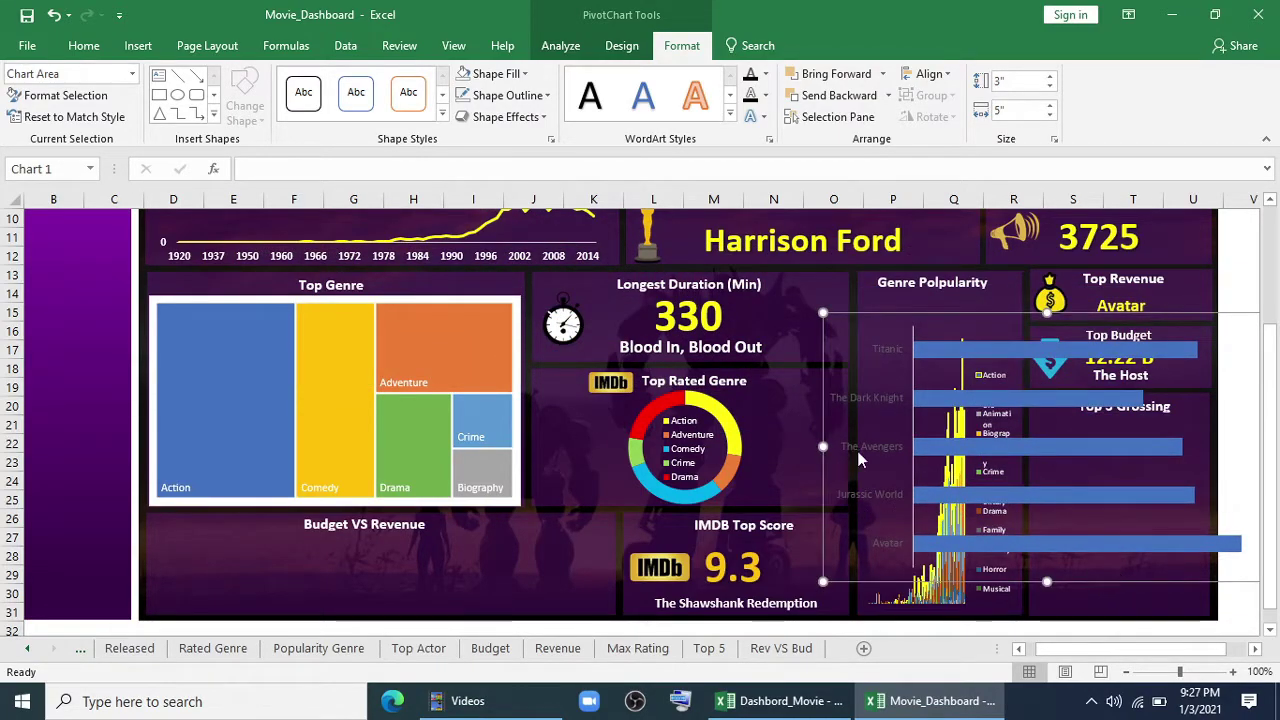
click(857, 459)
click(84, 45)
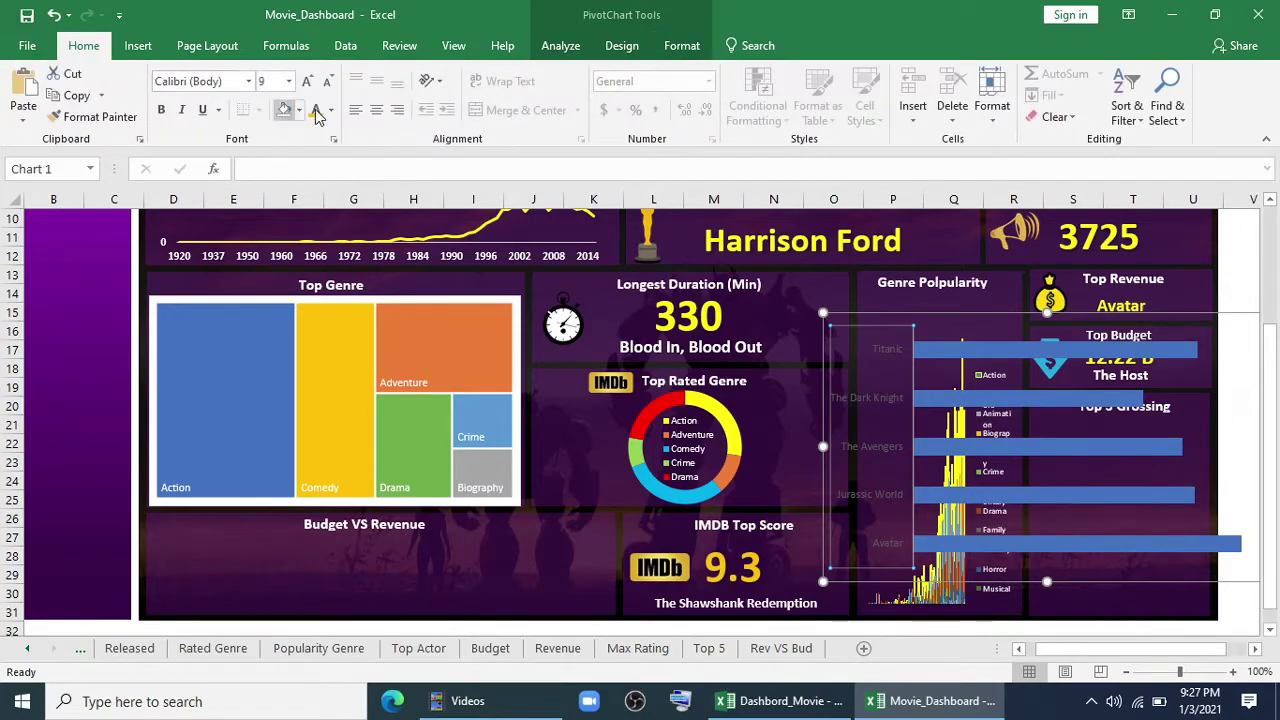
click(331, 110)
click(315, 176)
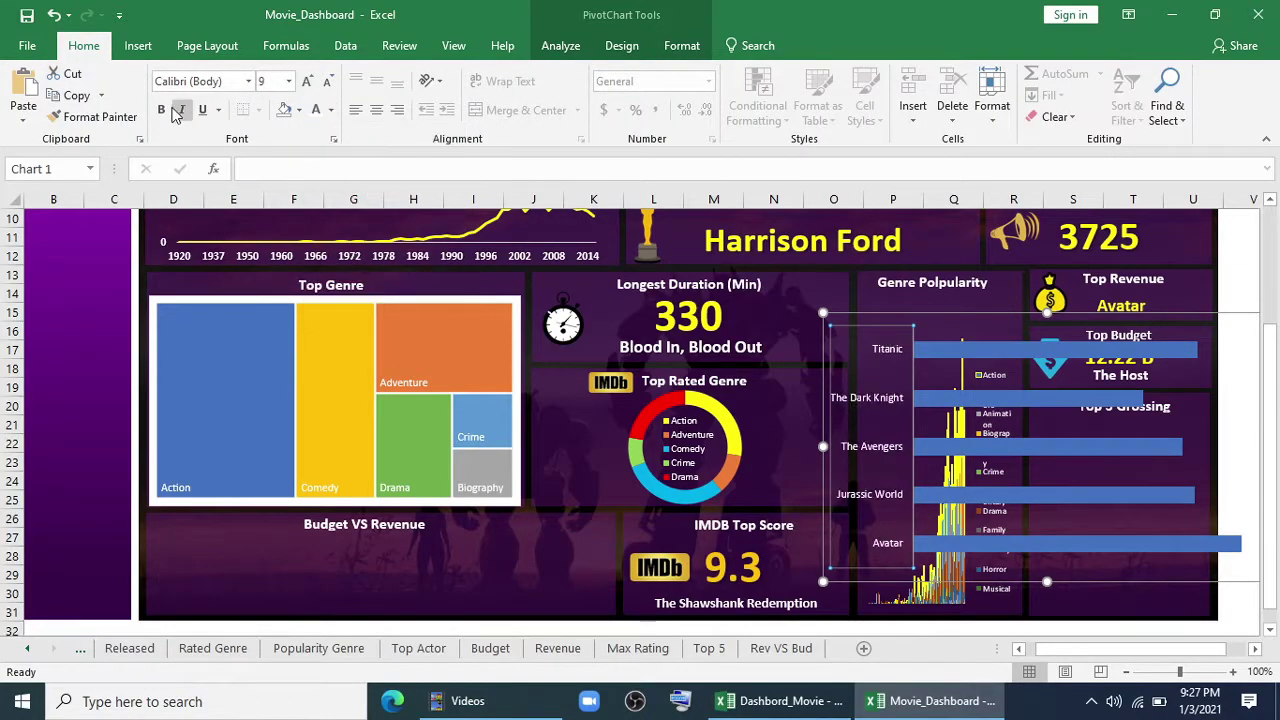
click(162, 110)
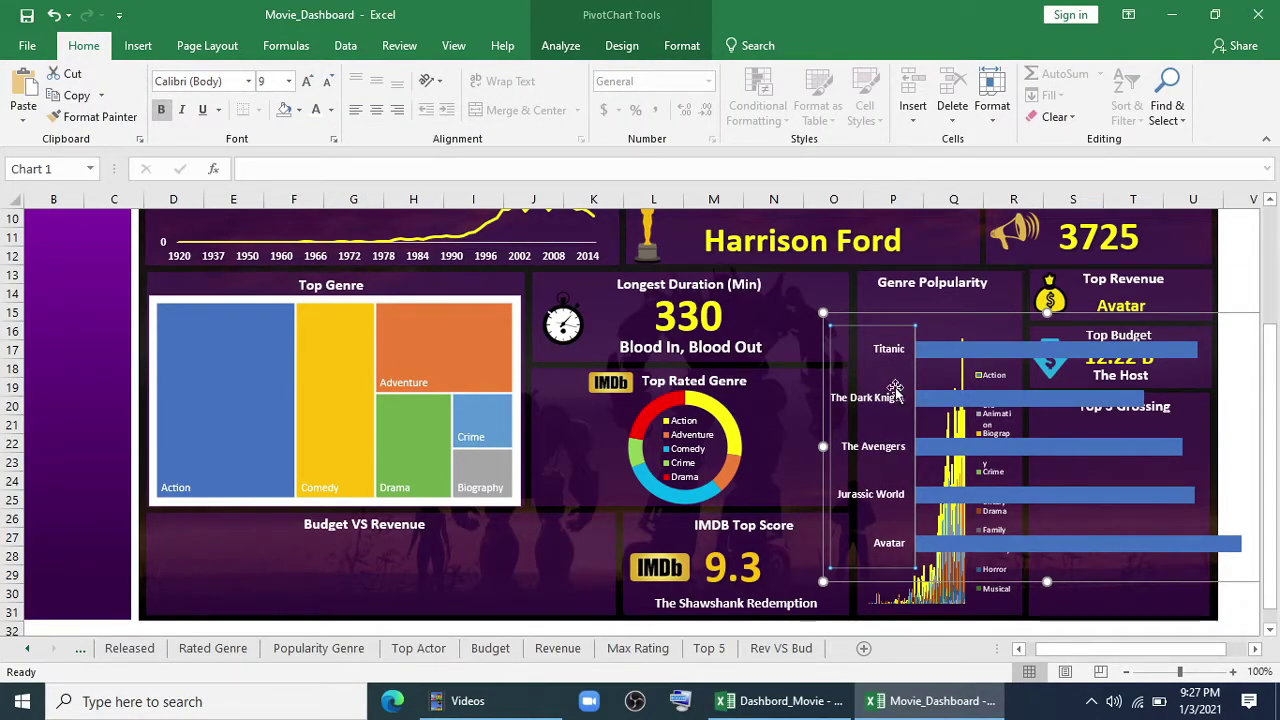
Resize and position the bar chart so it fits inside the Top 5 Grossing panel.
drag(845, 446, 1066, 480)
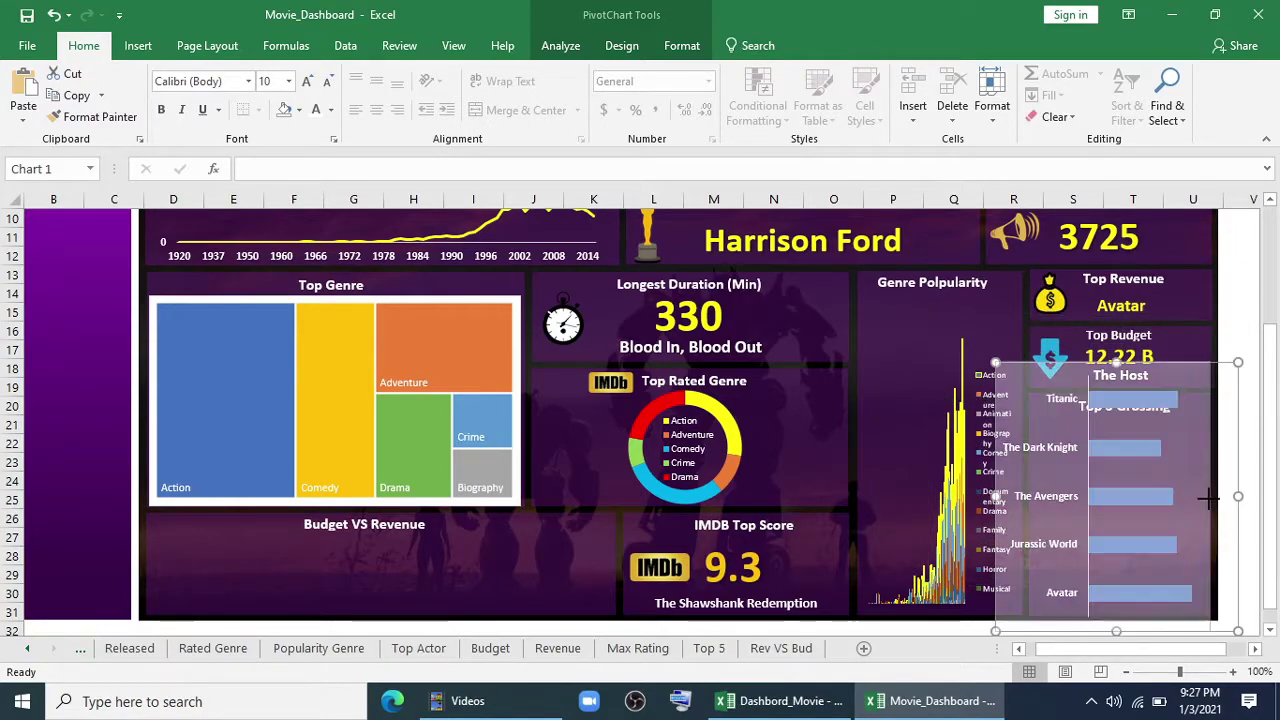
drag(1127, 367, 1127, 411)
scroll(1121, 502, down, 2)
drag(1121, 512, 1121, 503)
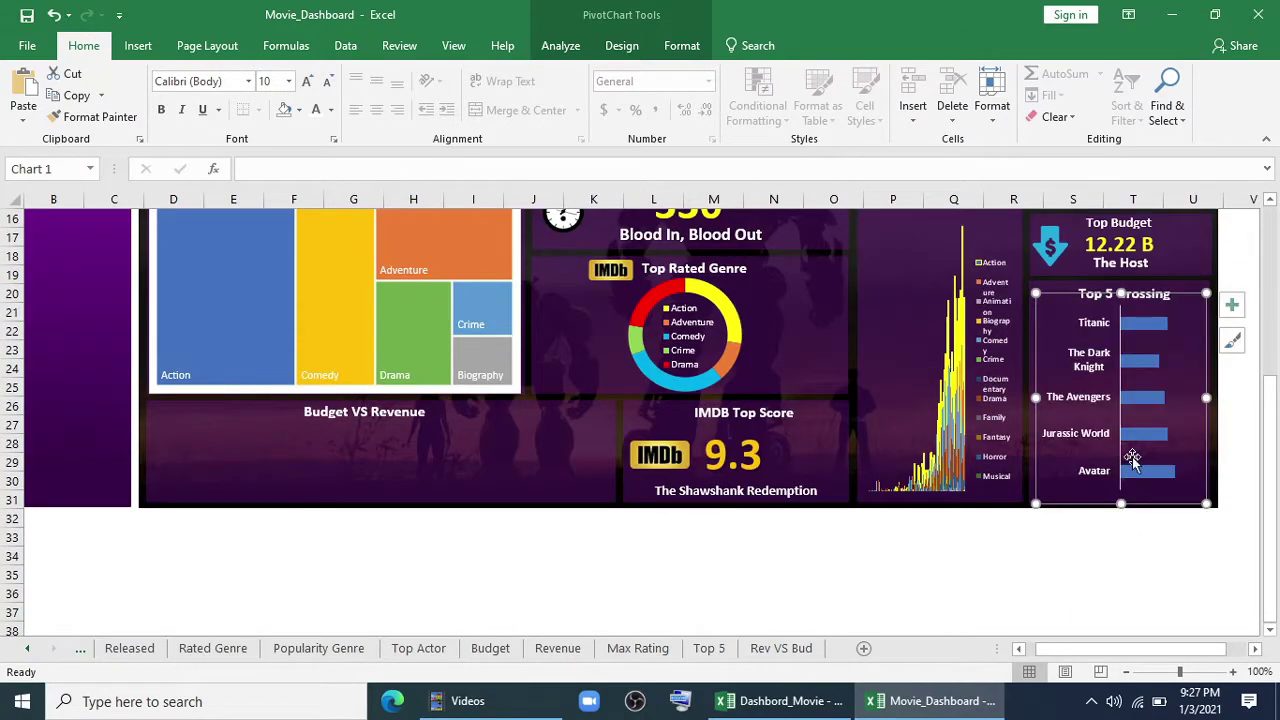
Format the bars of the Top 5 Grossing chart to vary colors by point.
right_click(1136, 470)
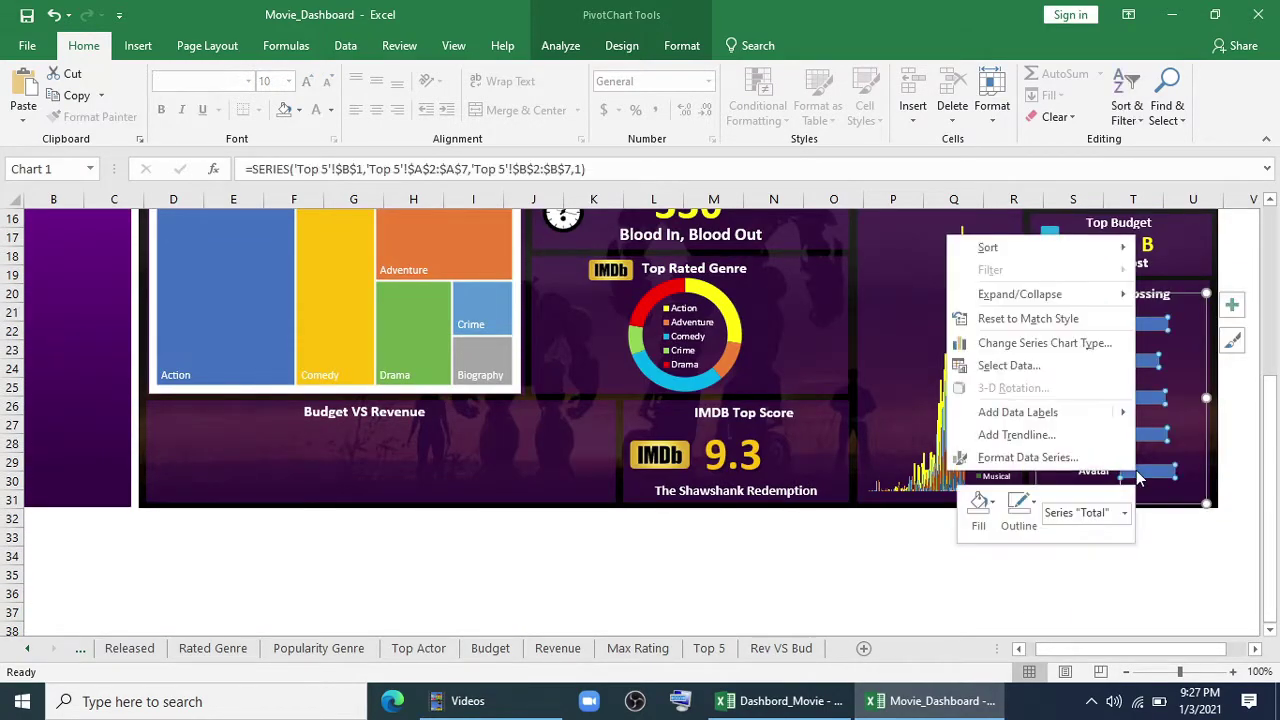
click(1050, 457)
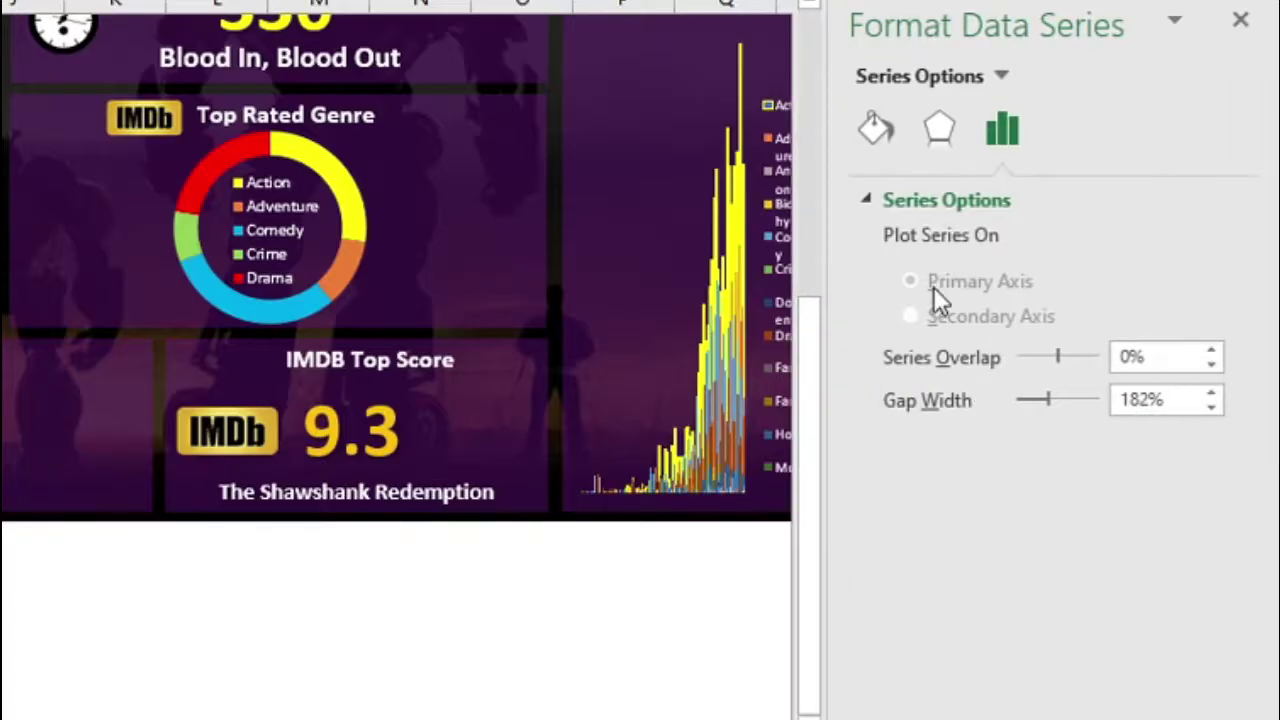
click(876, 132)
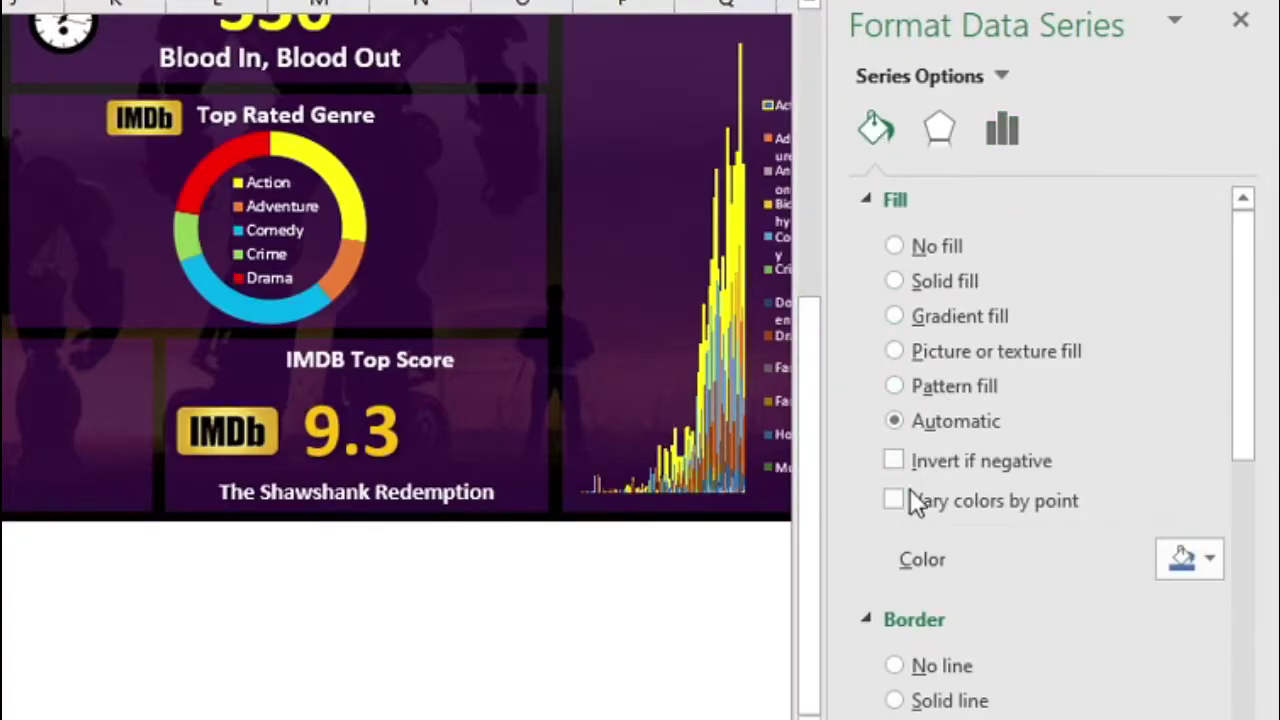
click(900, 500)
click(1240, 22)
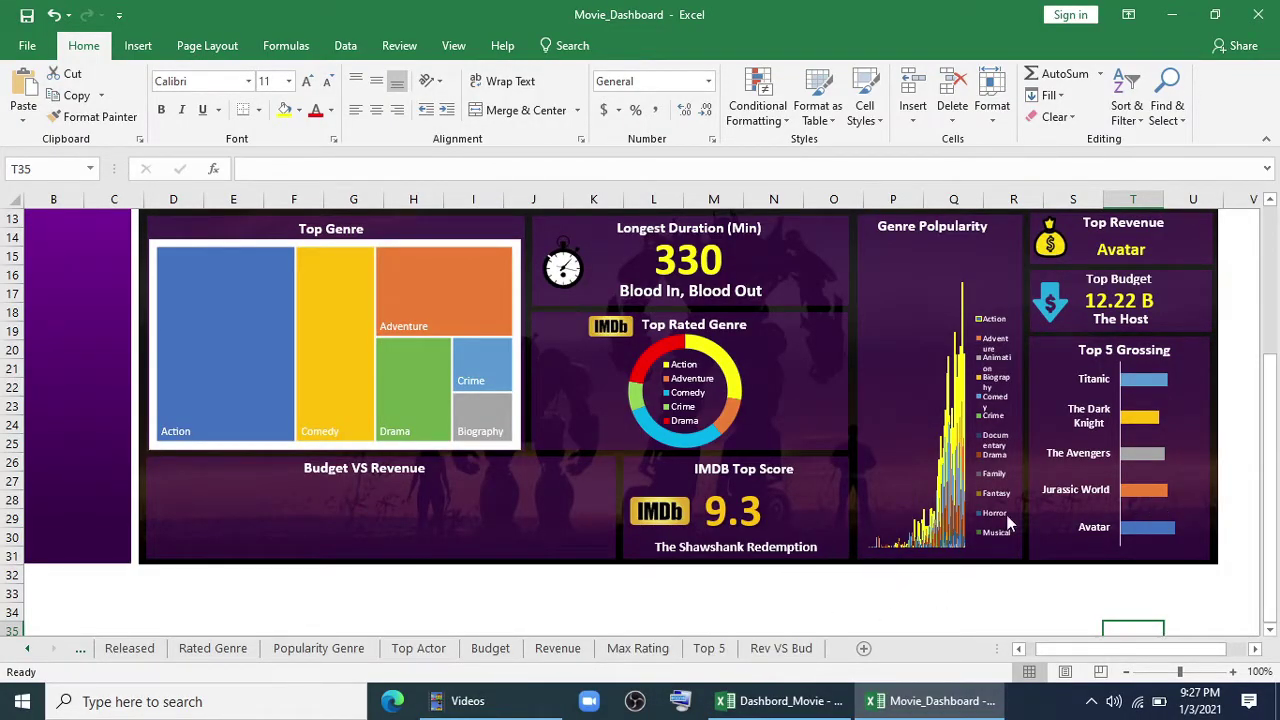
Sort the Top 5 pivot table by Sum of Revenue from smallest to largest.
click(712, 649)
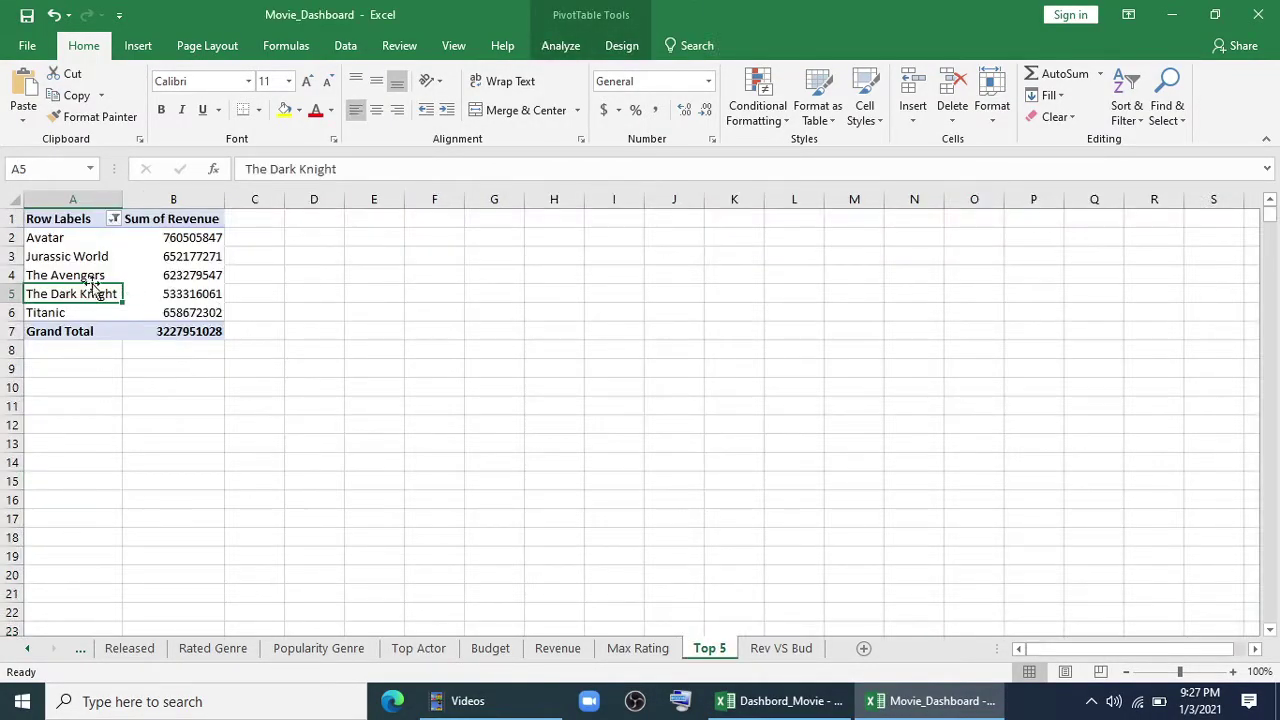
right_click(155, 293)
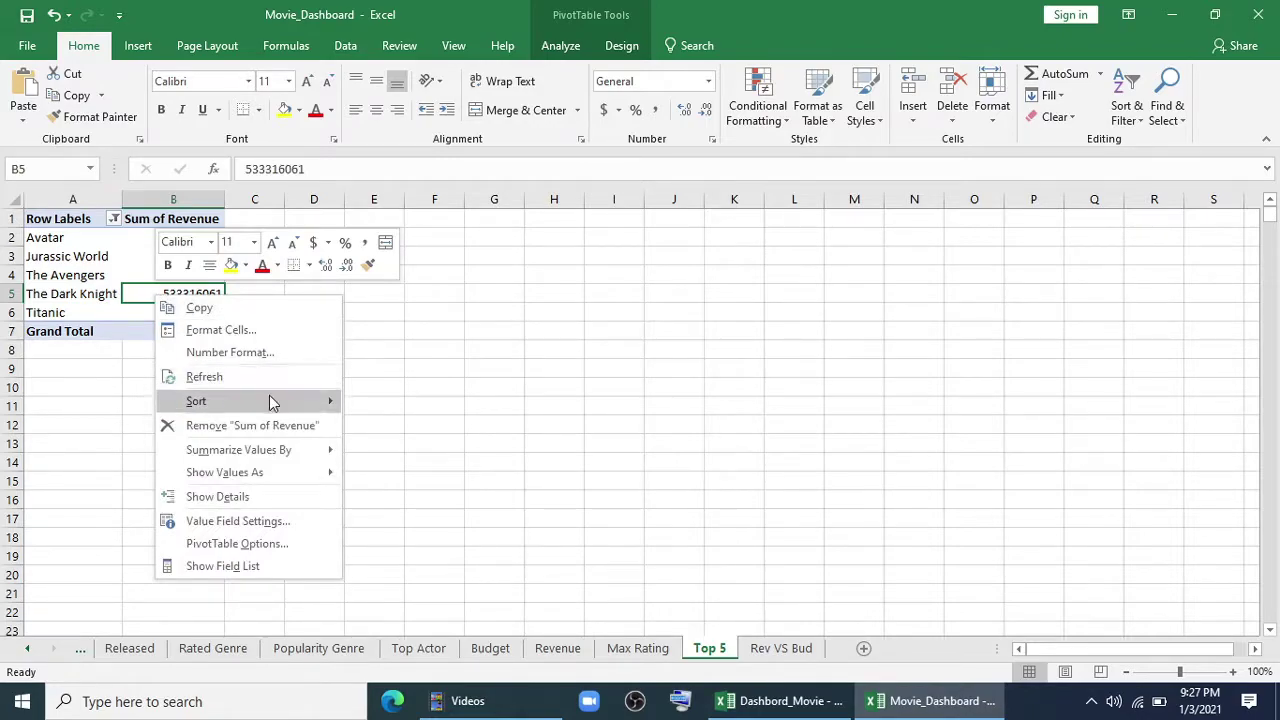
mouse_move(323, 403)
click(383, 405)
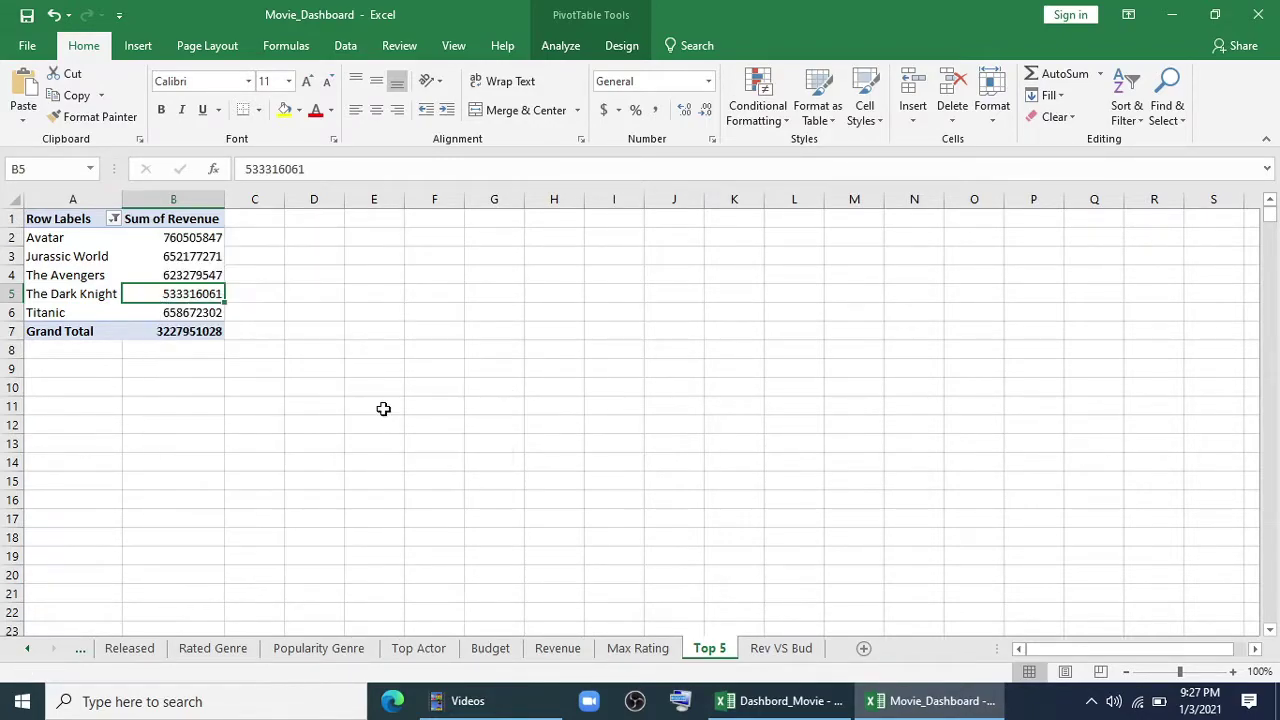
click(417, 409)
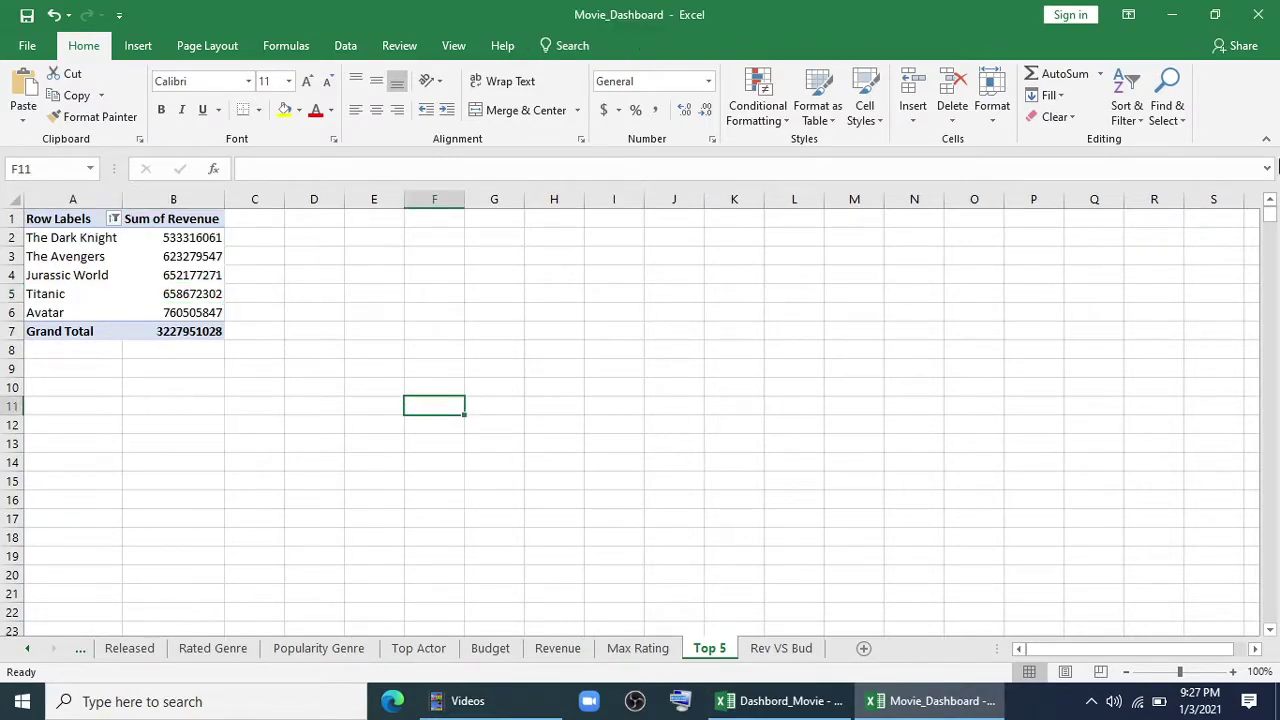
Return to the Dashboard sheet and check the bar order in the Top 5 Grossing chart.
click(27, 648)
click(145, 652)
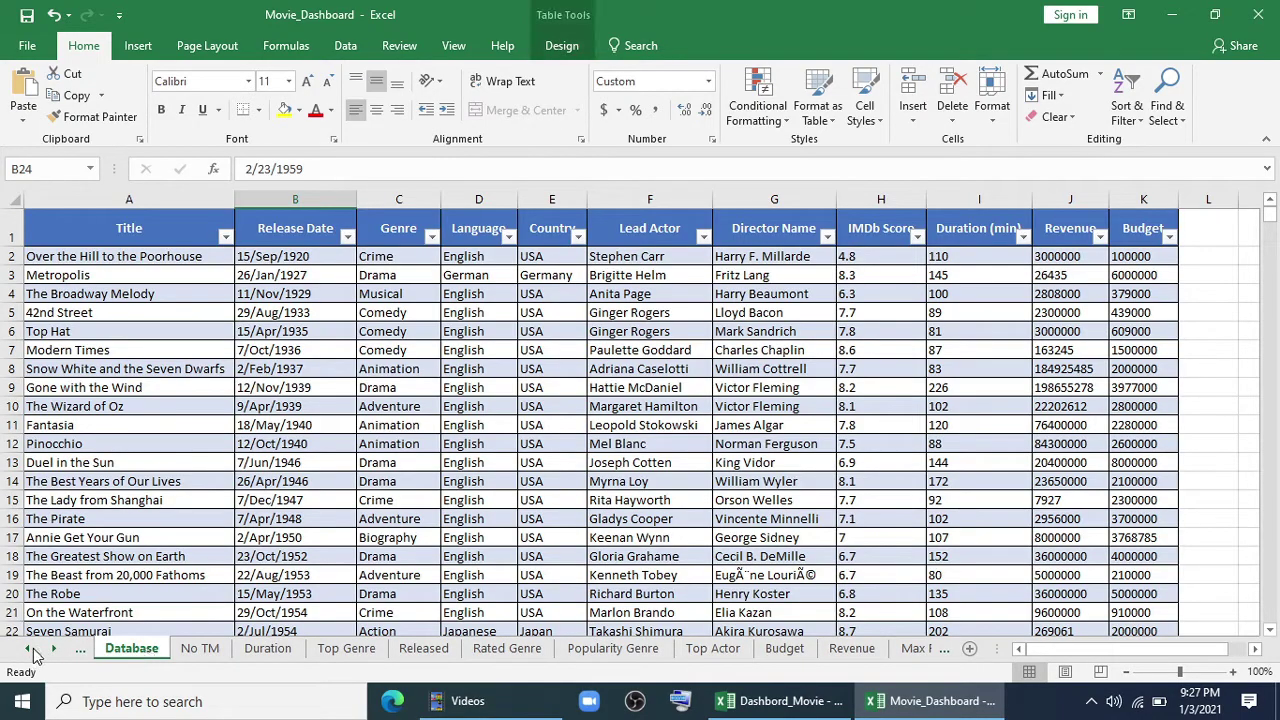
click(33, 650)
click(136, 649)
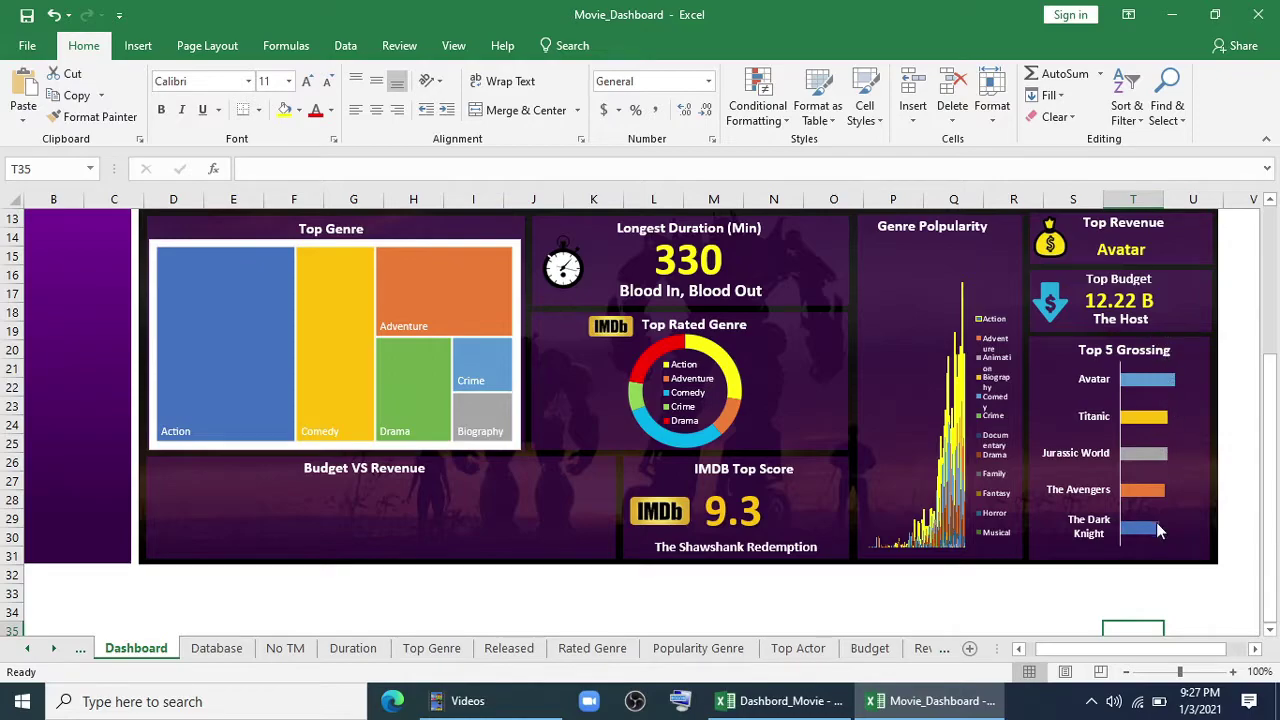
scroll(409, 563, up, 1)
scroll(391, 571, down, 2)
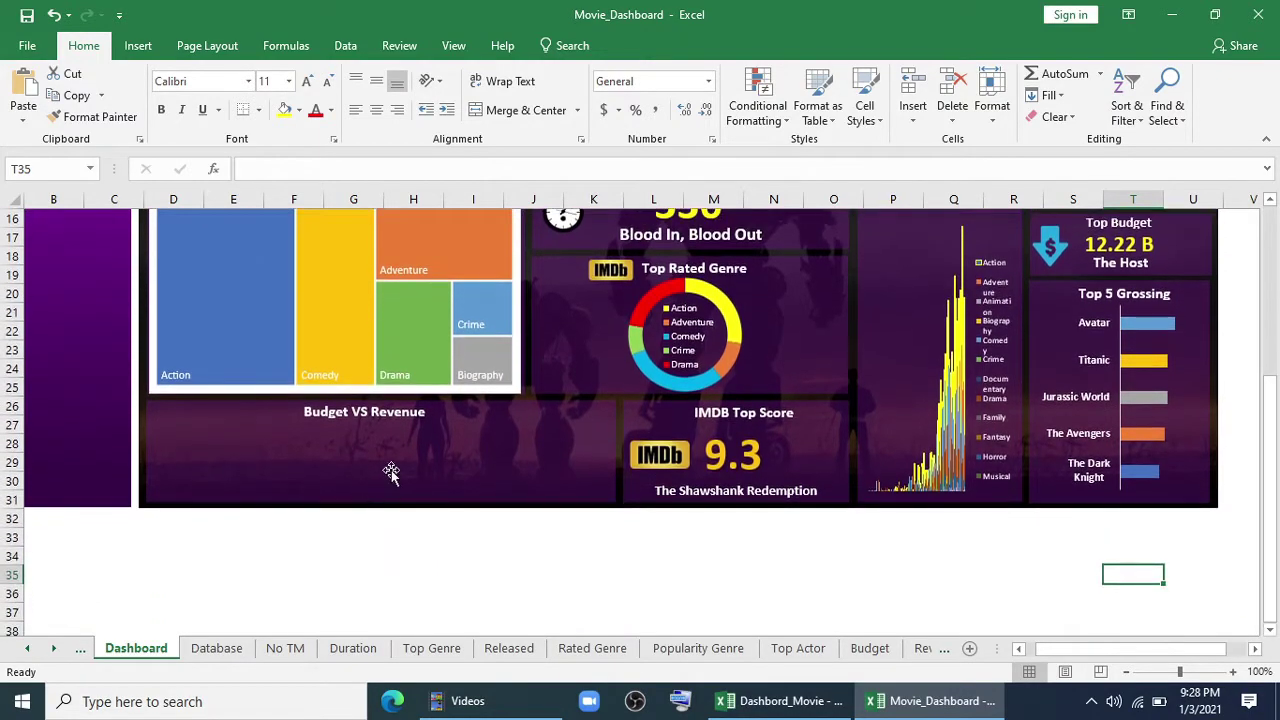
Open the Rev VS Bud sheet and display the field list of its empty pivot table.
click(56, 649)
click(56, 649)
click(863, 648)
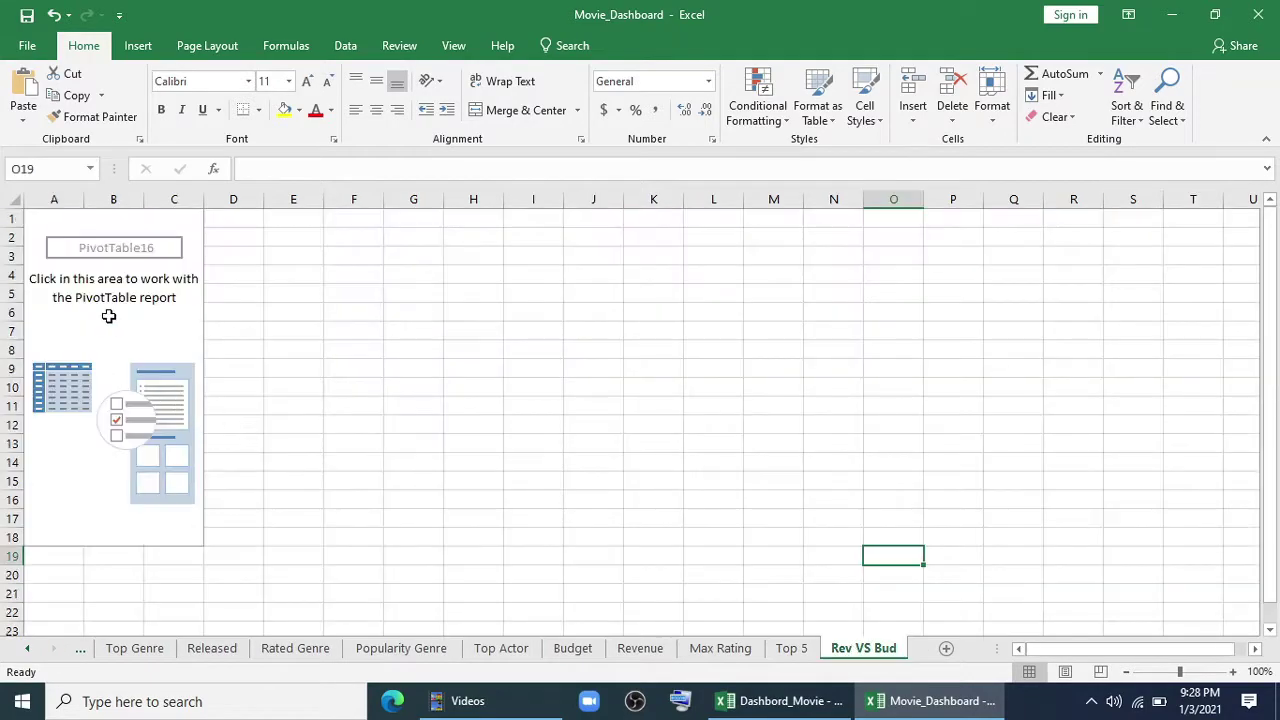
click(109, 314)
click(560, 45)
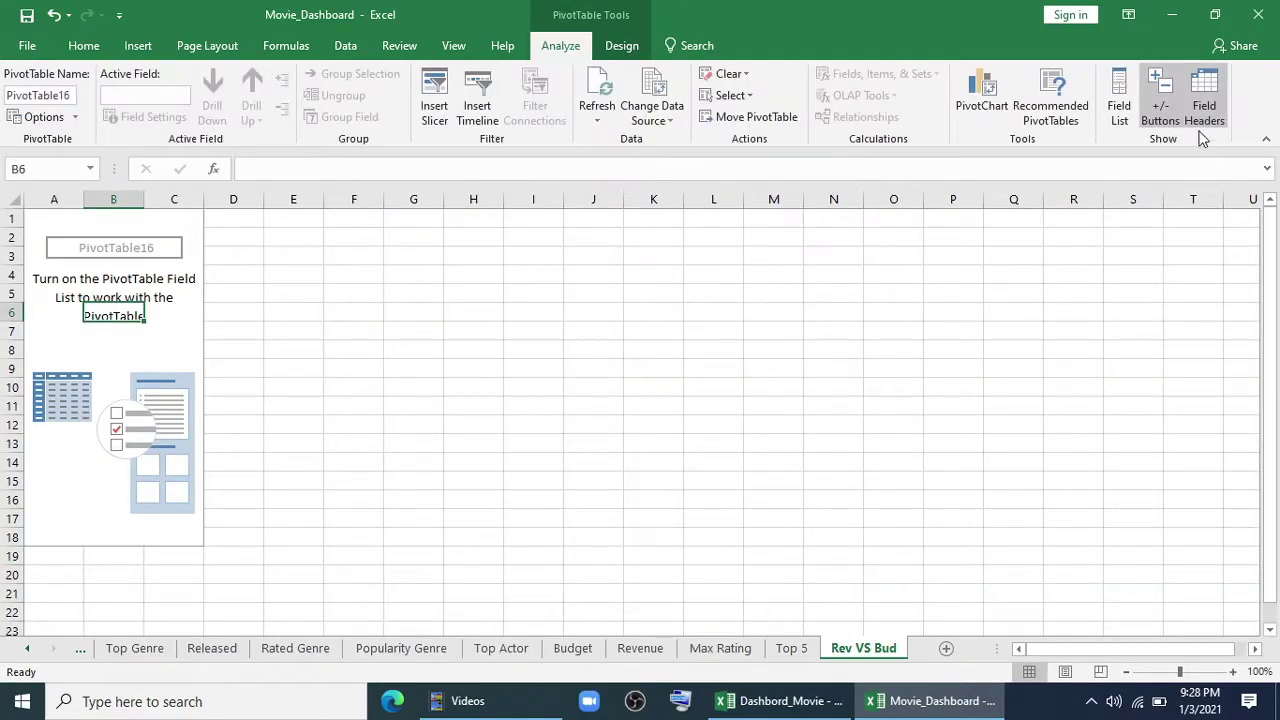
click(1120, 100)
Build the pivot table with Years as rows and Sum of Budget and Sum of Revenue as values.
scroll(960, 270, down, 5)
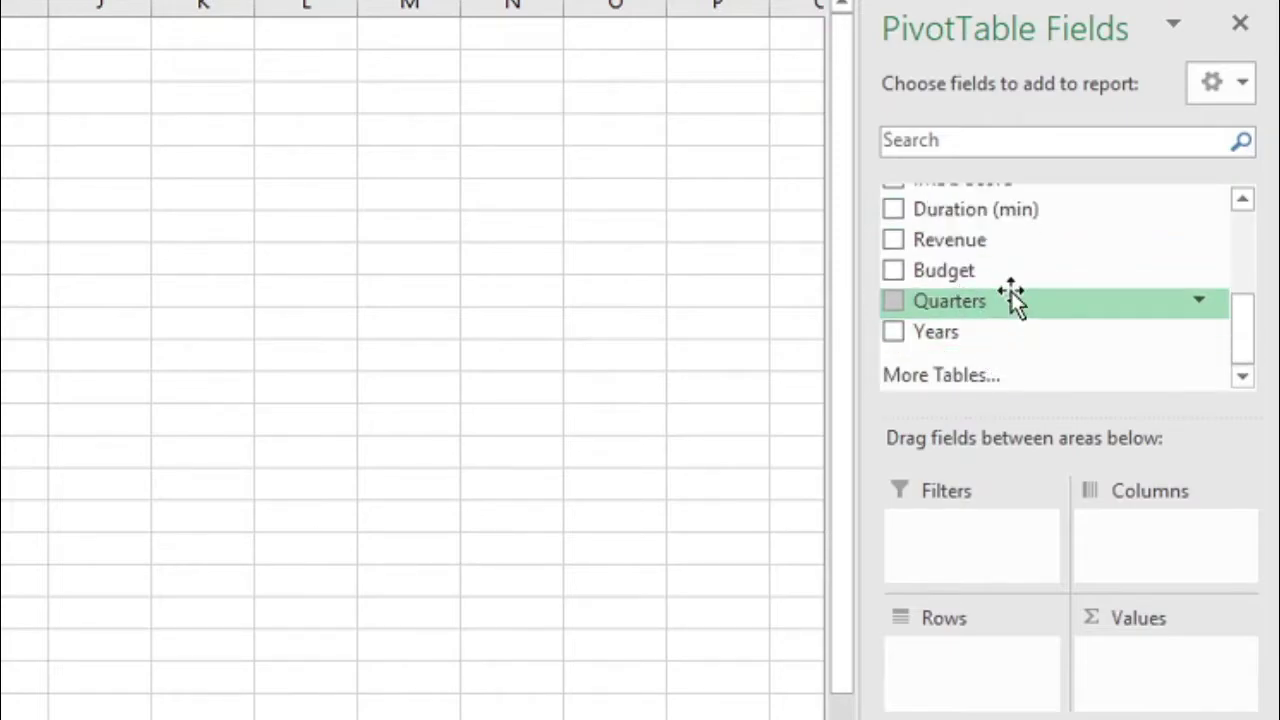
drag(998, 241, 958, 690)
drag(975, 272, 1160, 660)
drag(1025, 664, 1186, 677)
scroll(1025, 333, up, 1)
scroll(1025, 333, down, 1)
drag(993, 351, 966, 680)
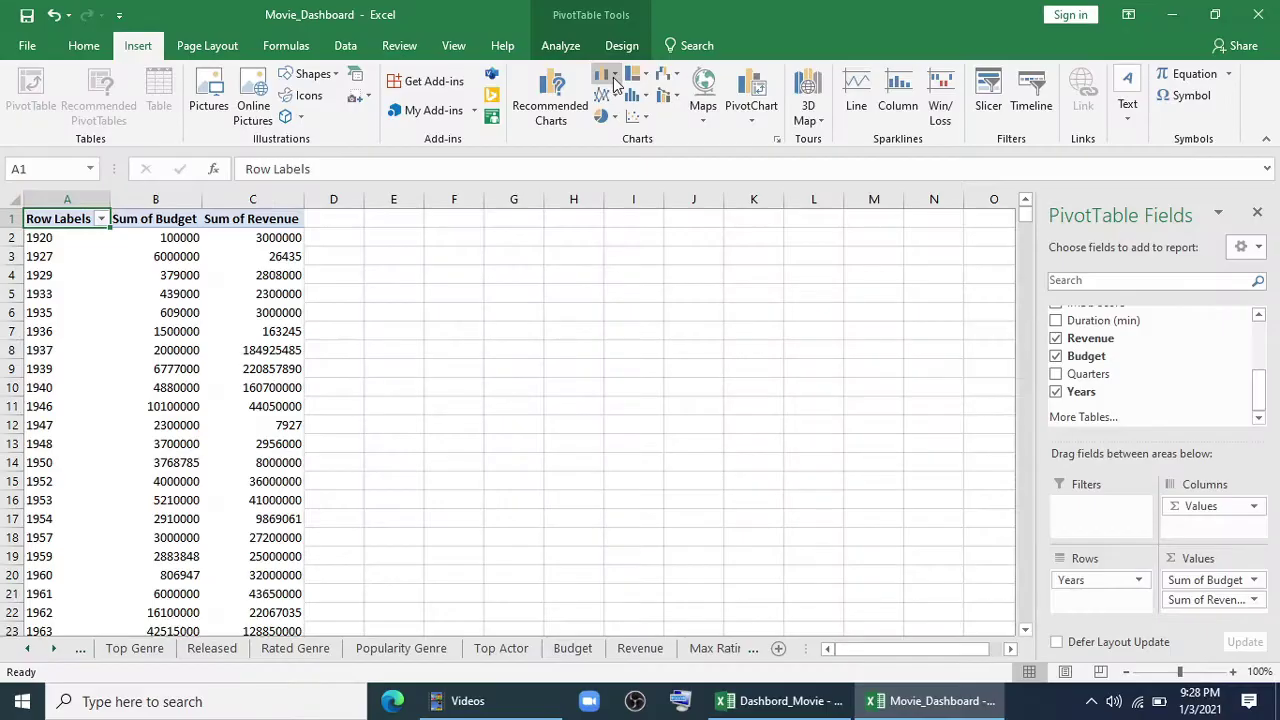
Insert a 2-D stacked area chart from the budget and revenue pivot table.
click(614, 84)
click(614, 84)
click(607, 92)
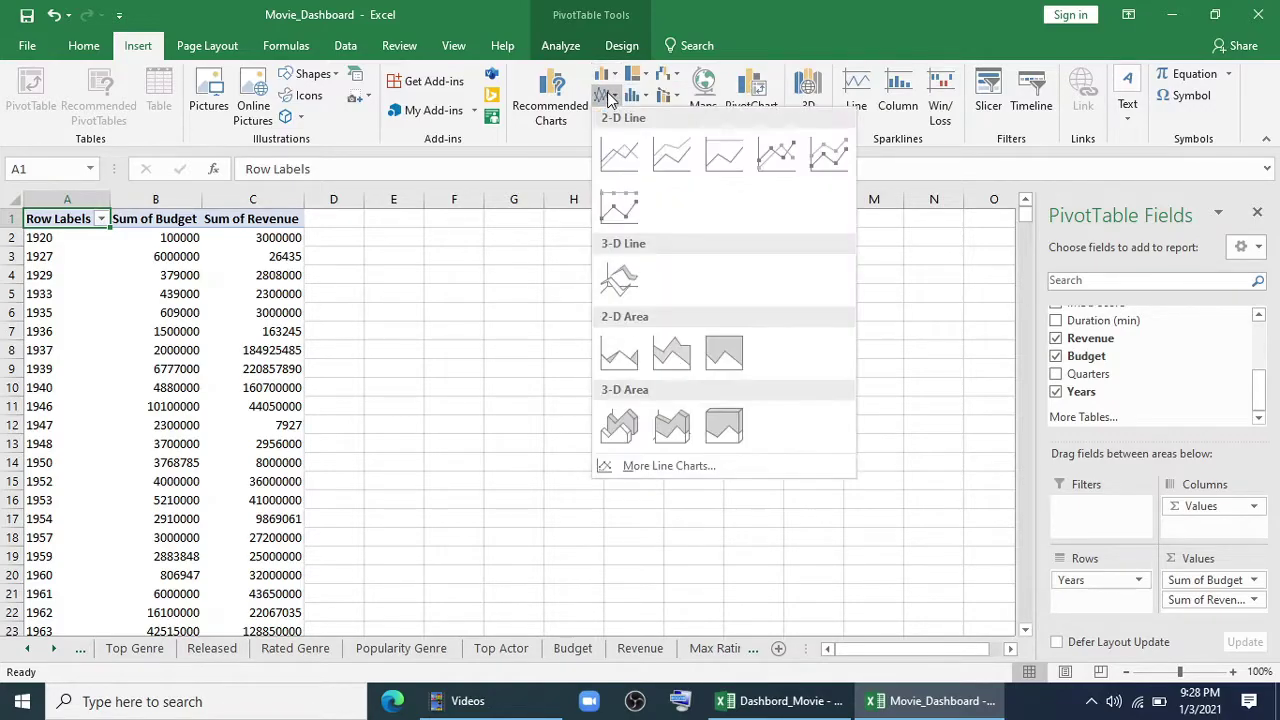
click(668, 358)
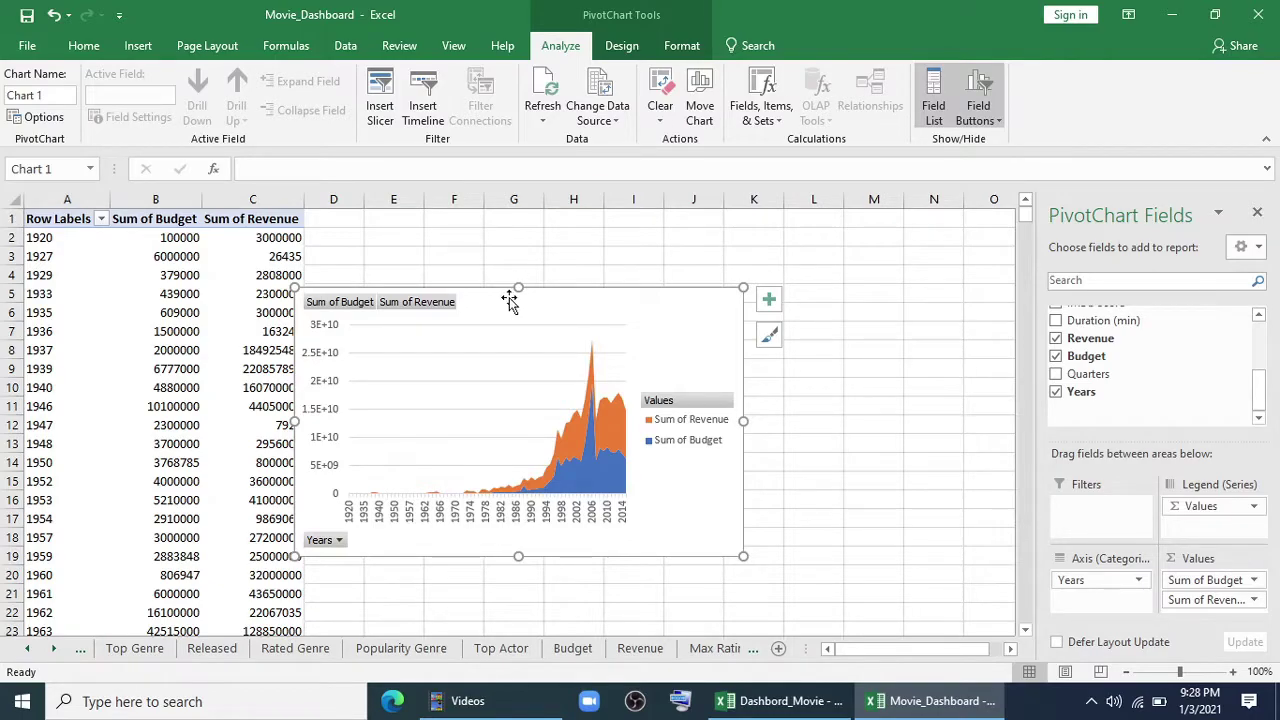
Hide all field buttons on the area chart and delete its vertical axis.
right_click(340, 291)
right_click(330, 302)
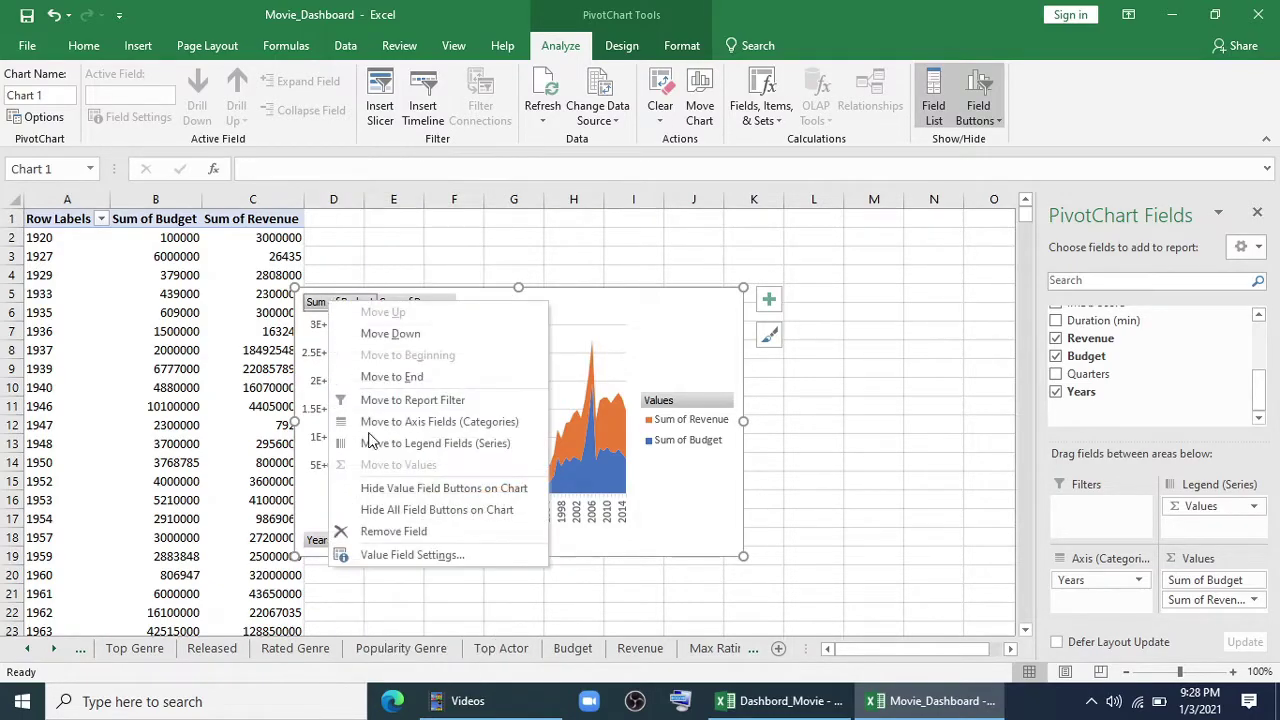
click(437, 510)
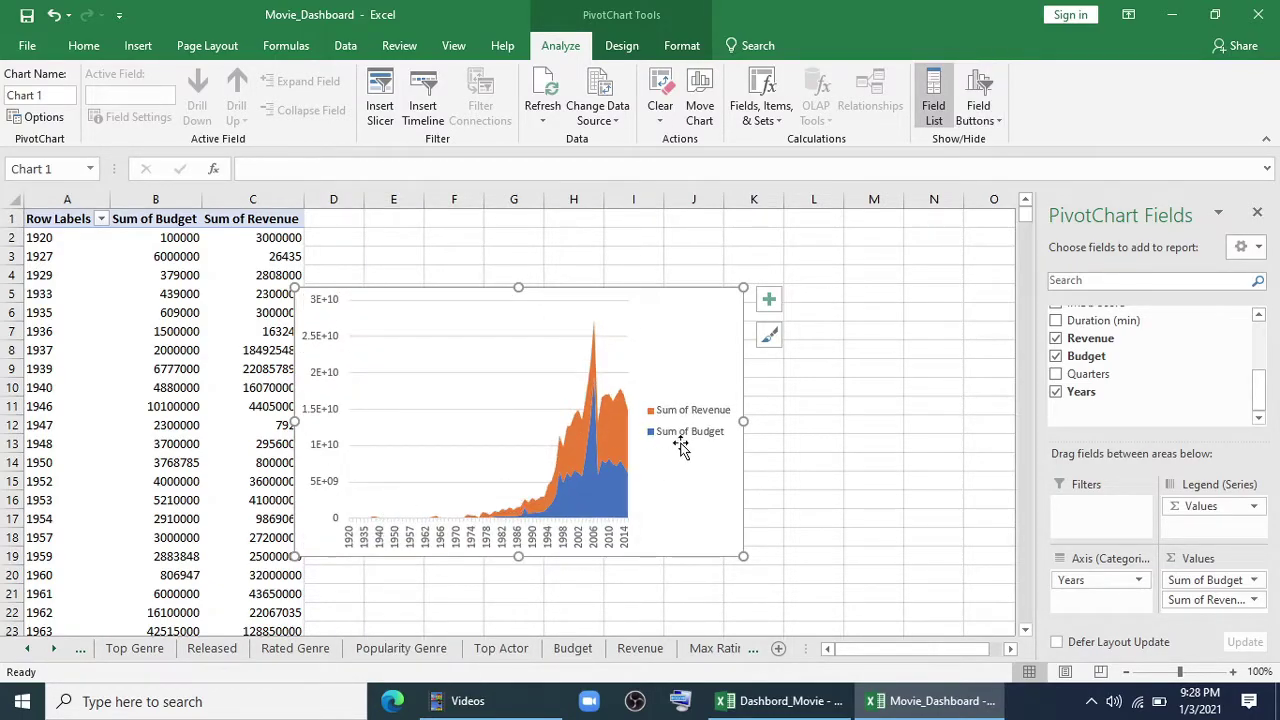
click(316, 452)
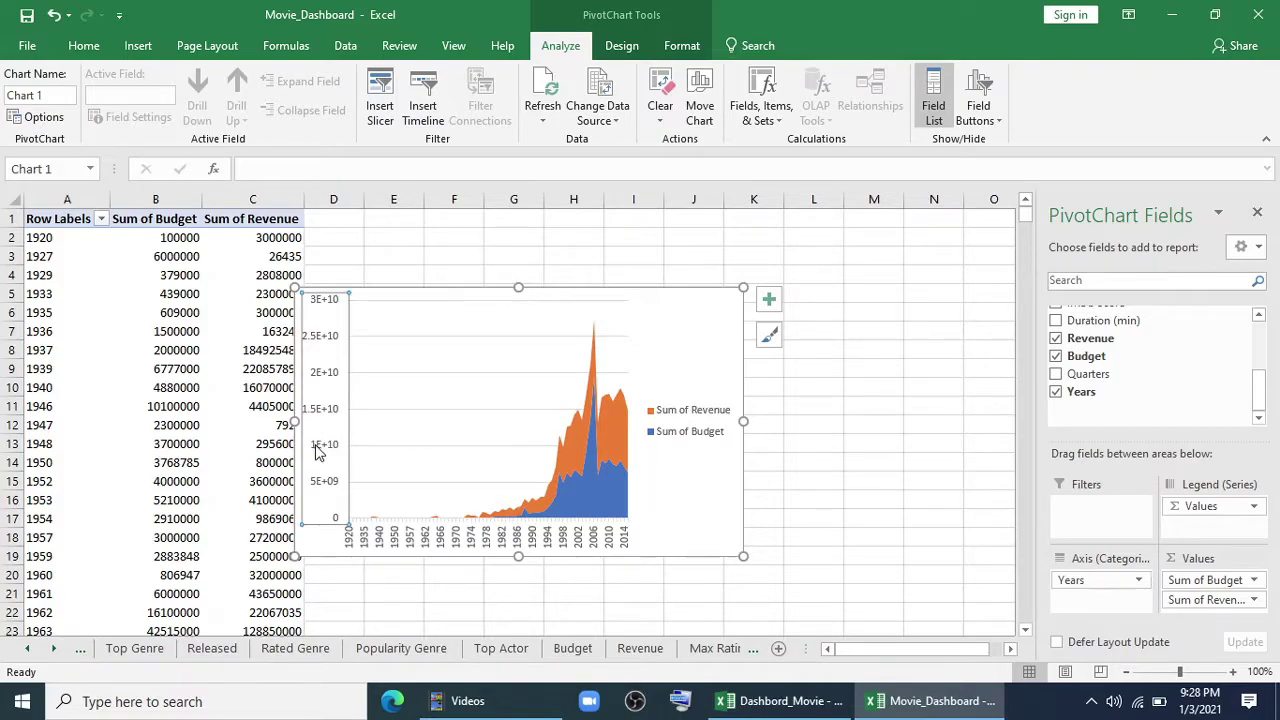
key(Delete)
Widen the area chart and set the interval between its year axis labels to 6.
click(463, 553)
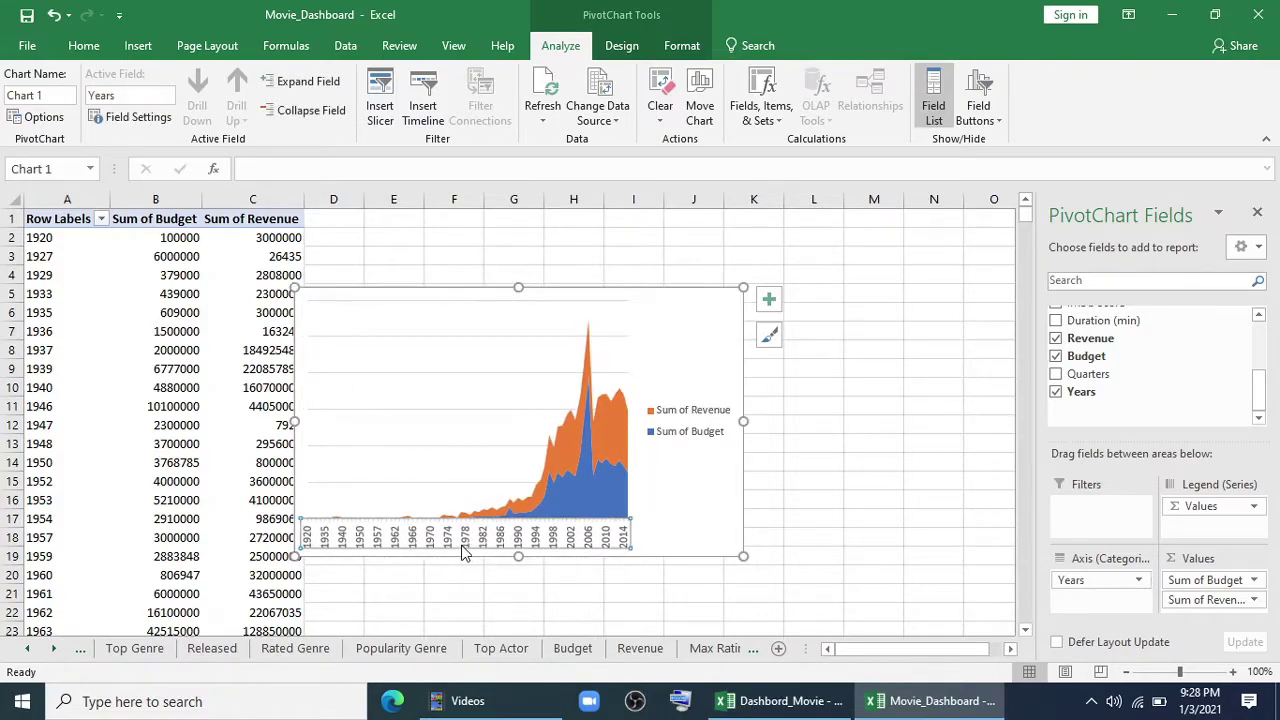
drag(745, 424, 884, 424)
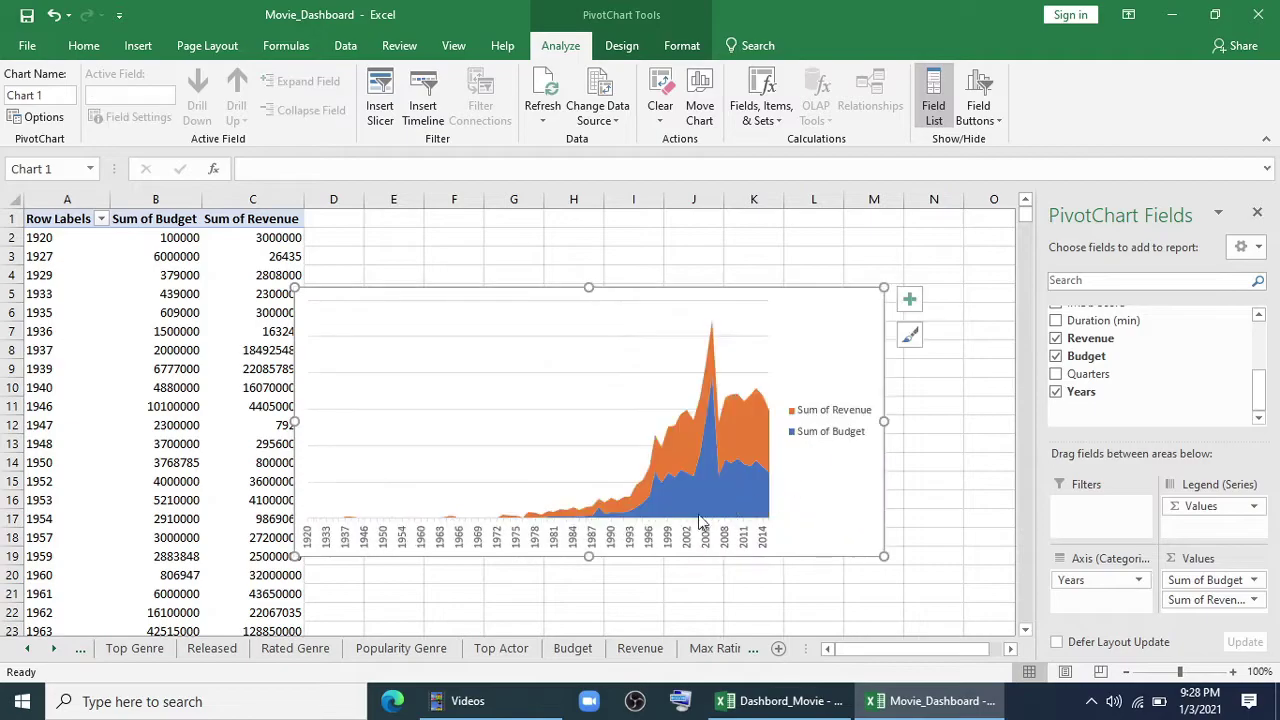
right_click(687, 545)
click(706, 527)
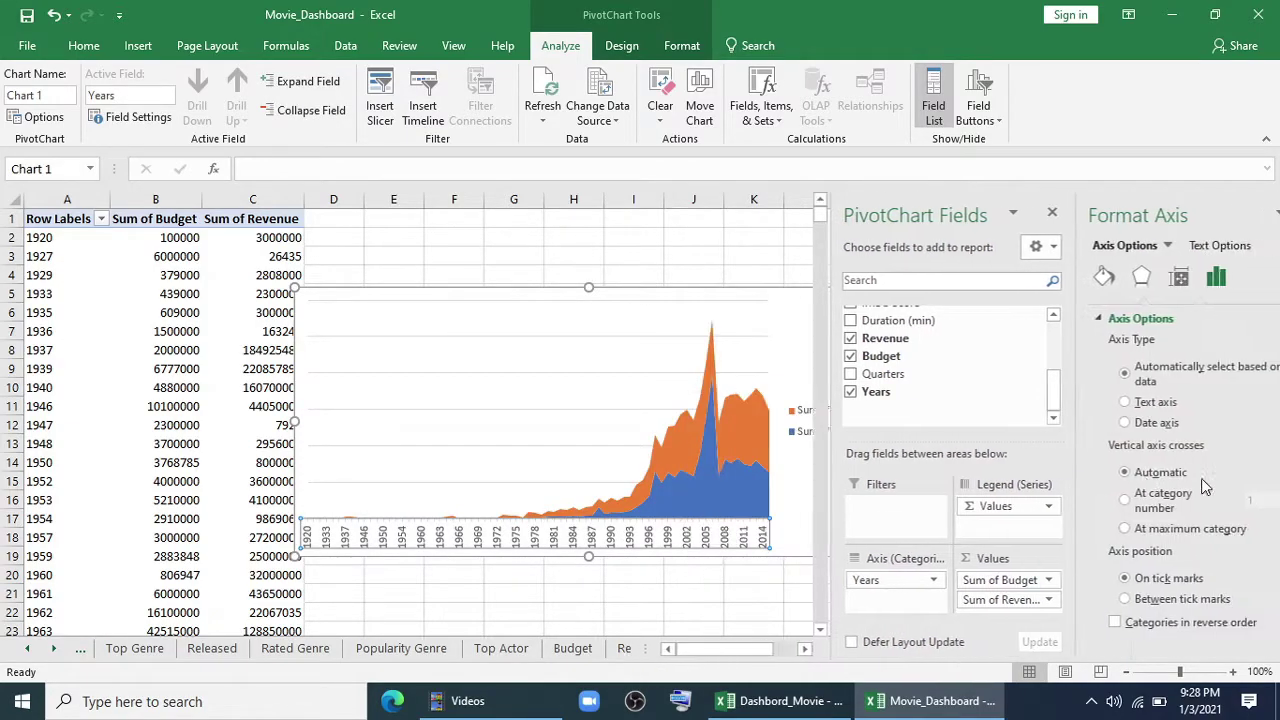
scroll(1090, 570, down, 2)
click(1040, 612)
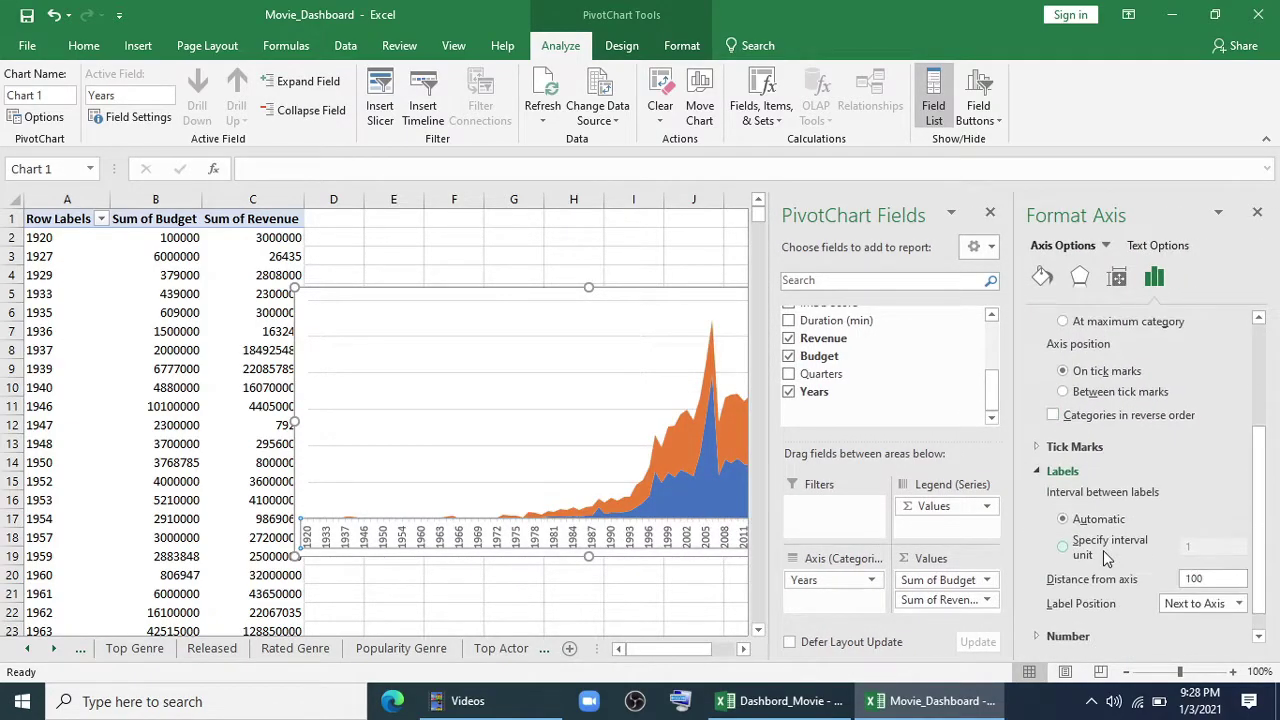
click(1108, 546)
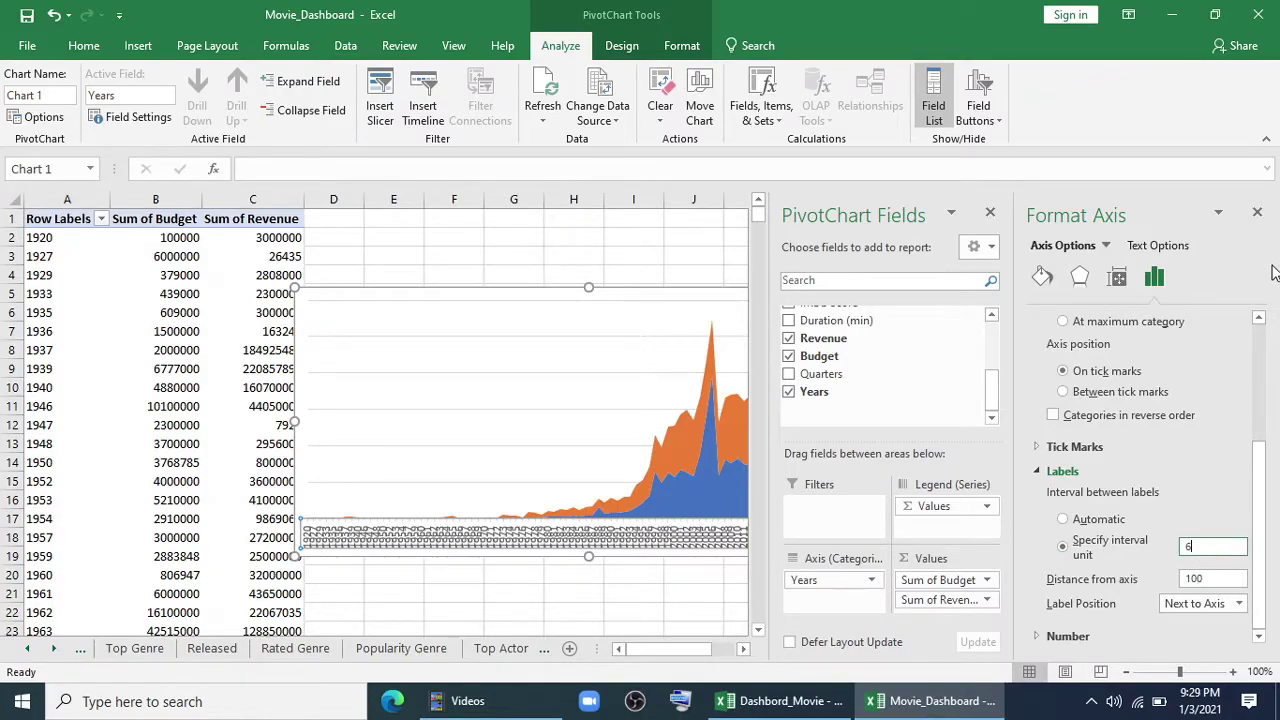
click(1258, 216)
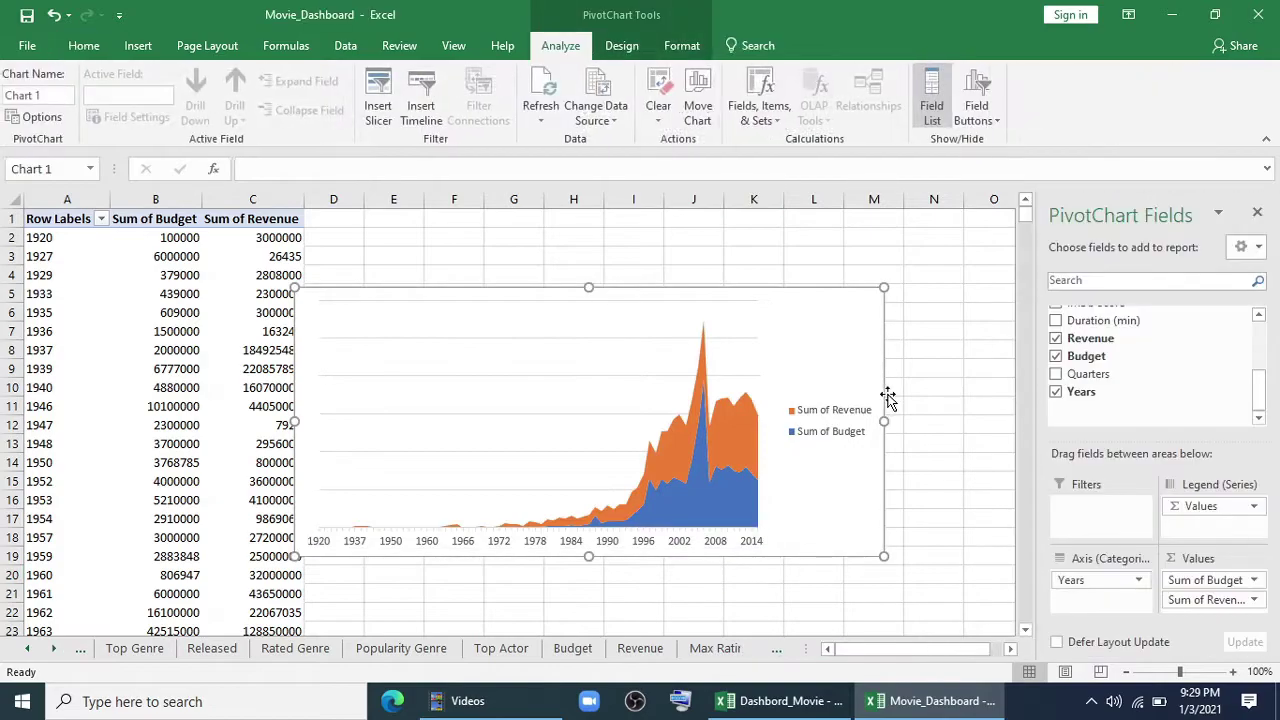
Widen the area chart further and delete its horizontal gridlines.
drag(884, 424, 960, 432)
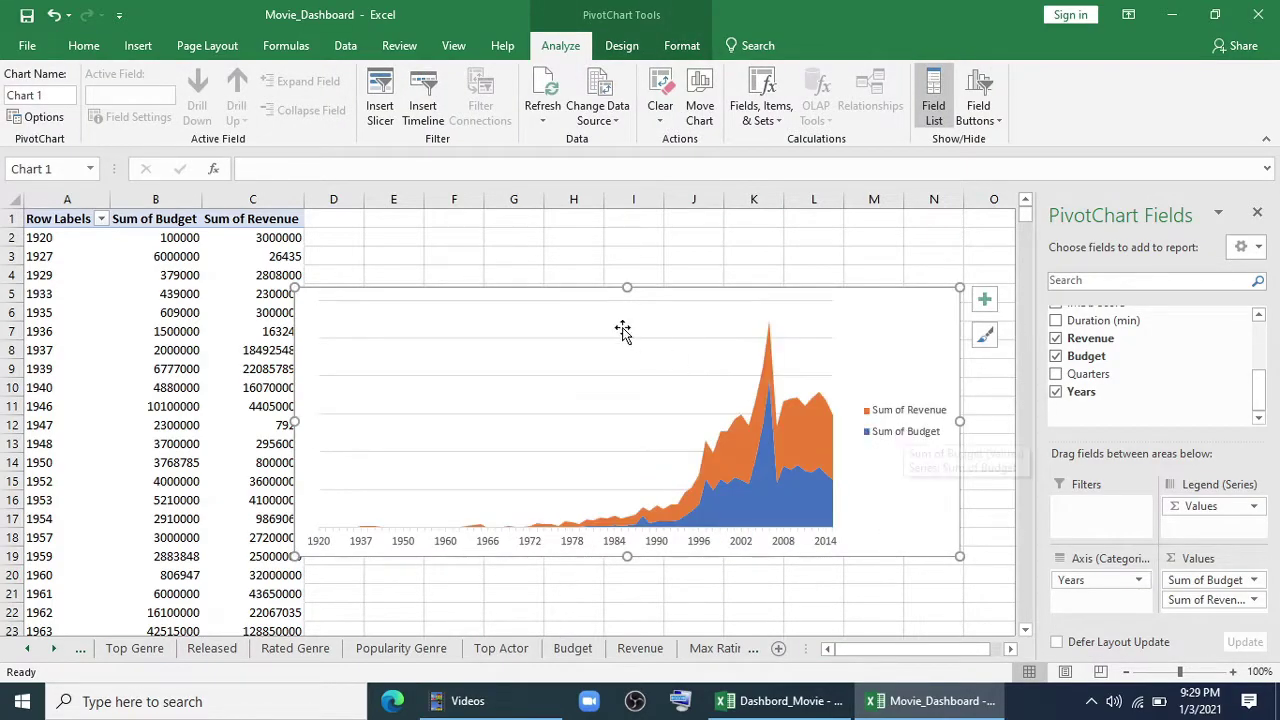
key(Delete)
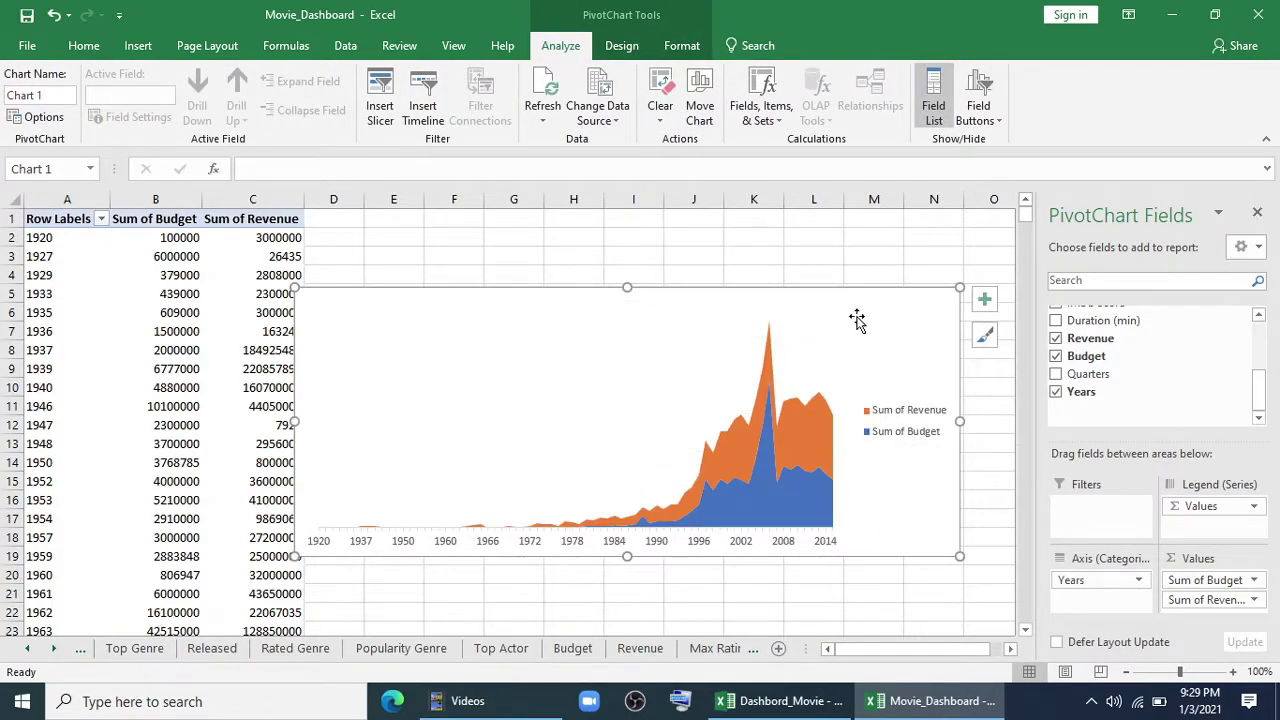
Copy the area chart and paste it onto the Dashboard sheet at the Budget VS Revenue panel.
right_click(890, 298)
click(918, 266)
click(27, 650)
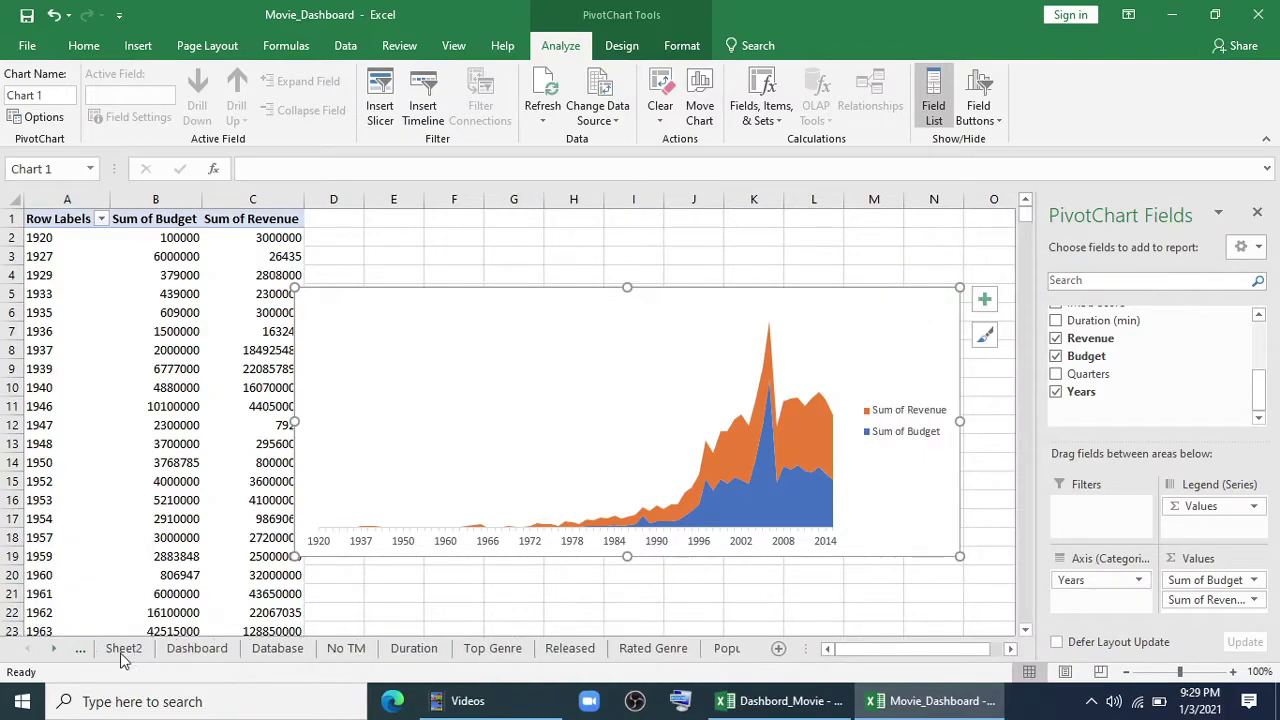
click(196, 648)
right_click(464, 457)
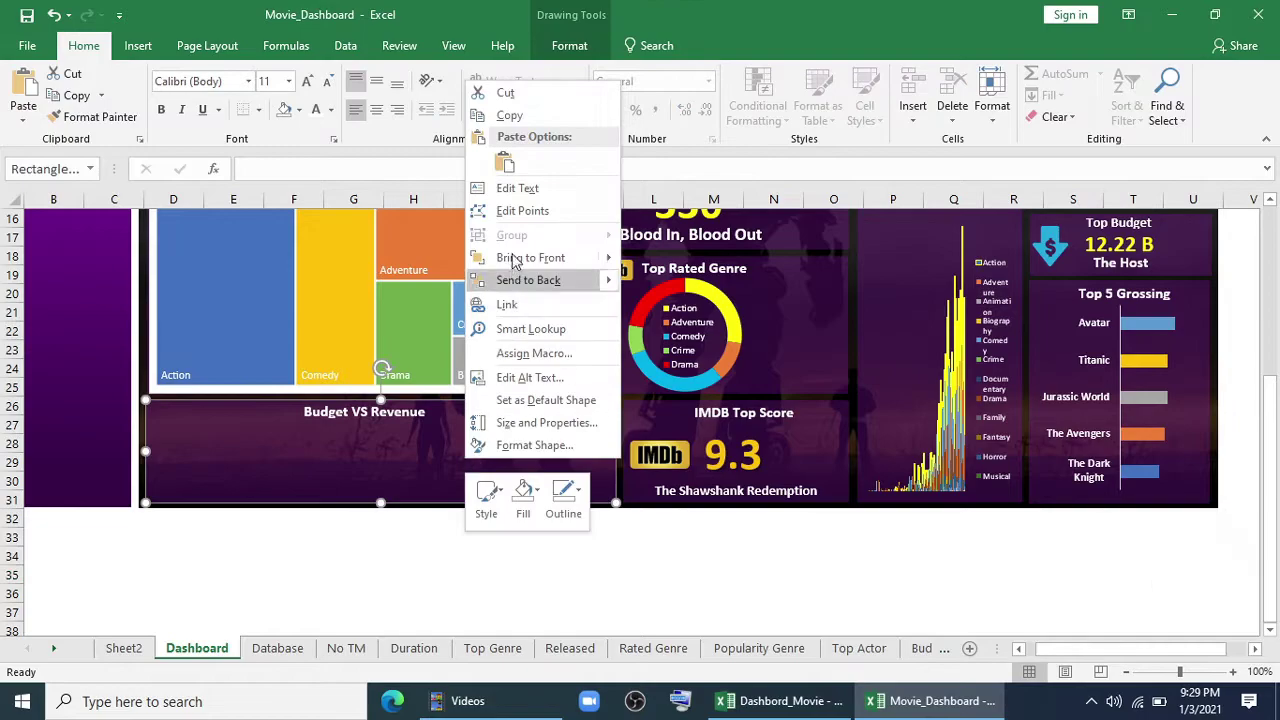
click(503, 160)
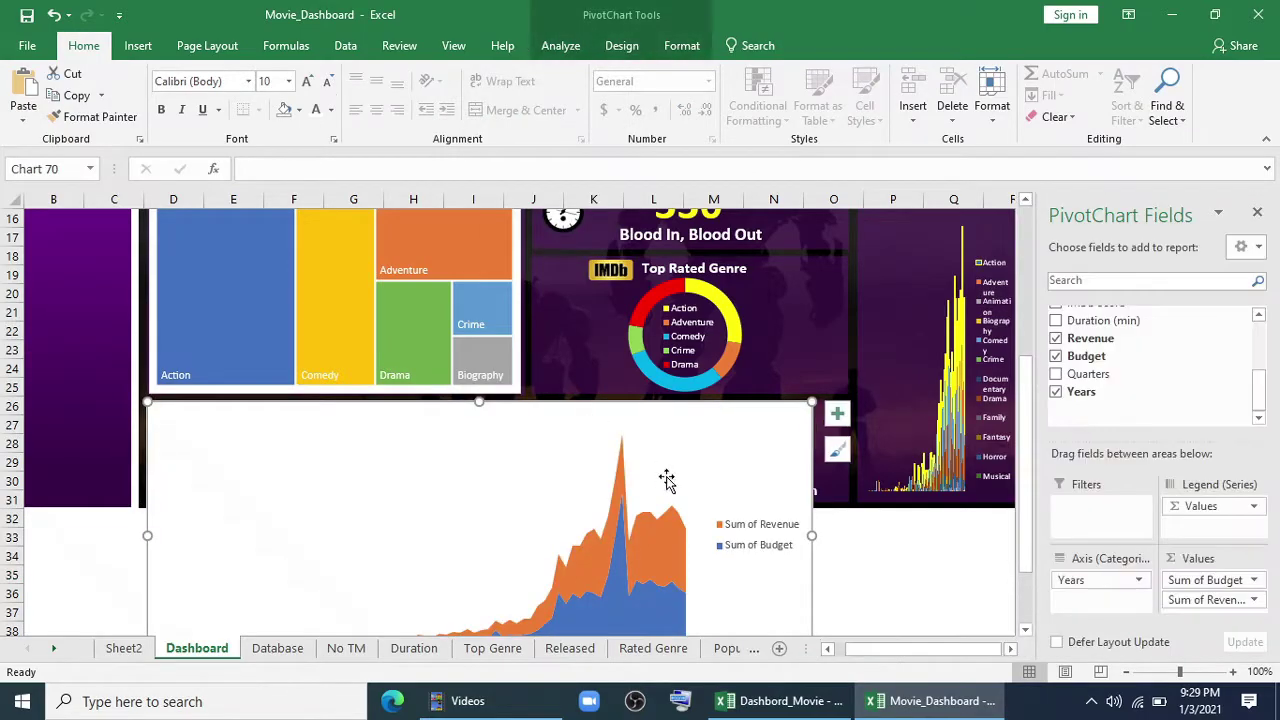
Remove the fill and outline of the pasted area chart.
click(681, 45)
click(495, 74)
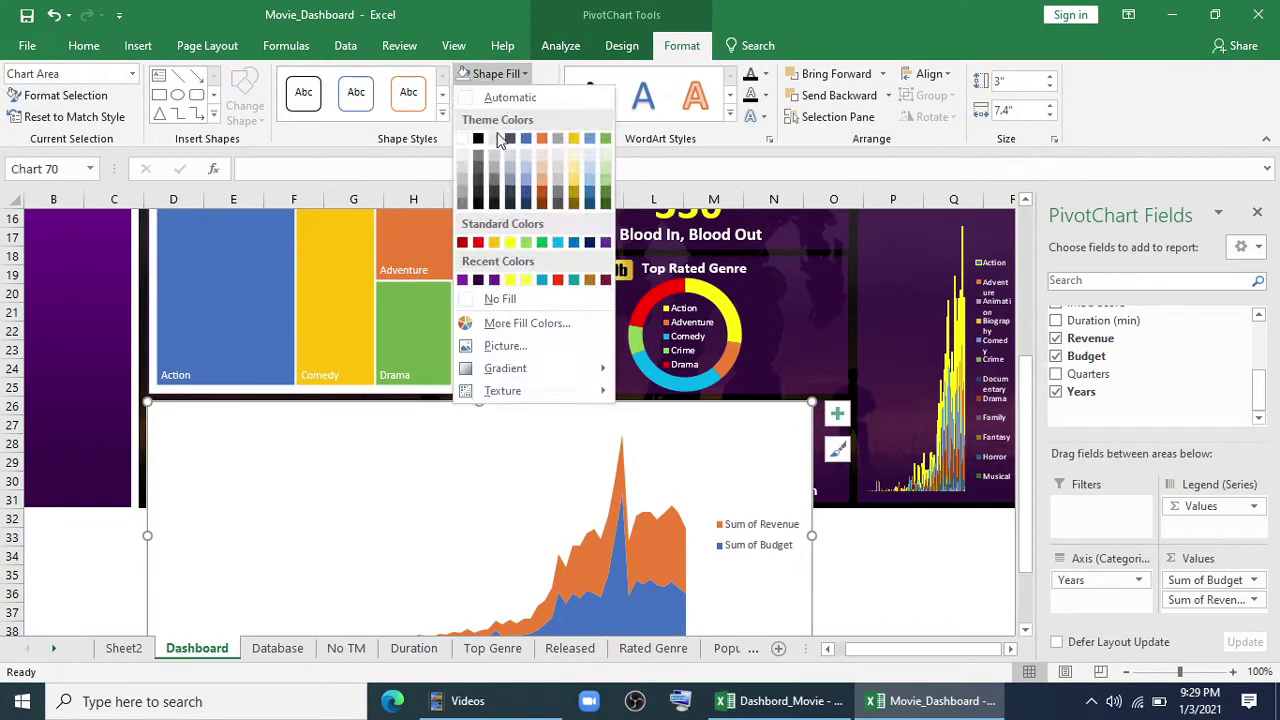
click(495, 298)
click(505, 95)
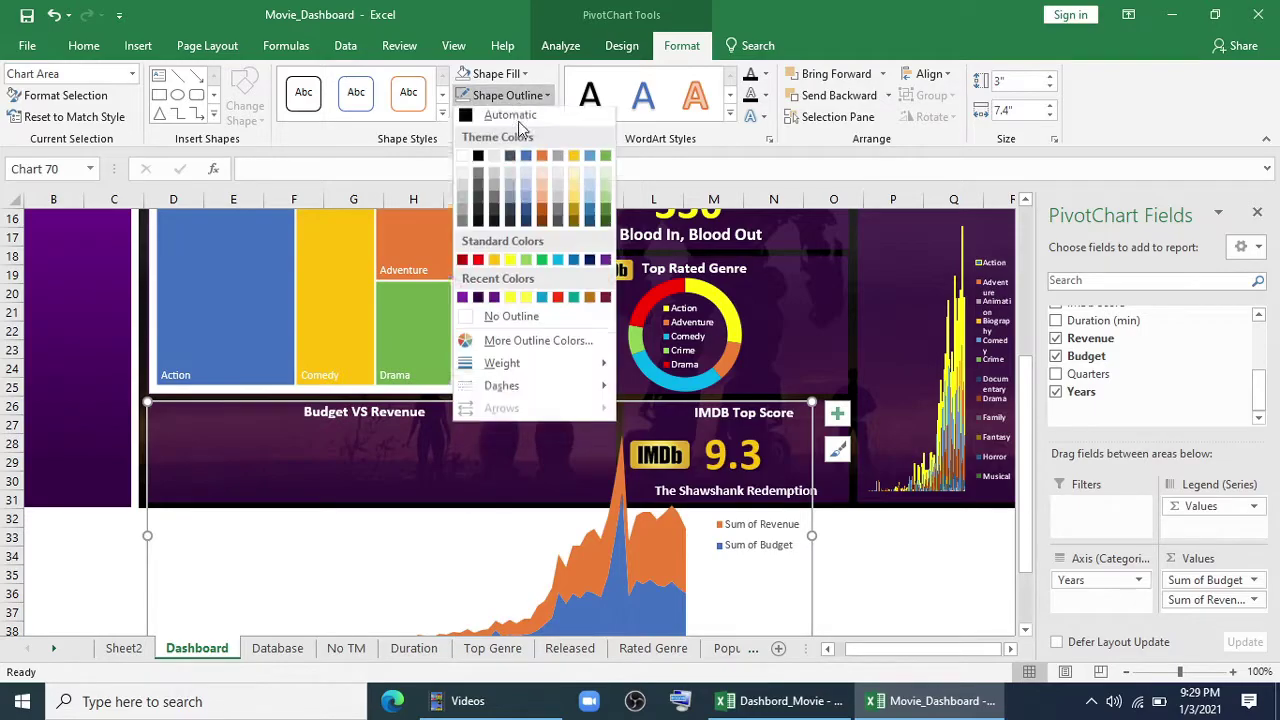
click(511, 321)
Resize the area chart to about 1.04" high and 5.15" wide so it fits the Budget VS Revenue panel.
scroll(670, 500, down, 3)
drag(811, 501, 812, 324)
drag(811, 280, 610, 281)
scroll(495, 479, up, 1)
scroll(495, 479, up, 1)
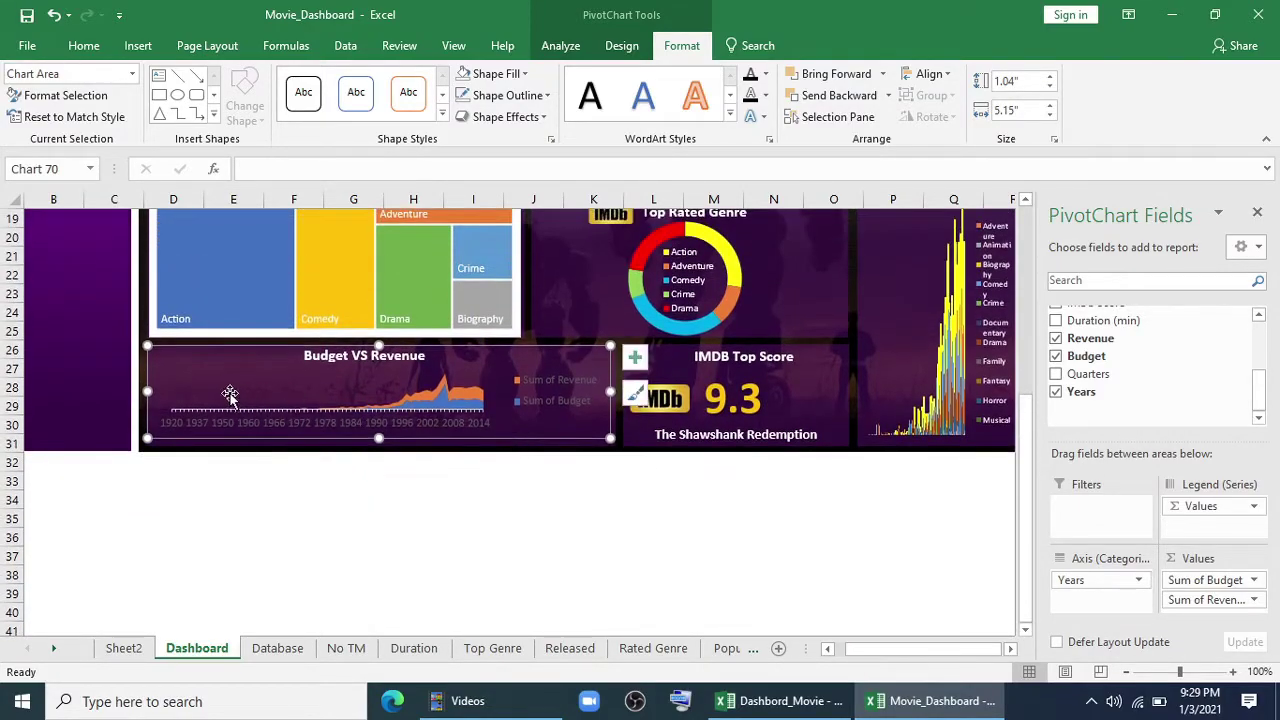
Make the year axis labels of the Budget VS Revenue chart bold and white.
click(178, 424)
click(104, 45)
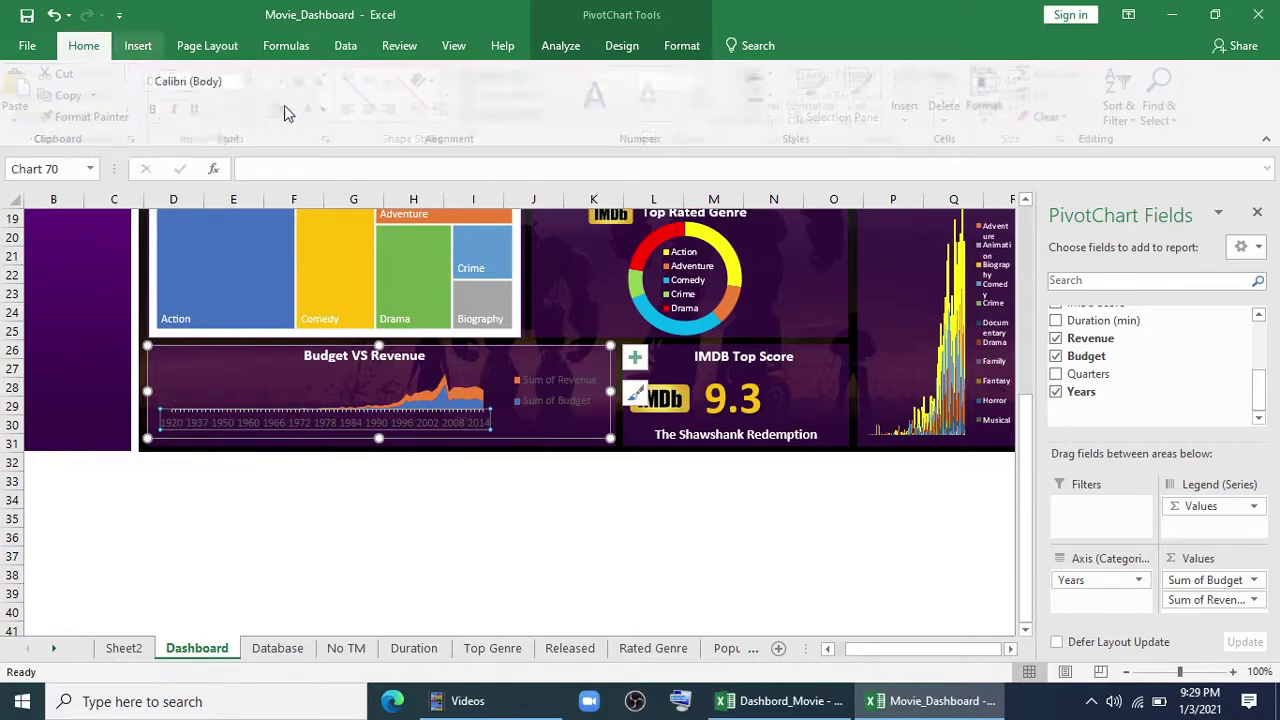
click(160, 110)
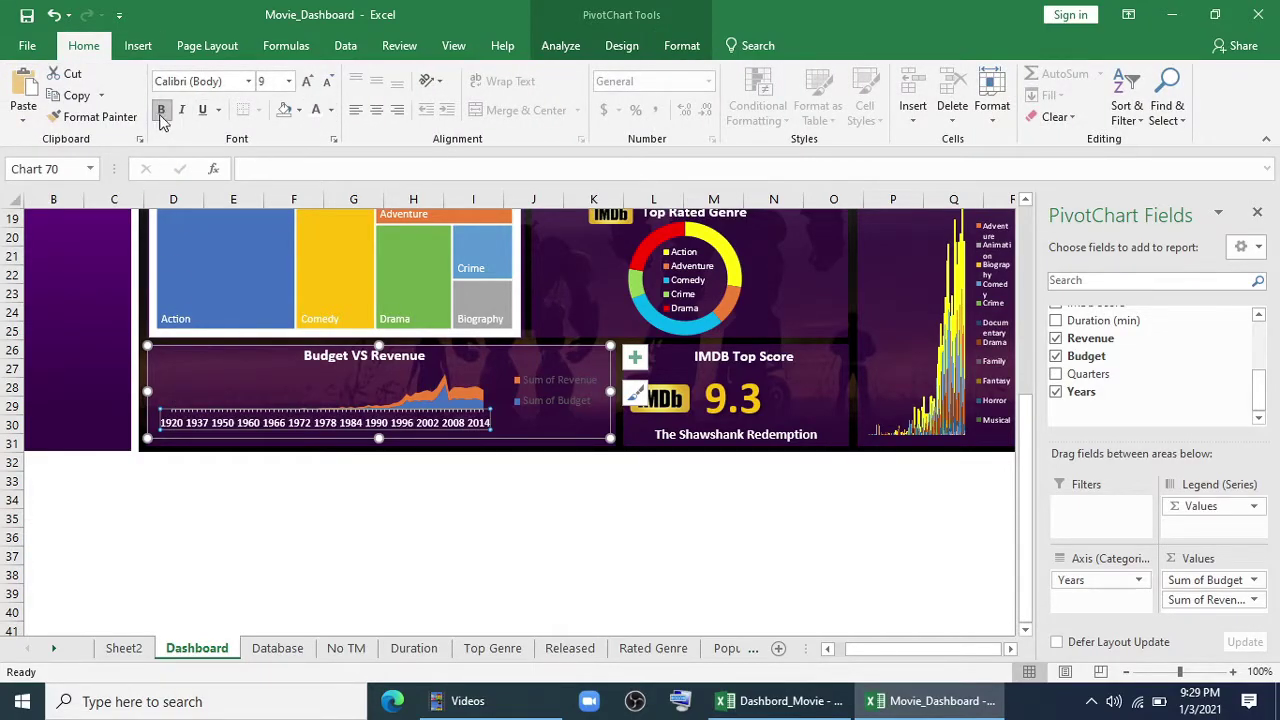
Delete the legend from the Budget VS Revenue chart.
click(550, 403)
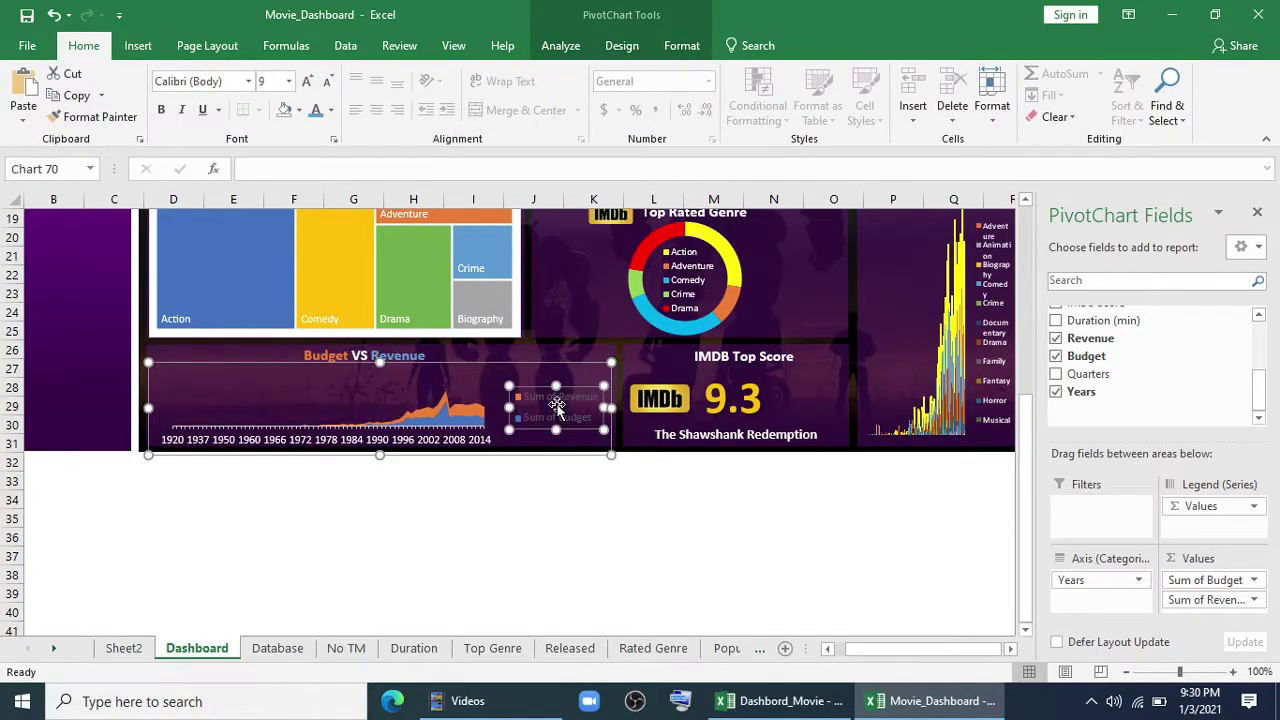
key(Delete)
click(514, 533)
Stretch the Budget VS Revenue chart and its plot area vertically to fill the panel.
click(448, 393)
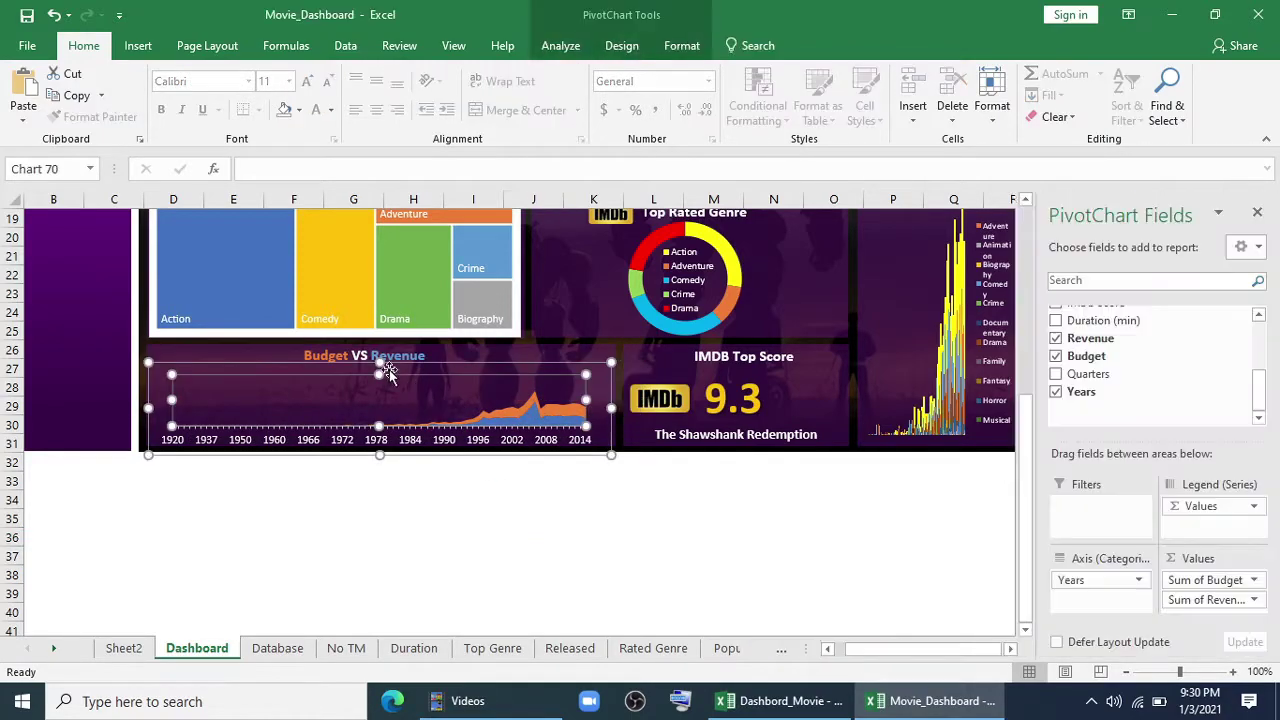
drag(380, 358, 378, 348)
drag(379, 426, 380, 430)
click(414, 553)
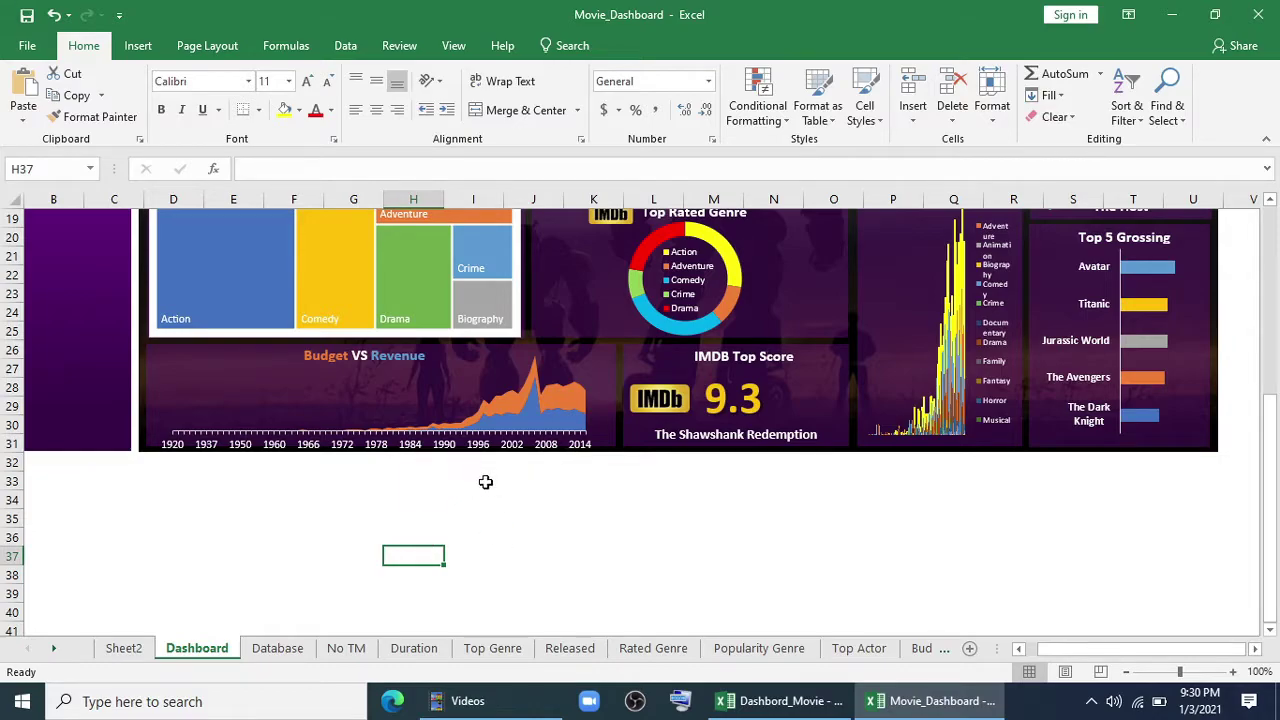
Insert slicers for Genre and Years from the yearly movie count pivot table on the No TM sheet.
scroll(482, 557, up, 1)
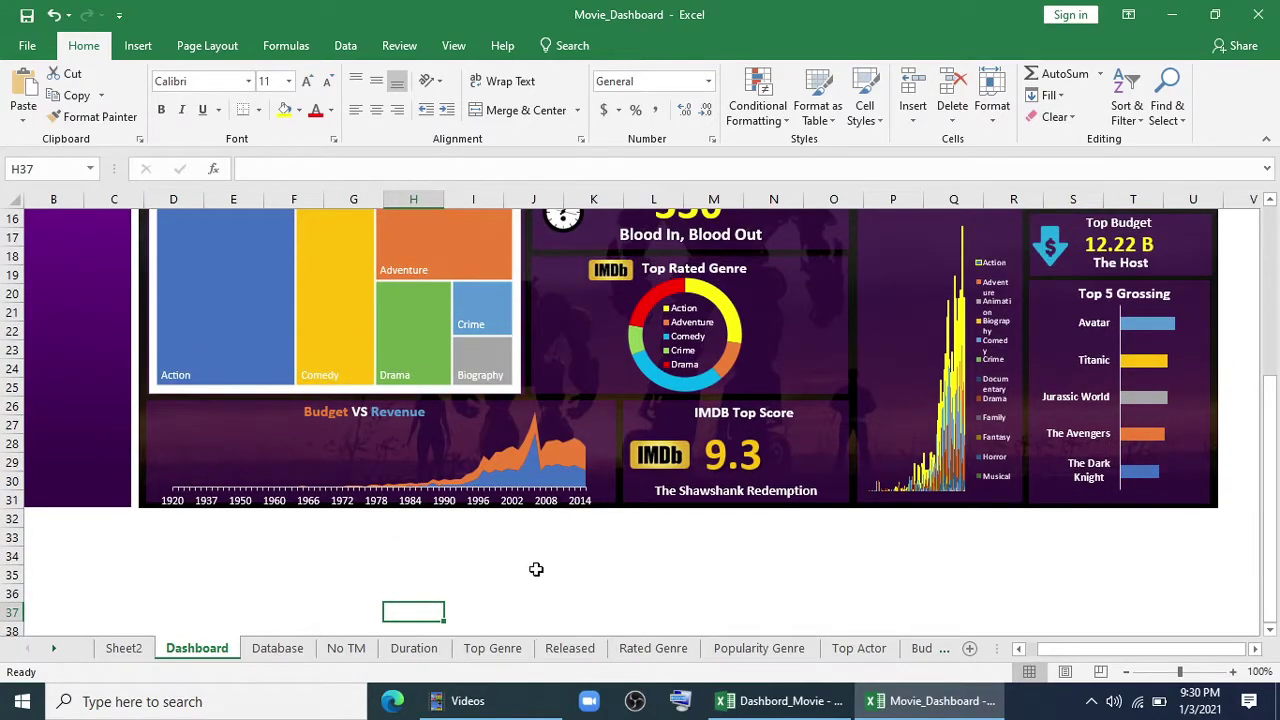
scroll(536, 570, up, 4)
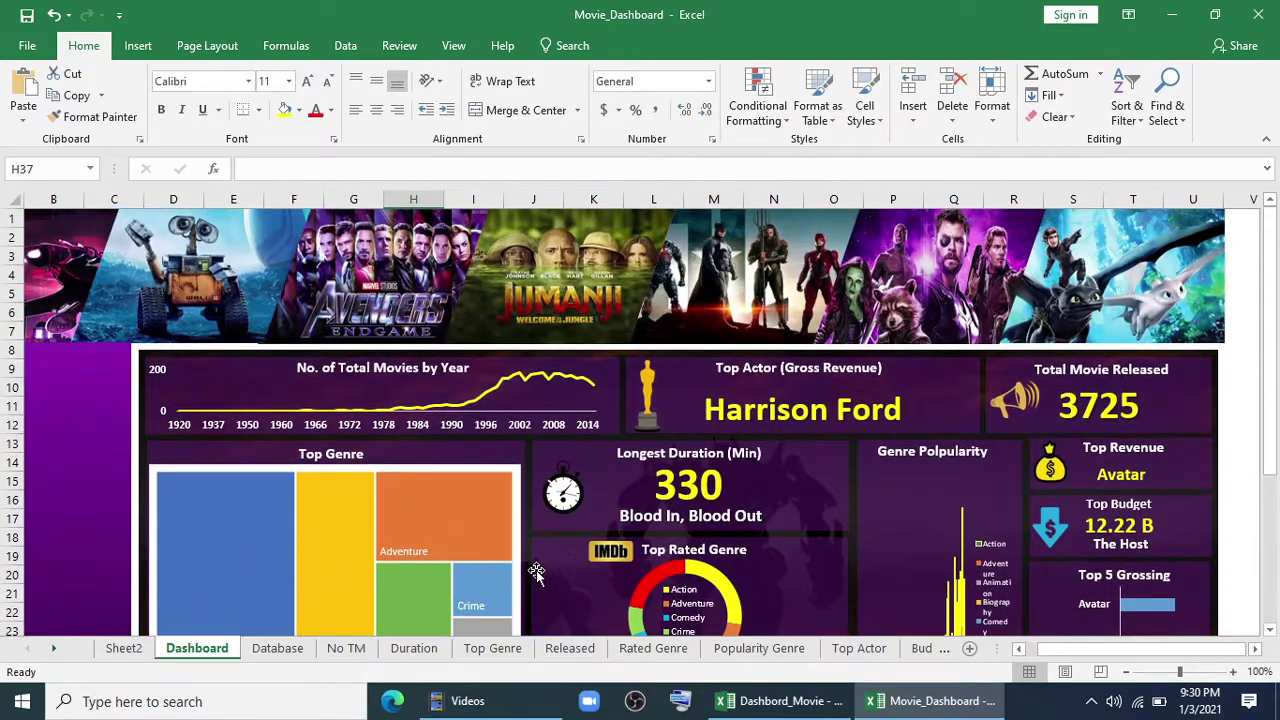
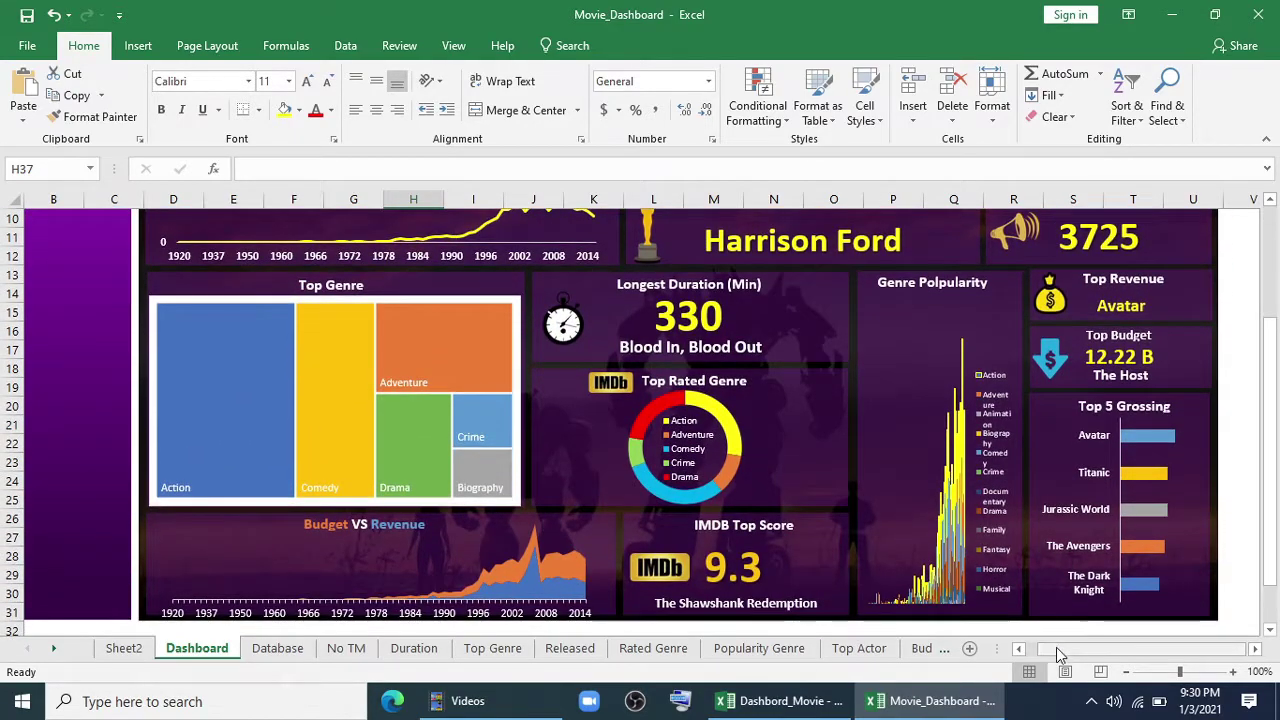
scroll(222, 415, up, 3)
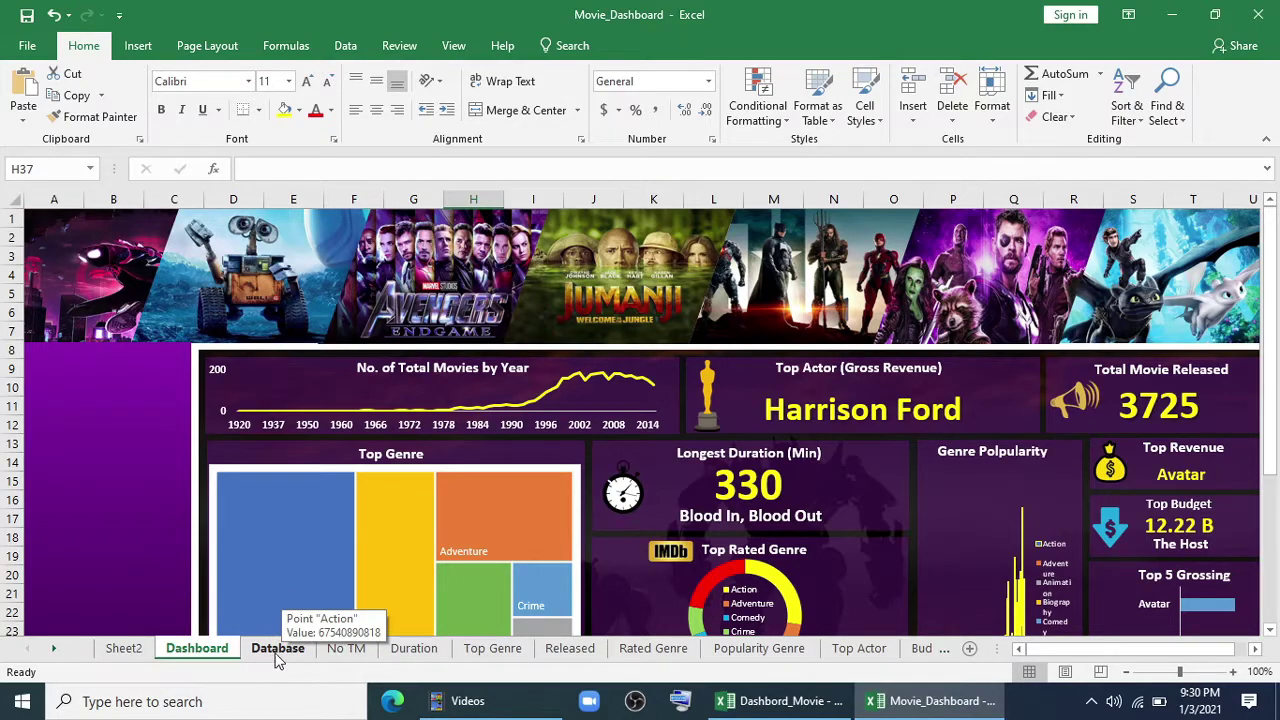
click(346, 648)
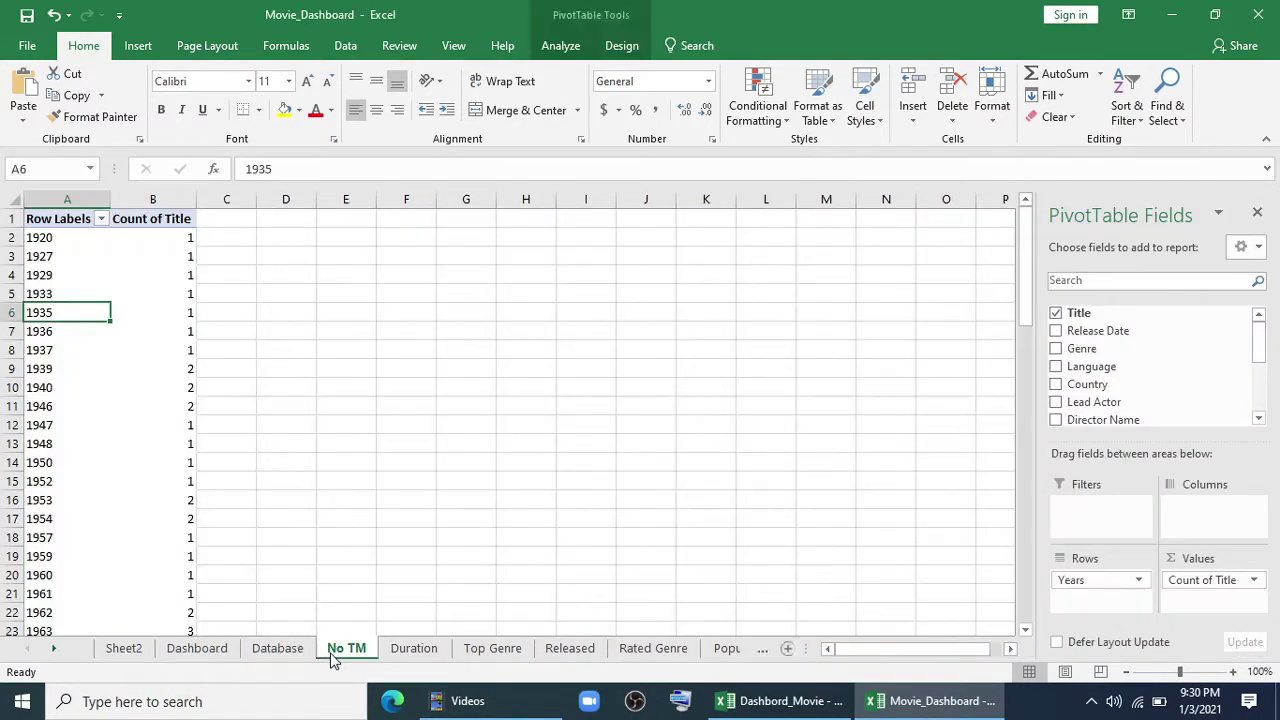
click(138, 46)
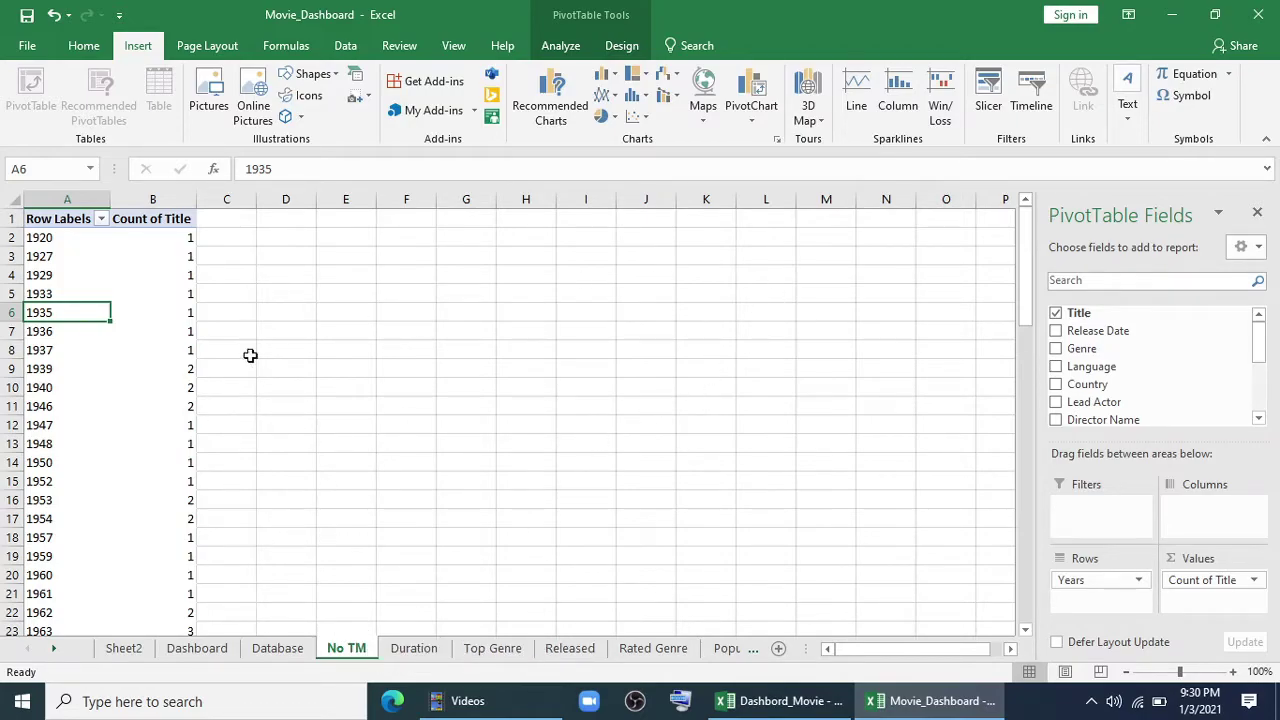
click(988, 105)
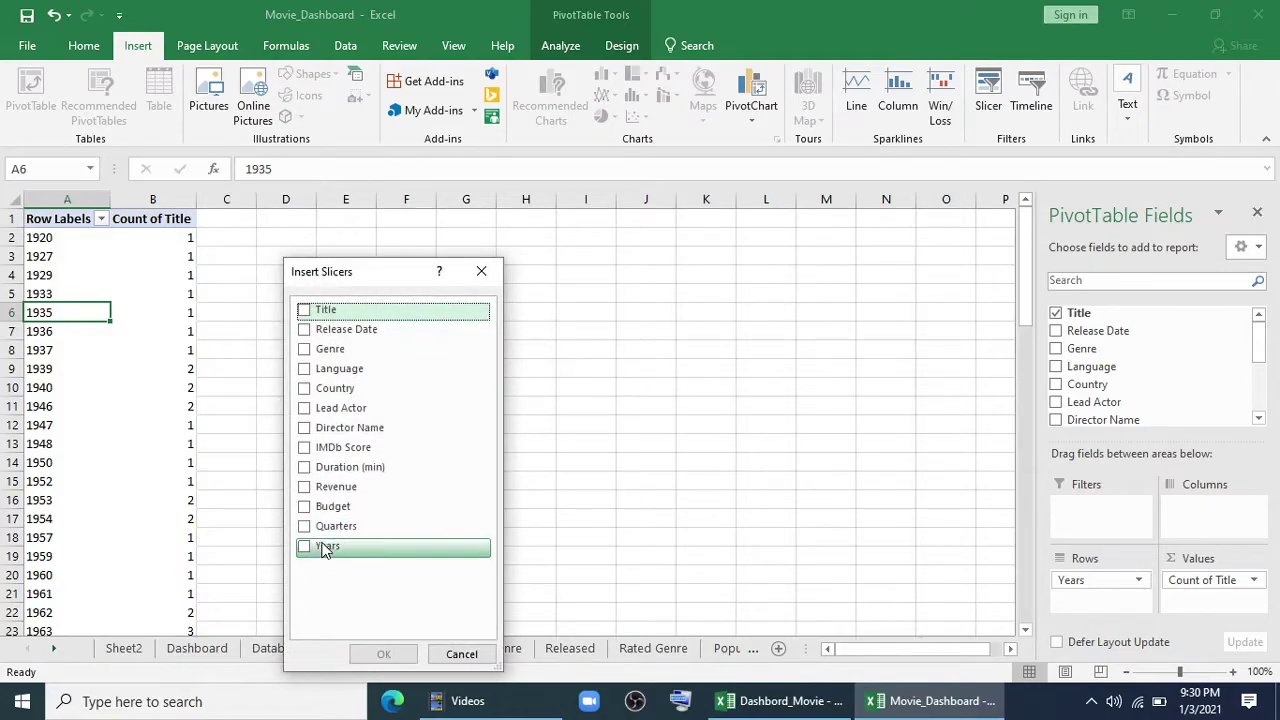
click(306, 550)
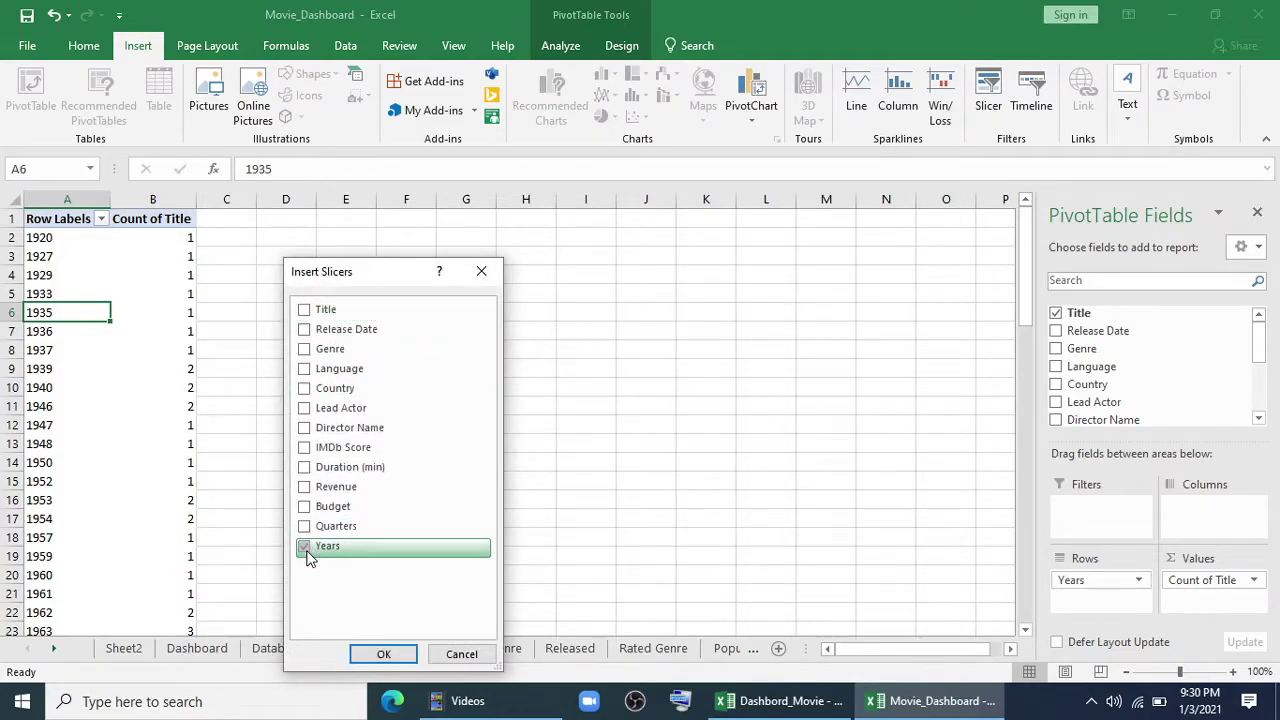
click(305, 350)
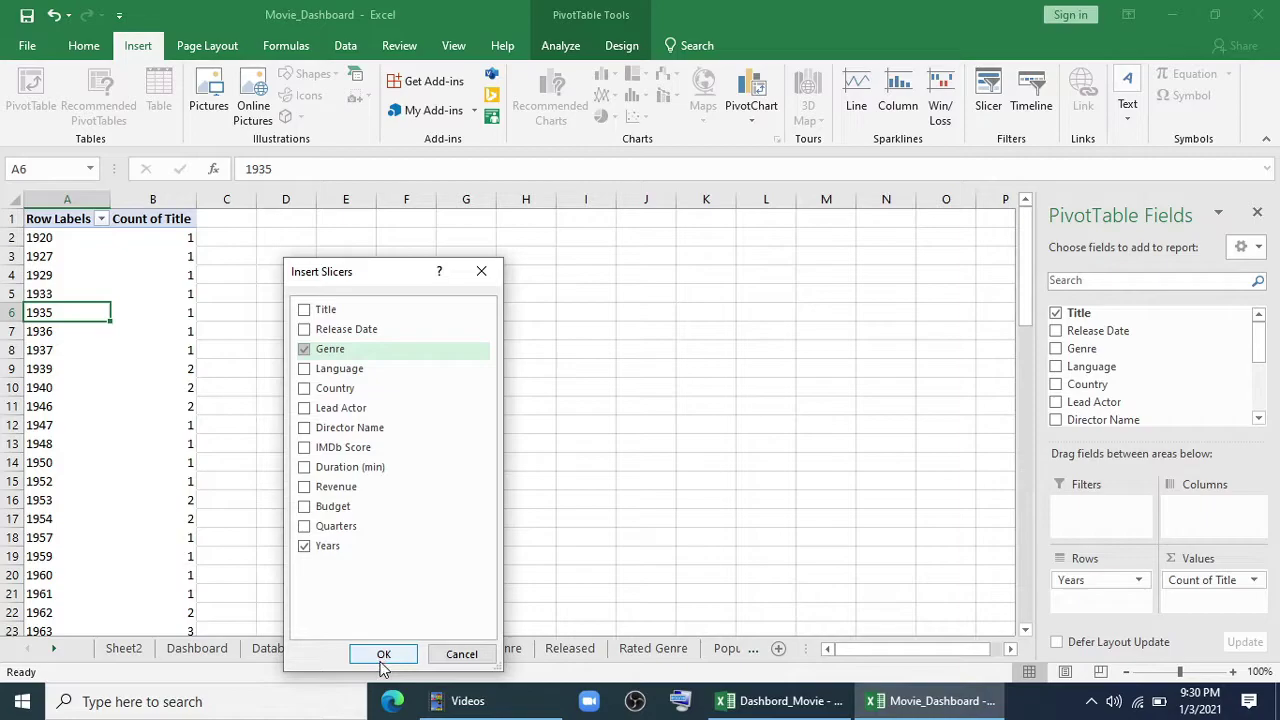
click(383, 653)
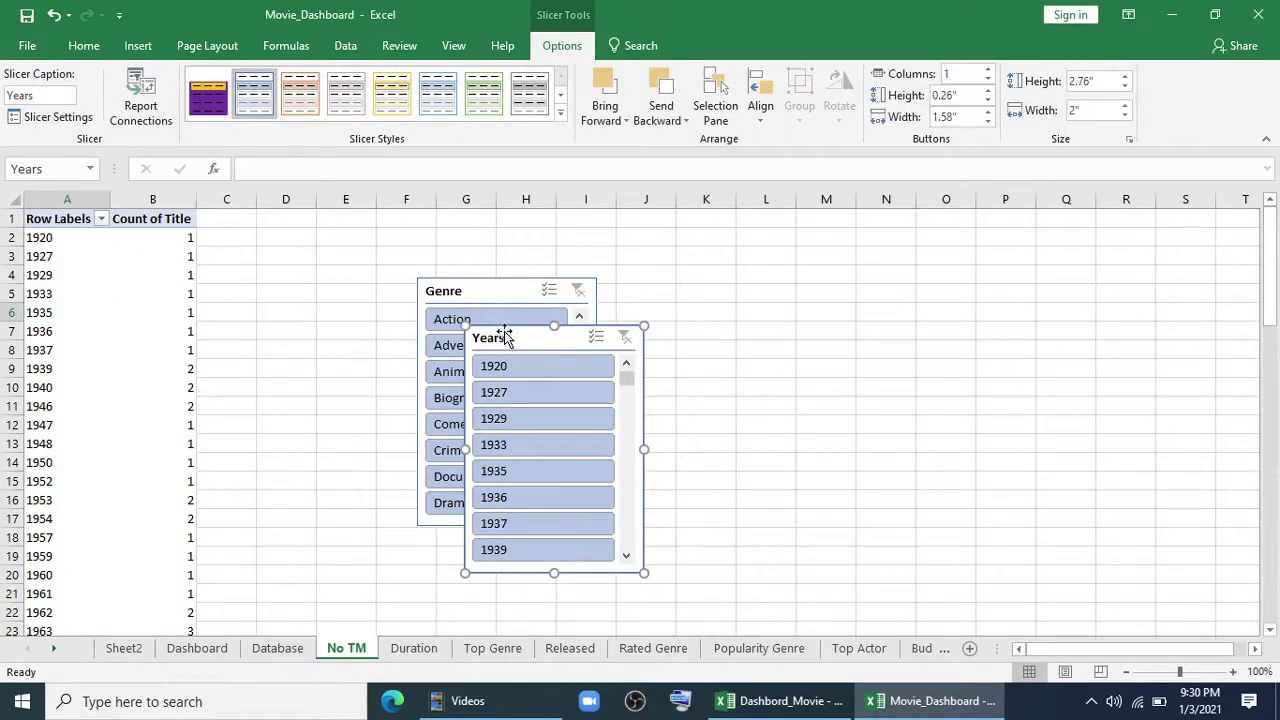
Copy the Genre and Years slicers together and paste them over the purple sidebar of the Dashboard sheet.
ctrl+click(485, 296)
right_click(485, 296)
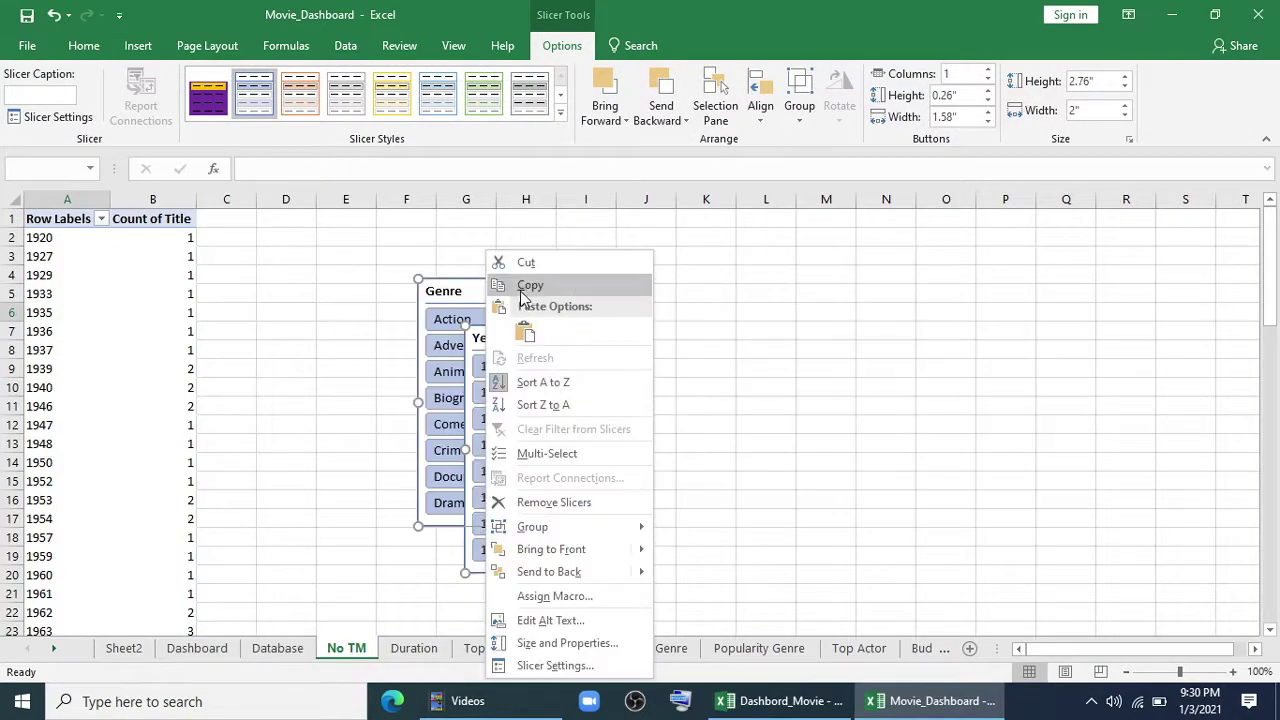
click(520, 294)
click(200, 648)
click(86, 394)
right_click(88, 395)
click(131, 104)
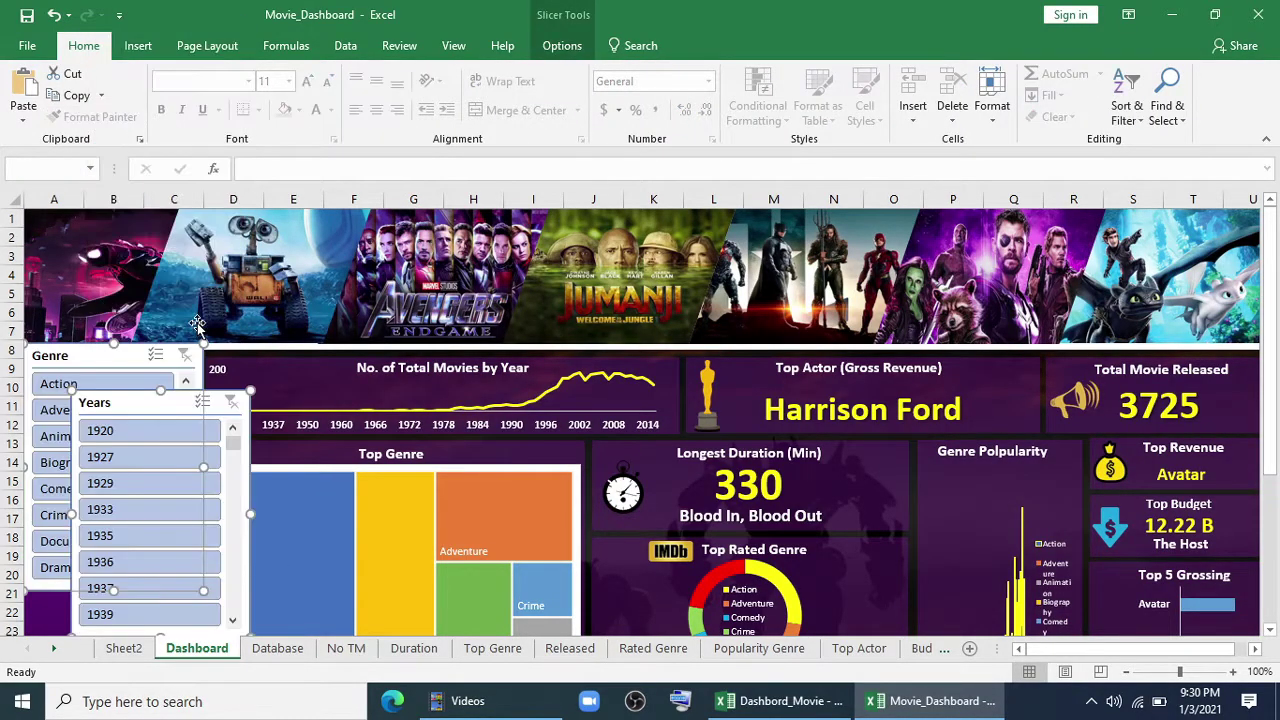
Separate the slicers, fit Genre to about 1.81" wide in the upper purple sidebar, and apply the custom purple and gold slicer style.
scroll(127, 287, down, 2)
mouse_move(127, 287)
mouse_down()
mouse_move(127, 446)
mouse_move(395, 375)
mouse_move(80, 254)
mouse_up()
click(649, 520)
drag(203, 352, 187, 355)
click(561, 46)
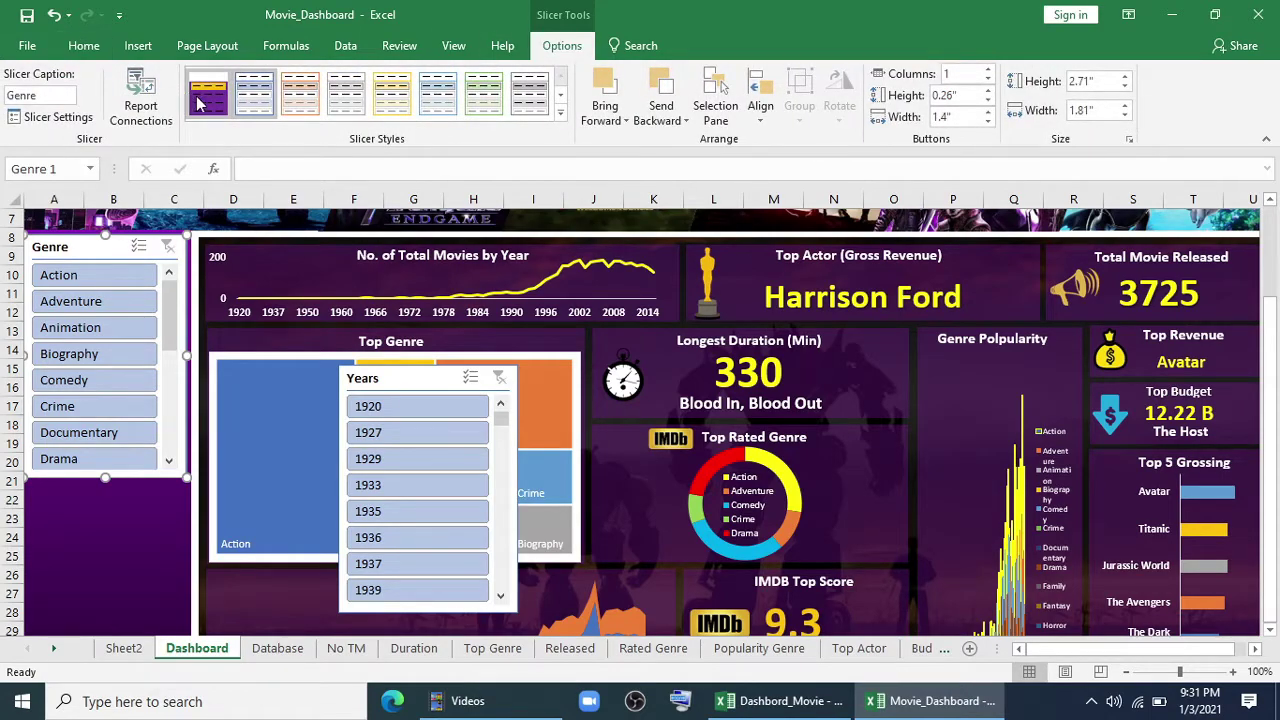
click(200, 98)
Move the Years slicer below Genre, give it the same purple and gold style, and narrow it to the sidebar.
drag(388, 385, 72, 504)
scroll(129, 521, down, 5)
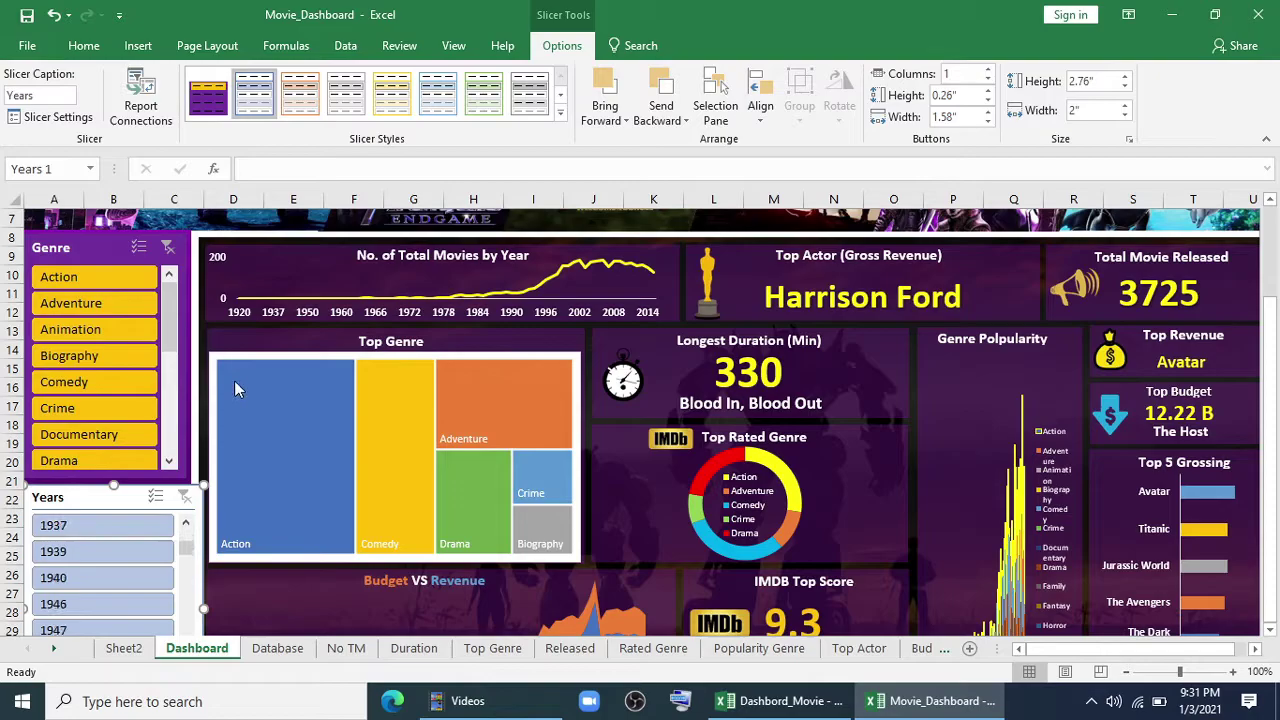
right_click(220, 108)
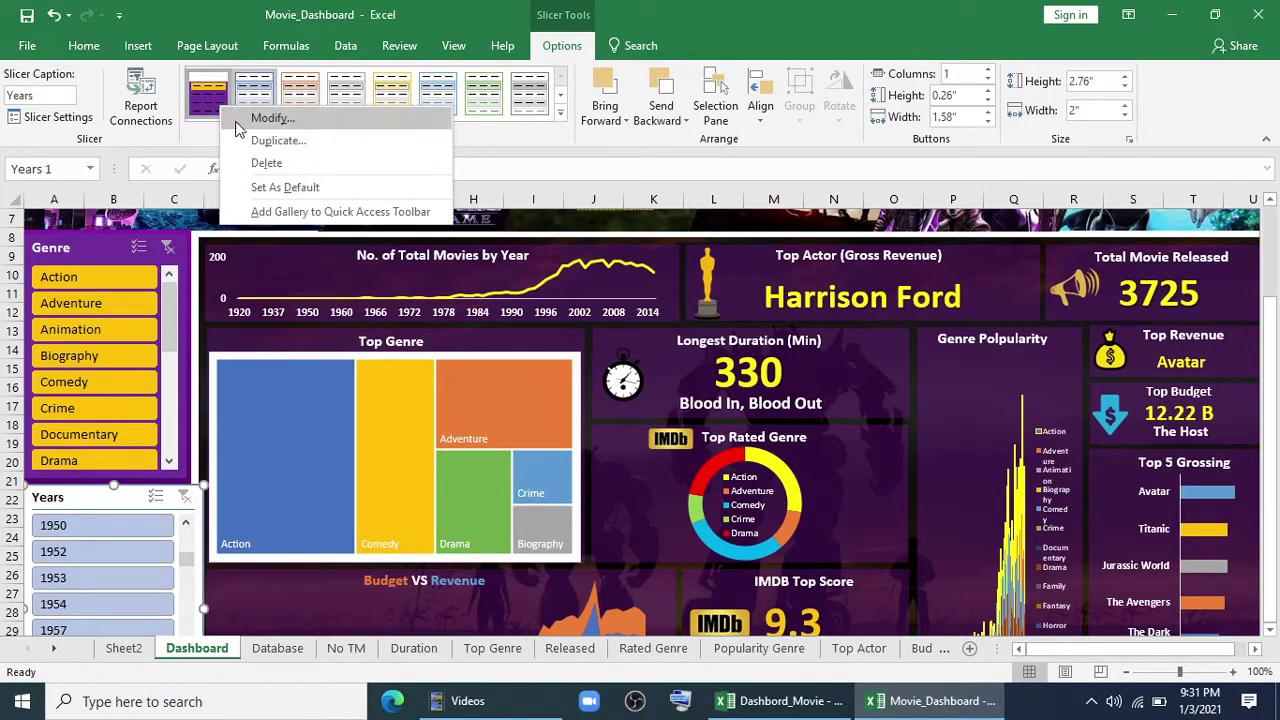
click(236, 118)
click(645, 278)
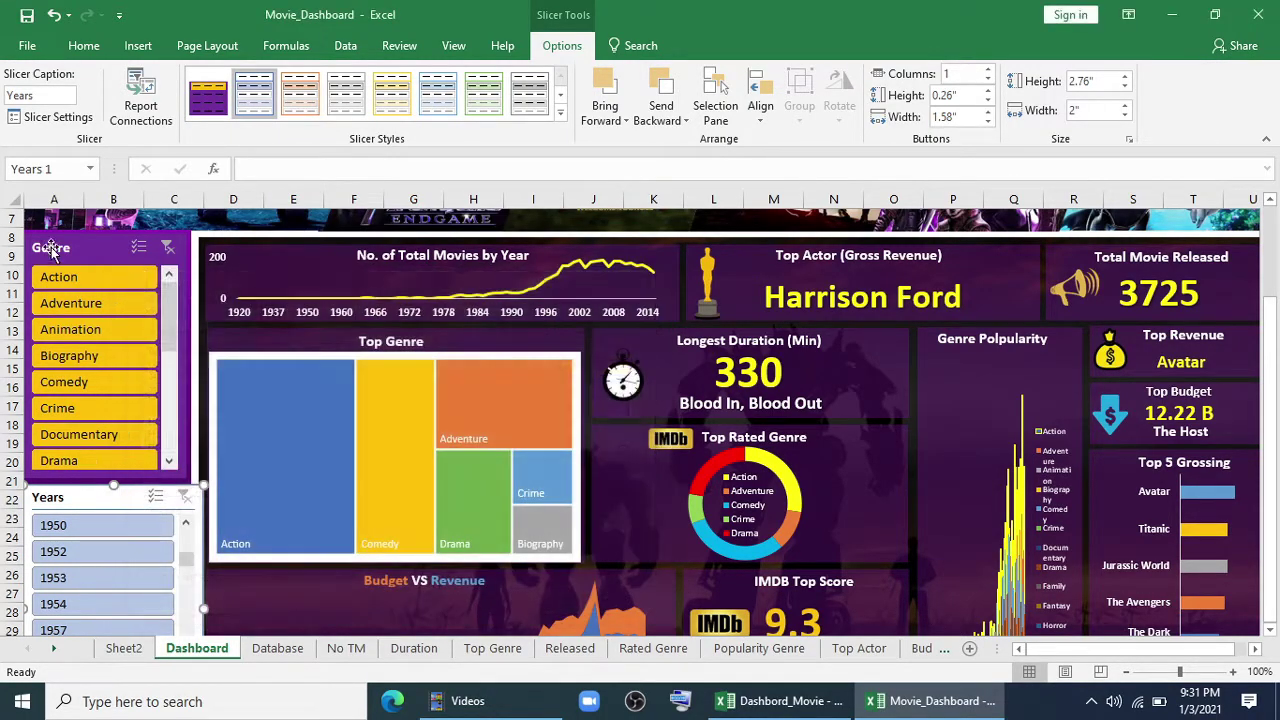
scroll(120, 437, down, 5)
drag(113, 500, 113, 445)
click(186, 357)
Shorten the Genre slicer from below and extend the Years slicer upward to meet it.
scroll(400, 420, up, 6)
click(93, 357)
drag(95, 580, 95, 553)
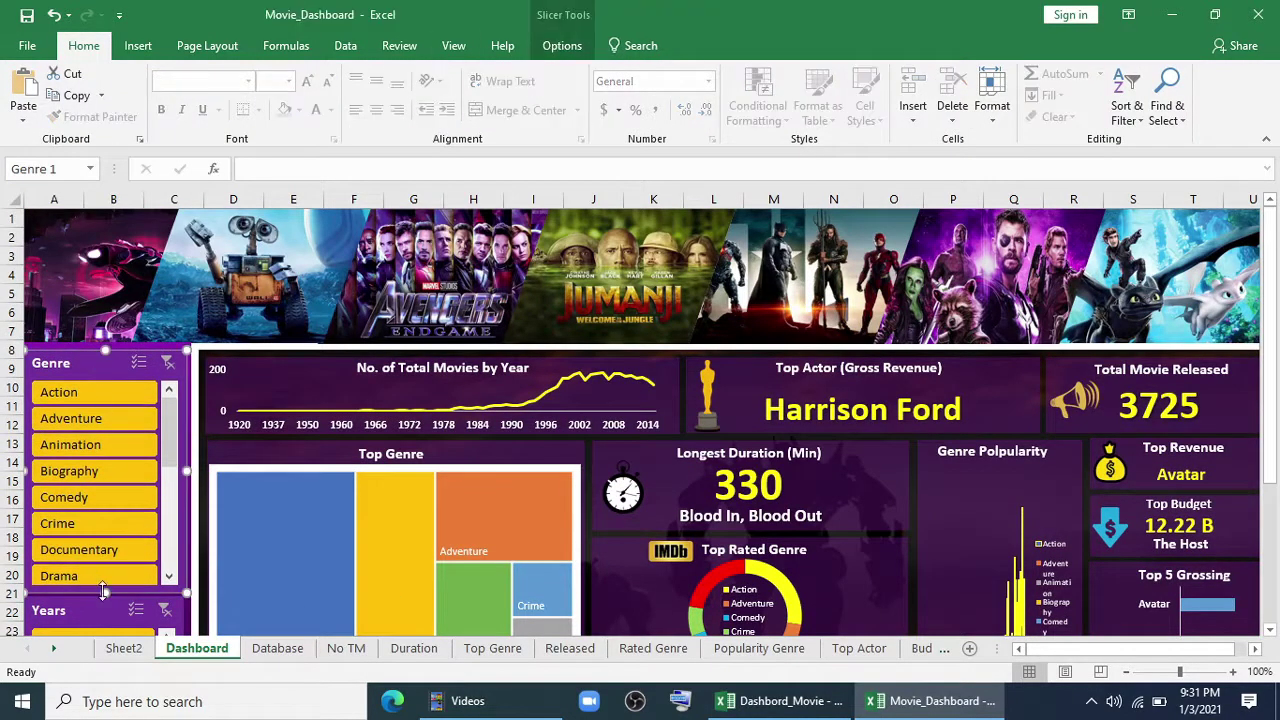
scroll(302, 506, down, 3)
drag(85, 436, 85, 392)
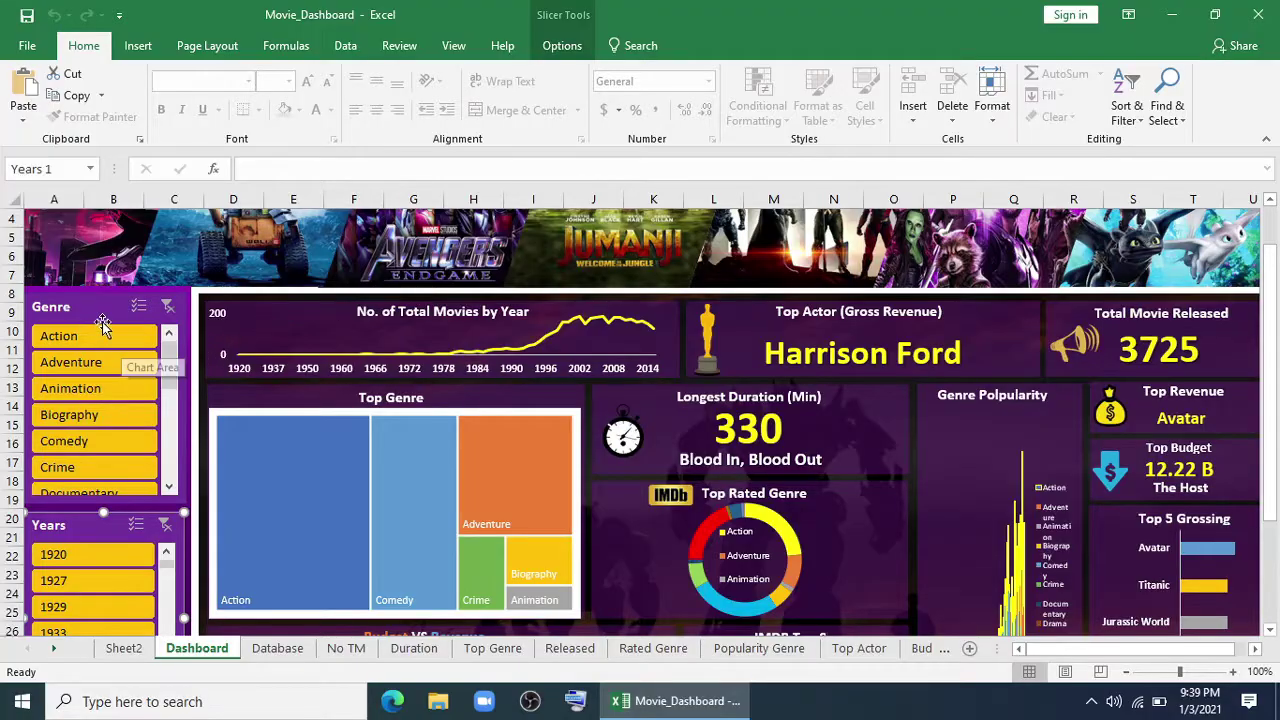
Stretch the Genre slicer slightly upward to the banner and widen it to fill the purple sidebar.
click(87, 306)
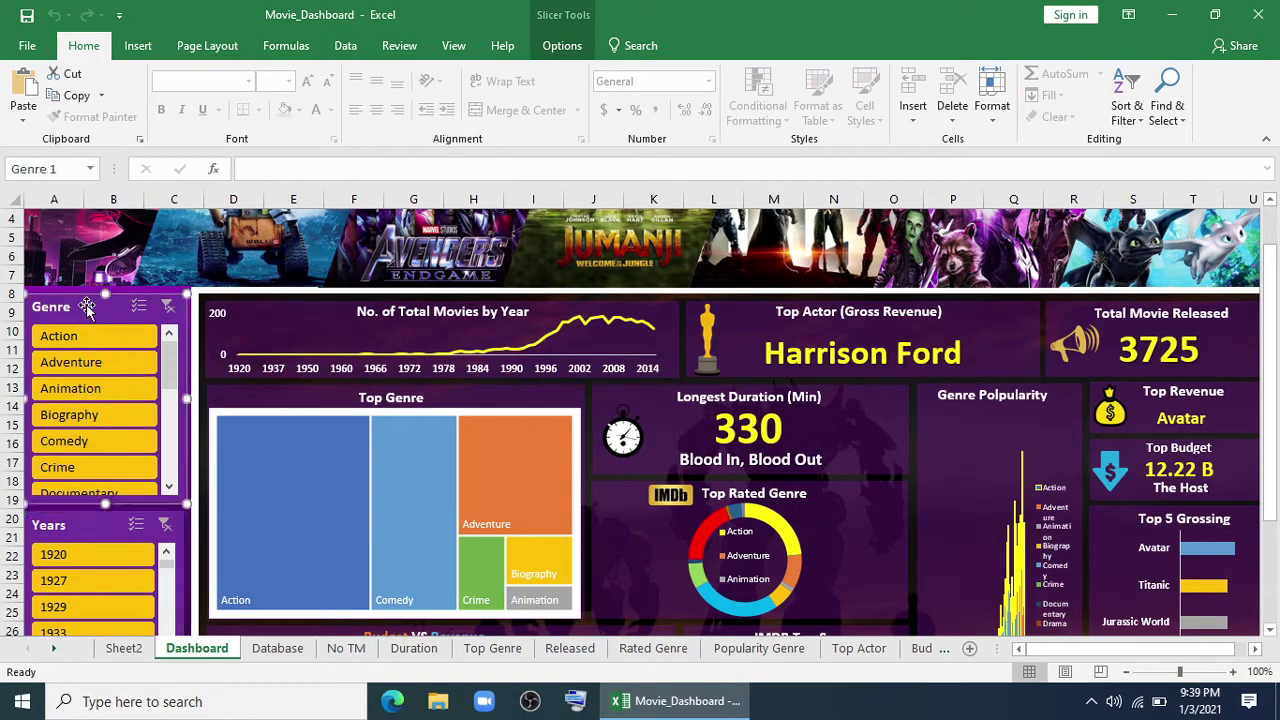
drag(104, 292, 103, 279)
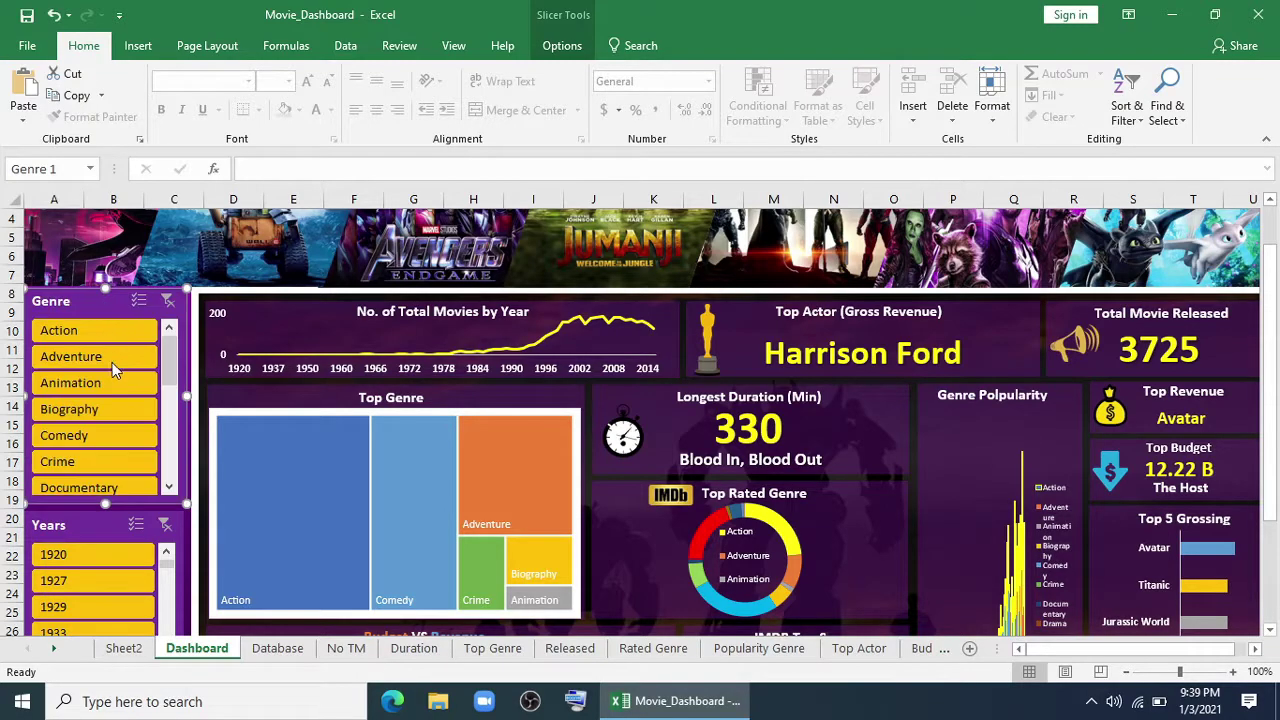
scroll(107, 540, down, 1)
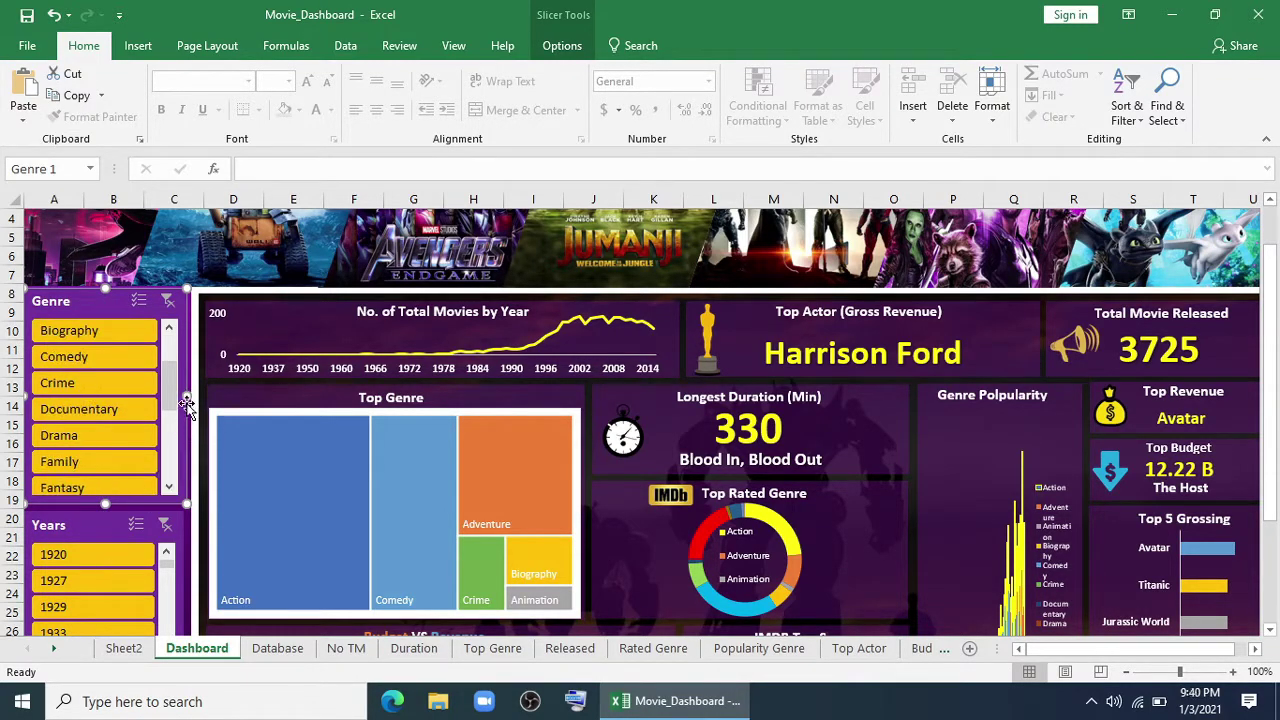
drag(186, 396, 190, 399)
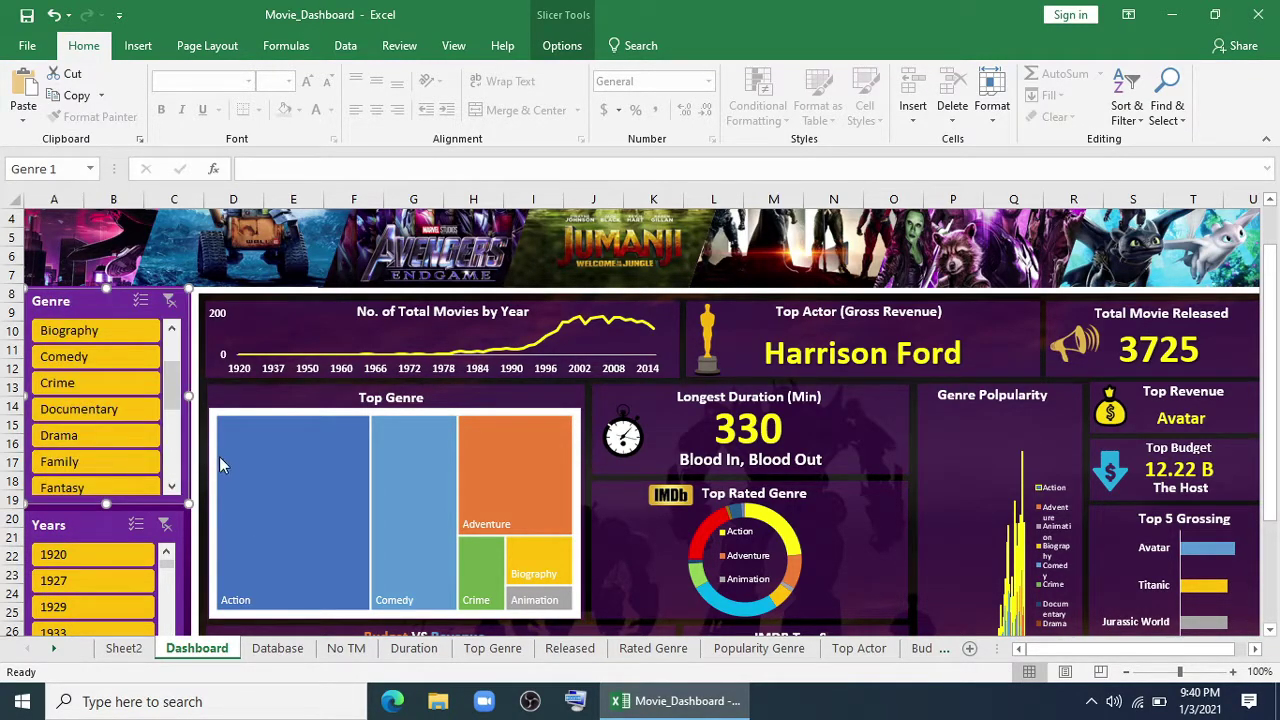
Widen the Years slicer slightly so it fills the purple sidebar.
click(242, 393)
scroll(110, 350, down, 3)
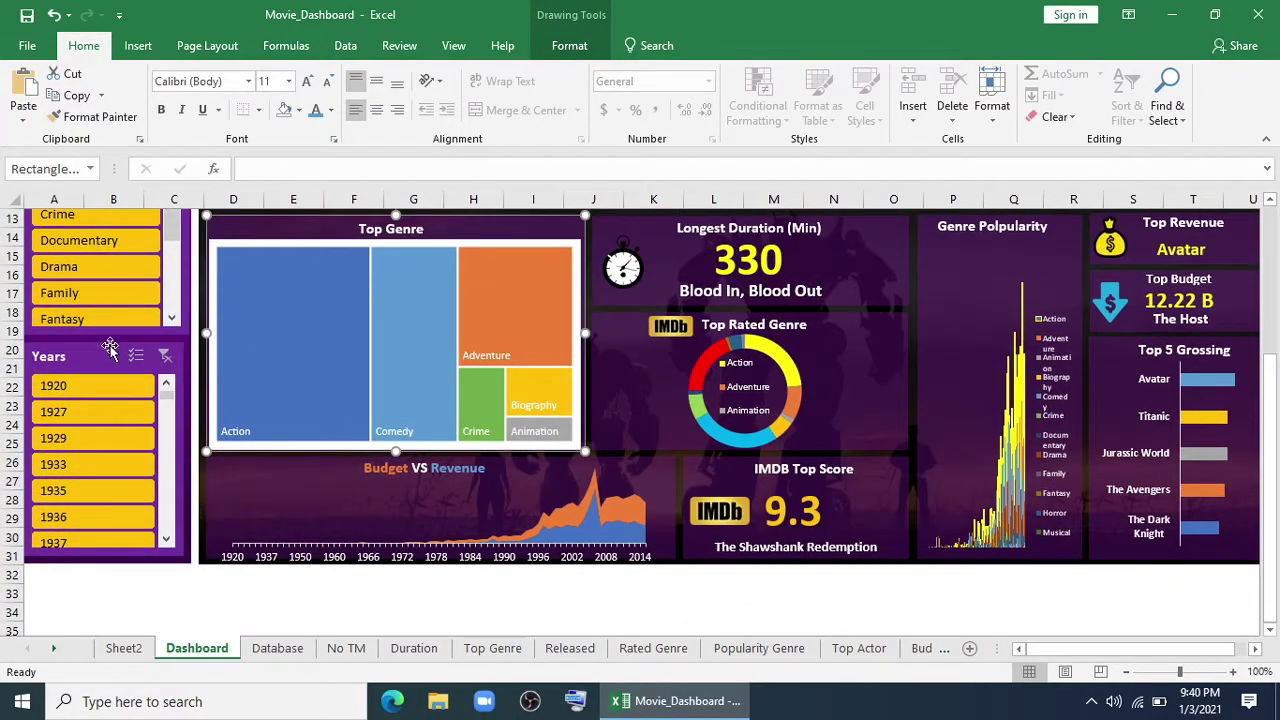
click(182, 424)
drag(185, 449, 191, 445)
scroll(150, 445, up, 3)
Connect the Genre slicer to all pivot tables except those on the Top Genre and Rated Genre sheets.
right_click(117, 440)
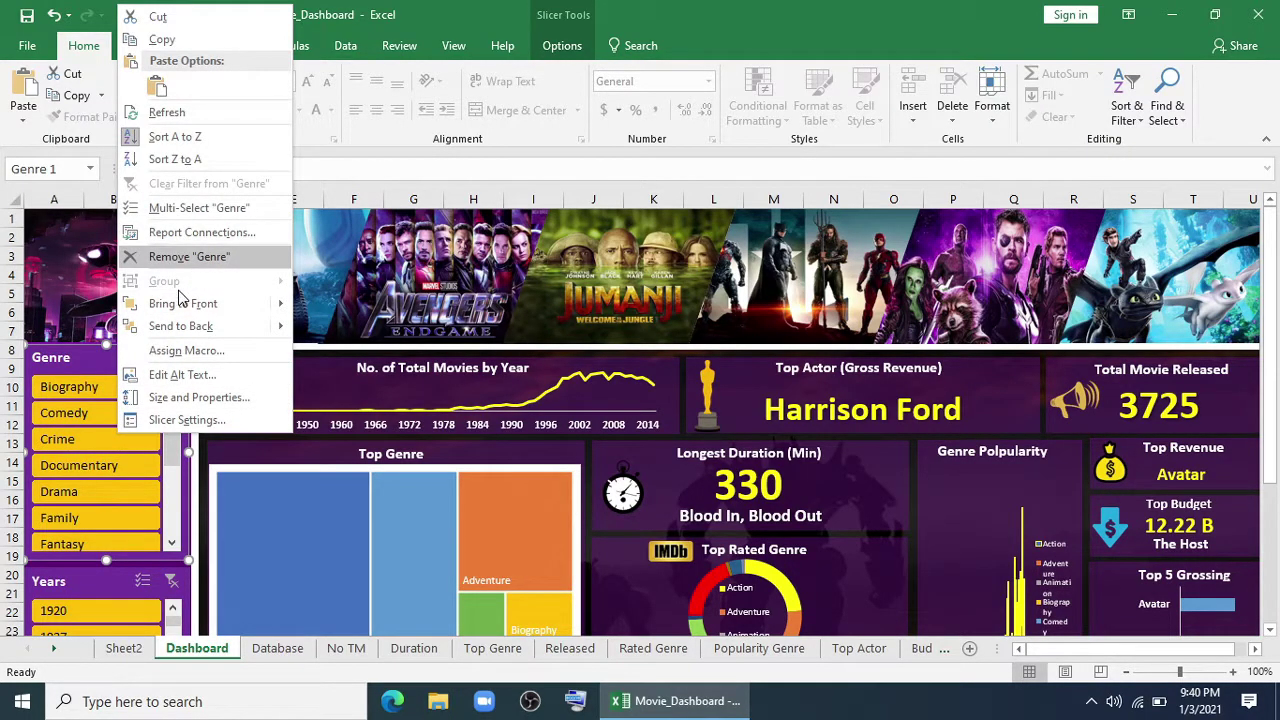
right_click(84, 402)
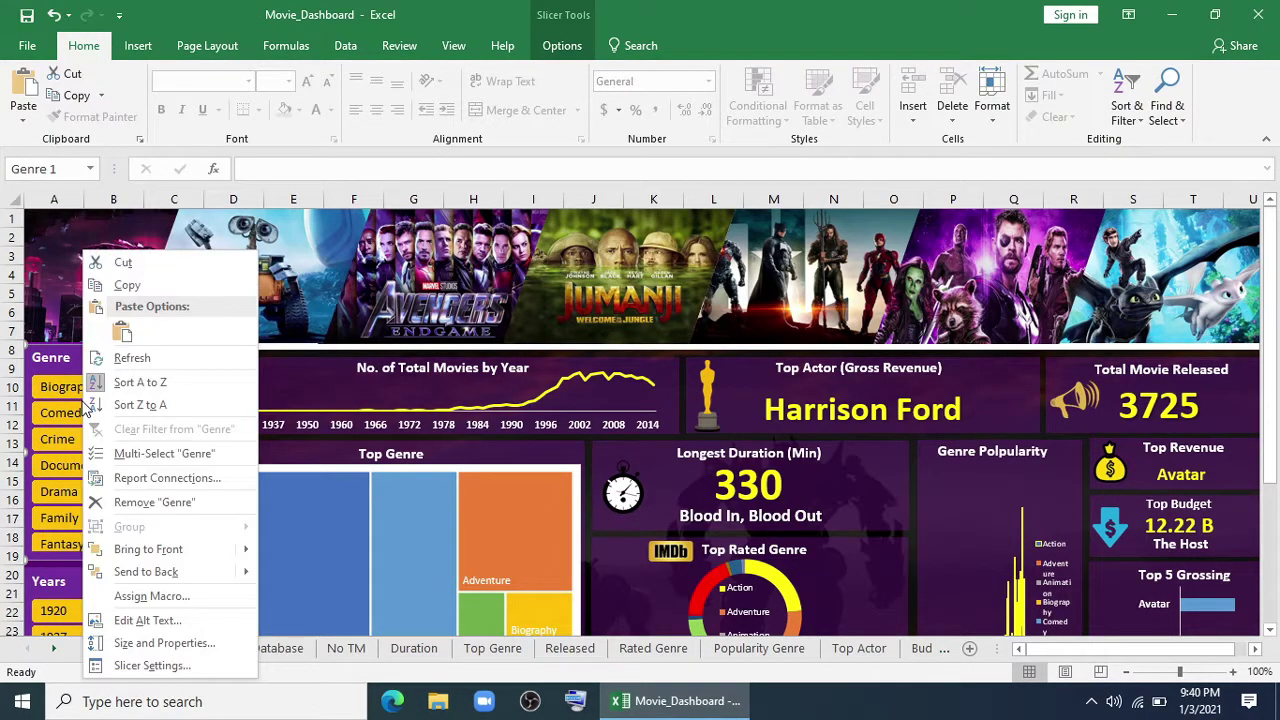
click(124, 479)
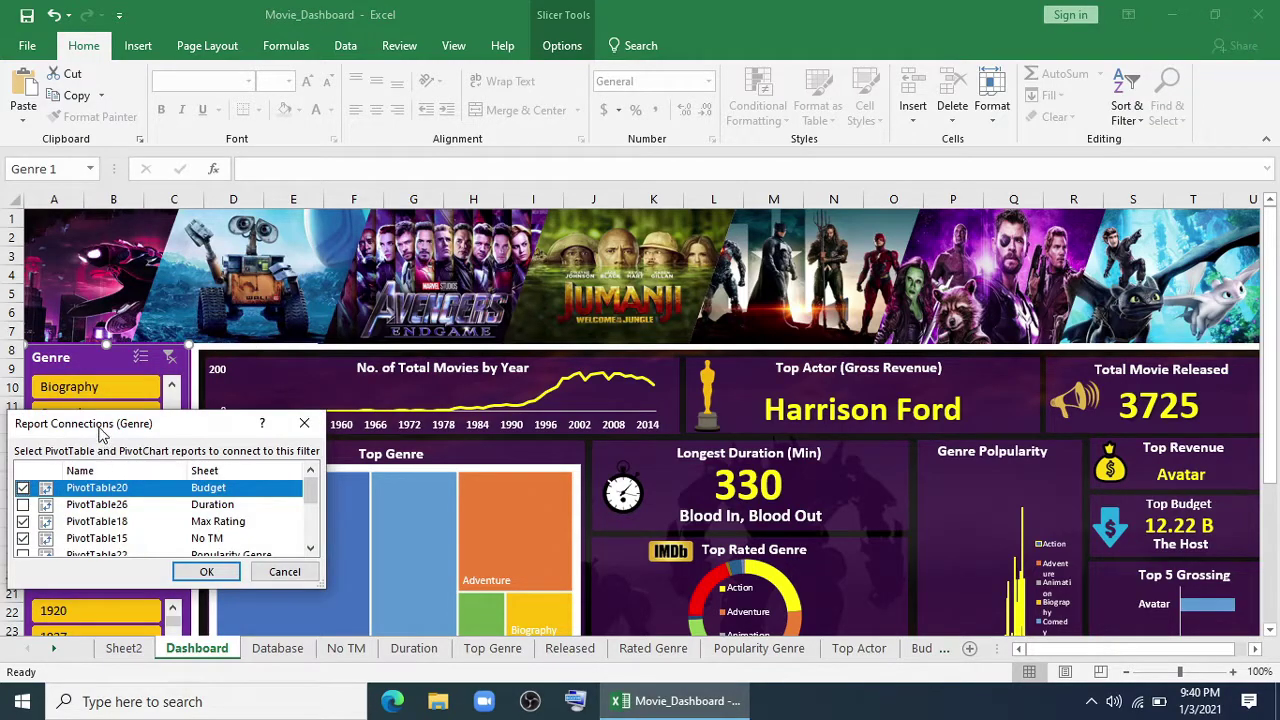
drag(100, 432, 354, 237)
click(277, 309)
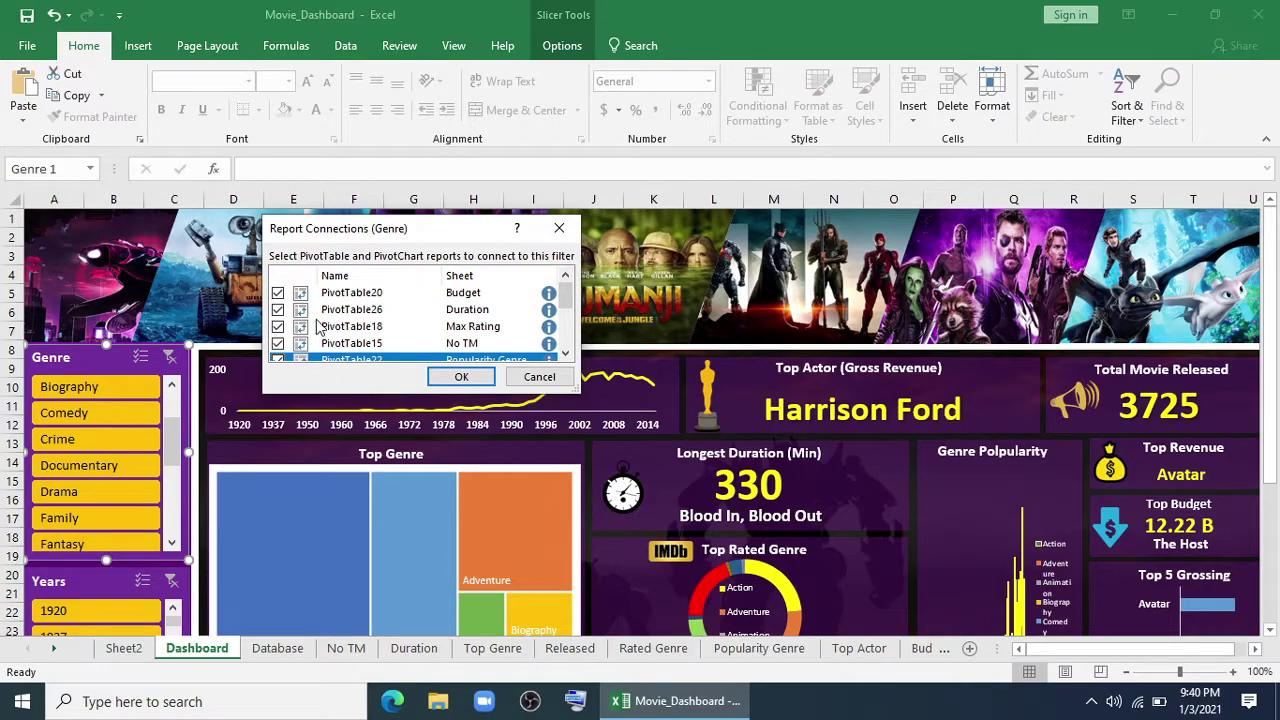
scroll(314, 328, down, 3)
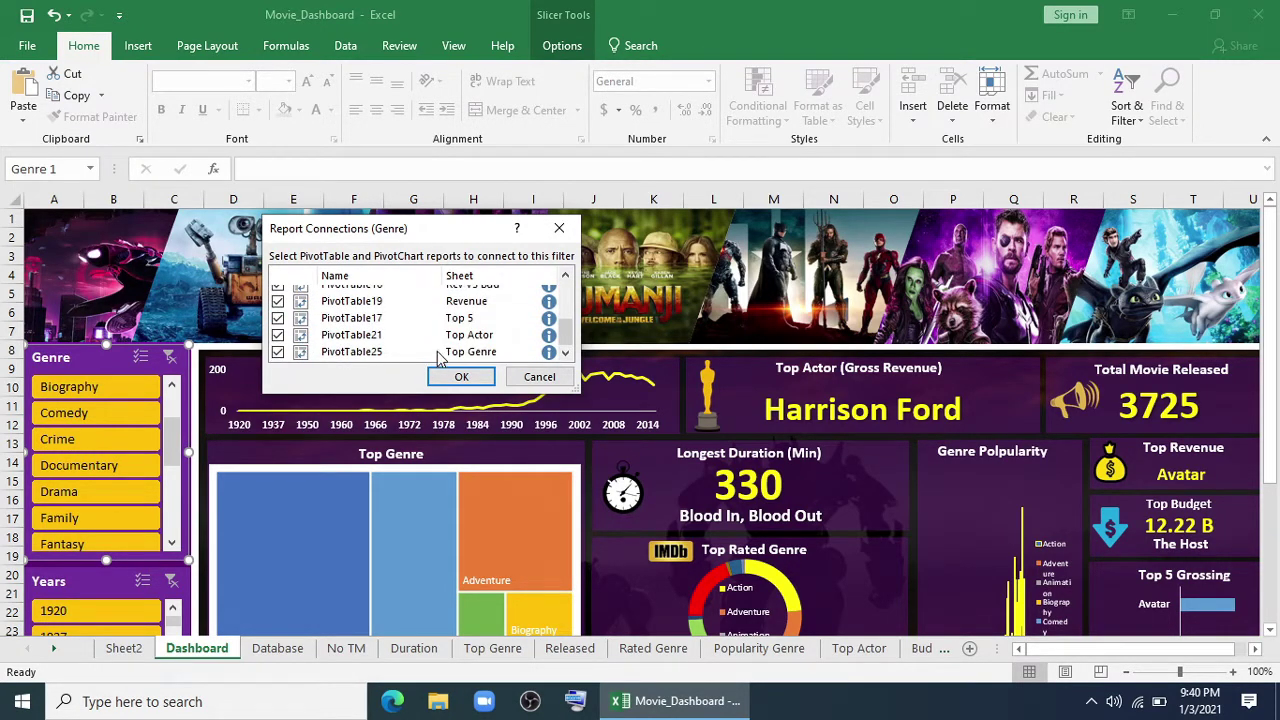
click(278, 354)
scroll(314, 340, up, 1)
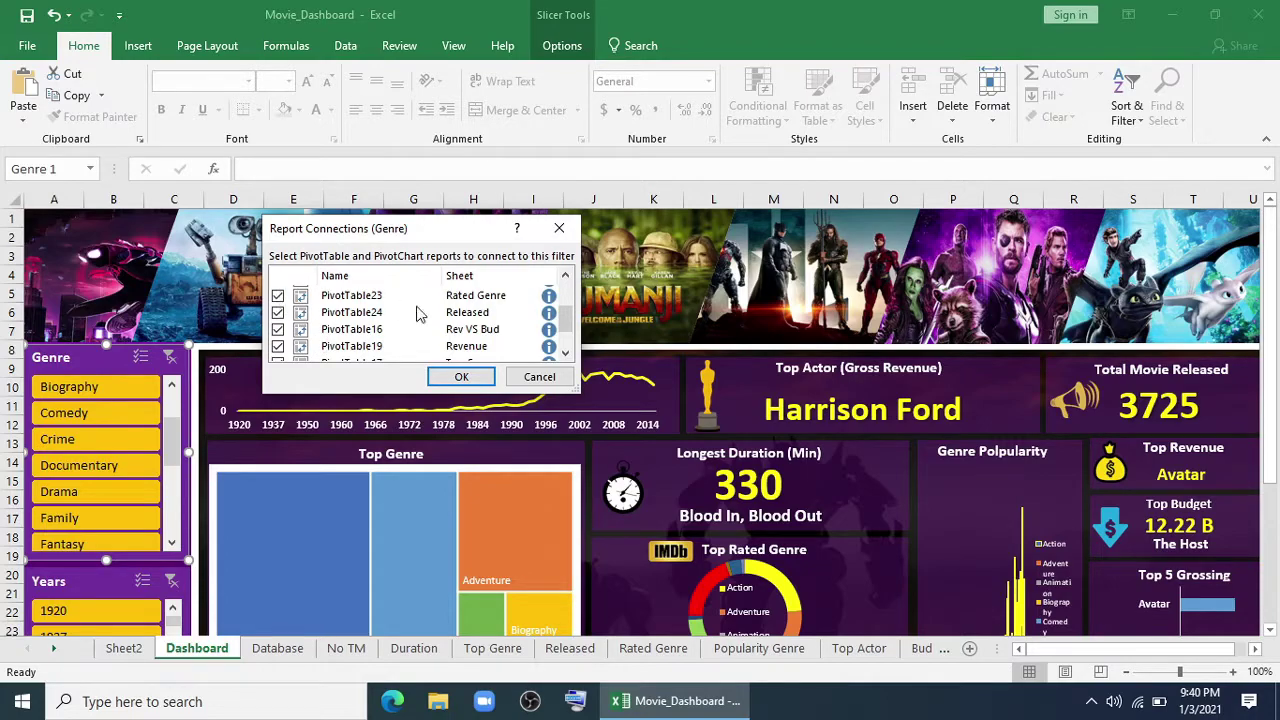
click(278, 296)
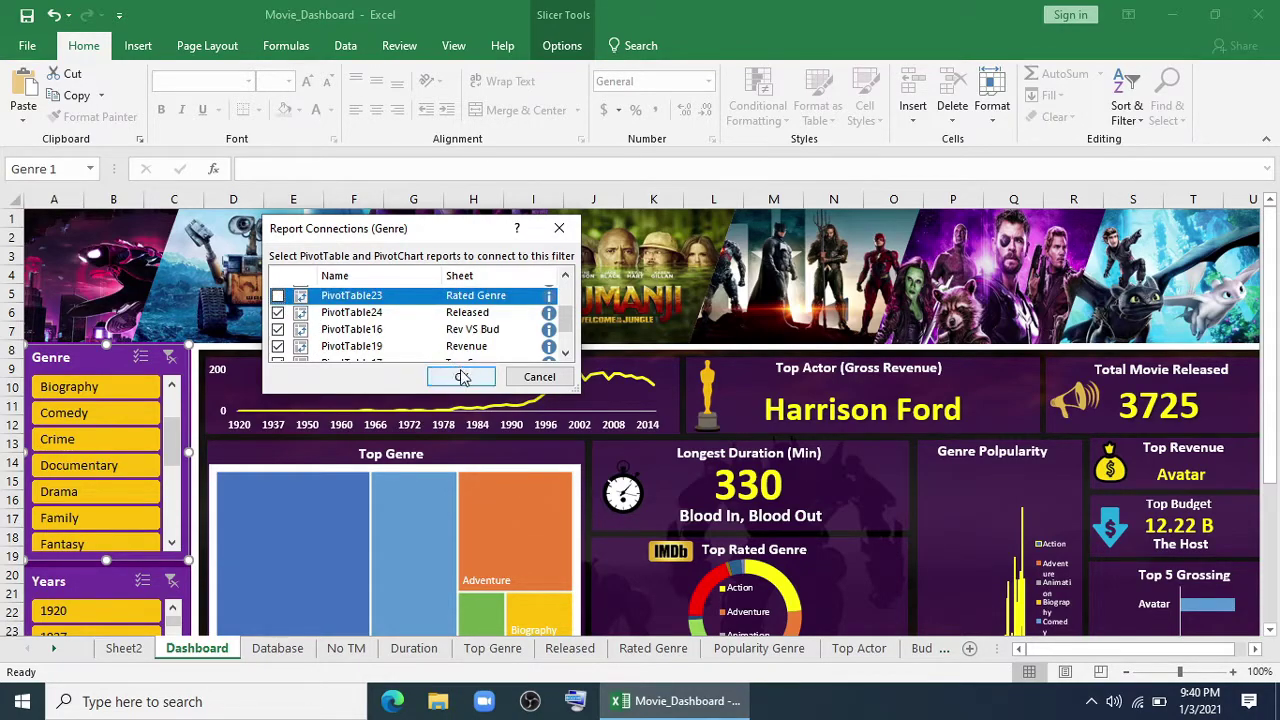
click(461, 376)
Connect the Years slicer to all pivot tables except those on the No TM and Rev VS Bud sheets.
scroll(211, 432, down, 2)
scroll(211, 432, down, 1)
scroll(211, 432, up, 5)
click(300, 380)
scroll(276, 388, down, 4)
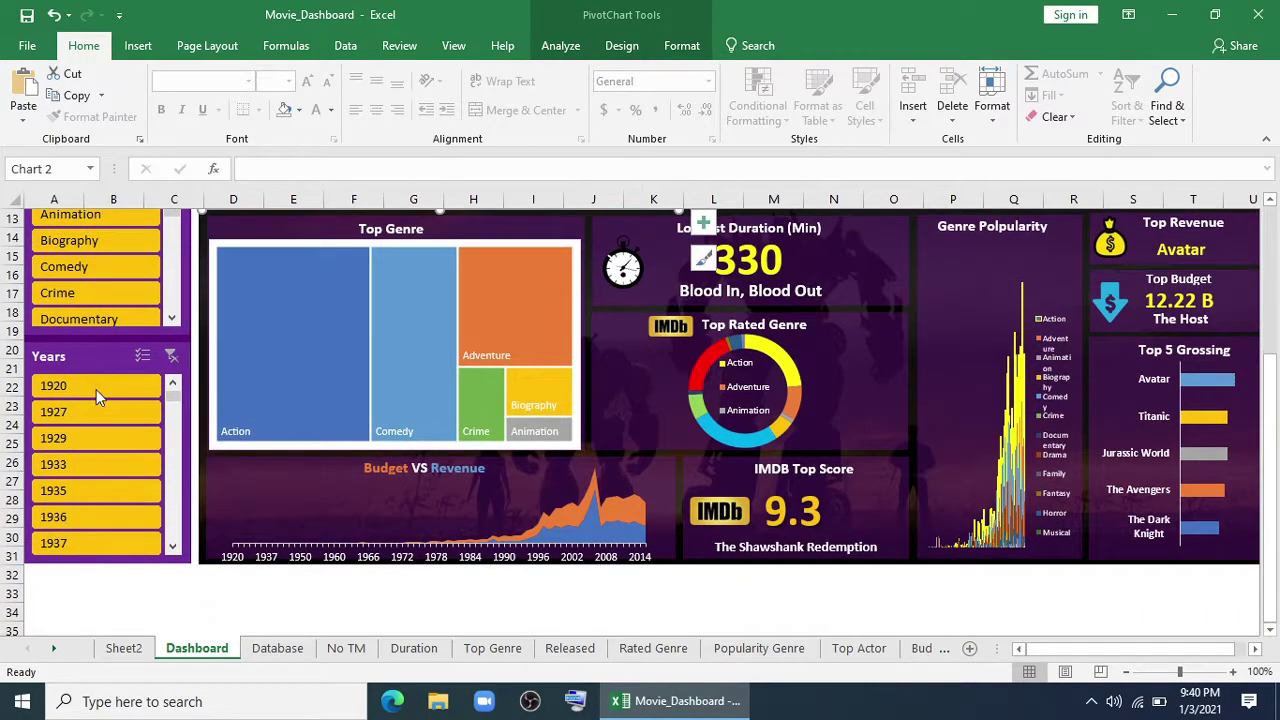
right_click(96, 389)
click(175, 480)
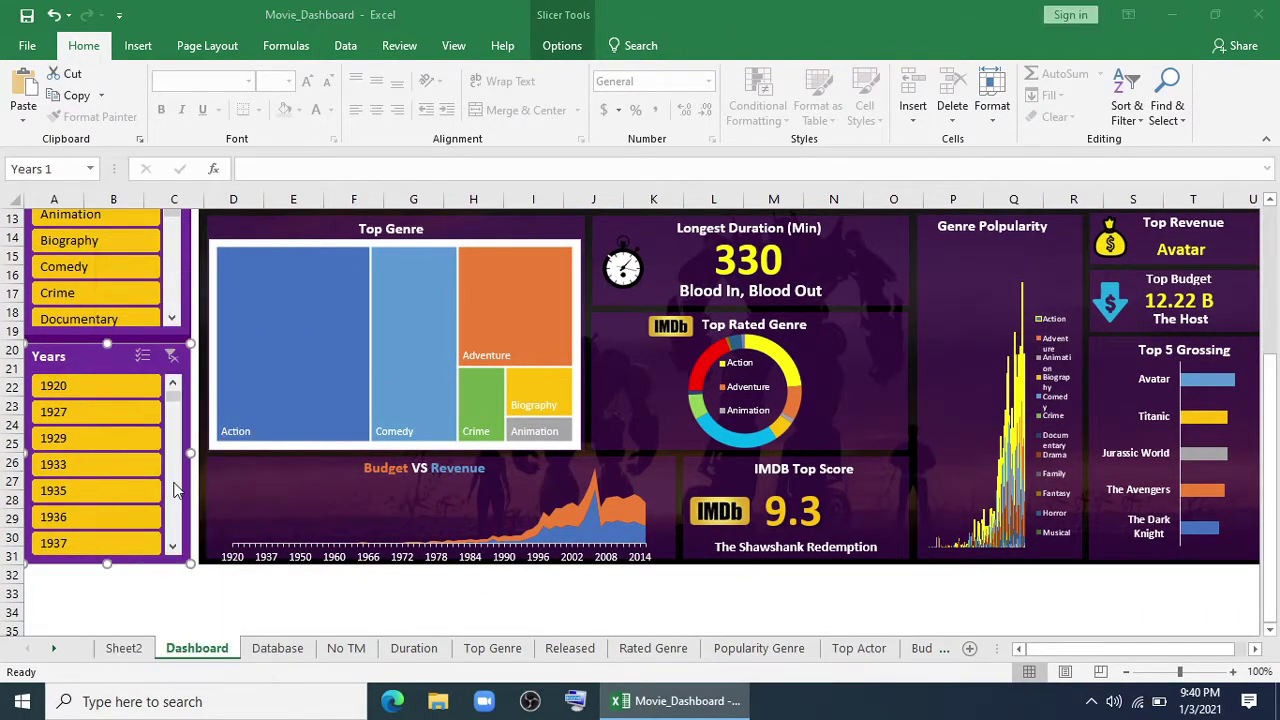
drag(163, 432, 415, 292)
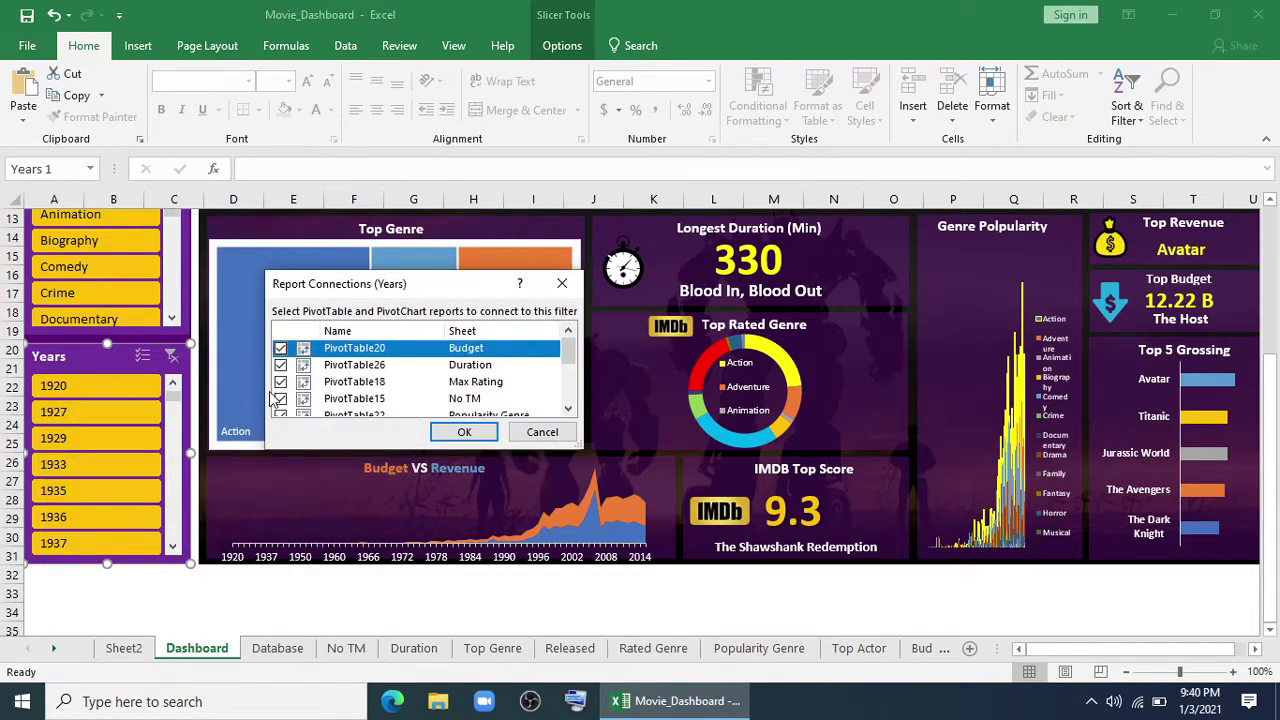
scroll(318, 392, down, 3)
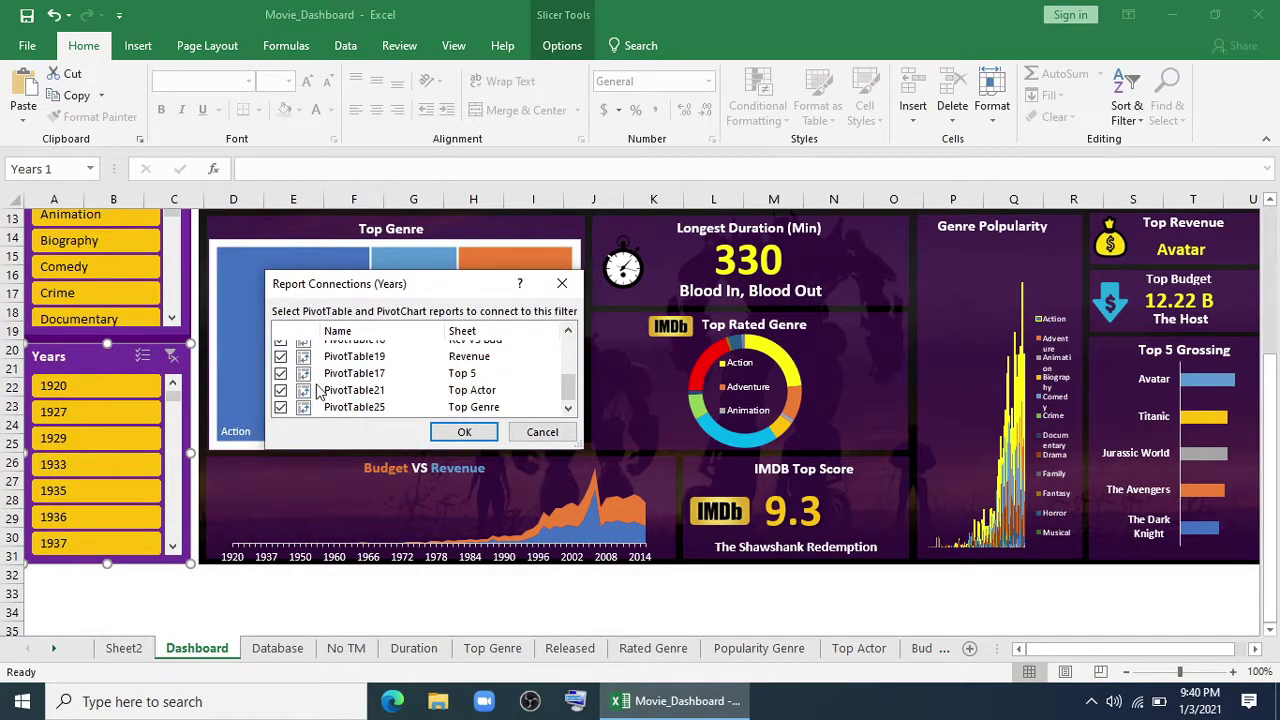
scroll(338, 402, up, 2)
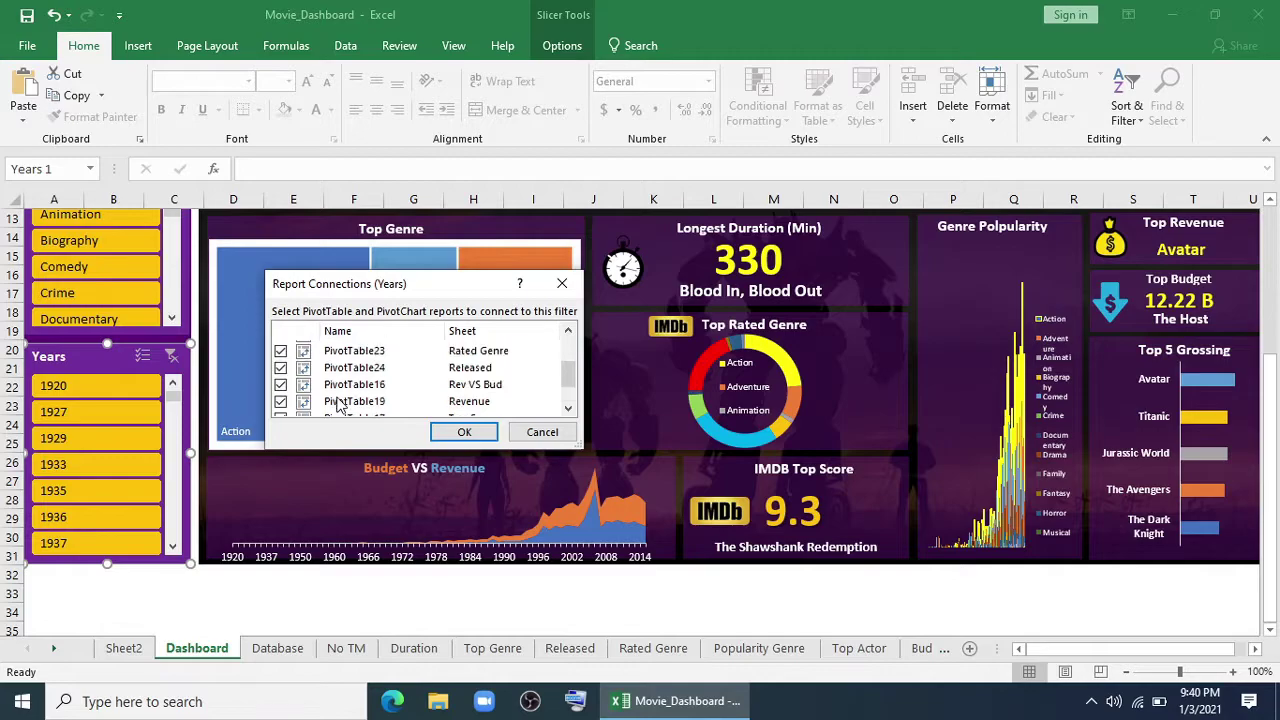
scroll(338, 402, up, 2)
scroll(338, 402, down, 2)
click(281, 385)
scroll(293, 400, up, 2)
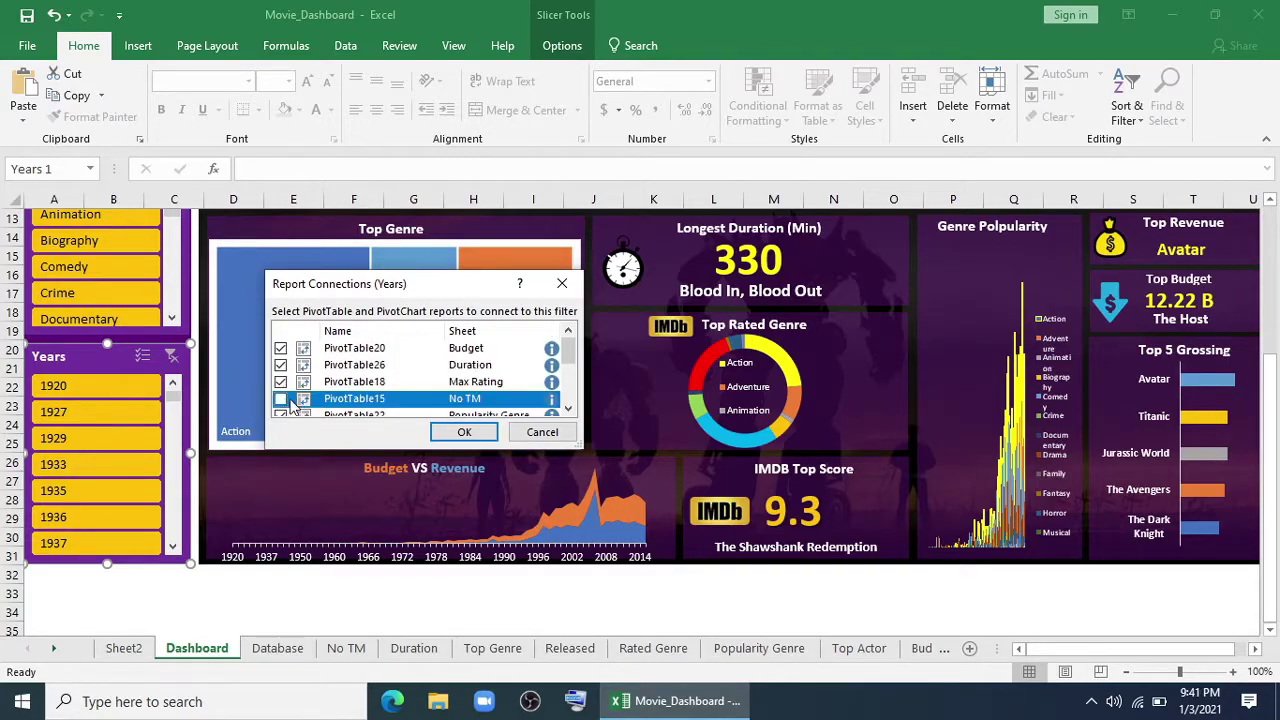
click(465, 435)
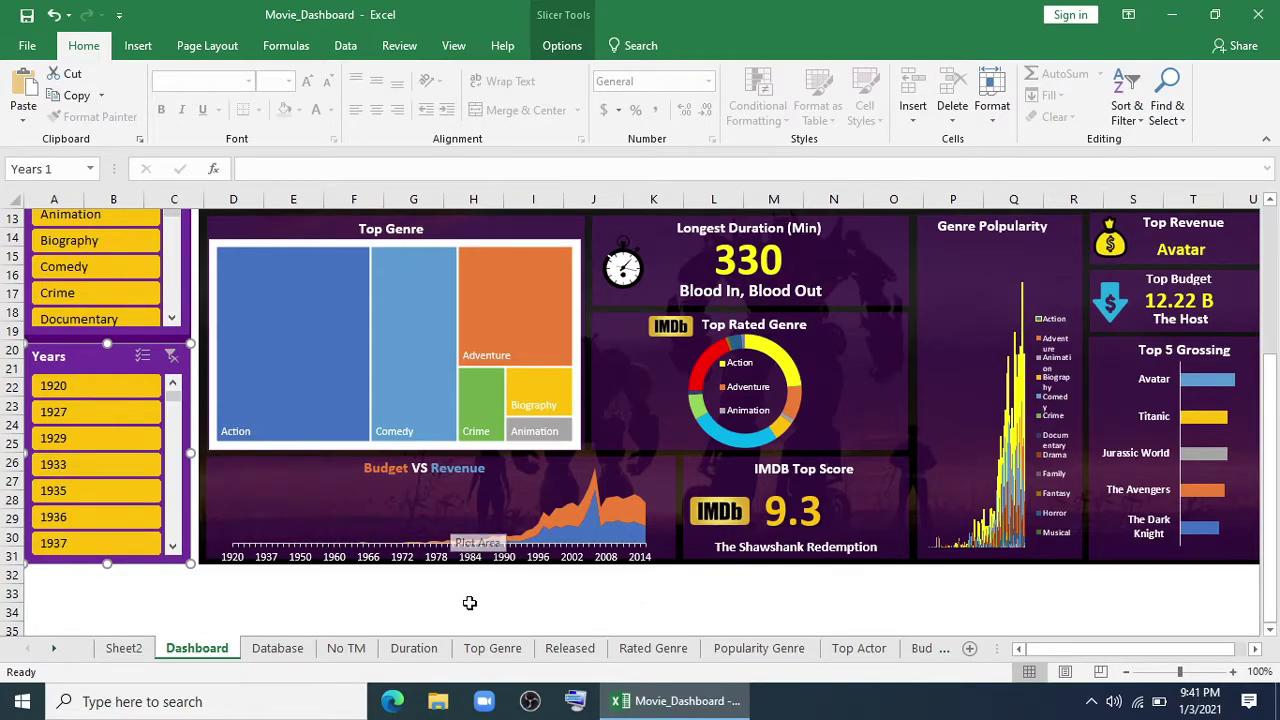
Fill the Action tile of the Top Genre treemap with the yellow and red Action picture from the Chart folder.
scroll(462, 385, up, 2)
click(462, 385)
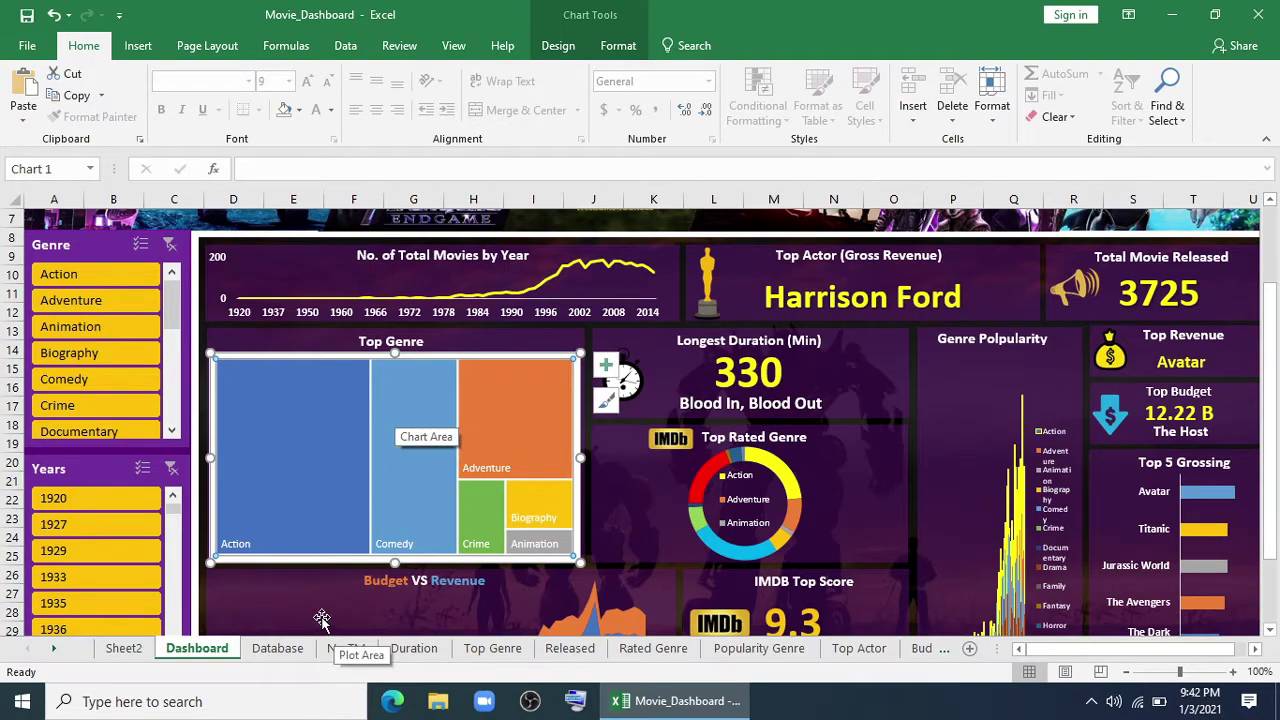
right_click(261, 460)
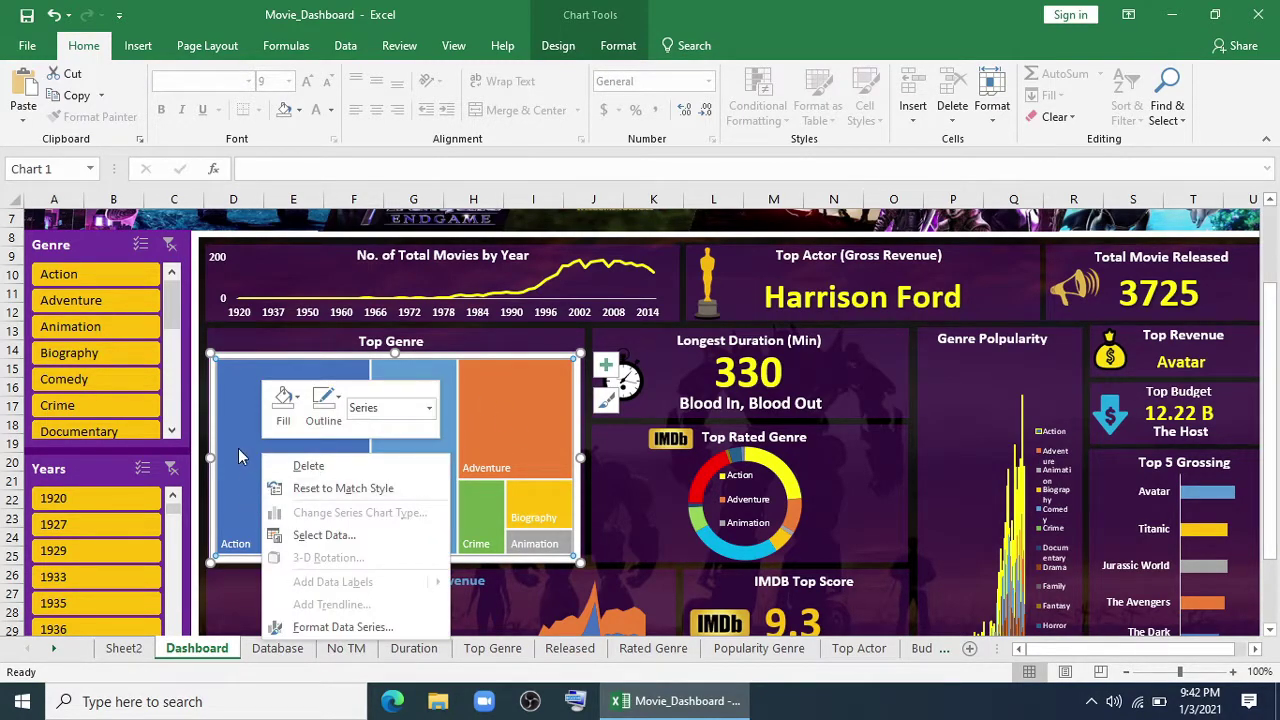
click(286, 447)
right_click(286, 447)
click(341, 627)
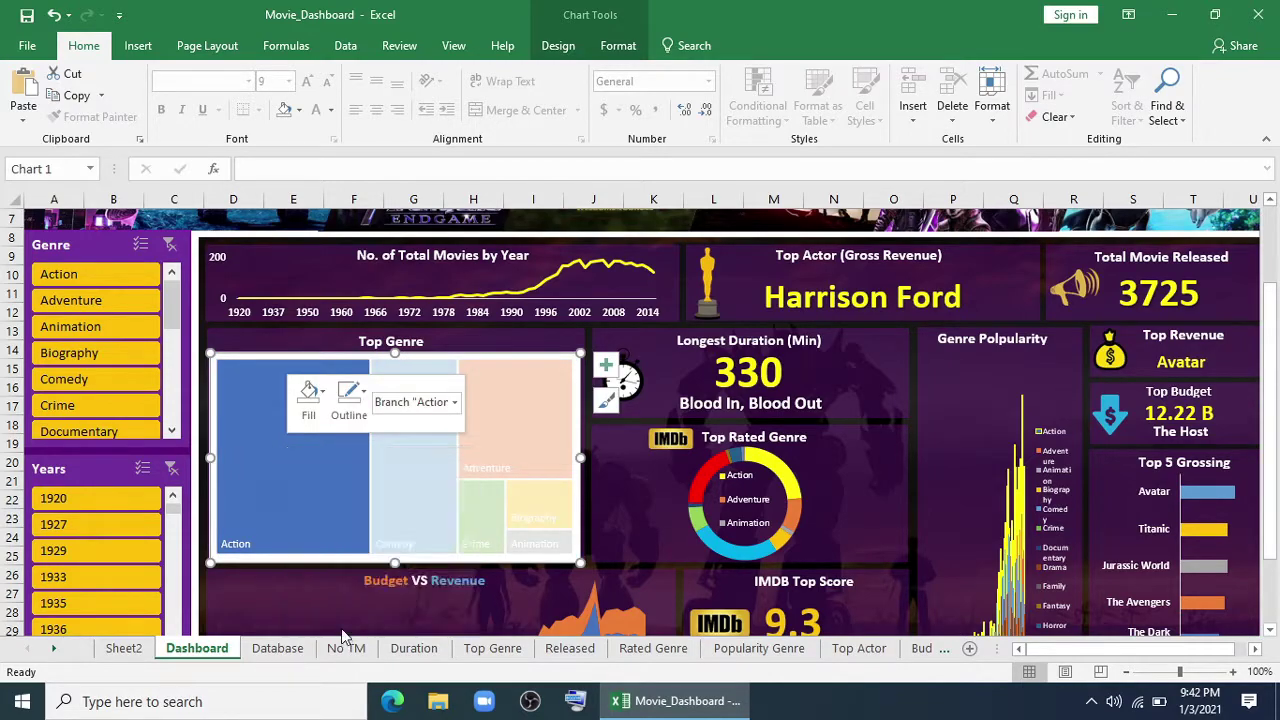
click(1042, 277)
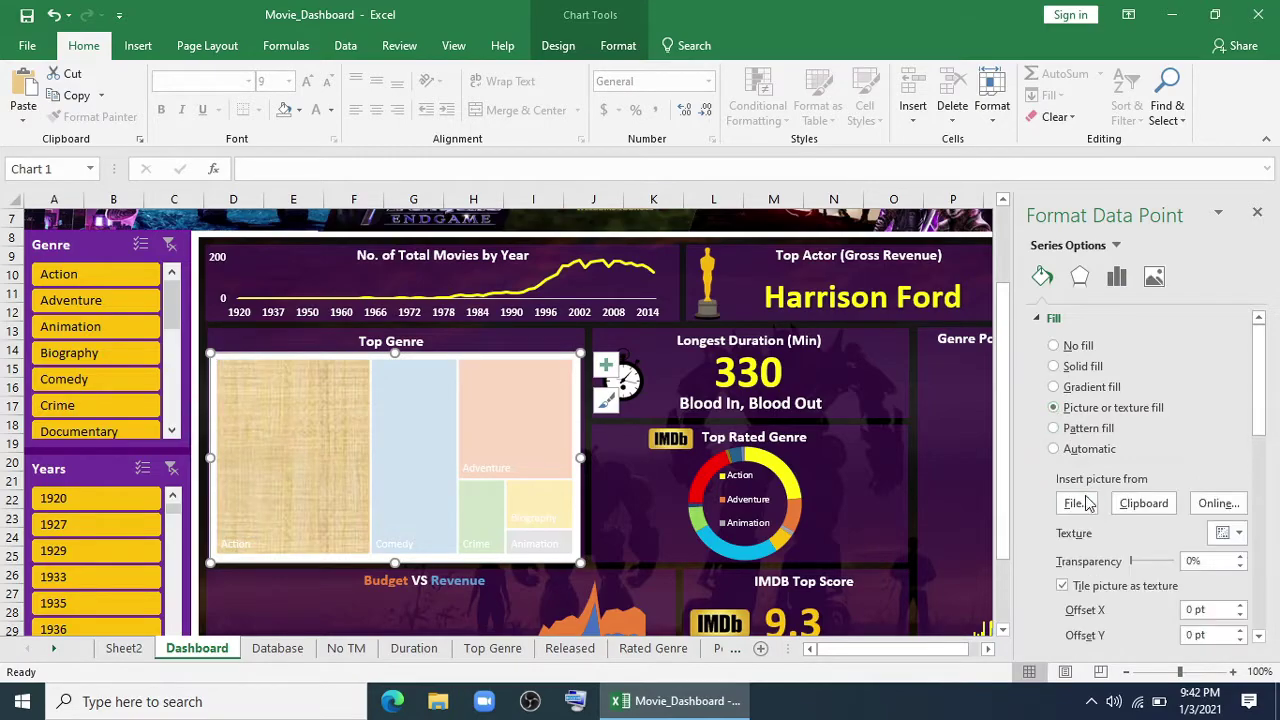
click(1076, 503)
click(255, 228)
click(468, 419)
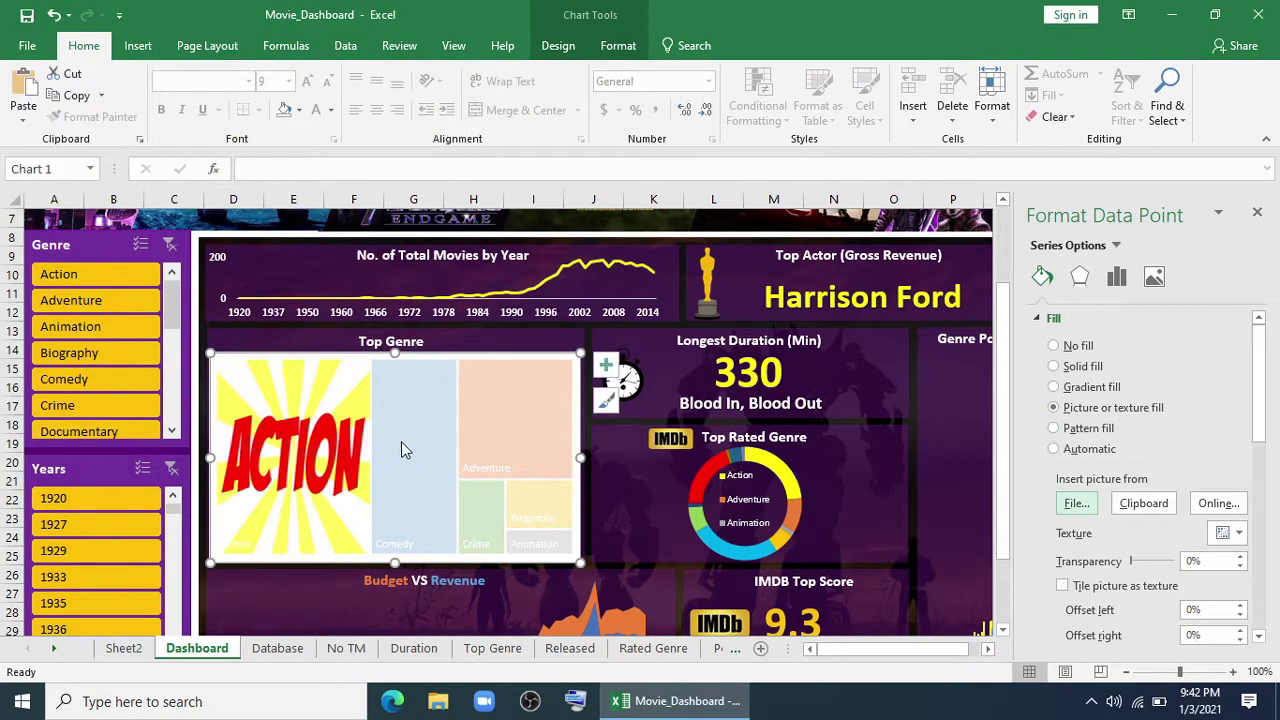
Fill the Comedy tile of the Top Genre treemap with the red Comedy picture from the Chart folder.
click(401, 443)
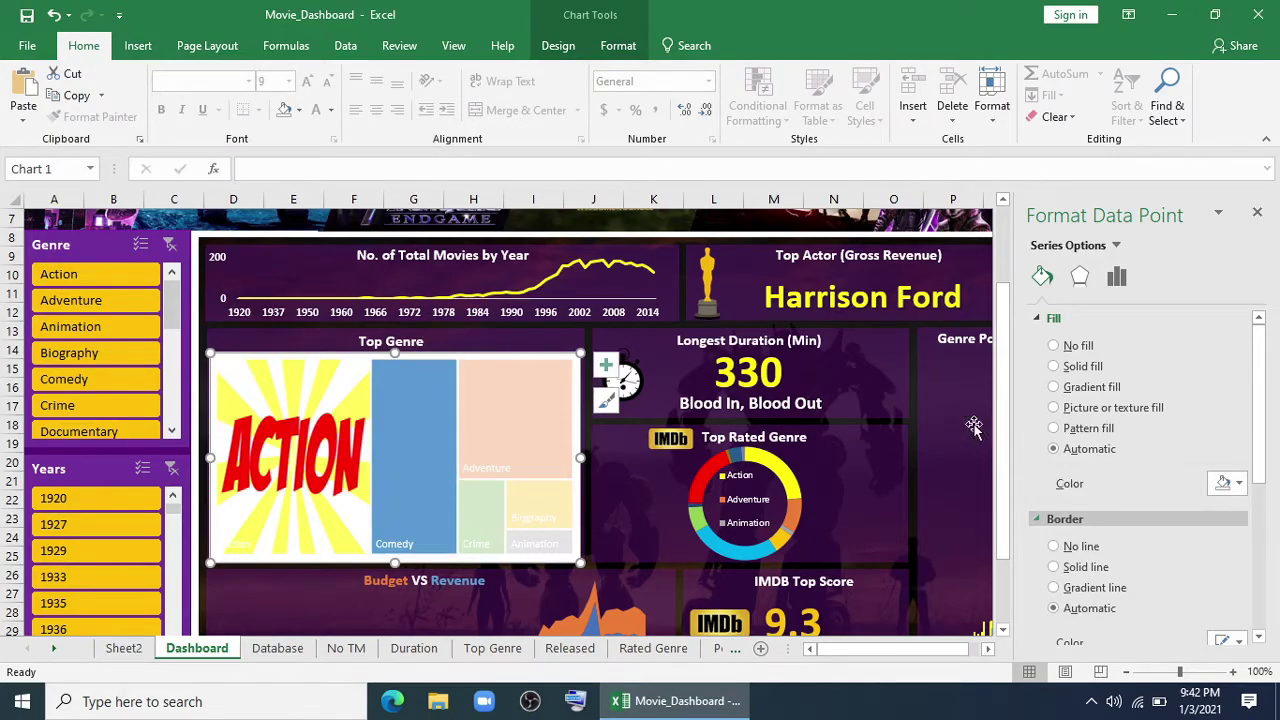
click(1080, 410)
click(1076, 503)
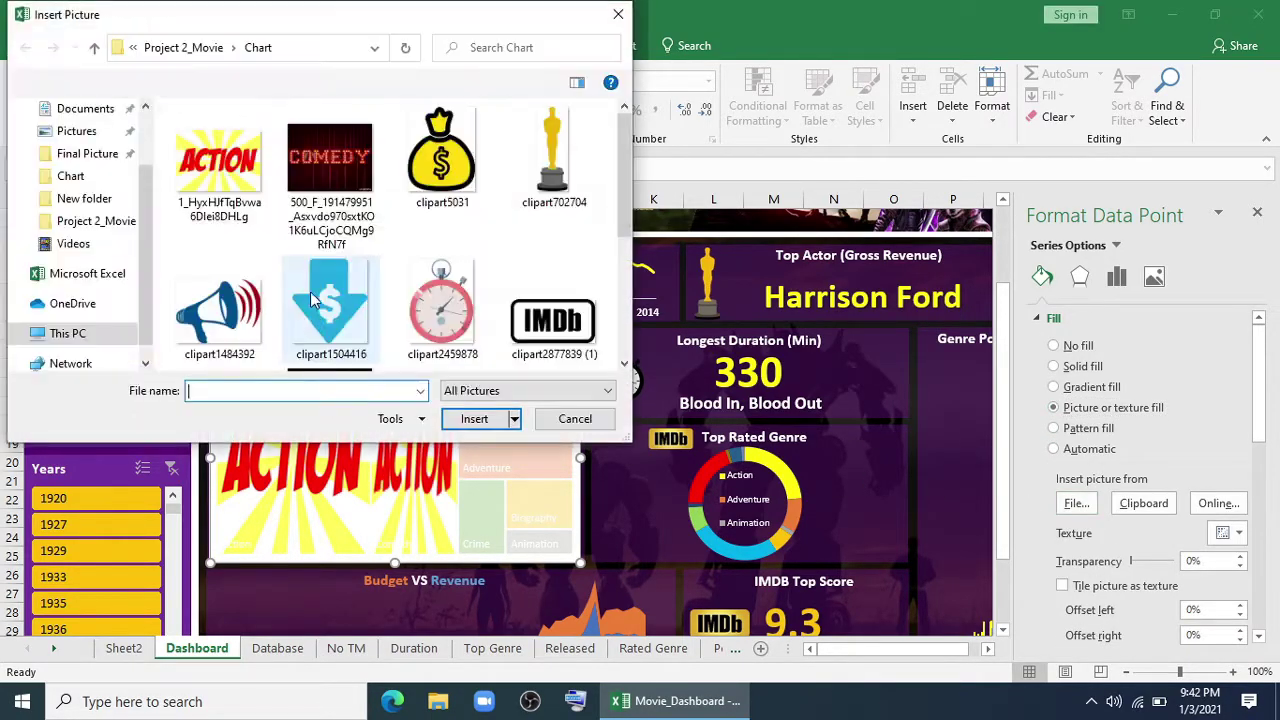
click(330, 160)
click(472, 419)
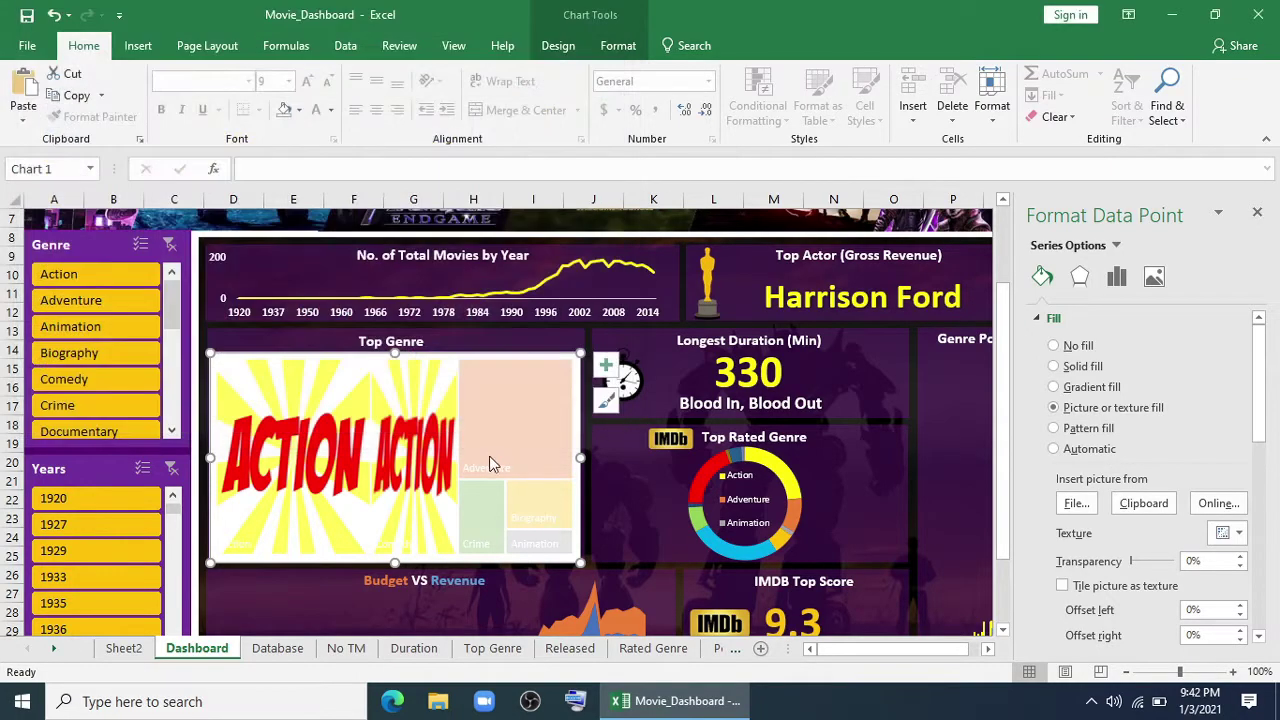
Fill the Adventure tile of the Top Genre treemap with the picture v281-binn-retrotypobadge-14_2.
click(497, 440)
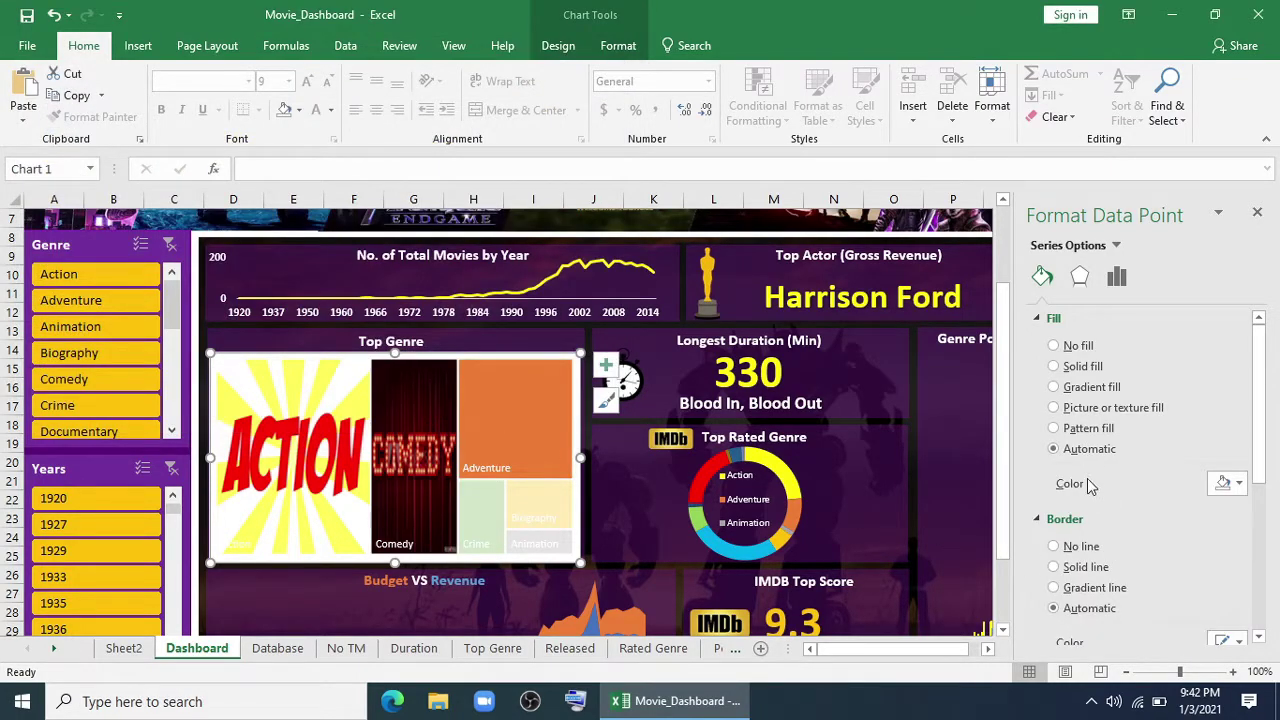
click(522, 425)
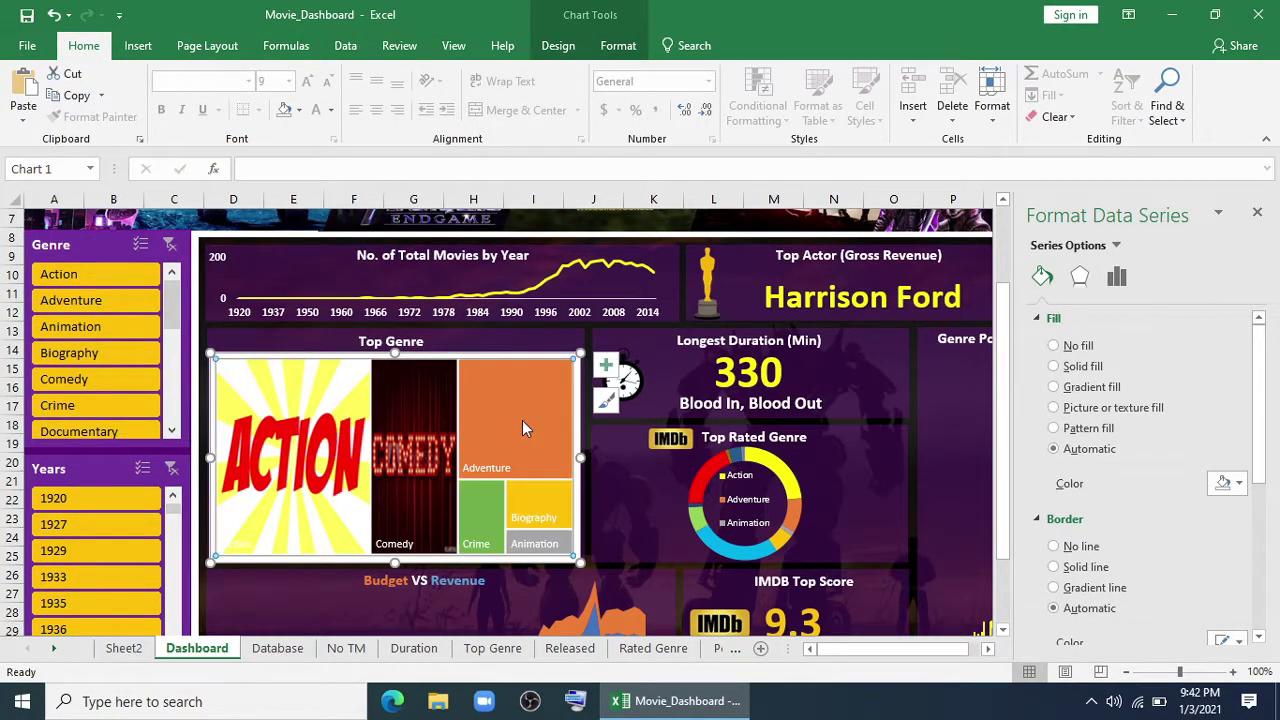
click(522, 425)
click(1066, 409)
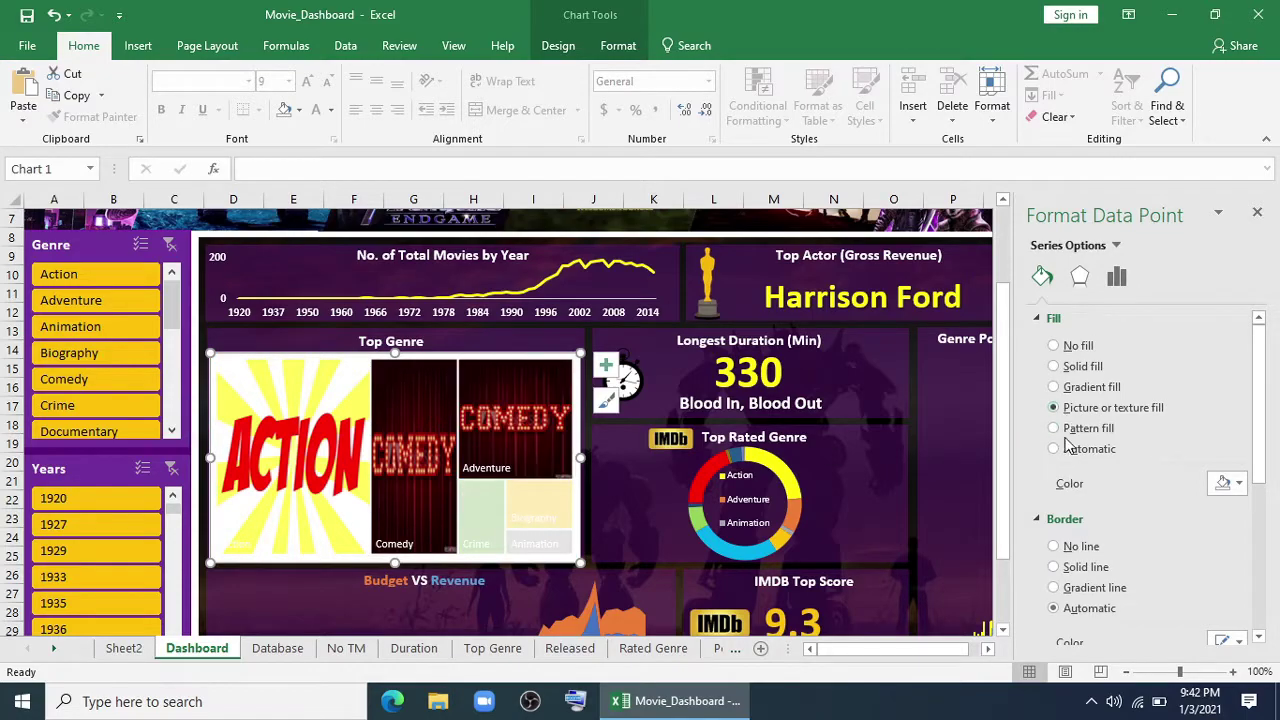
click(1076, 503)
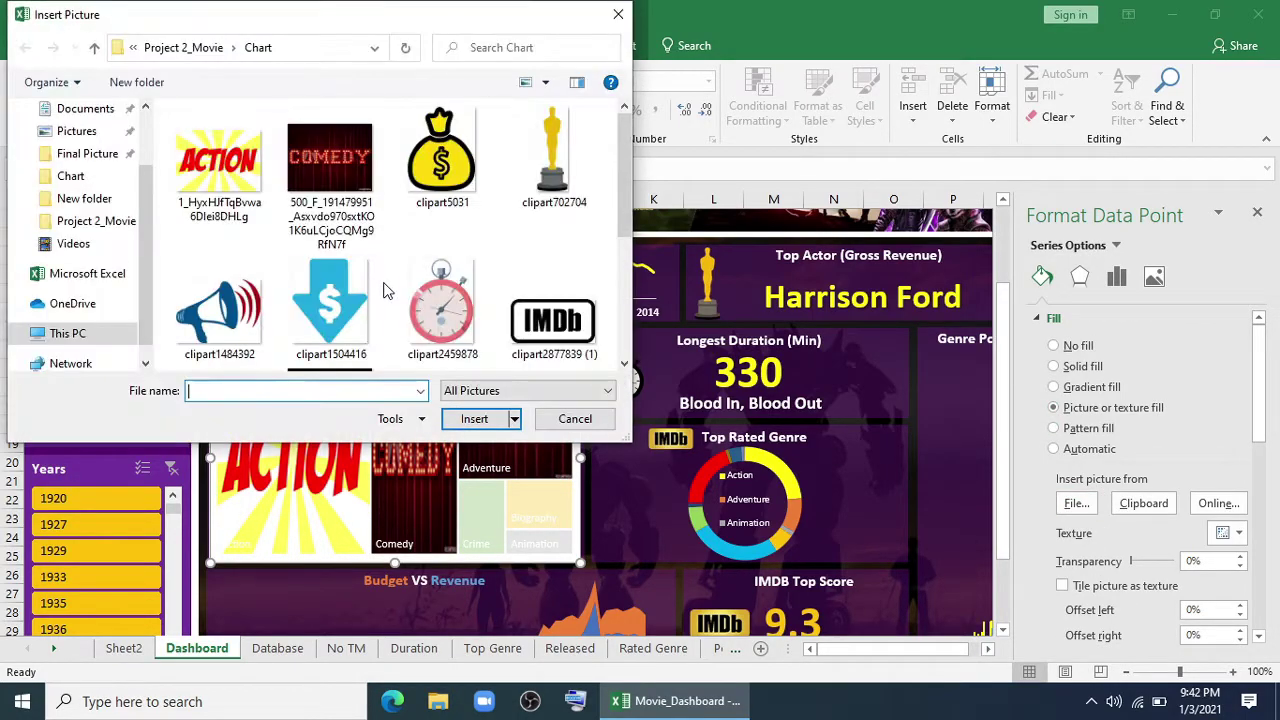
scroll(352, 281, down, 5)
click(219, 285)
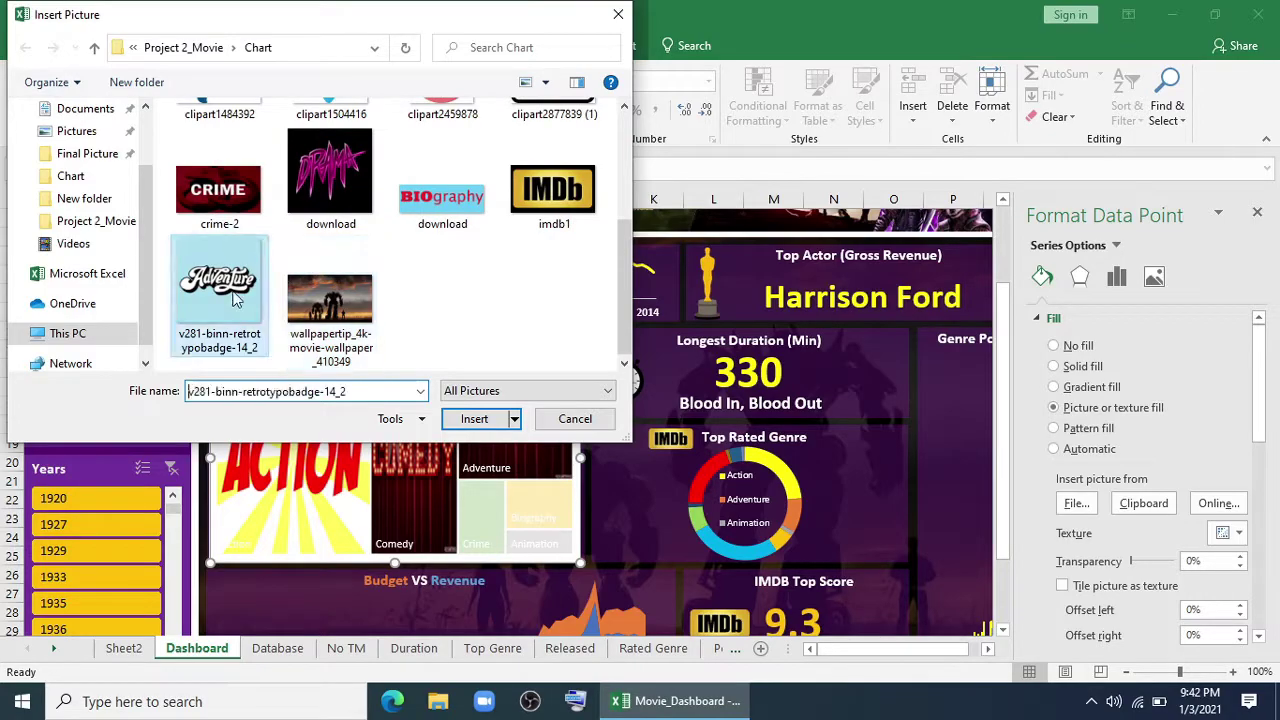
click(466, 418)
Fill the Crime tile of the Top Genre treemap with the picture crime-2.
click(486, 521)
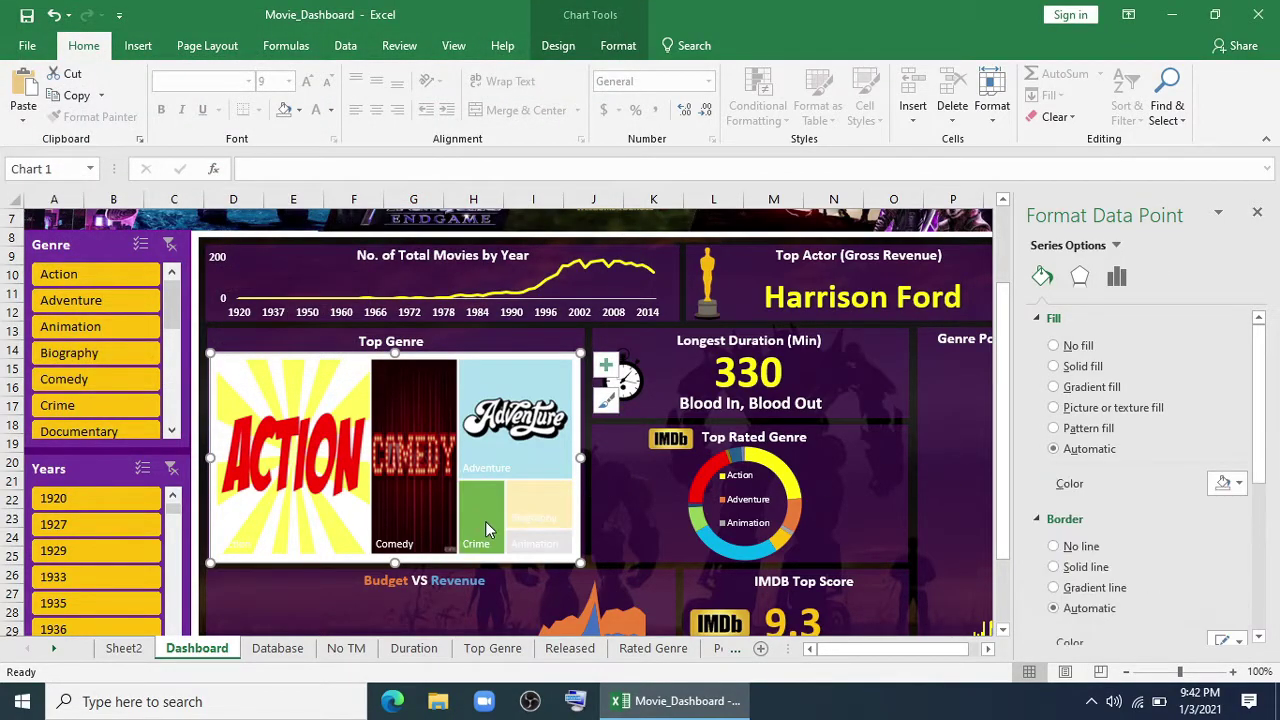
click(1079, 418)
click(1076, 503)
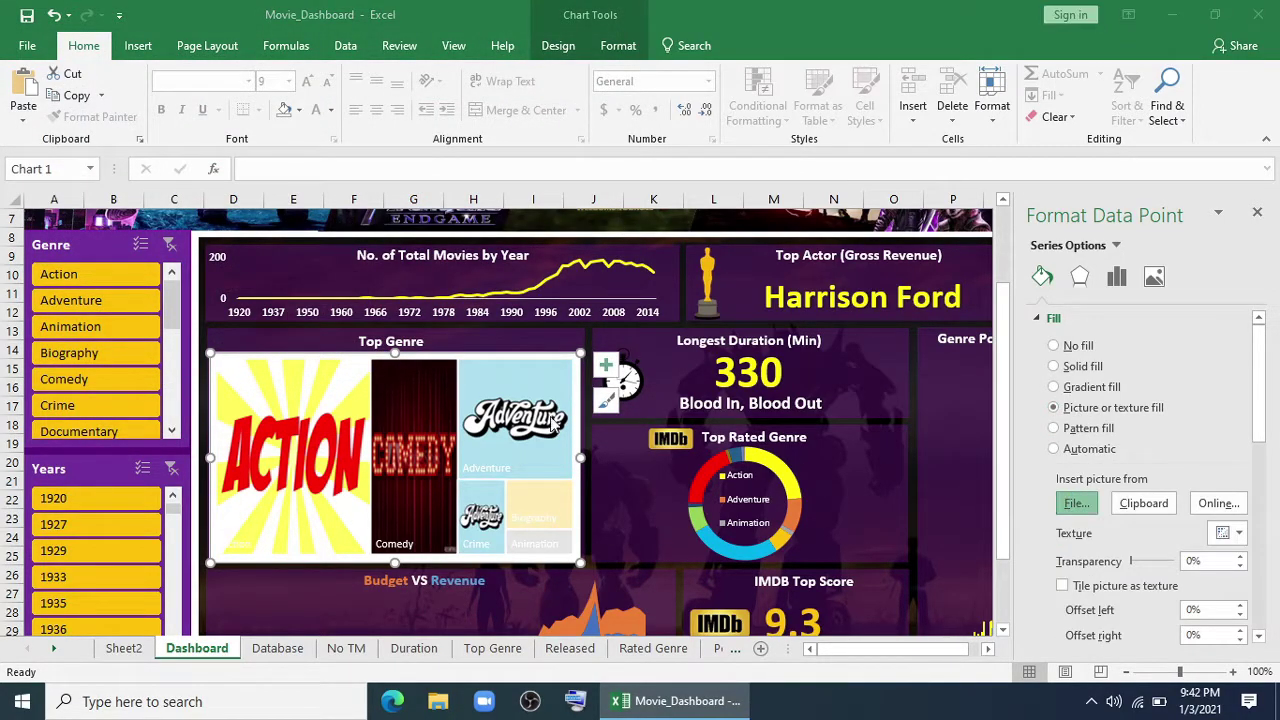
scroll(328, 193, down, 5)
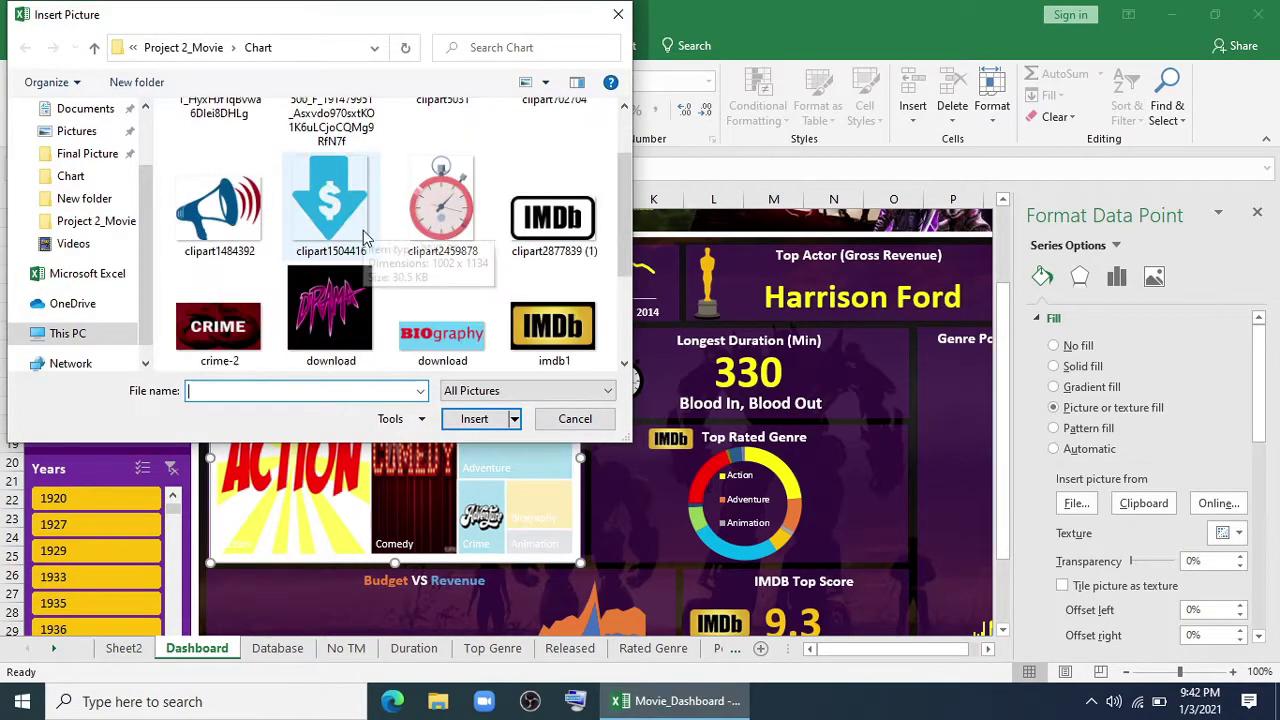
click(219, 185)
click(450, 418)
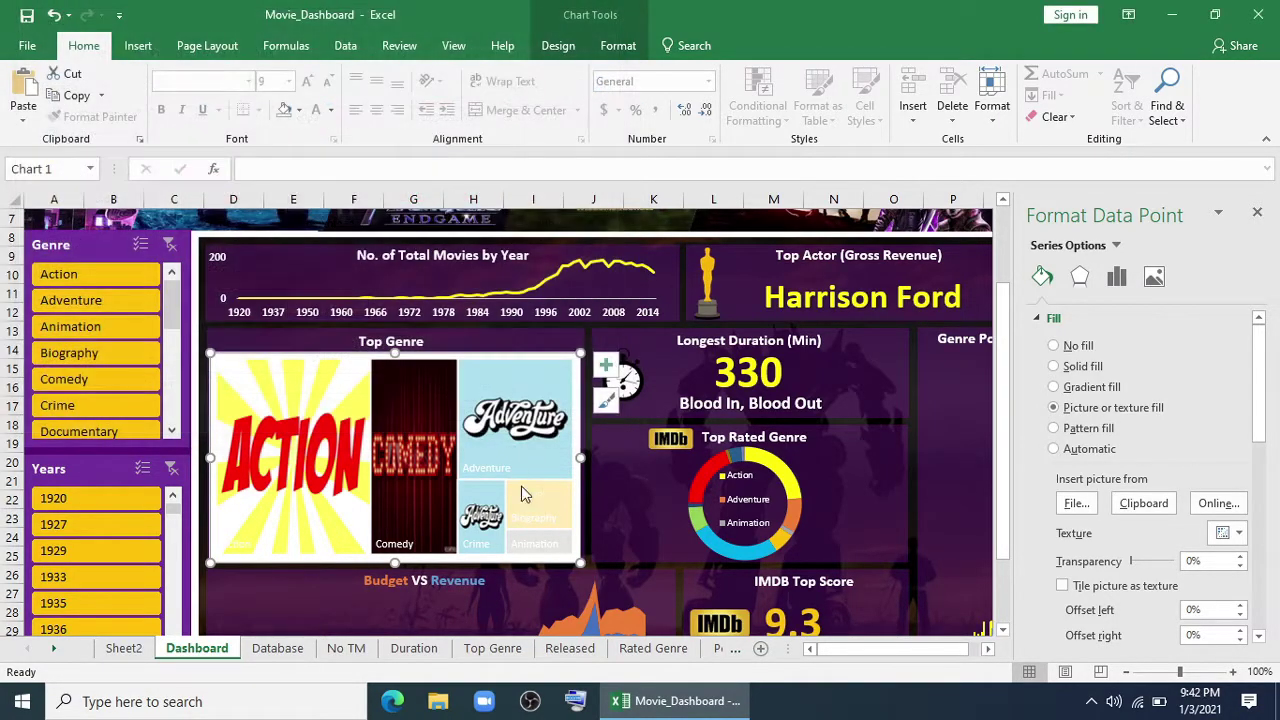
Fill the treemap's Biography tile with the blue Biography picture and give the Animation tile a purple gradient fill.
click(525, 511)
click(1076, 503)
click(442, 196)
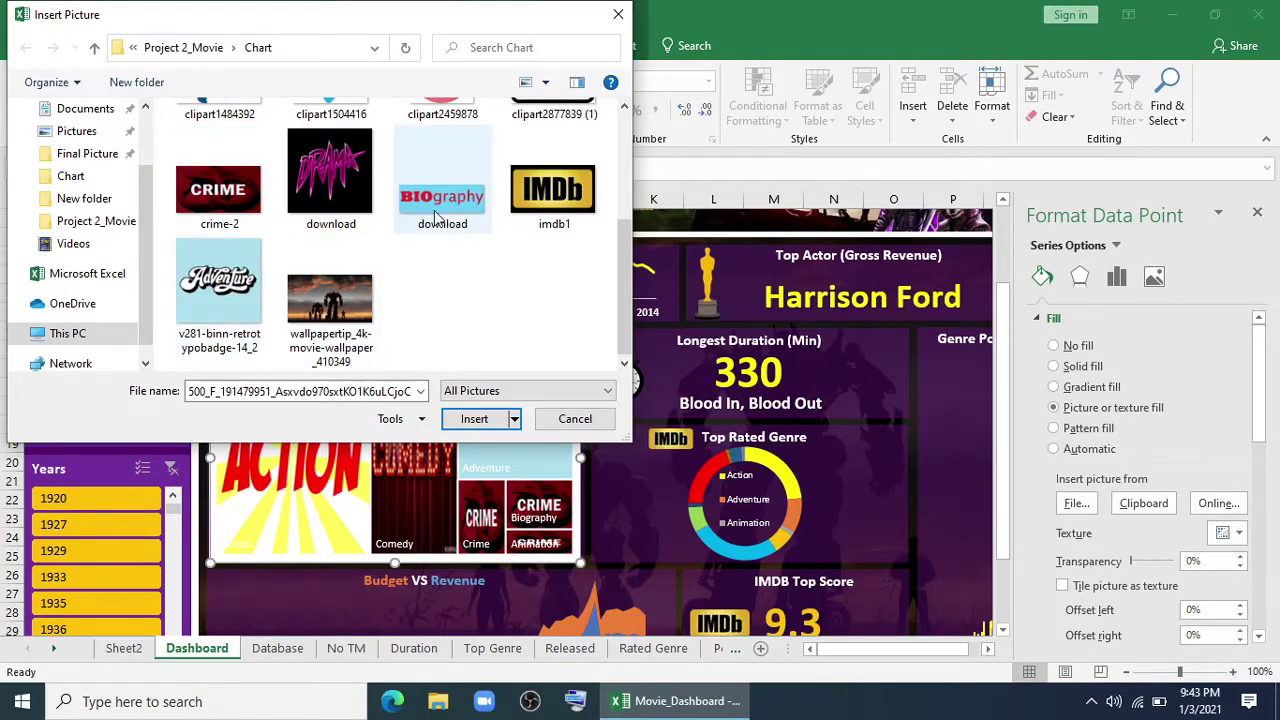
click(474, 418)
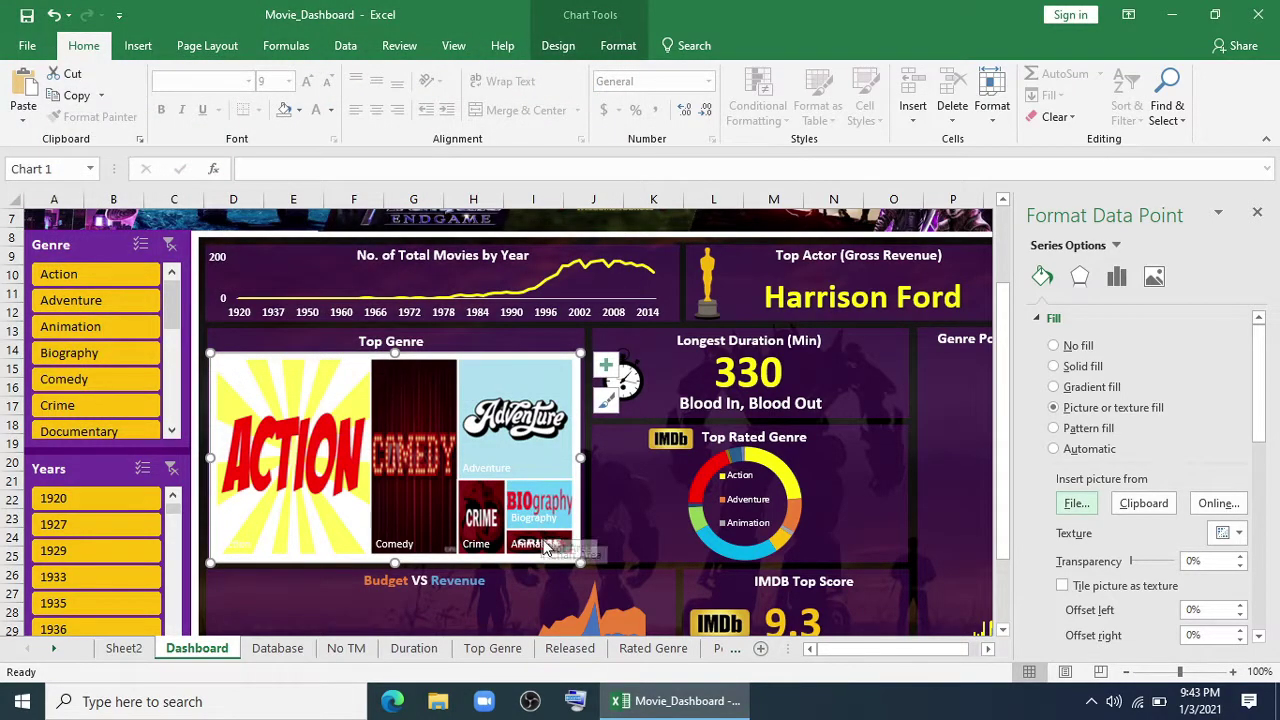
click(1090, 388)
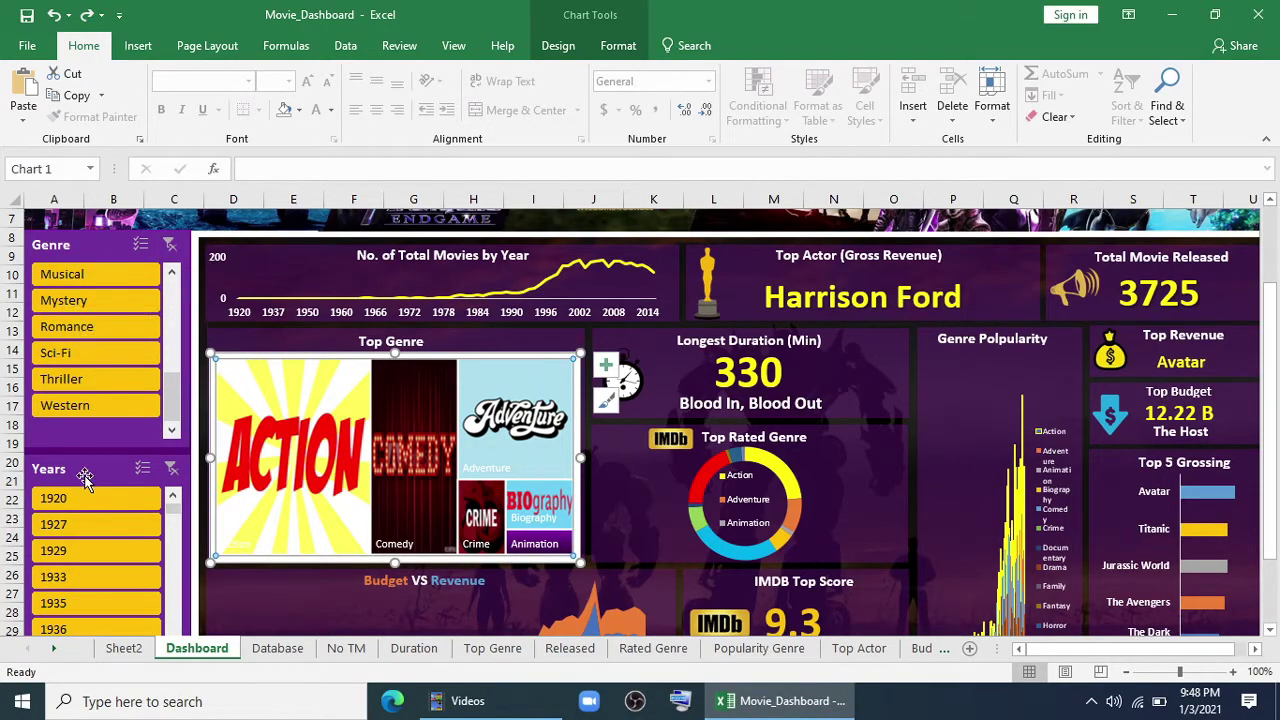
Arrange the buttons of the Years slicer in 2 columns.
click(85, 470)
click(561, 45)
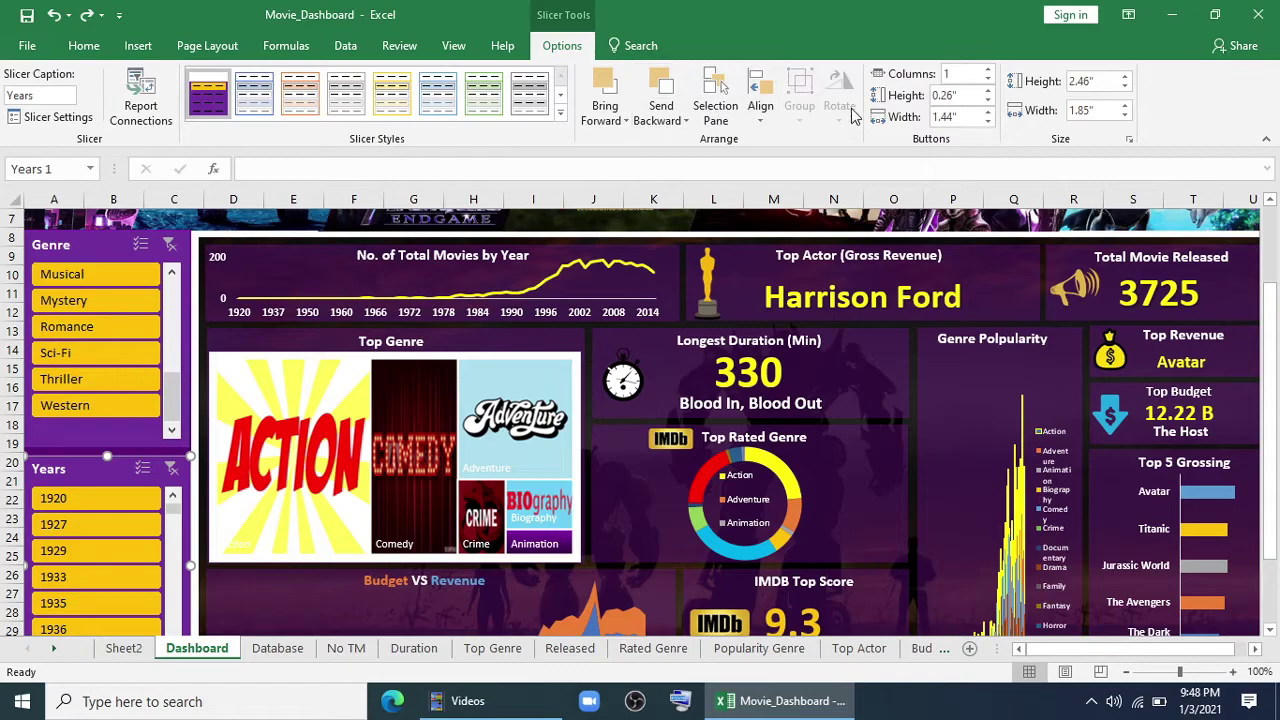
click(987, 70)
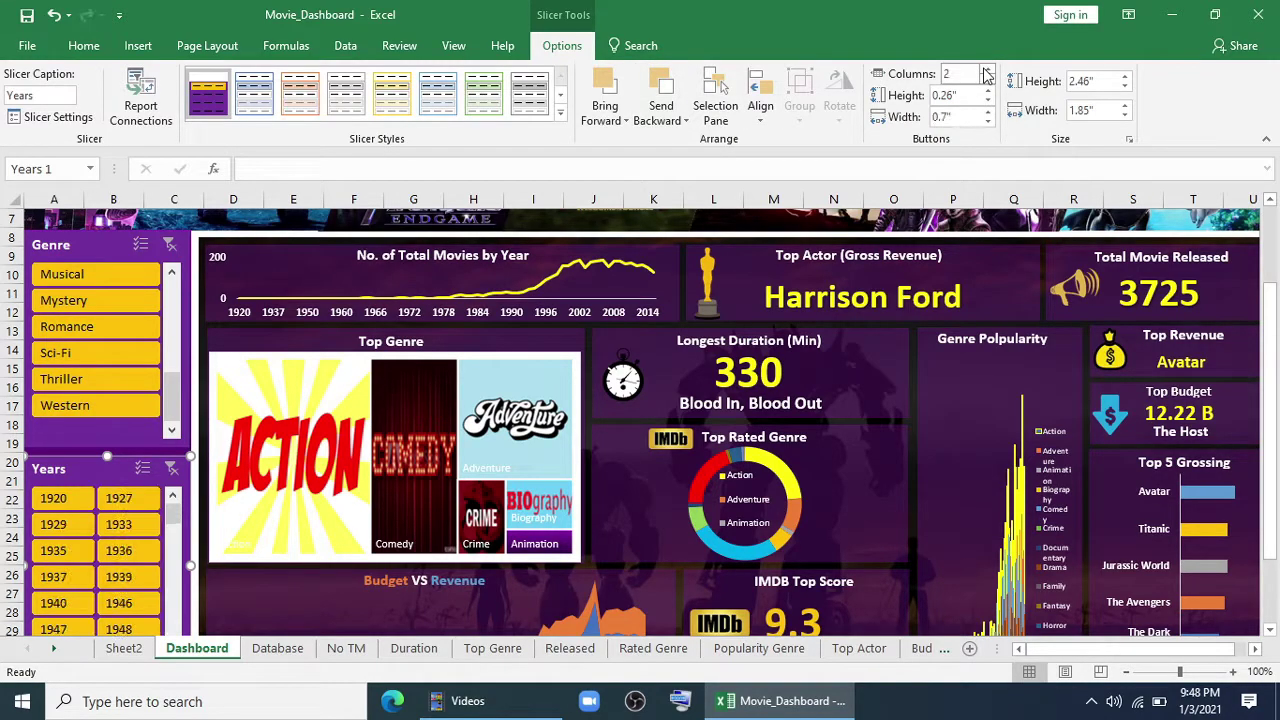
click(83, 45)
Set the Years slicer to hide items with no data.
scroll(460, 420, down, 1)
click(622, 449)
scroll(622, 449, down, 2)
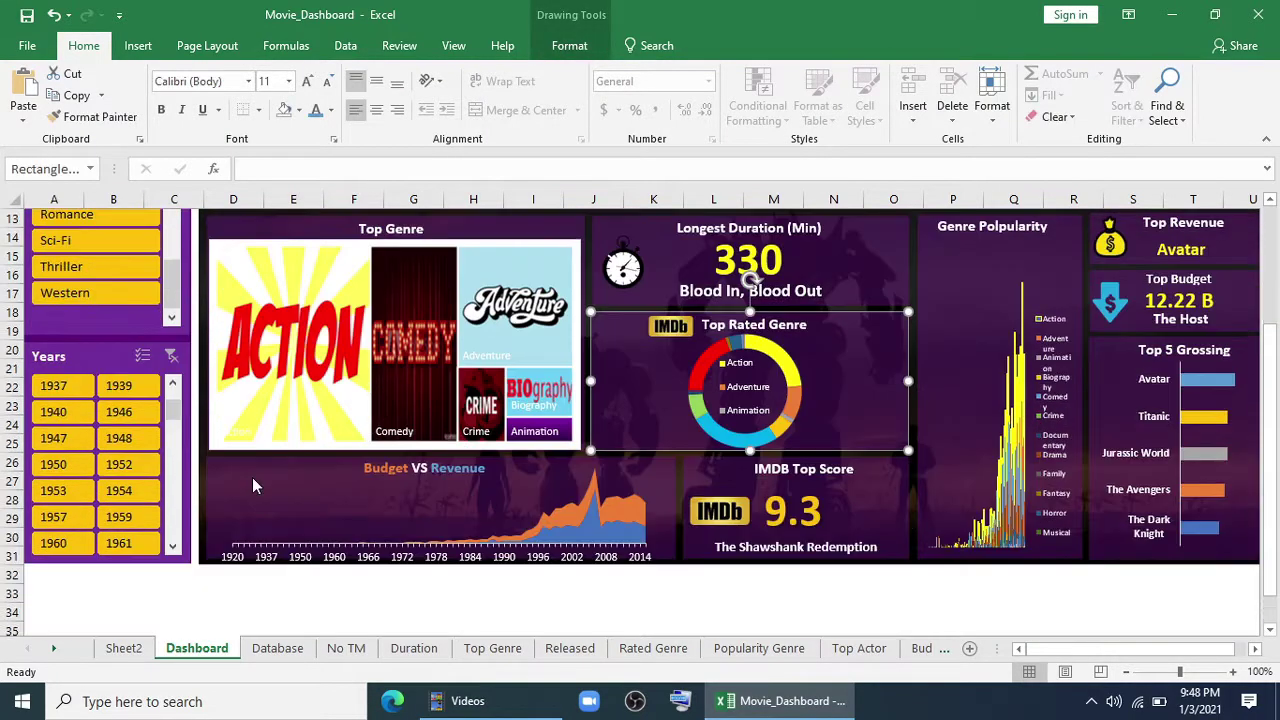
drag(178, 418, 174, 540)
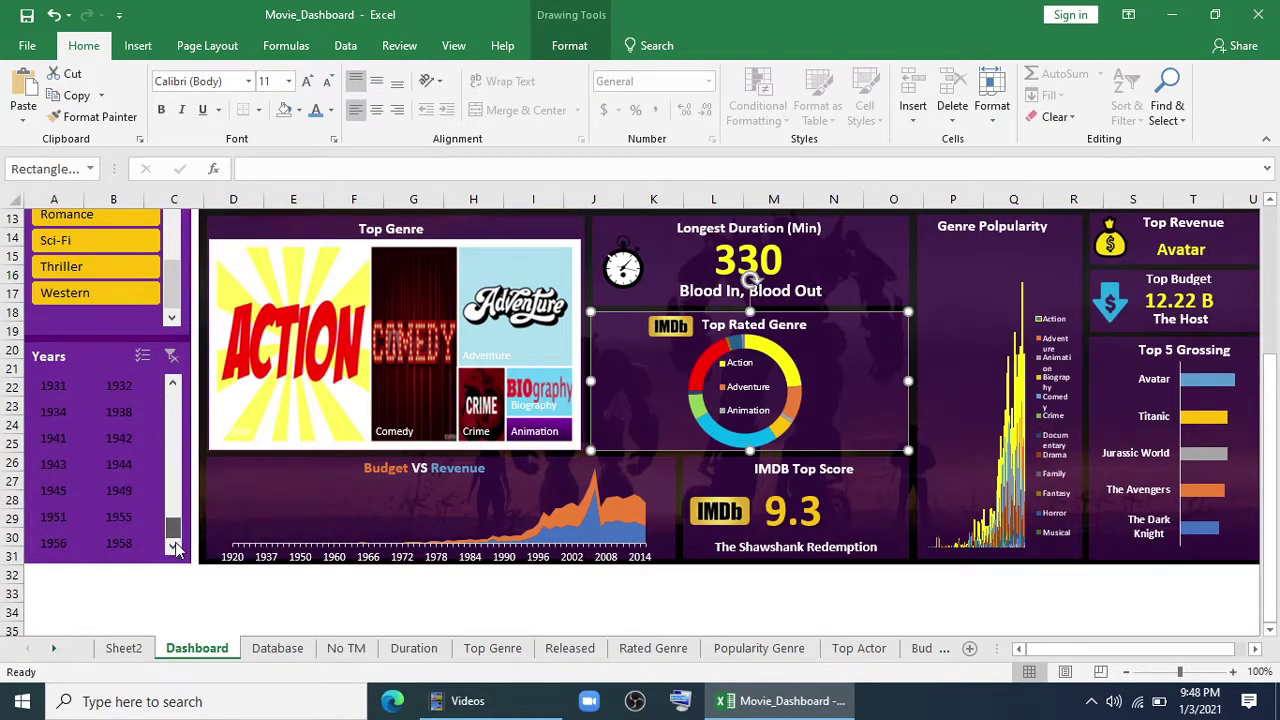
right_click(112, 488)
click(145, 481)
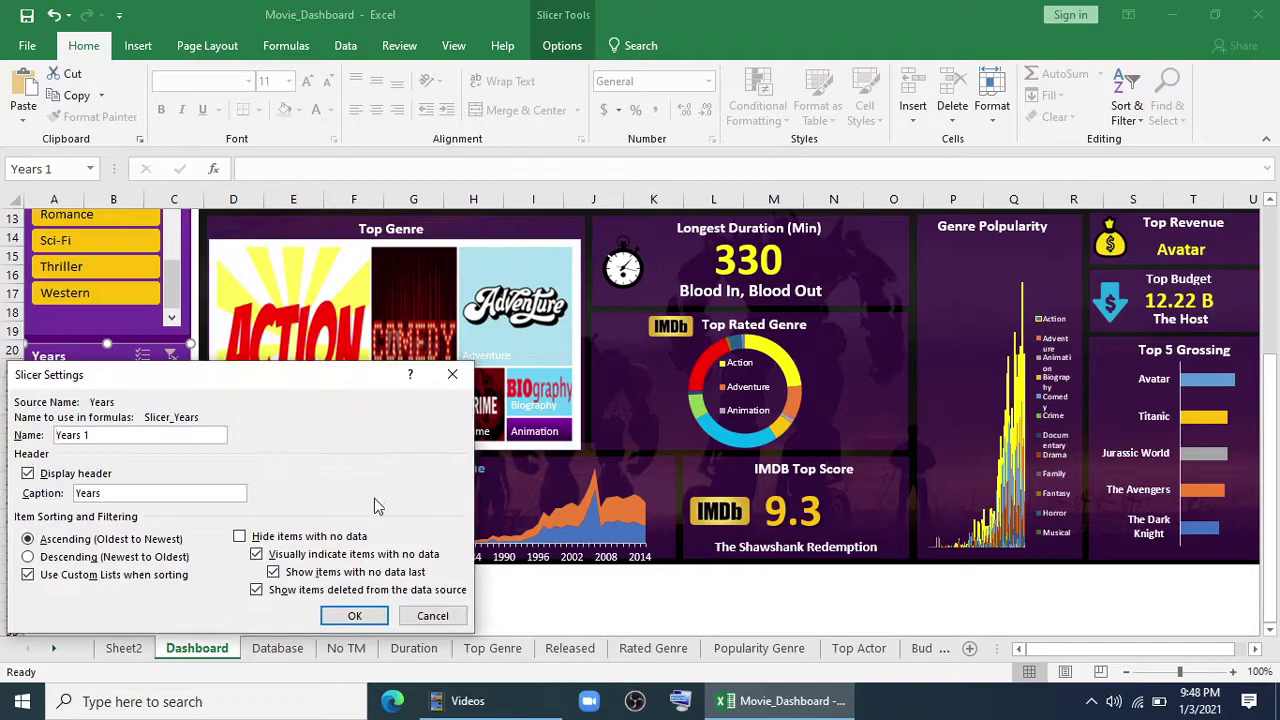
click(240, 537)
click(345, 615)
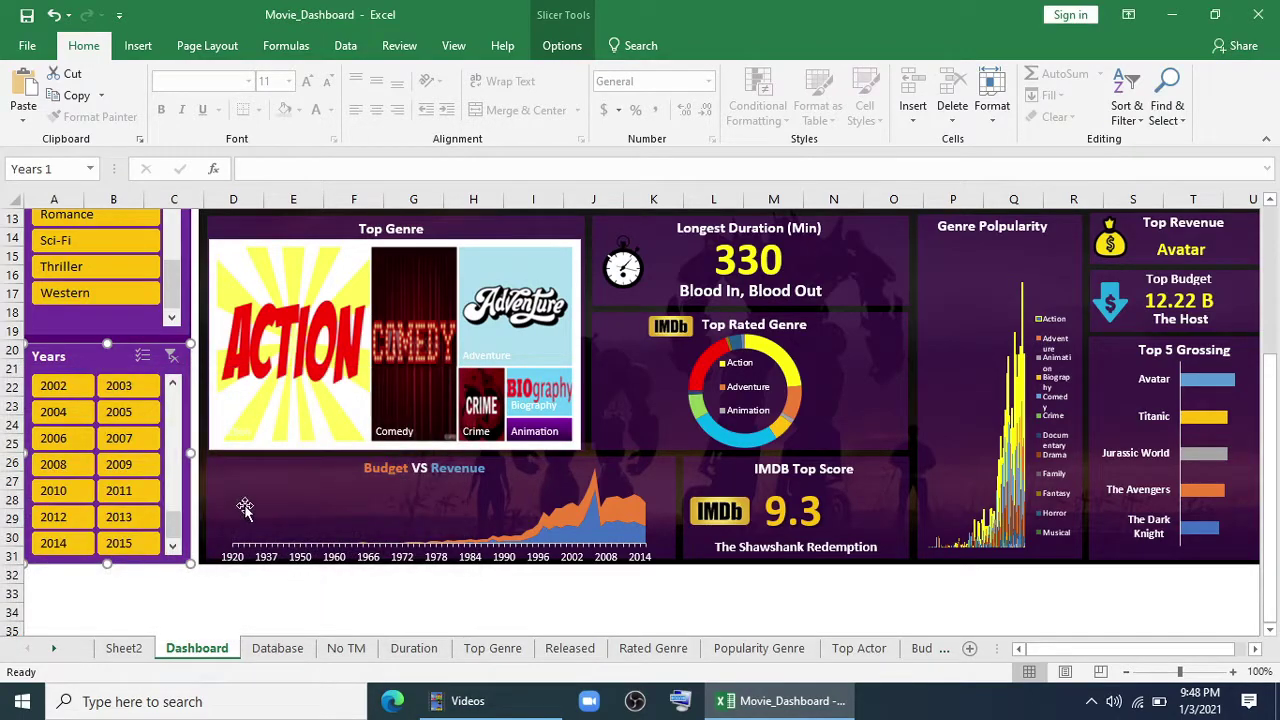
Set the Genre slicer to hide items with no data as well.
right_click(140, 303)
click(160, 665)
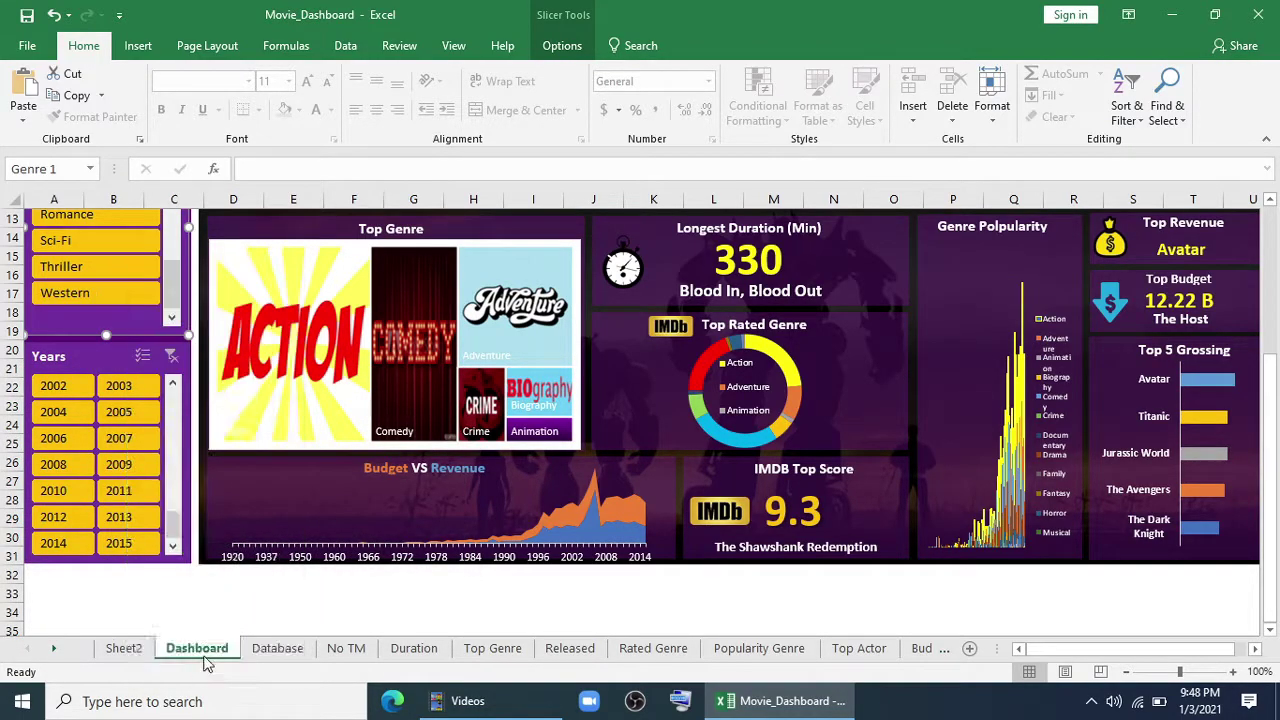
click(240, 578)
click(350, 657)
Test the Years slicer by filtering the dashboard by 2015, 2014 and 2011 in turn, and clear the filter.
click(128, 545)
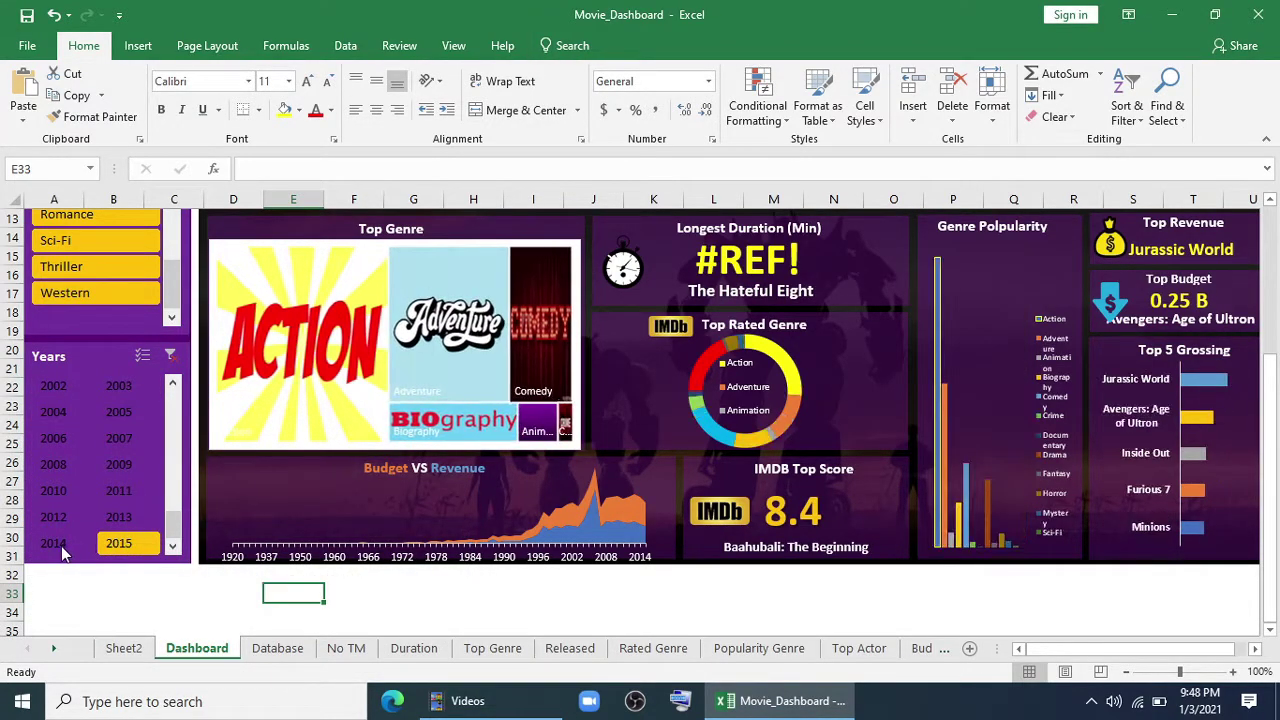
click(61, 546)
click(118, 490)
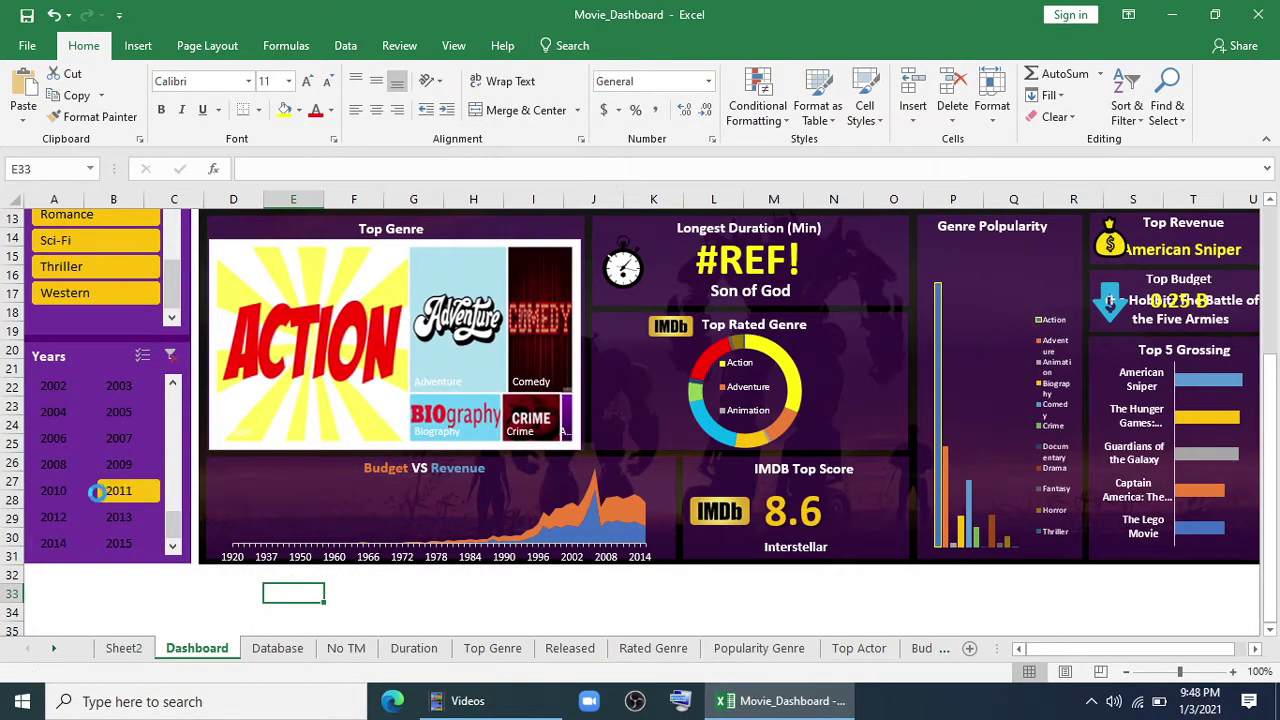
click(118, 543)
click(171, 357)
Test the Genre slicer with Action, Adventure and Animation, first singly and then together, and clear the filter.
scroll(180, 496, up, 4)
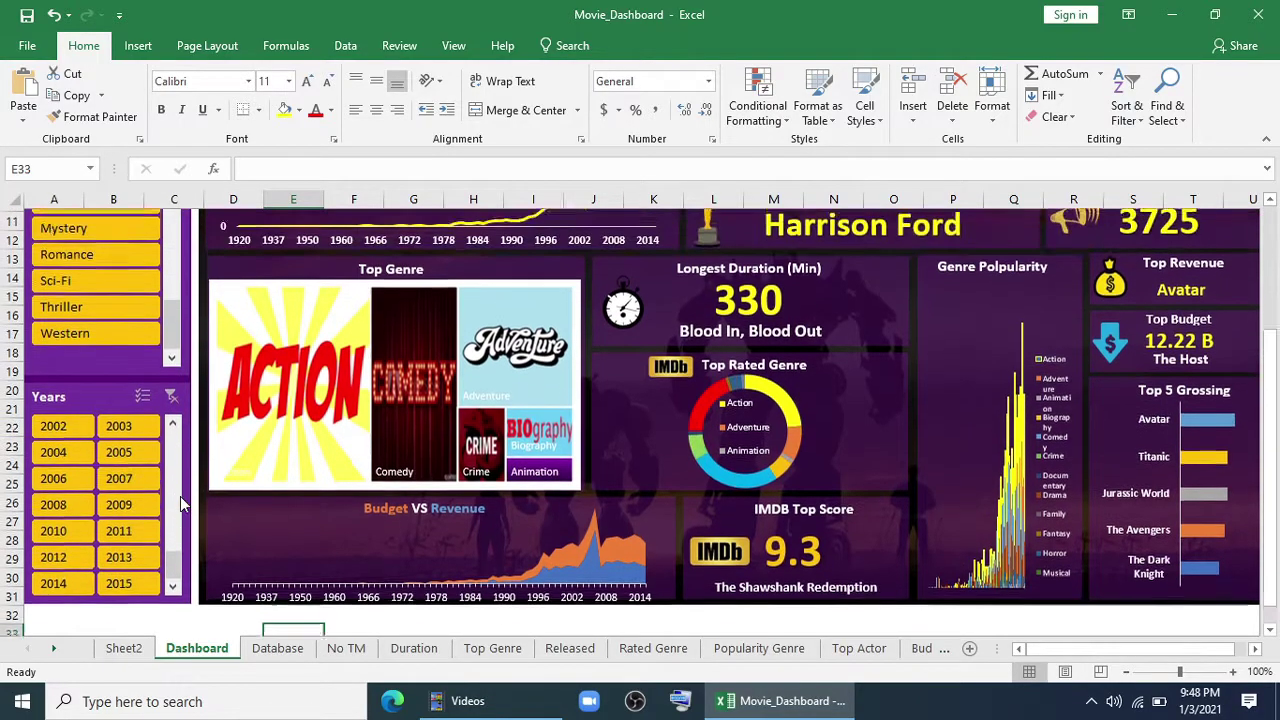
scroll(319, 225, down, 1)
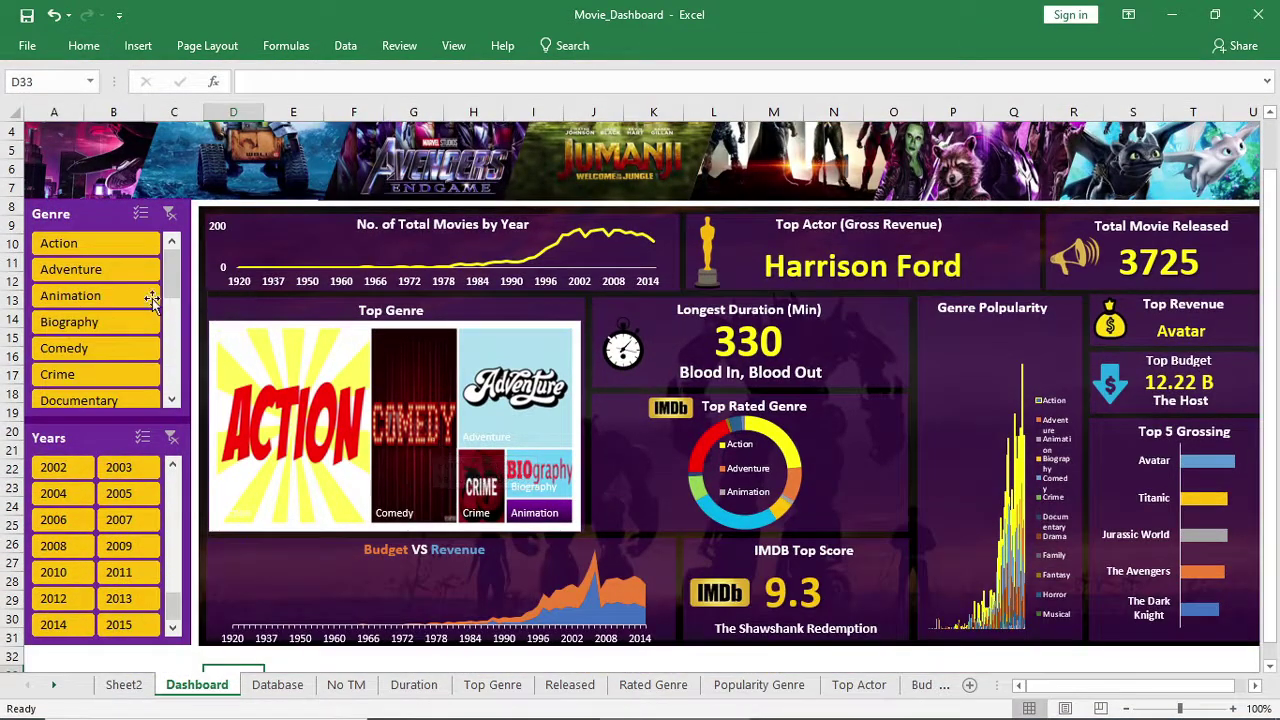
click(116, 248)
click(110, 270)
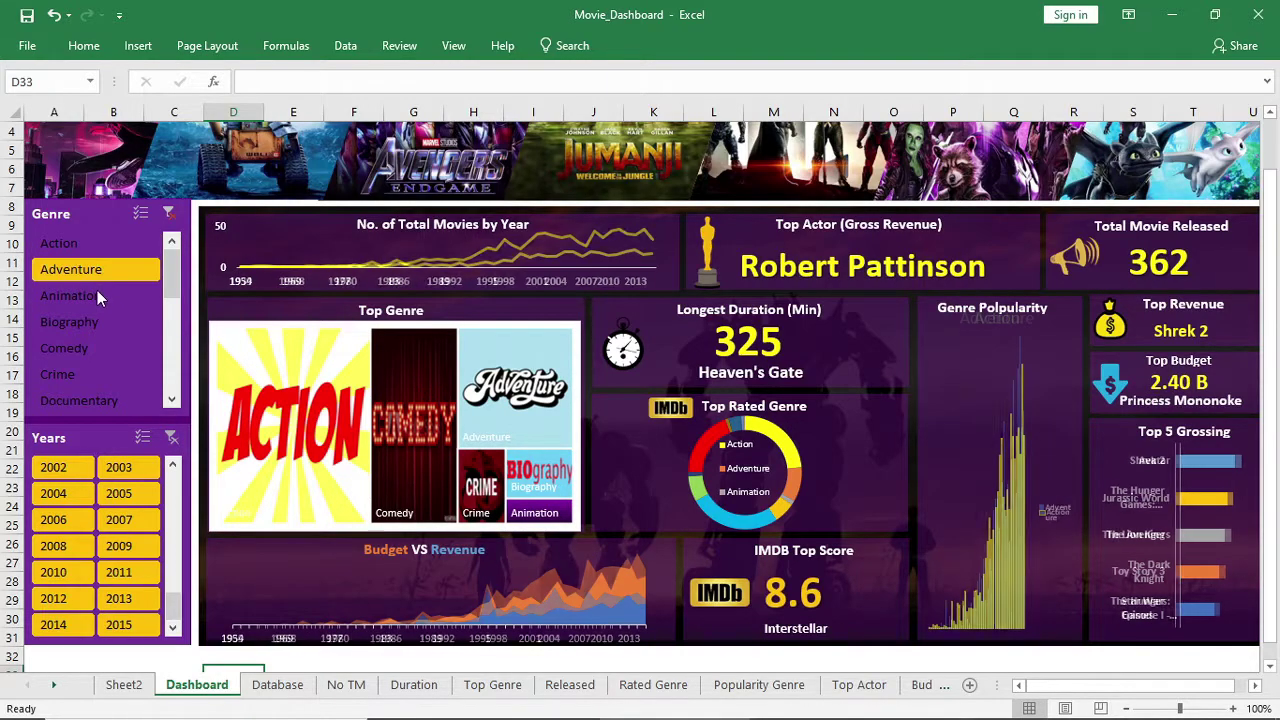
click(97, 293)
drag(93, 238, 90, 295)
click(170, 217)
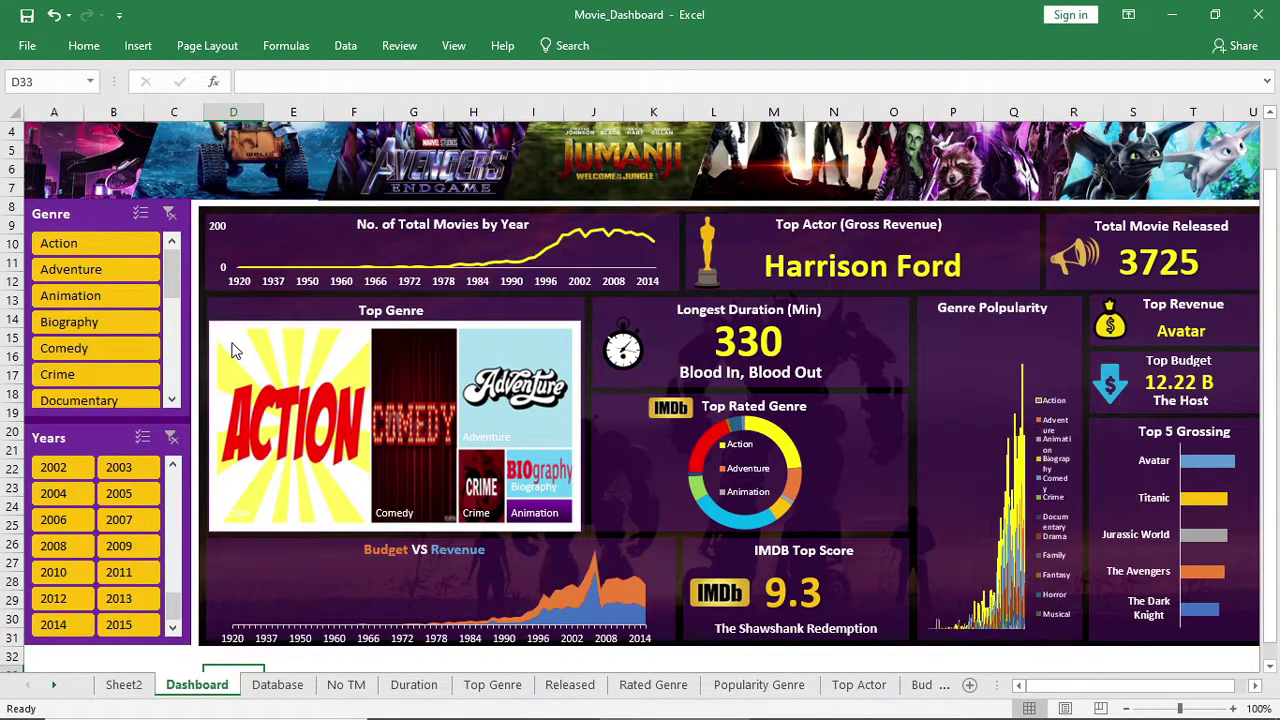